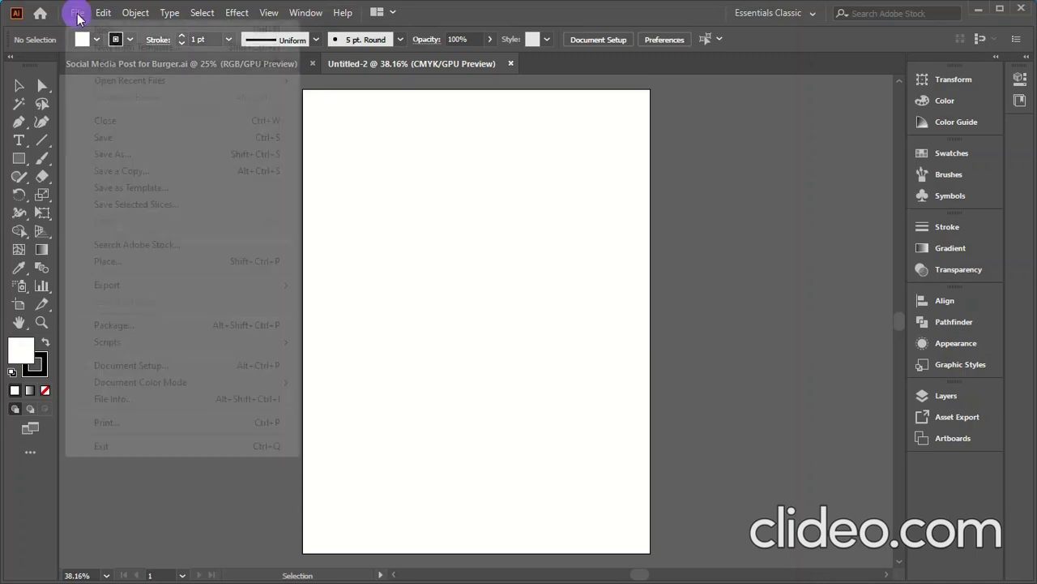
Step: Create a new 1080 × 1080 px document in pixels with RGB colour mode
left_click(104, 30)
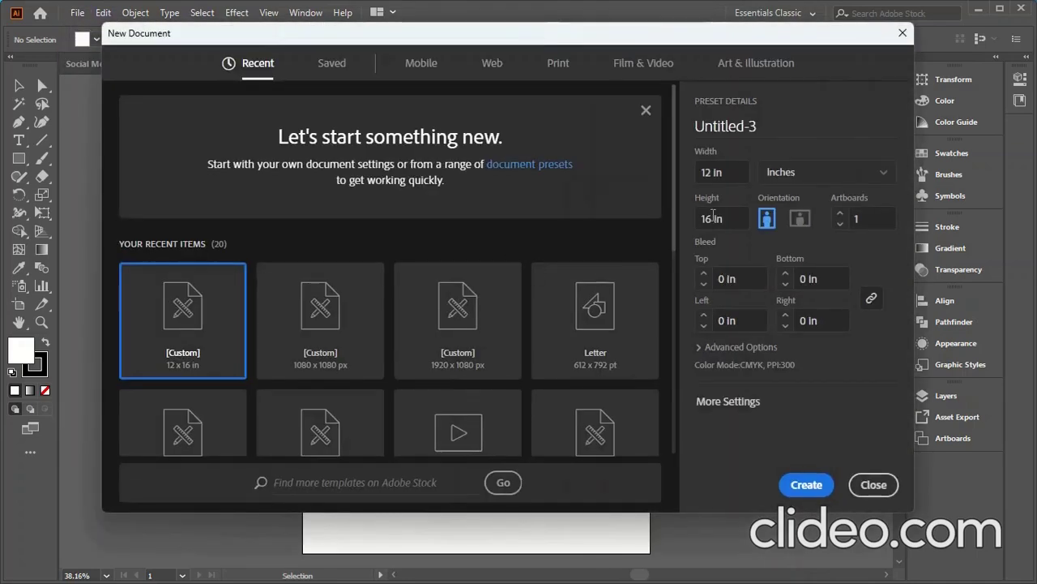
left_click(818, 175)
left_click(784, 334)
left_click(735, 172)
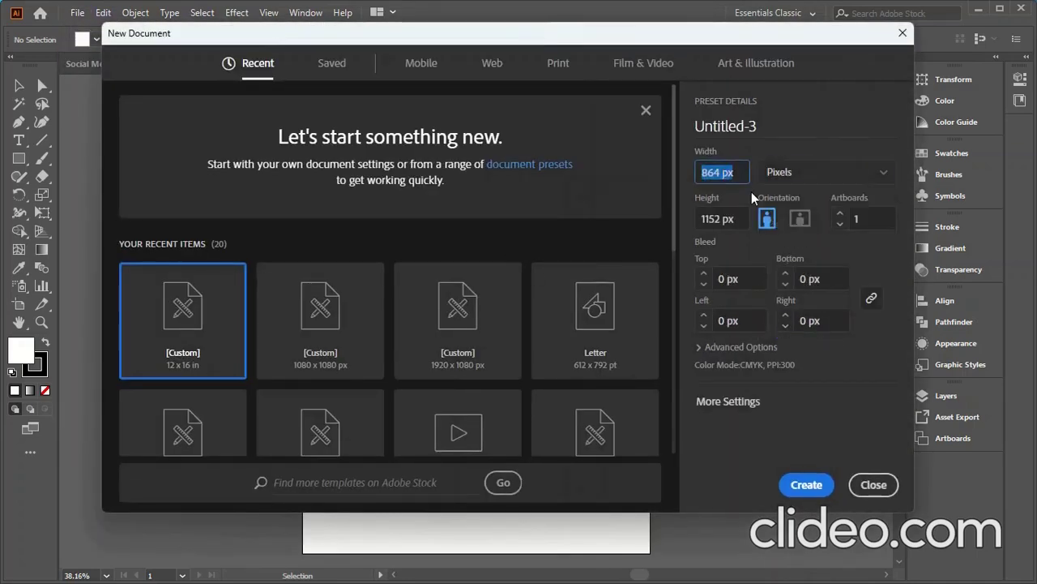
type("1080")
key("Tab")
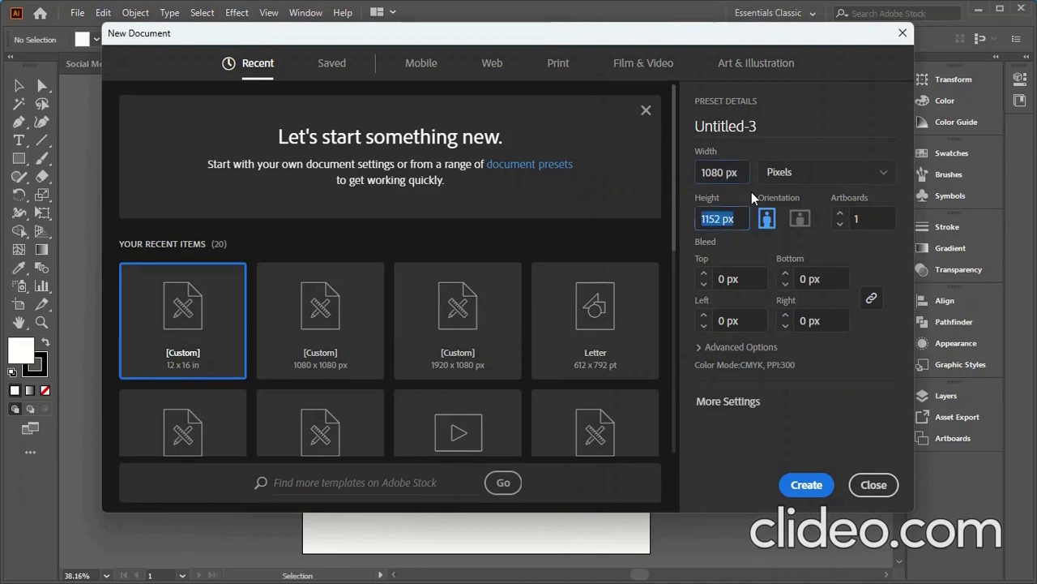
type("1080")
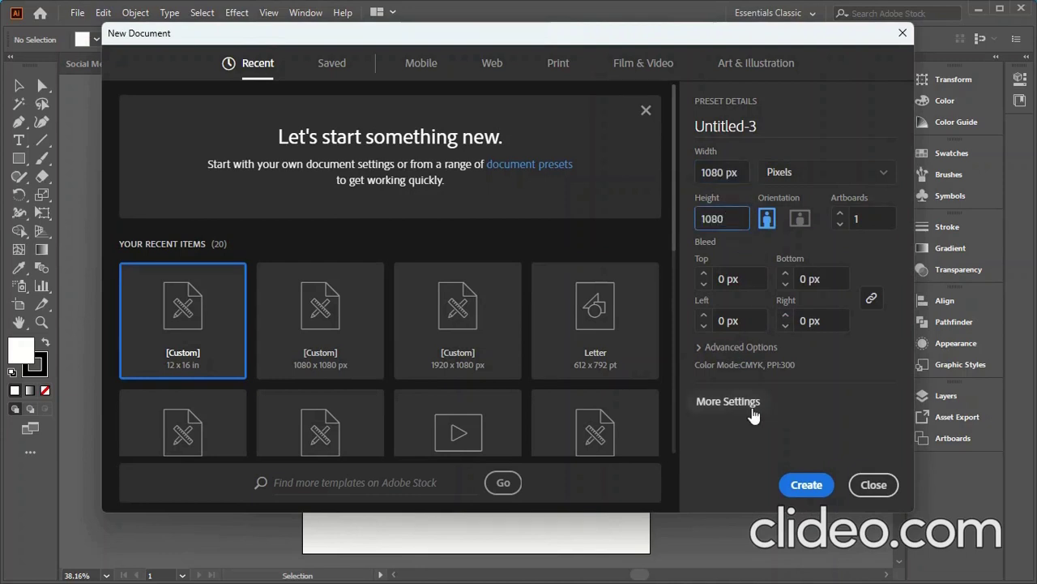
left_click(733, 347)
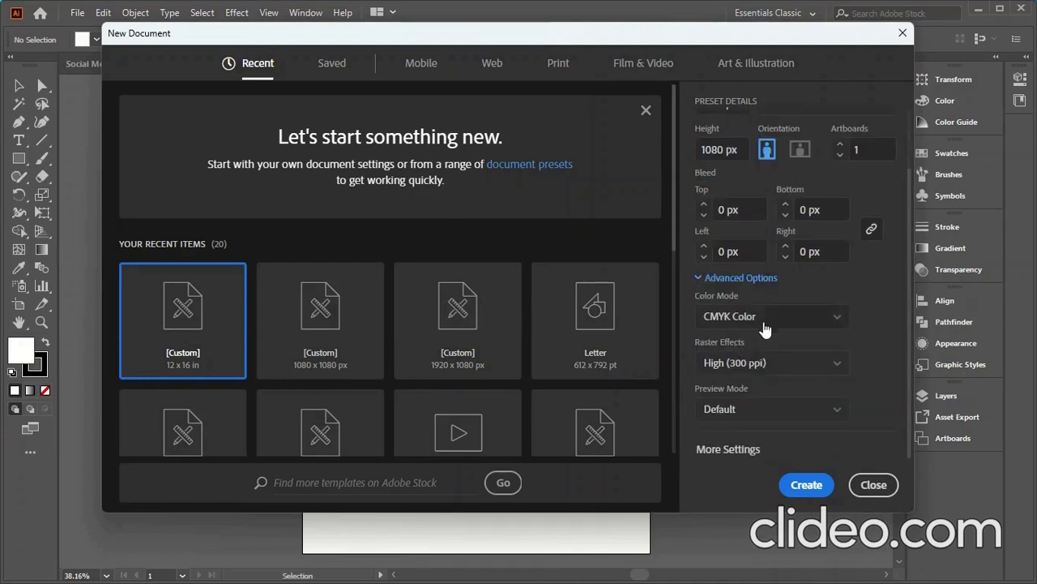
left_click(763, 322)
left_click(733, 341)
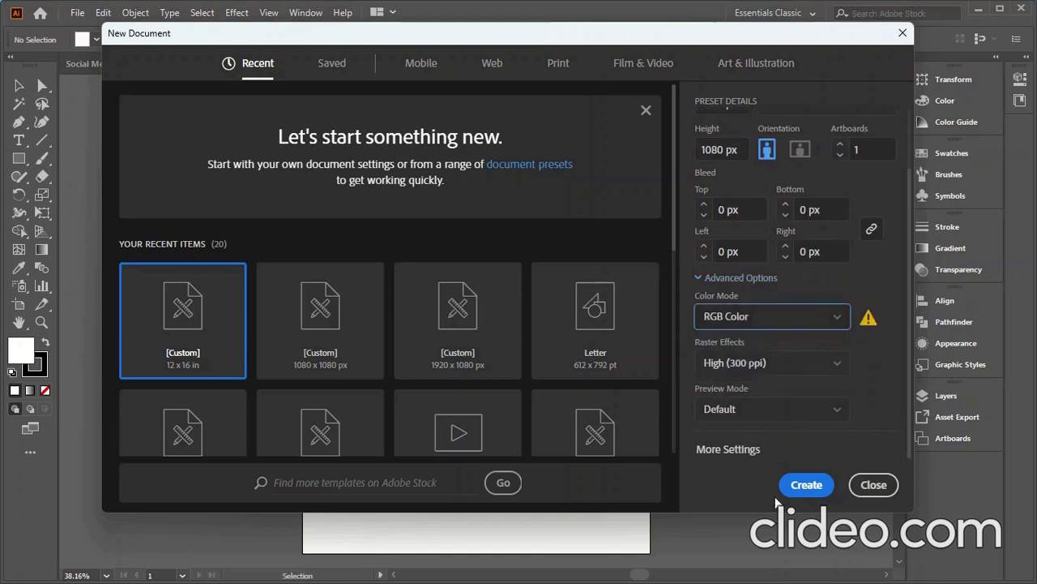
left_click(806, 484)
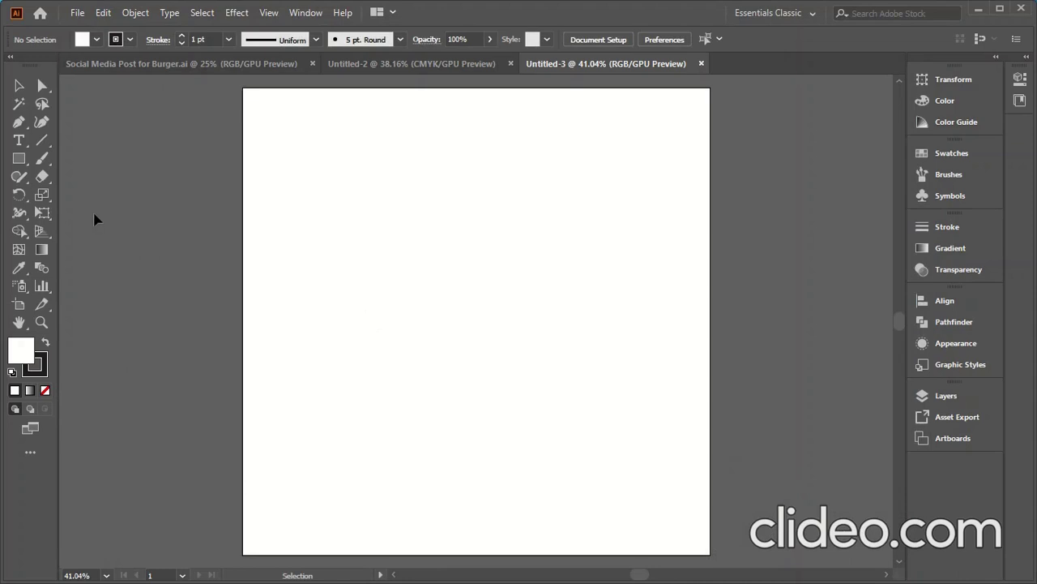
Step: Paste the colour swatches and font samples and move them left of the artboard
key("ctrl+v")
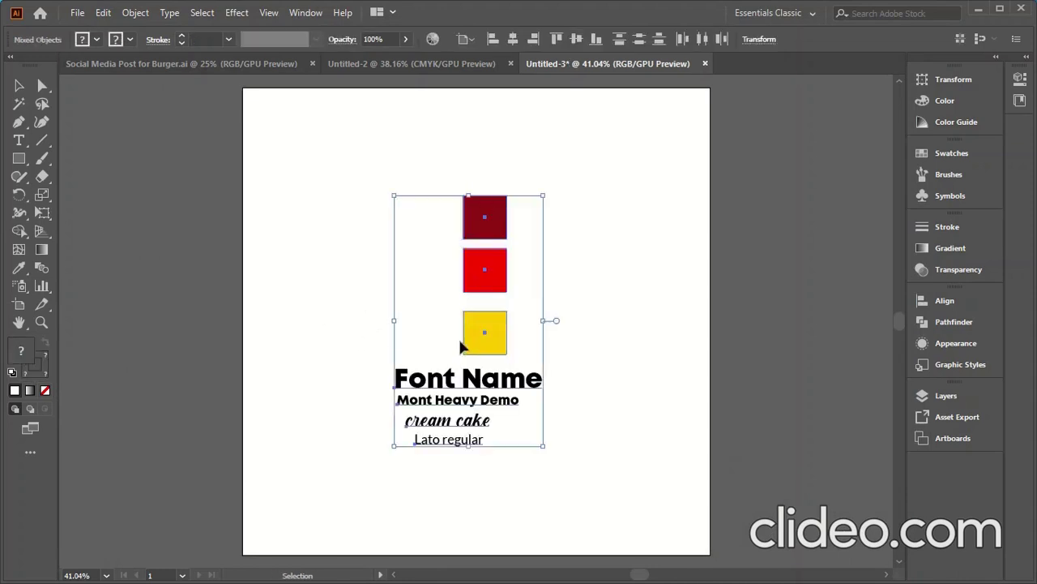
left_click_drag(463, 340, 174, 317)
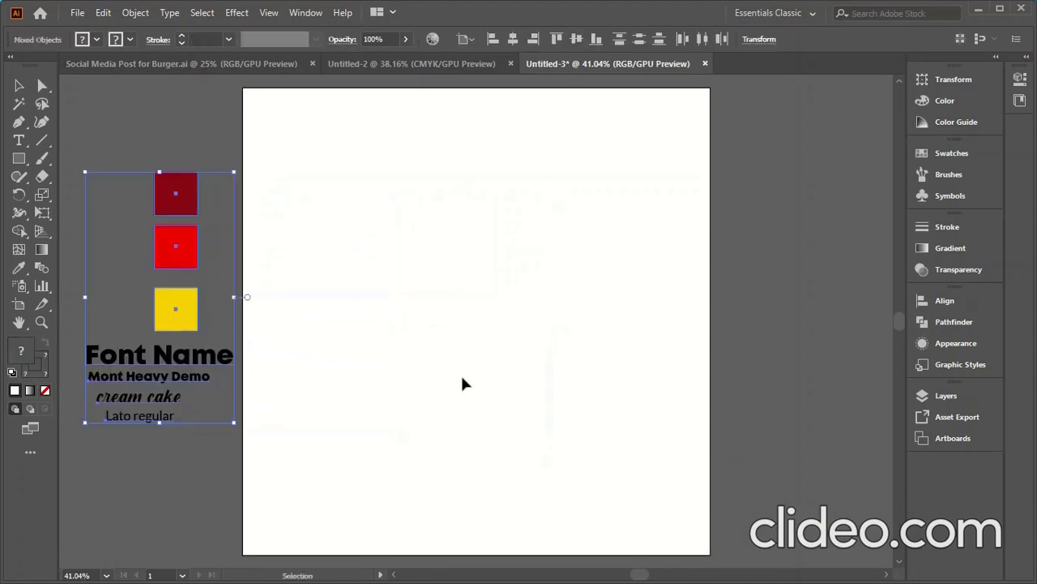
scroll(620, 336, "down", 2)
scroll(610, 331, "up", 1)
left_click(435, 361)
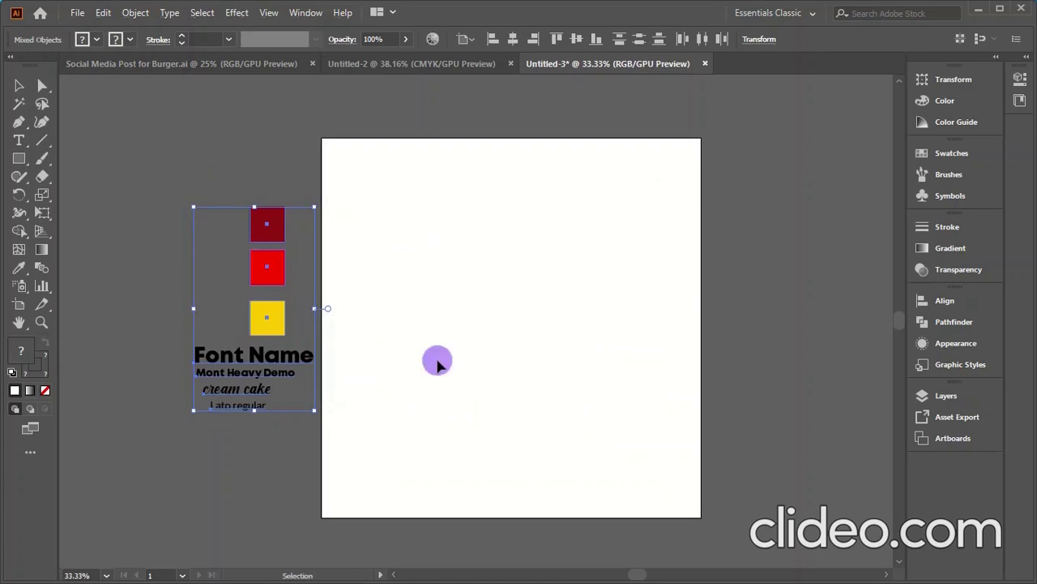
key("m")
left_click(406, 325)
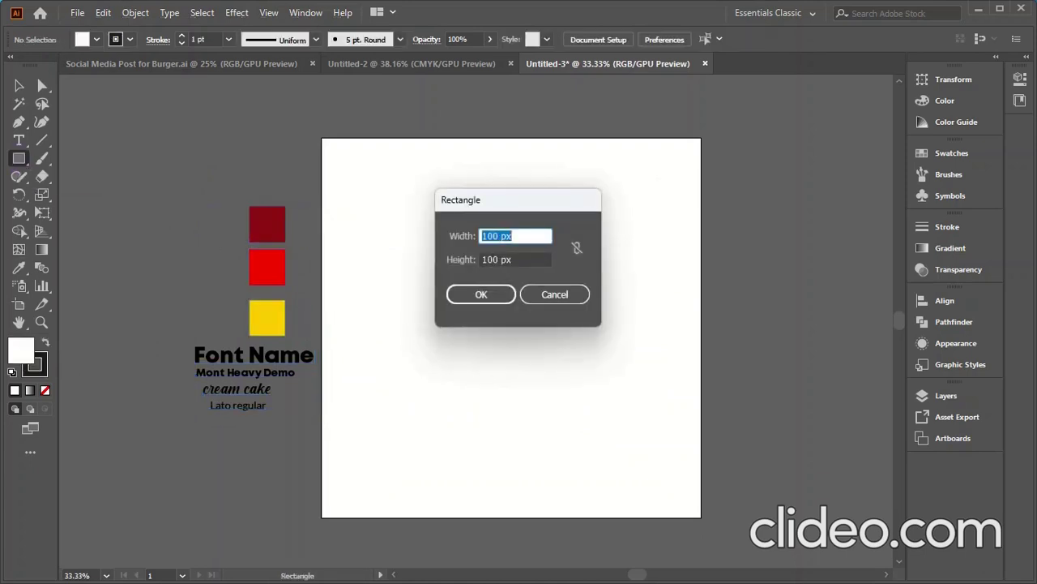
Step: Draw a 1080 × 1080 px rectangle and centre it horizontally and vertically on the artboard
key("Tab")
type("108")
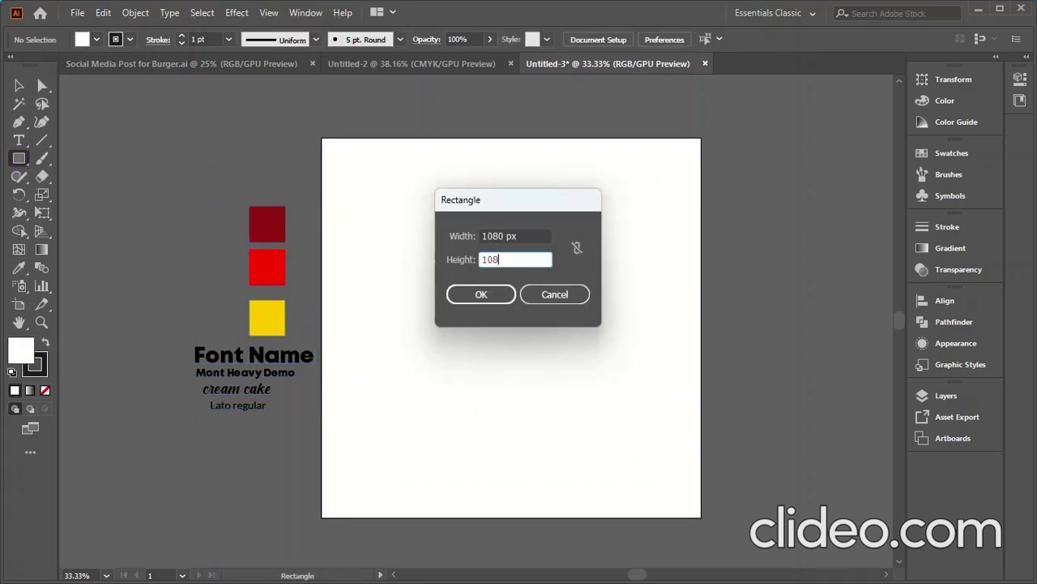
key("Return")
key("v")
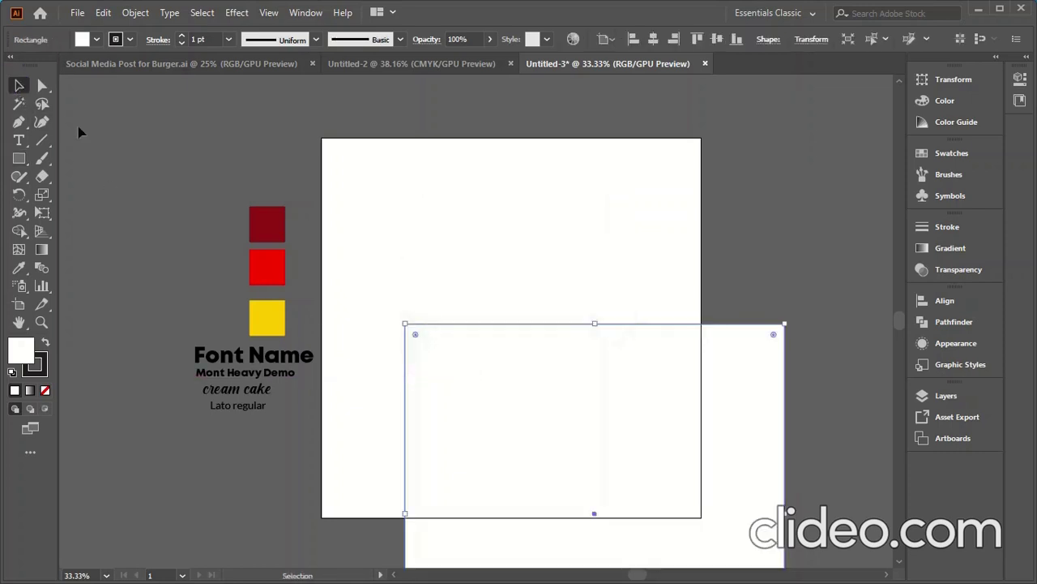
left_click(653, 39)
left_click(716, 38)
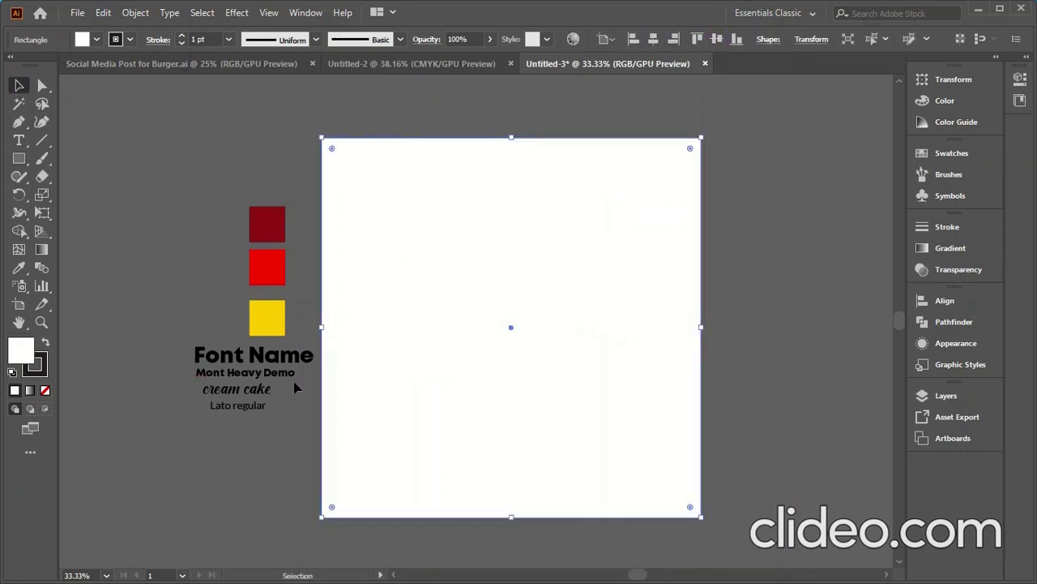
left_click(950, 247)
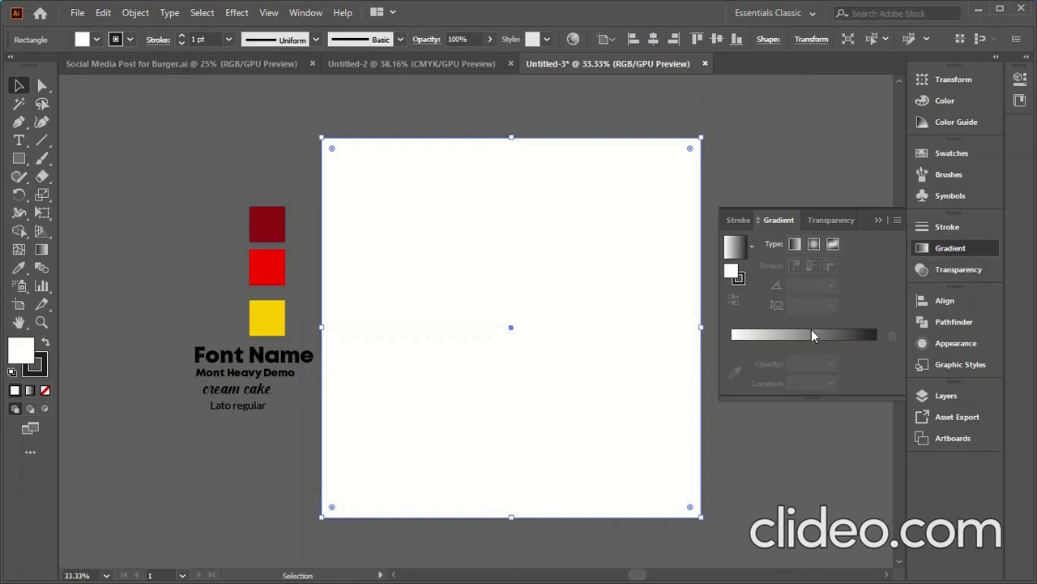
Step: Fill the rectangle with a gradient from the bright red swatch to the dark red swatch
left_click(814, 336)
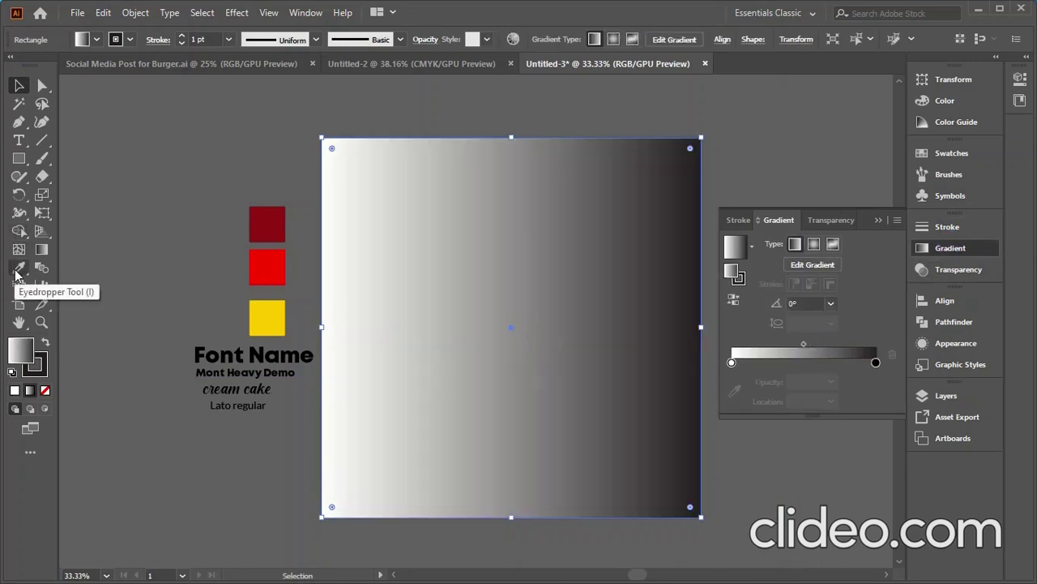
left_click(876, 364)
left_click(734, 390)
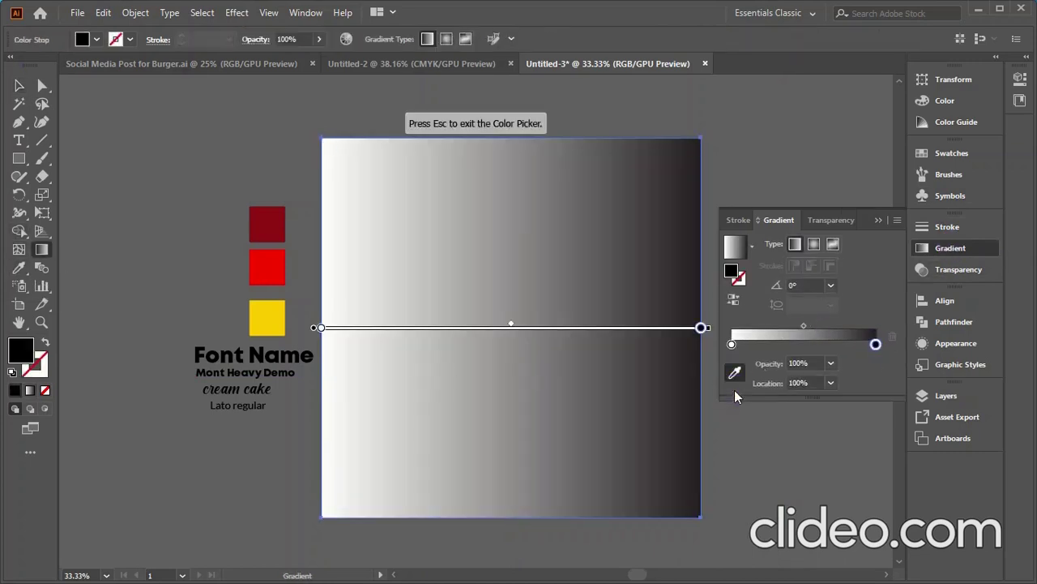
left_click(257, 219)
key("Escape")
key("v")
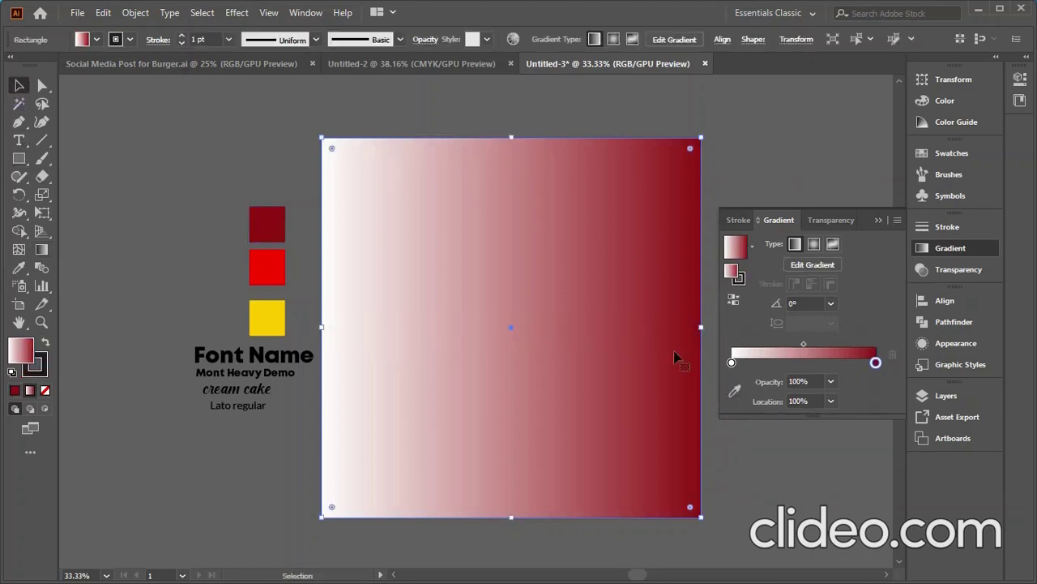
left_click(733, 364)
left_click(735, 391)
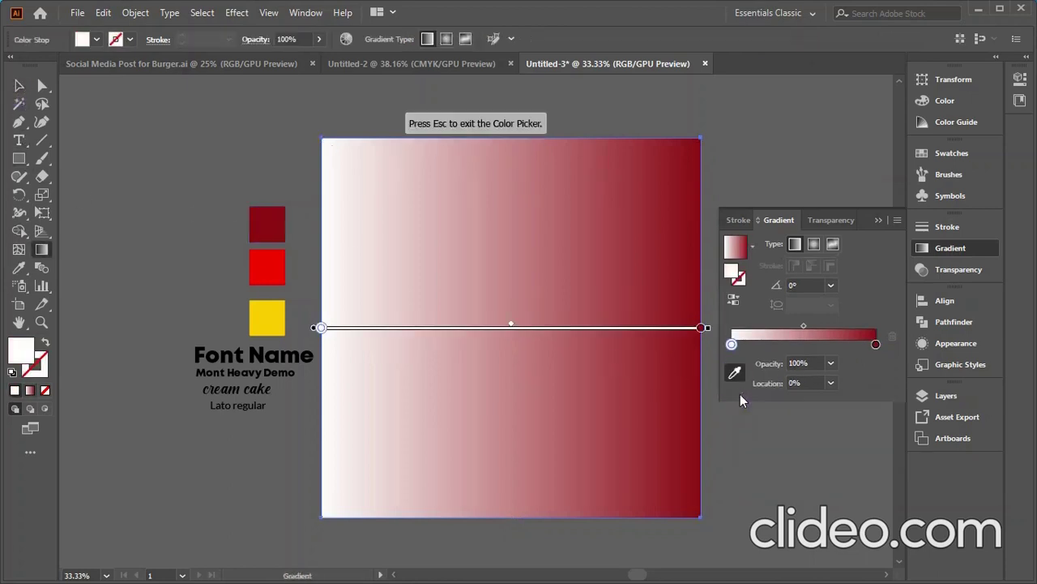
left_click(272, 263)
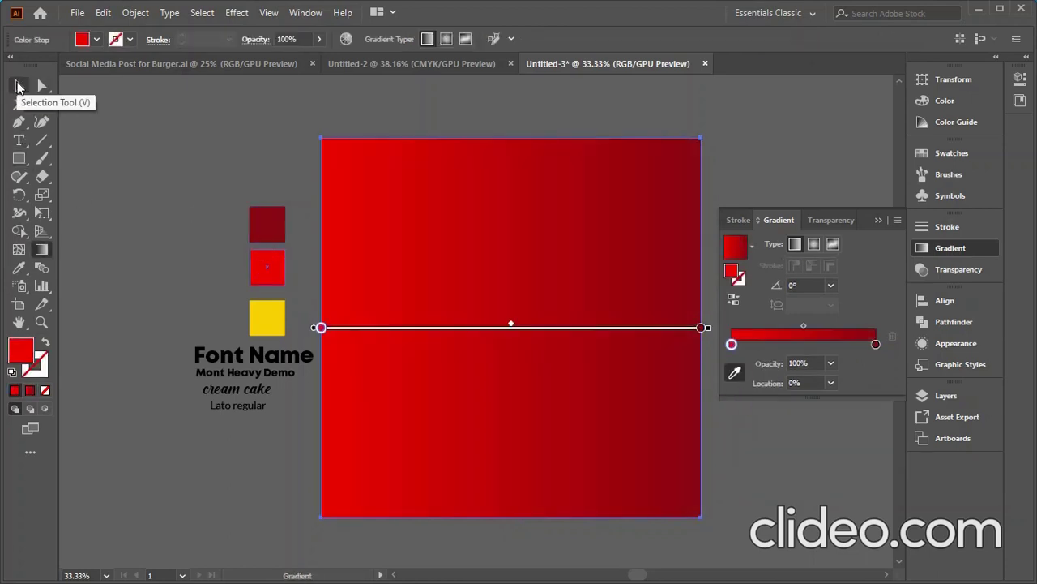
Step: Make the gradient radial and set the bright red centre stop to 90% opacity
left_click(814, 245)
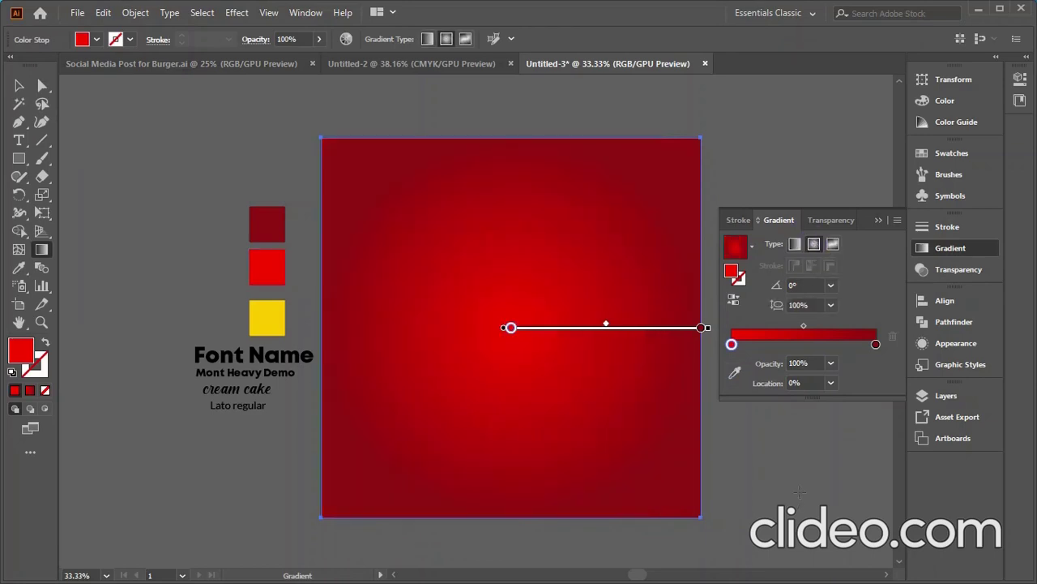
left_click(876, 344)
left_click(732, 344)
left_click(831, 363)
left_click(851, 269)
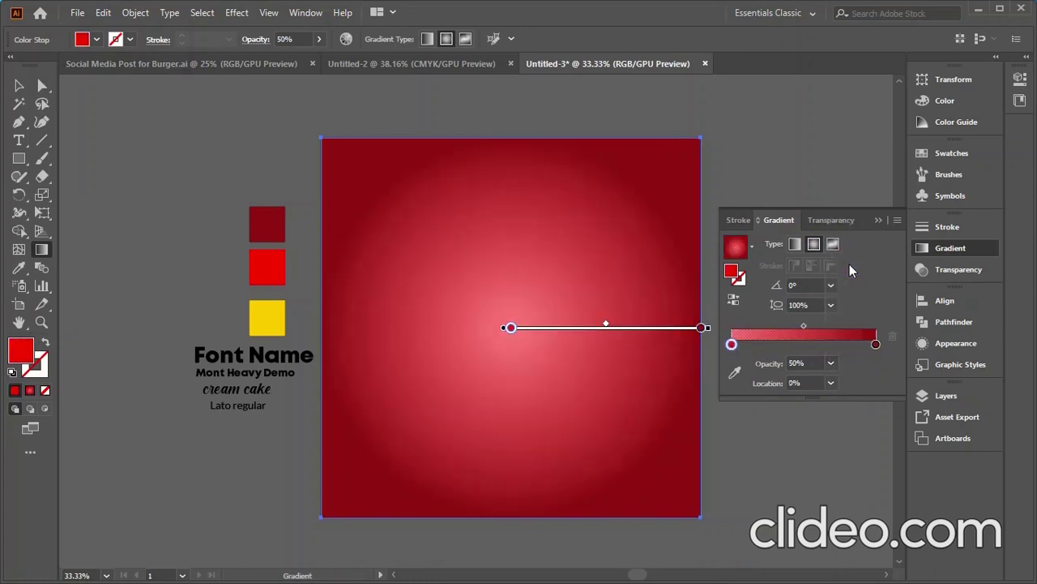
left_click(831, 363)
left_click(848, 313)
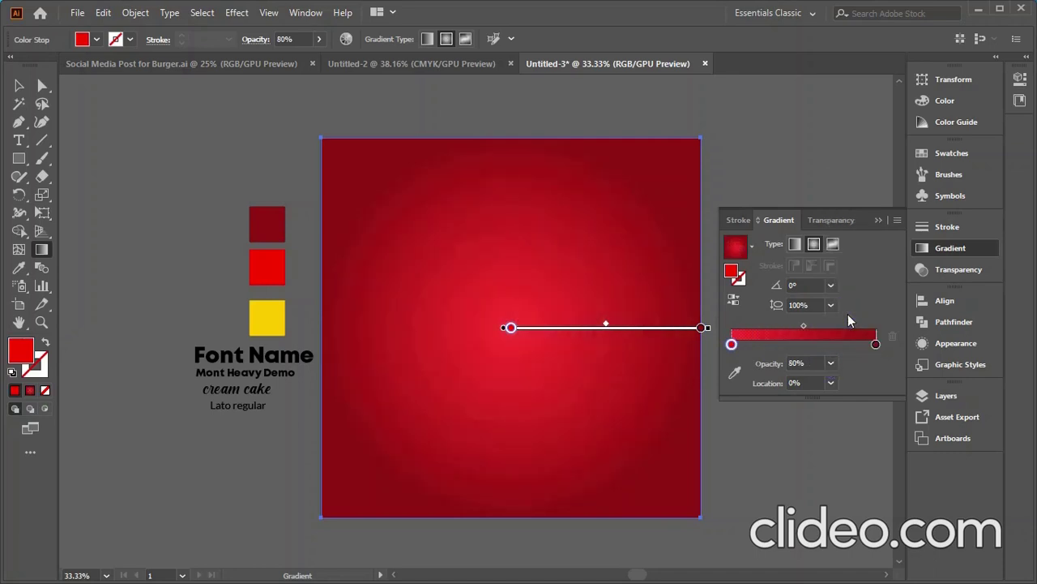
left_click(830, 364)
left_click(850, 335)
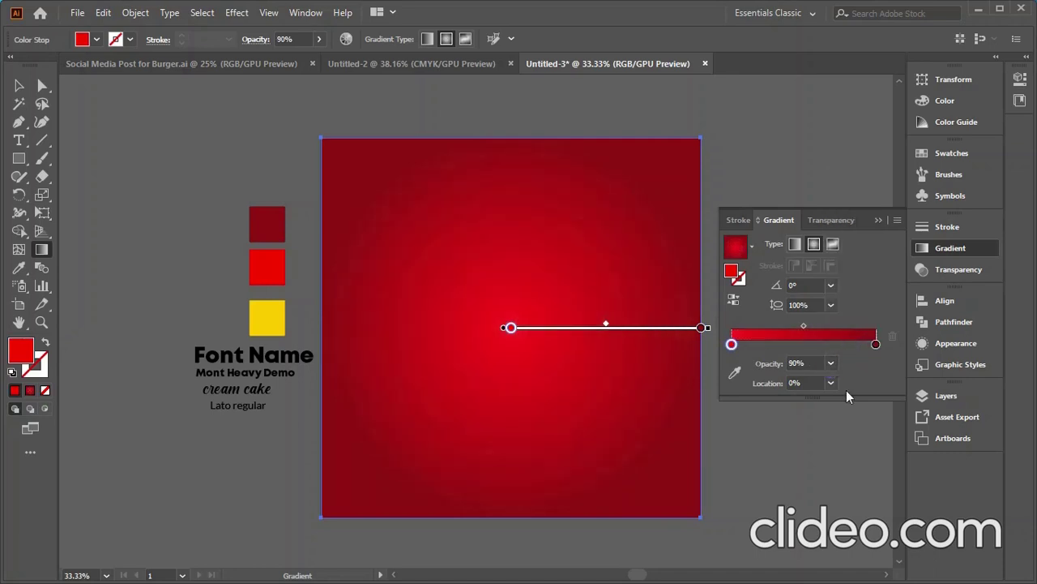
key("v")
left_click(102, 194)
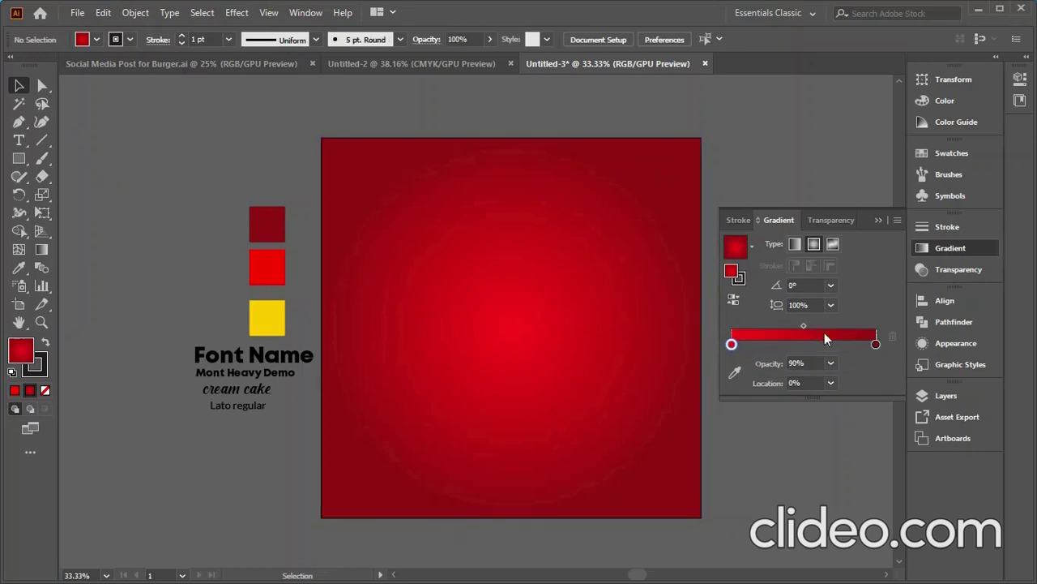
Step: Fine-tune the red gradient stops and shift its midpoint left to about 40%
mouse_move(731, 343)
left_mouse_down()
mouse_move(824, 344)
mouse_move(731, 343)
left_mouse_up()
left_click_drag(803, 327, 788, 331)
left_click(731, 345)
mouse_move(875, 344)
left_mouse_down()
mouse_move(819, 346)
mouse_move(876, 344)
left_mouse_up()
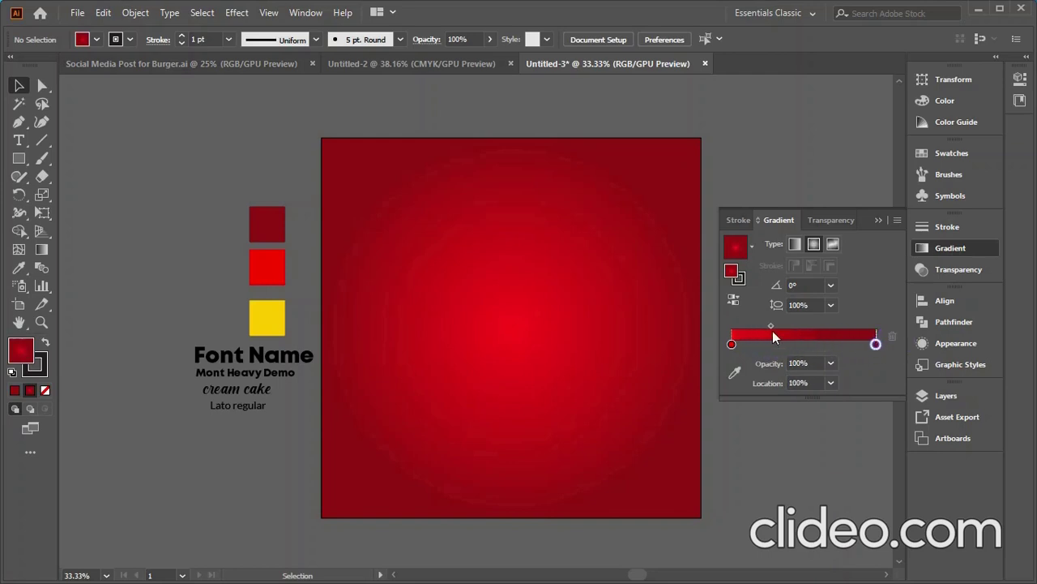
left_click(775, 328)
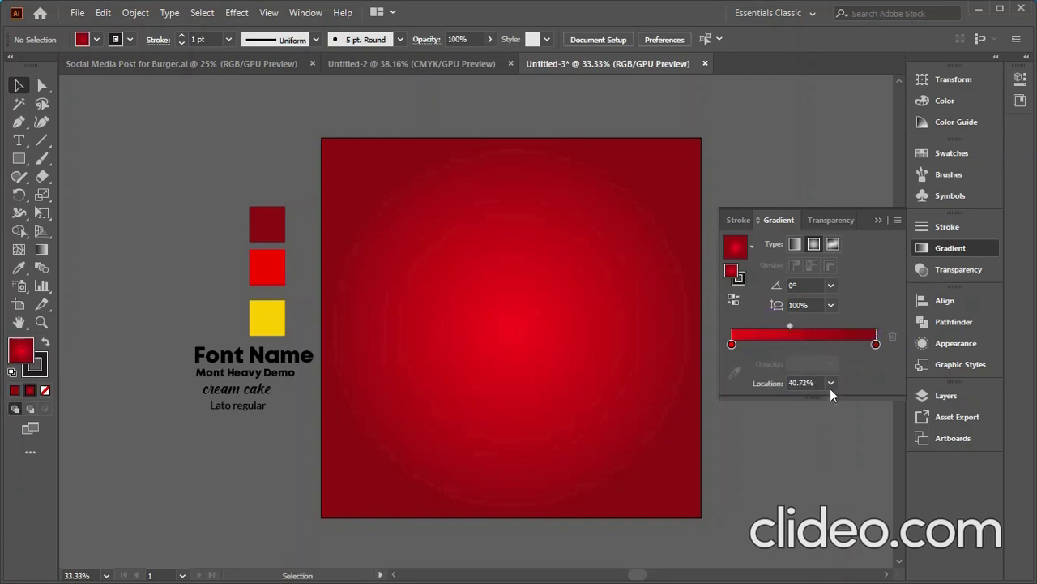
left_click_drag(790, 327, 785, 327)
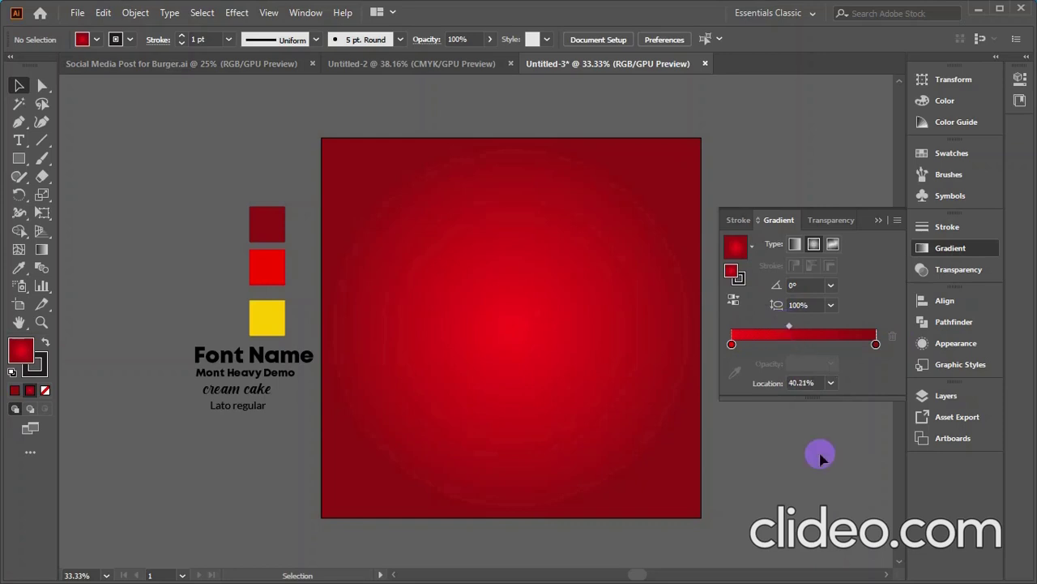
left_click(731, 344)
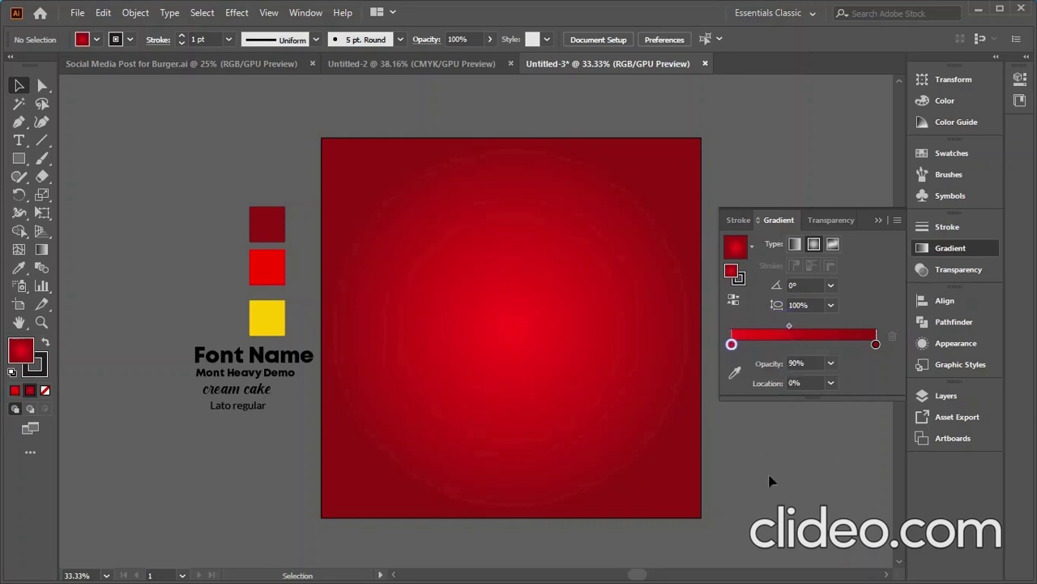
left_click(876, 217)
left_click(155, 223)
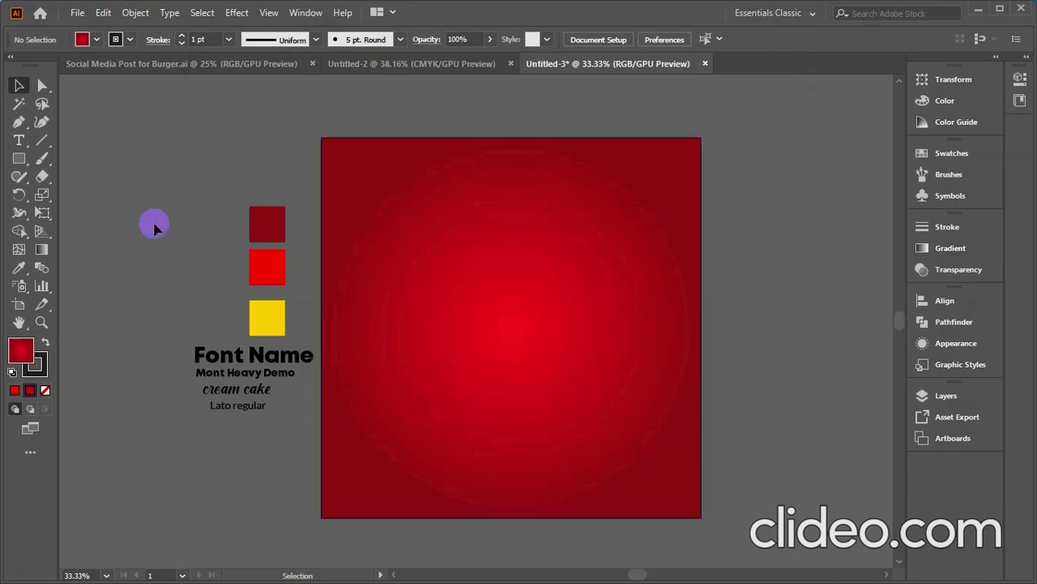
left_click(78, 13)
Step: Place the Burger image into the document beside the artboard
left_click(123, 261)
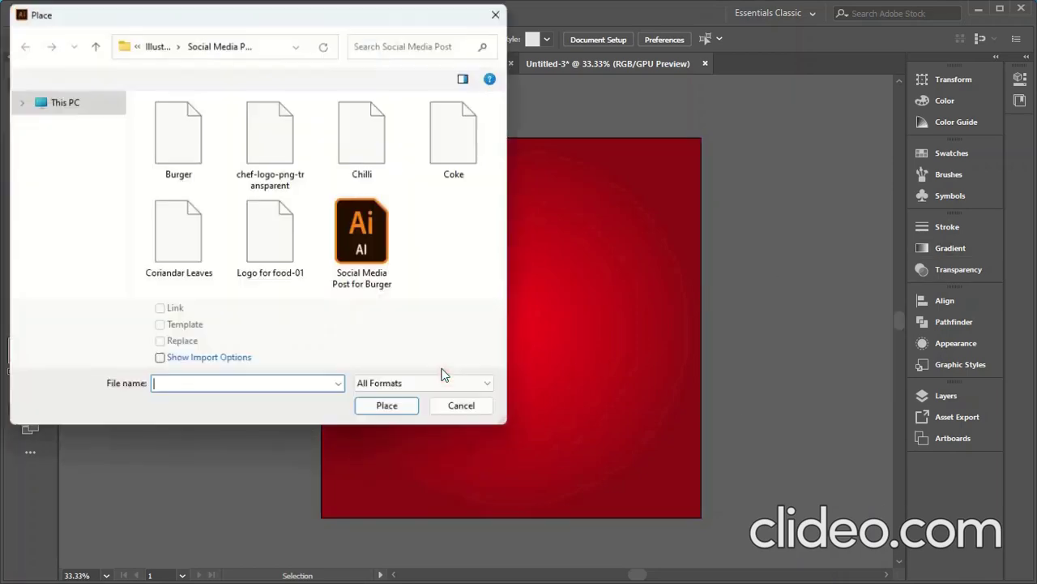
left_click(193, 153)
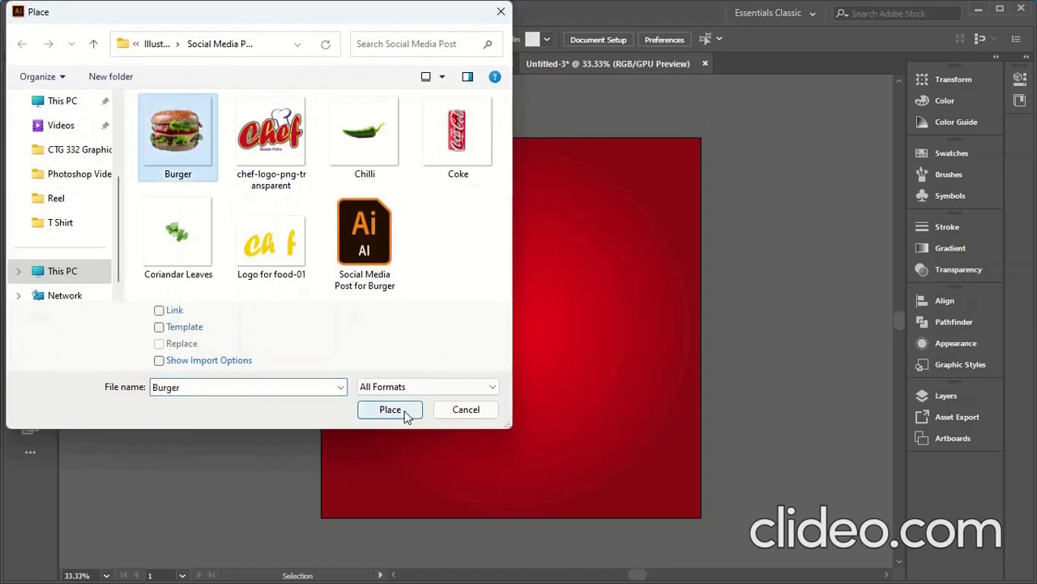
left_click(390, 409)
left_click(653, 346)
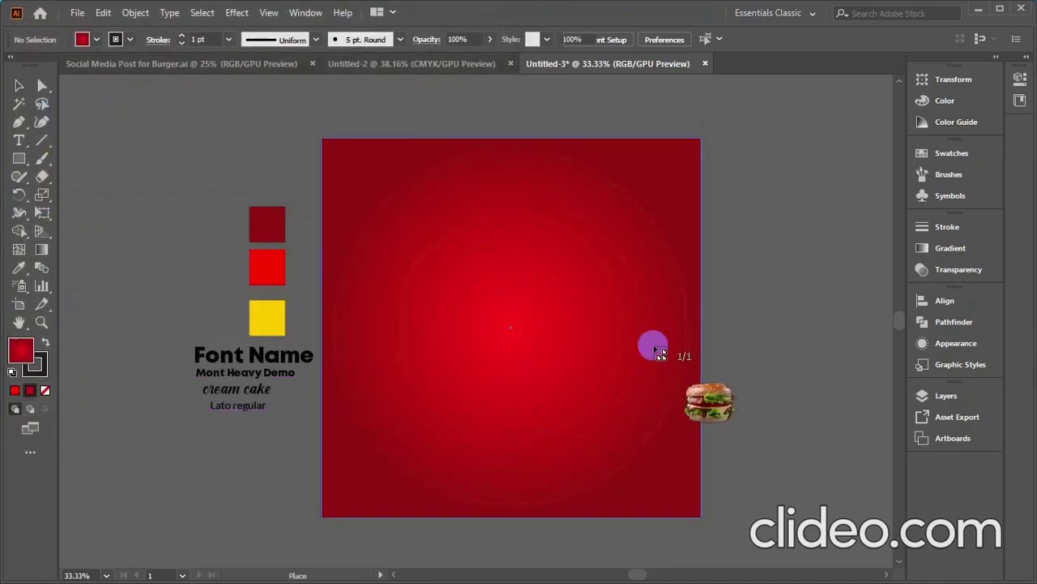
Step: Lock the red background rectangle and move the burger onto the artboard
left_click(369, 225)
left_click(135, 12)
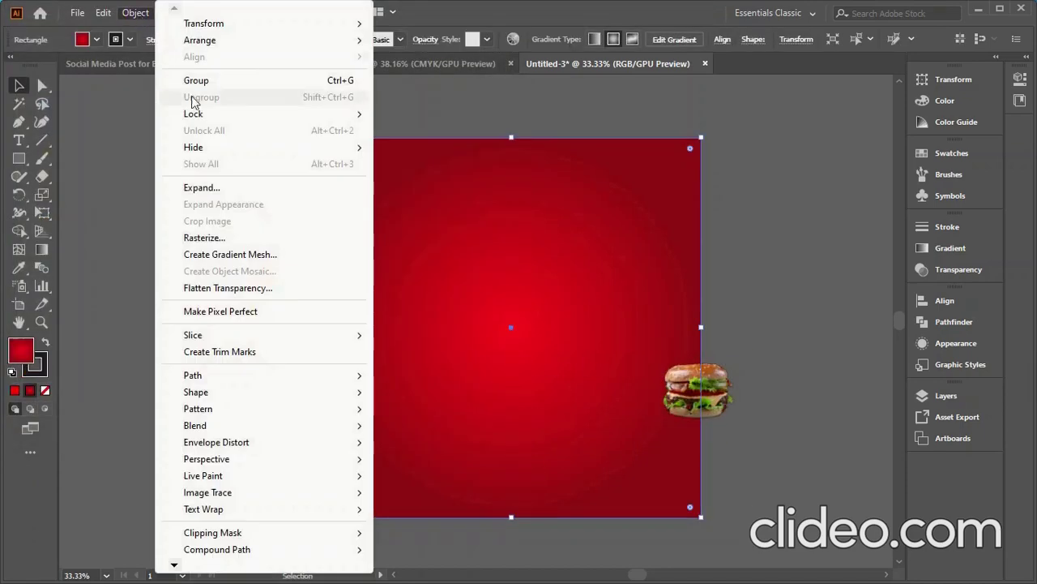
left_click(429, 115)
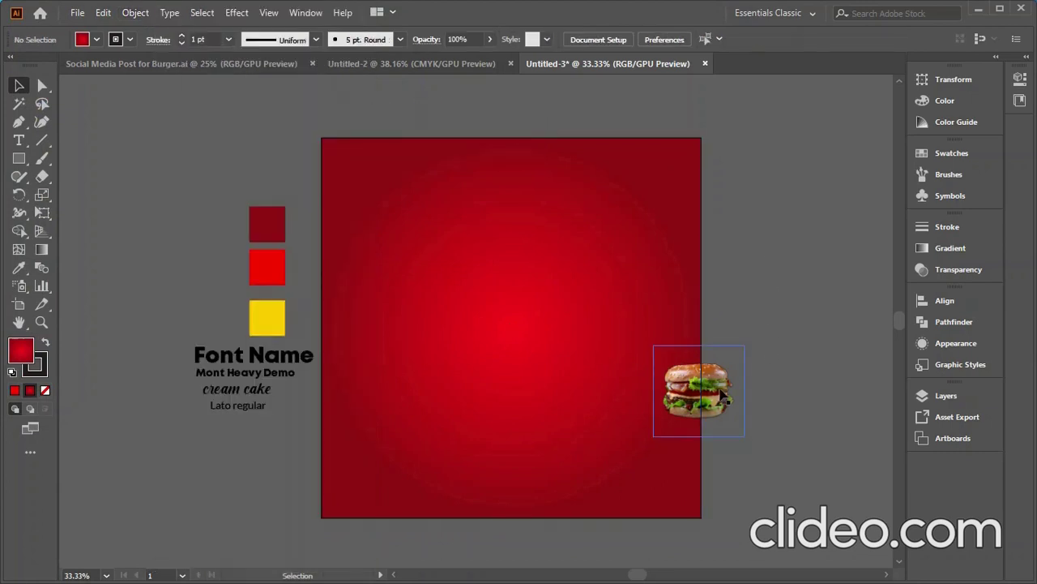
left_click_drag(717, 389, 595, 373)
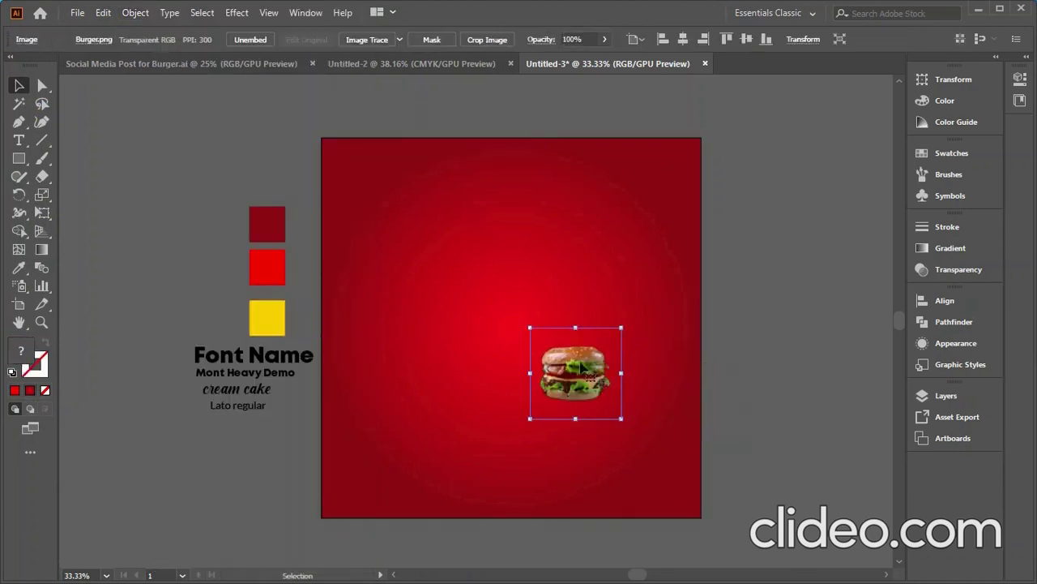
Step: Crop the burger image on all four sides to roughly 226 × 208 px
left_click(486, 39)
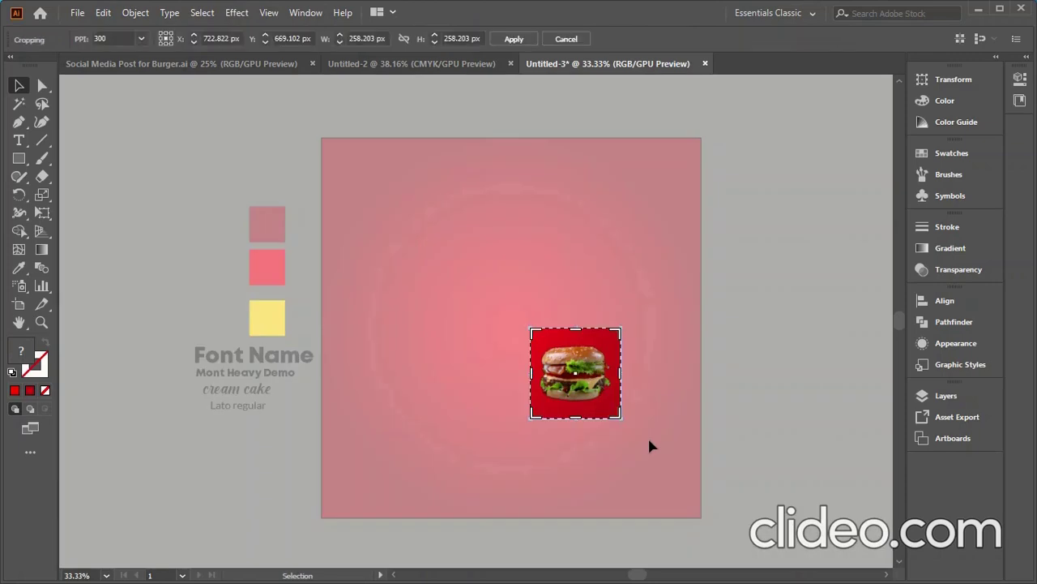
left_click_drag(575, 417, 575, 407)
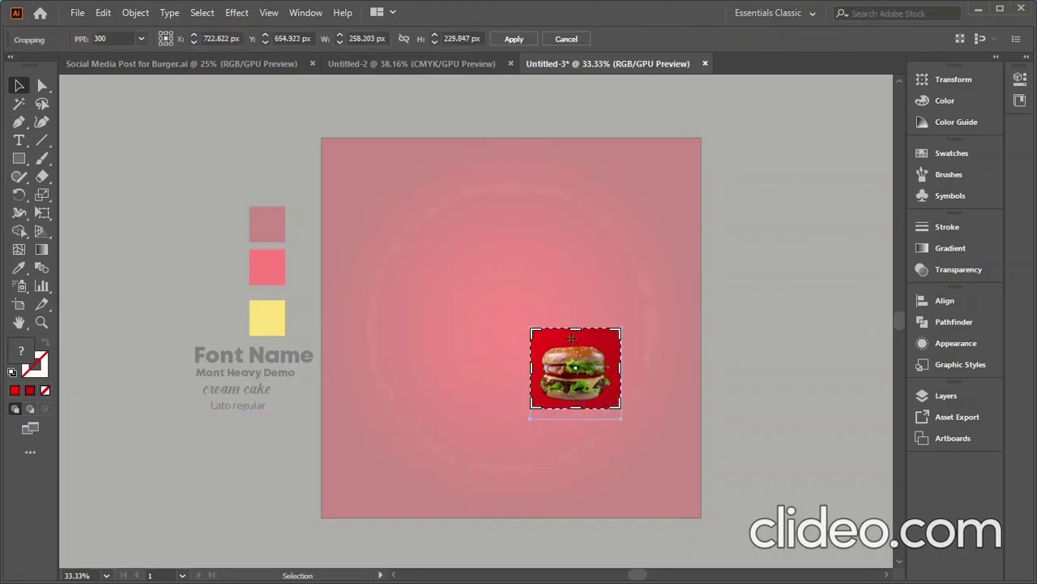
left_click_drag(576, 331, 576, 337)
left_click_drag(621, 371, 612, 371)
left_click_drag(532, 372, 536, 372)
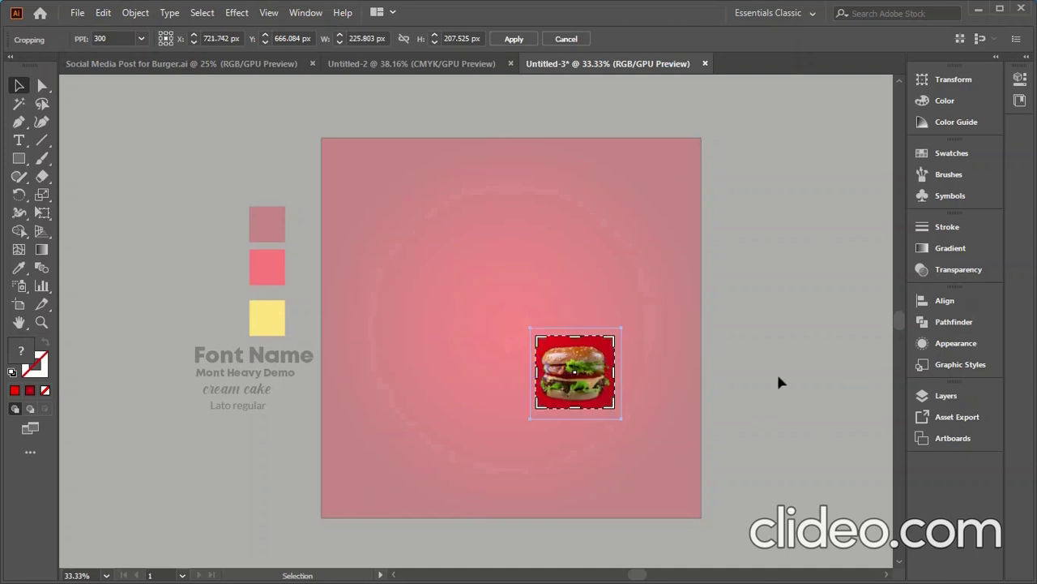
key("Return")
Step: Scale the burger image up to about 510 × 469 px
left_click(186, 185)
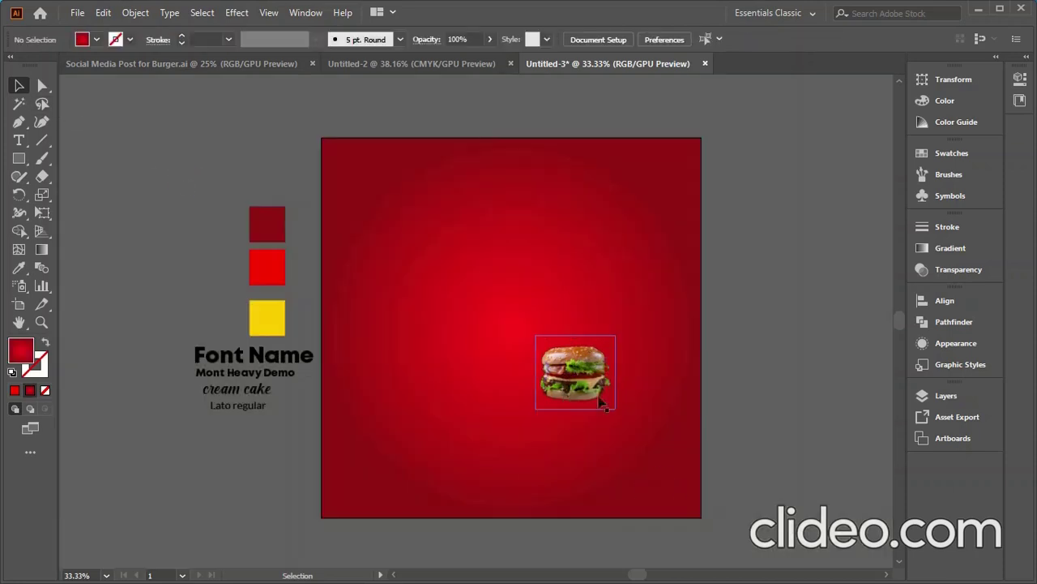
left_click(587, 379)
mouse_move(616, 335)
left_mouse_down()
mouse_move(671, 308)
mouse_move(671, 287)
left_mouse_up()
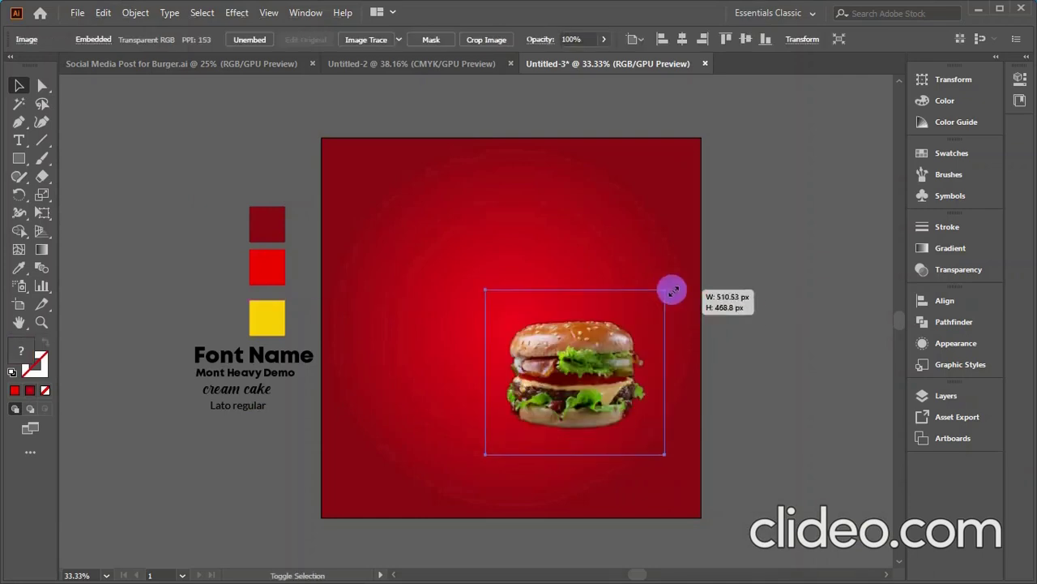
left_click(788, 411)
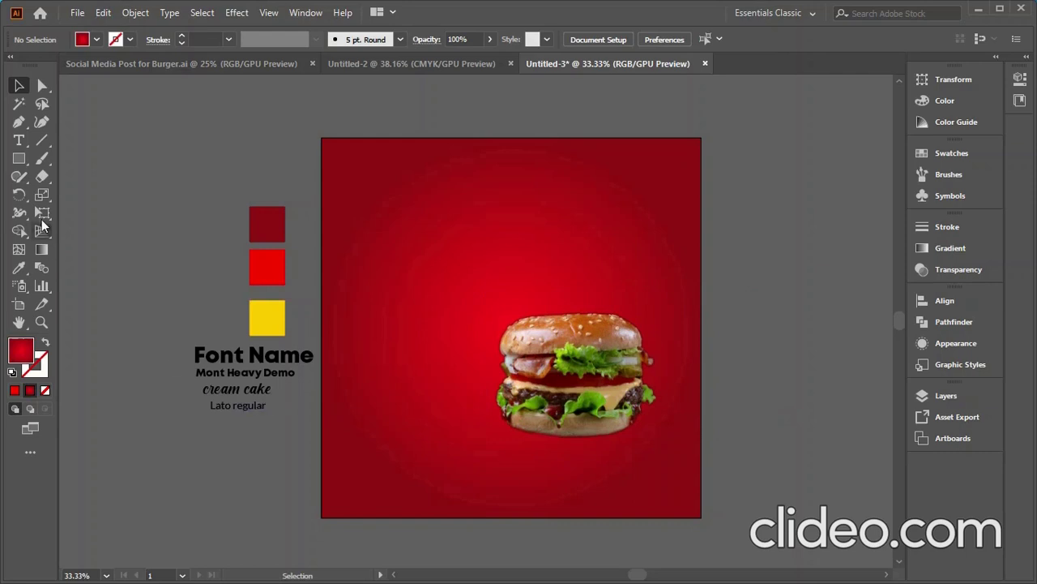
left_click(19, 159)
Step: Create a 1080 × 30 px bar across the burger and centre it horizontally on the artboard
left_click(740, 376)
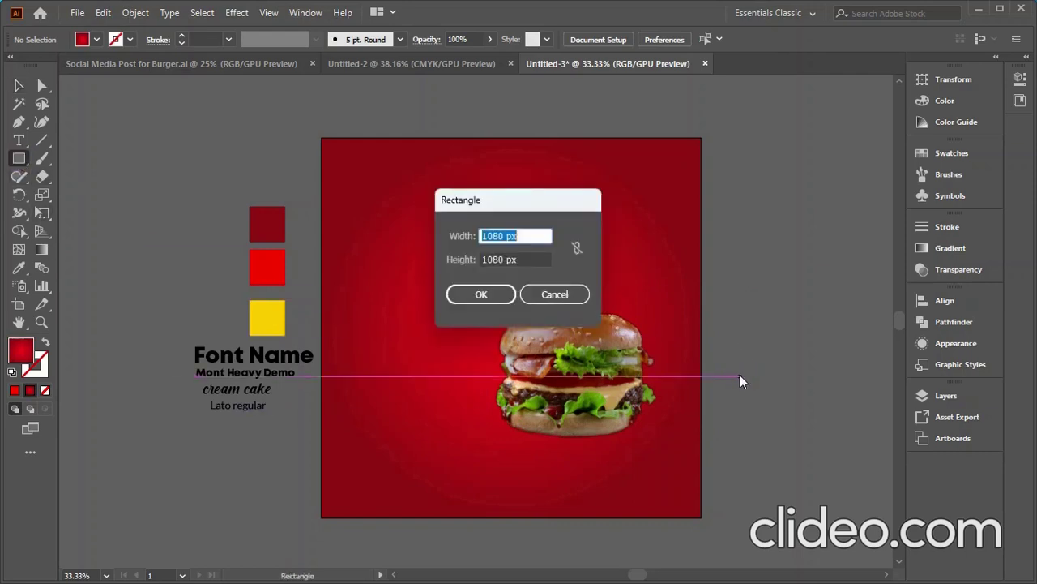
type("10")
key("Tab")
type("30")
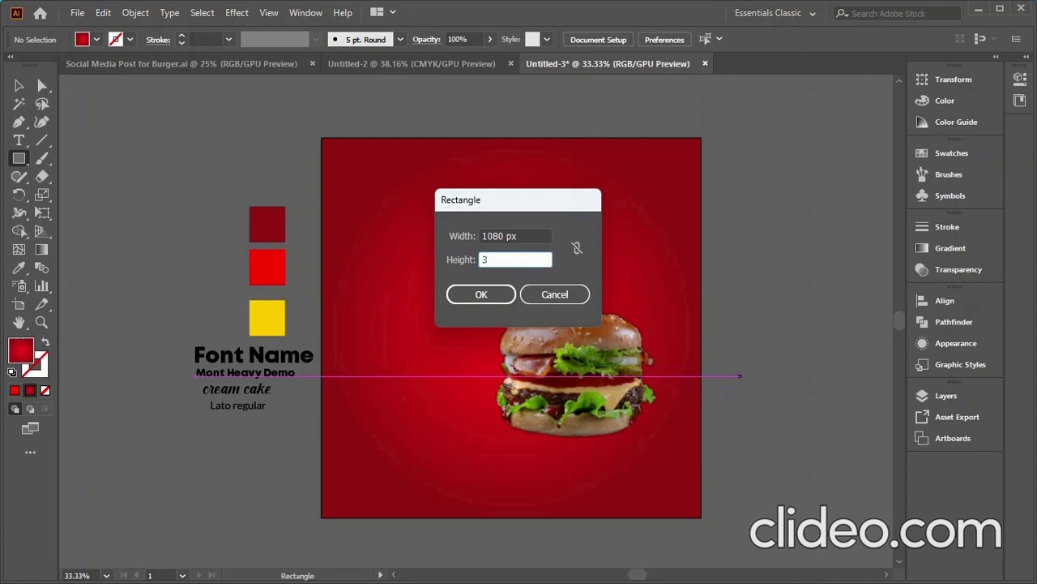
left_click(462, 294)
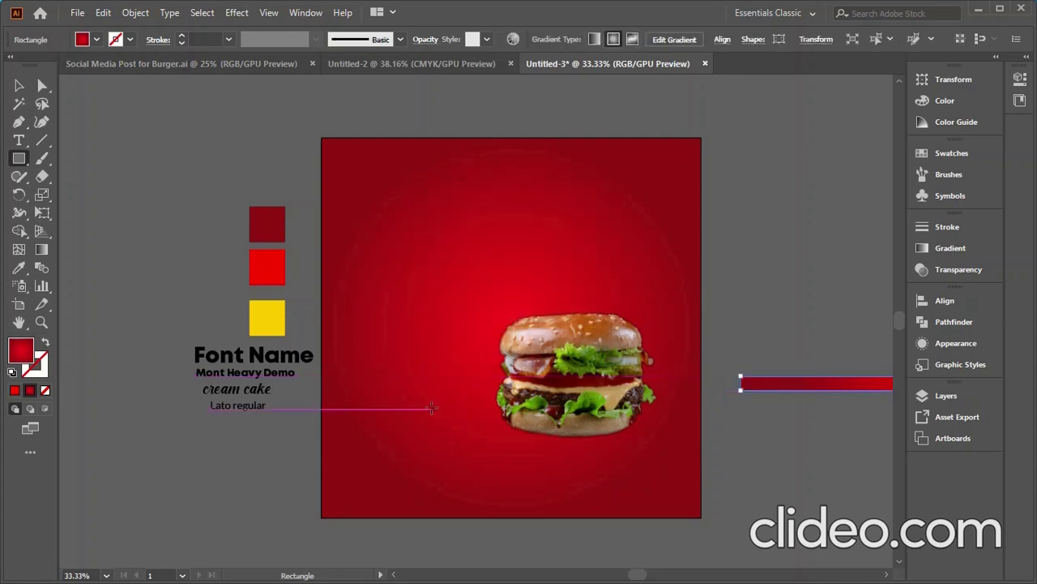
key("v")
left_click_drag(838, 384, 421, 415)
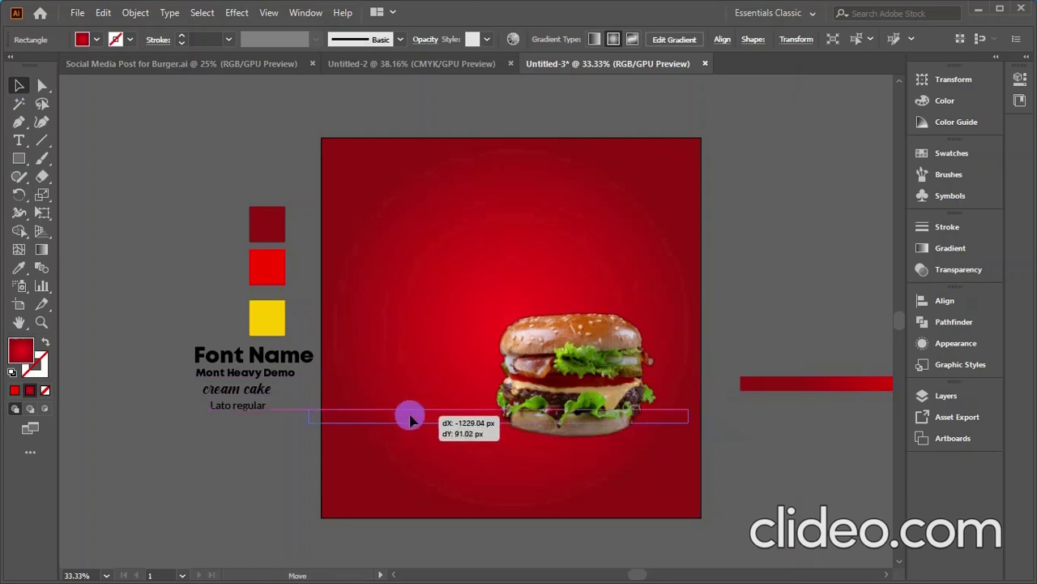
left_click(721, 42)
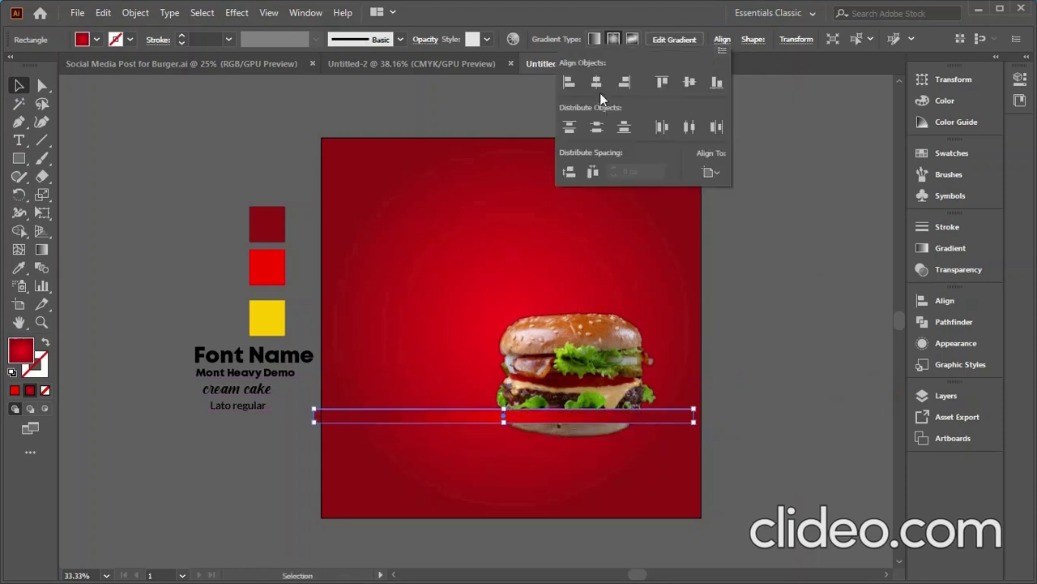
left_click(596, 83)
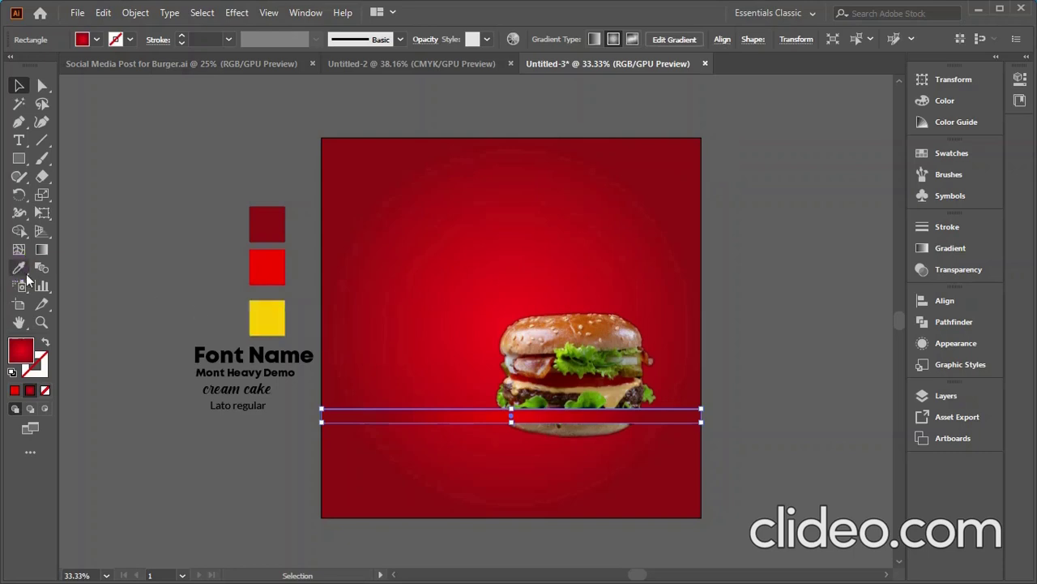
Step: Fill the bar with the yellow swatch colour
key("i")
left_click(264, 316)
key("v")
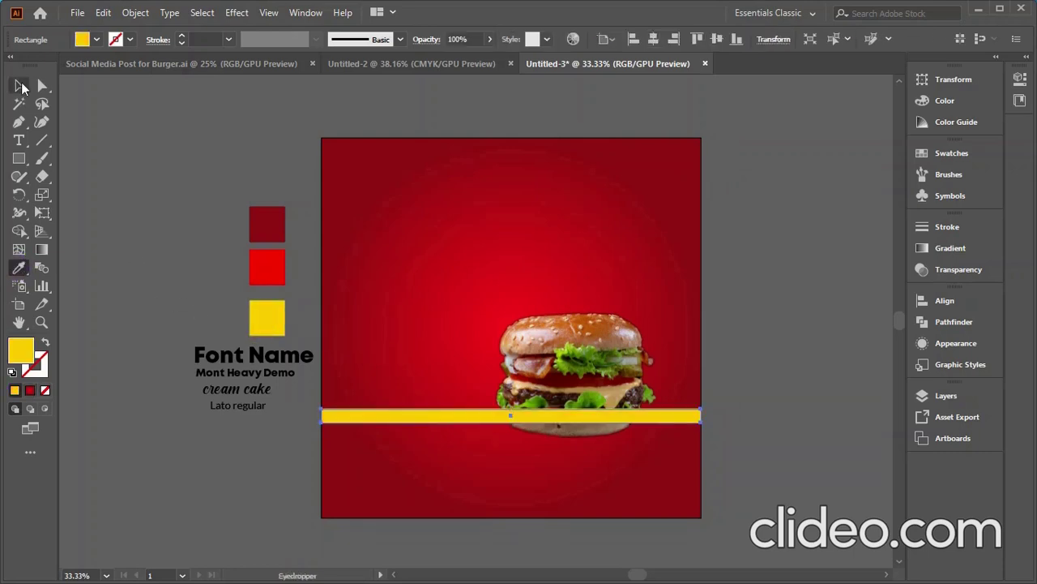
left_click(143, 217)
Step: Bring the burger in front of the yellow bar and nudge the bar up behind it
left_click(601, 362)
right_click(598, 351)
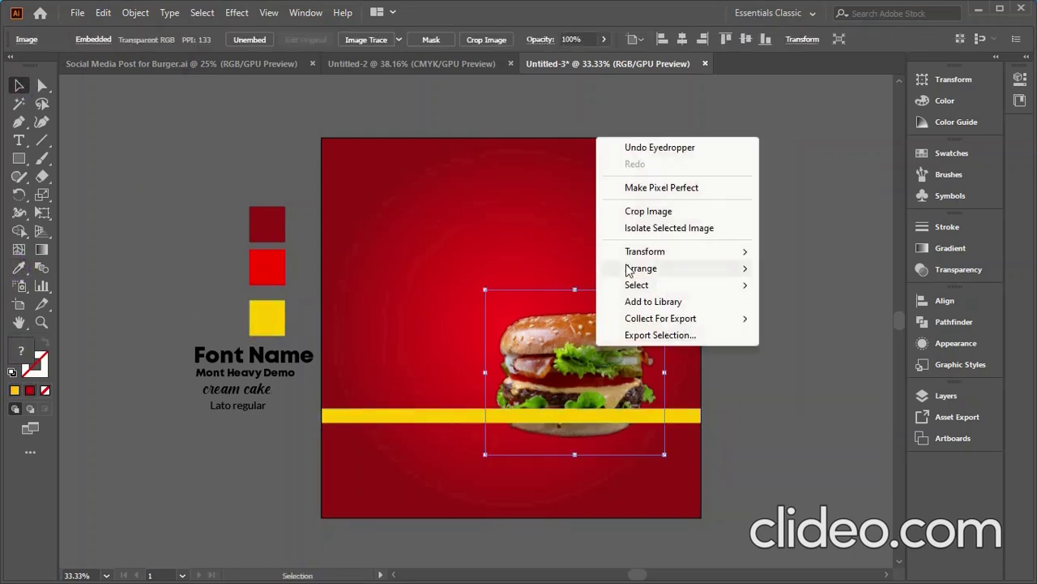
left_click(819, 270)
left_click(825, 410)
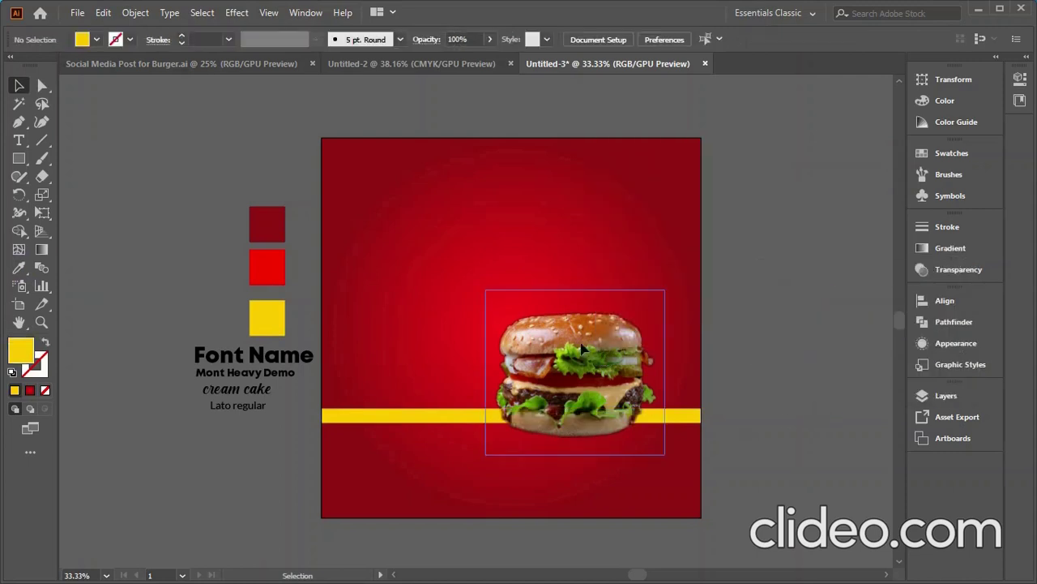
left_click(577, 349)
left_click(454, 417)
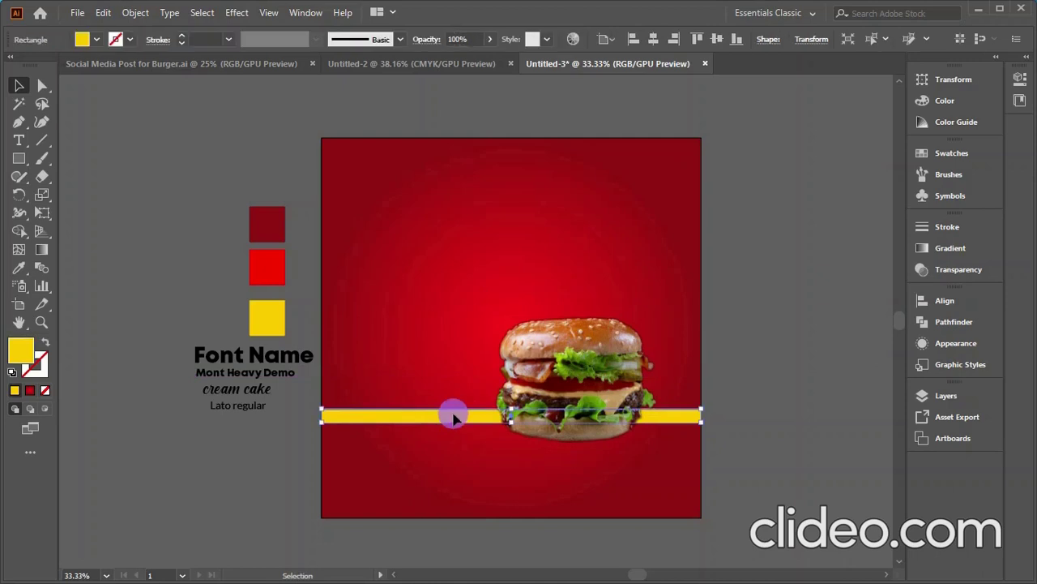
left_click_drag(454, 412, 454, 404)
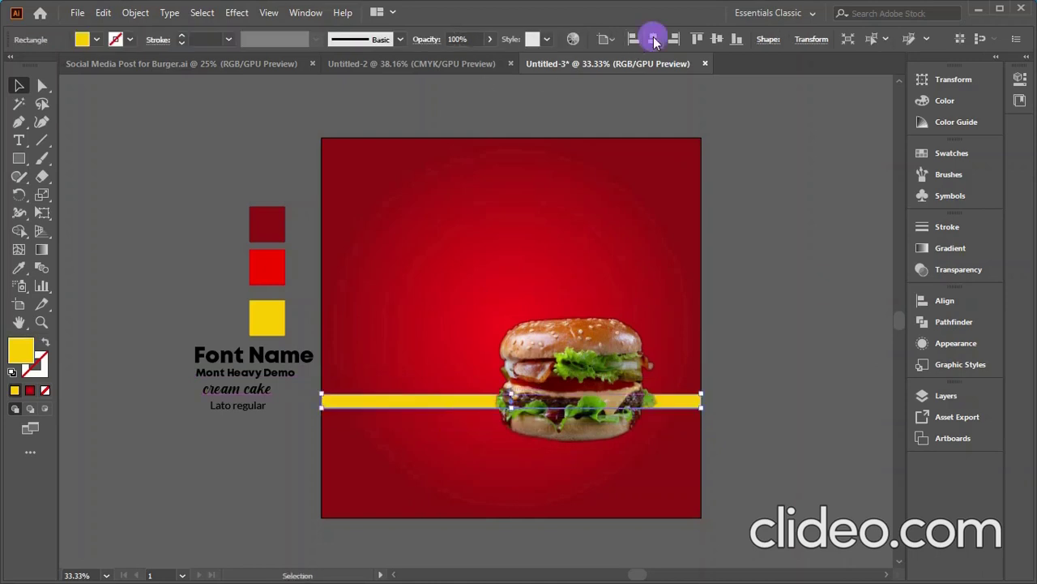
left_click(830, 403)
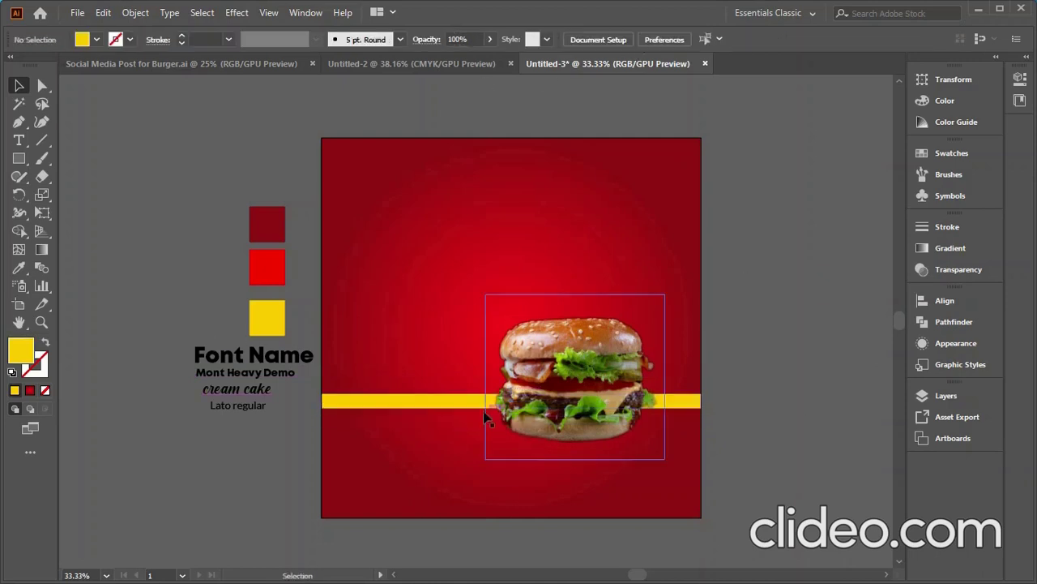
Step: Place the Coke image on the left side of the artboard
left_click(77, 13)
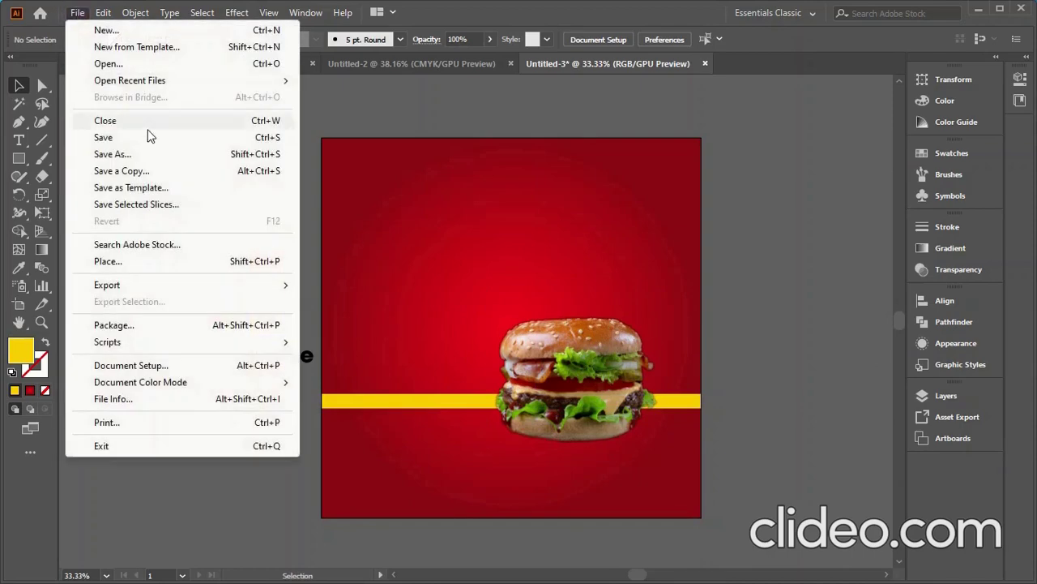
left_click(113, 262)
left_click(442, 150)
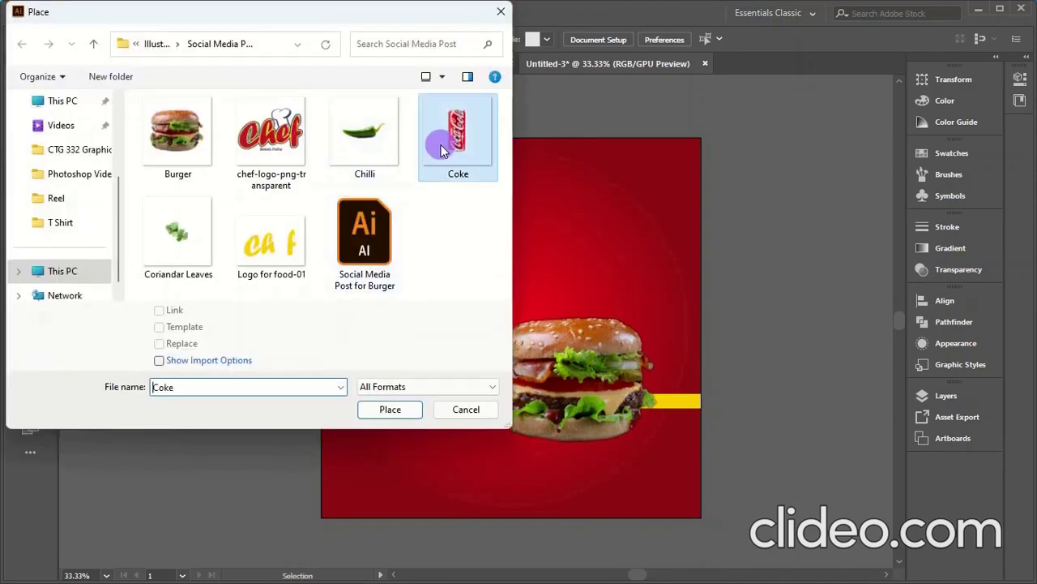
left_click(390, 409)
left_click_drag(355, 279, 447, 371)
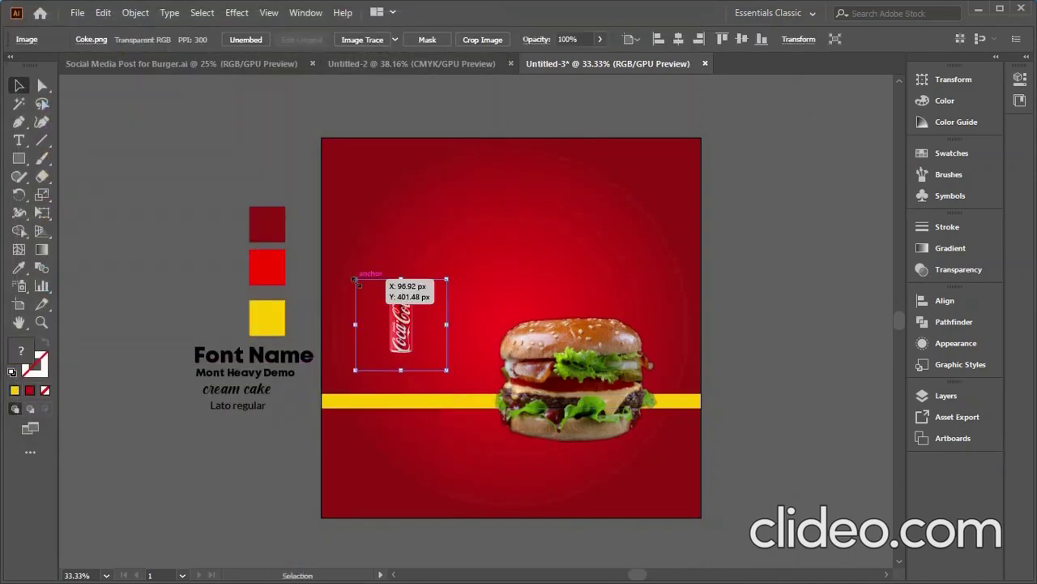
Step: Crop the Coke image's right edge tightly to the can and apply the crop
left_click(482, 40)
mouse_move(442, 326)
left_mouse_down()
mouse_move(364, 319)
mouse_move(390, 322)
left_mouse_up()
scroll(413, 329, "up", 2, "alt")
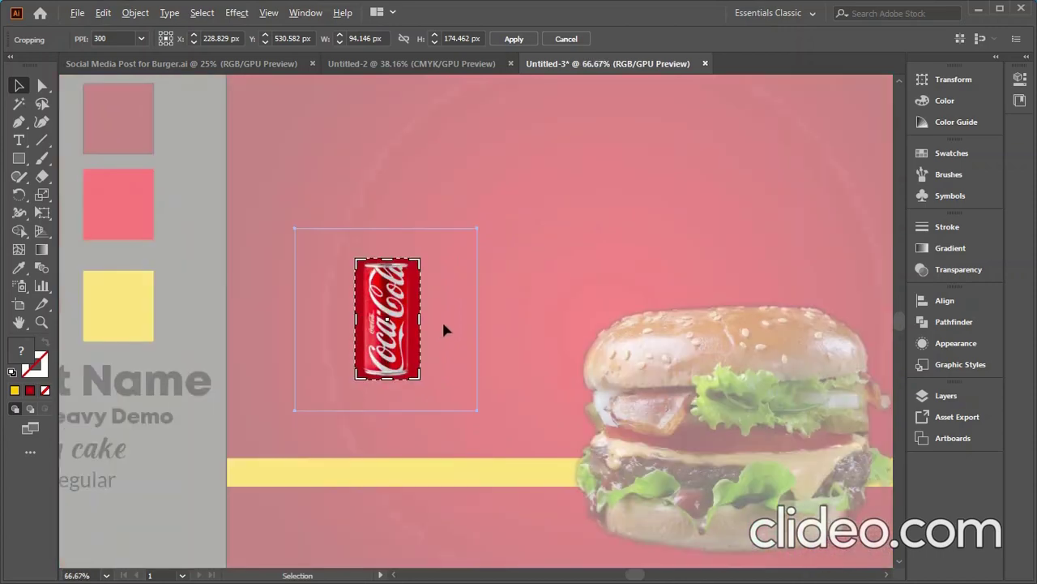
scroll(397, 293, "up", 1, "alt")
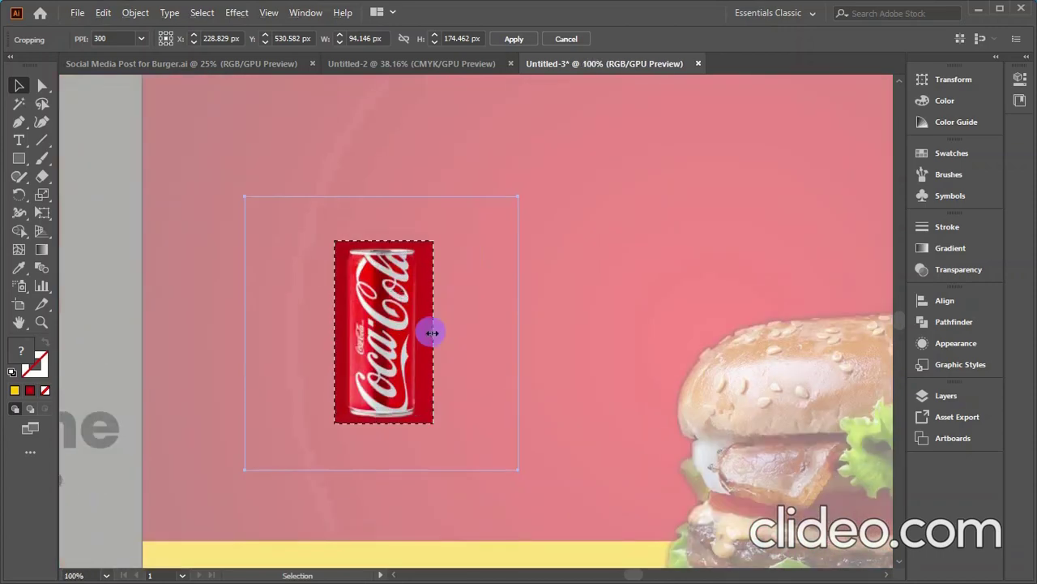
left_click_drag(432, 331, 430, 333)
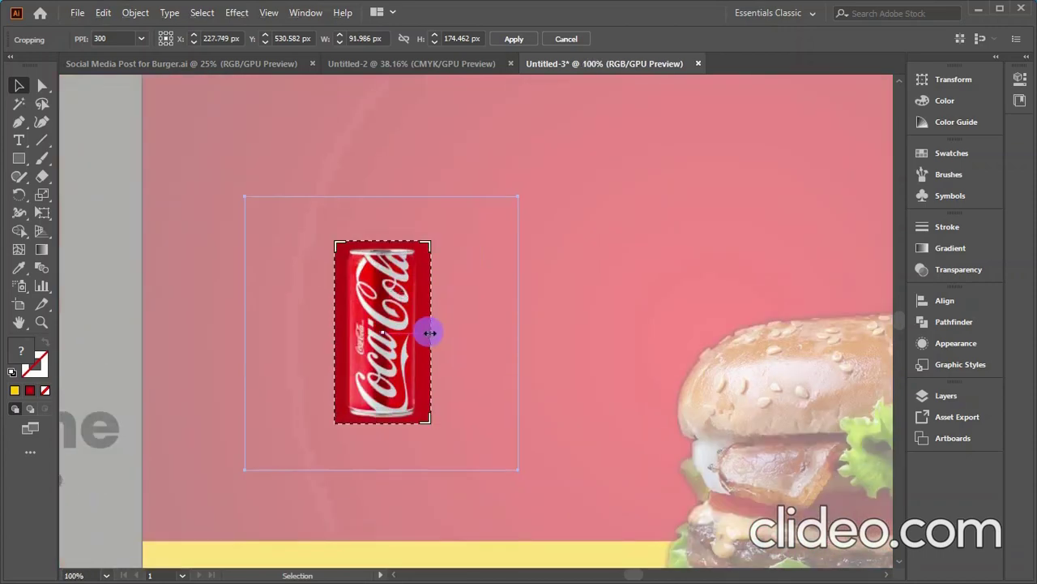
left_click(514, 39)
scroll(520, 367, "down", 2, "alt")
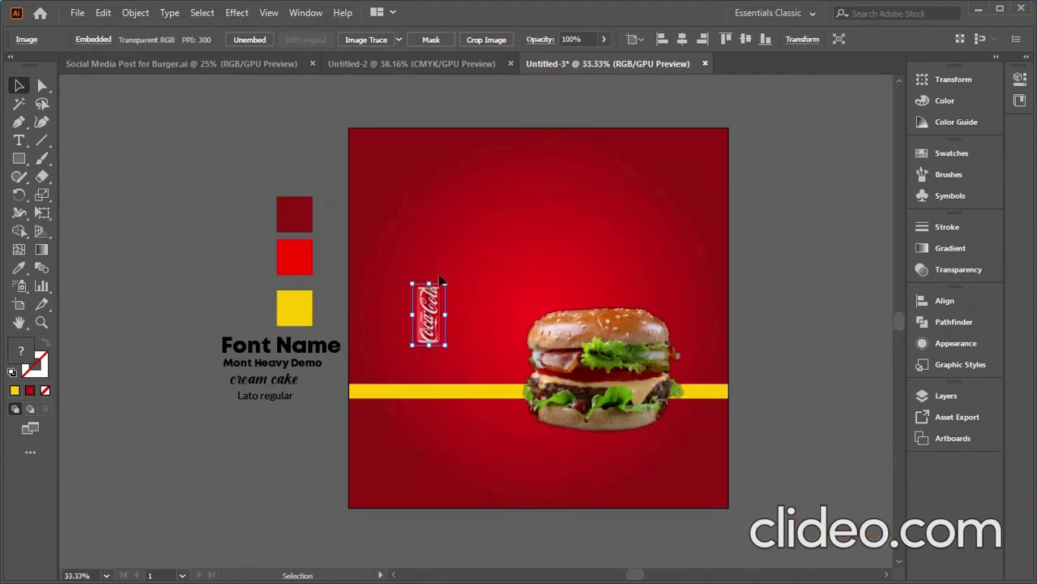
Step: Enlarge the Coca-Cola can and move it down beside the burger
left_click_drag(439, 281, 495, 207)
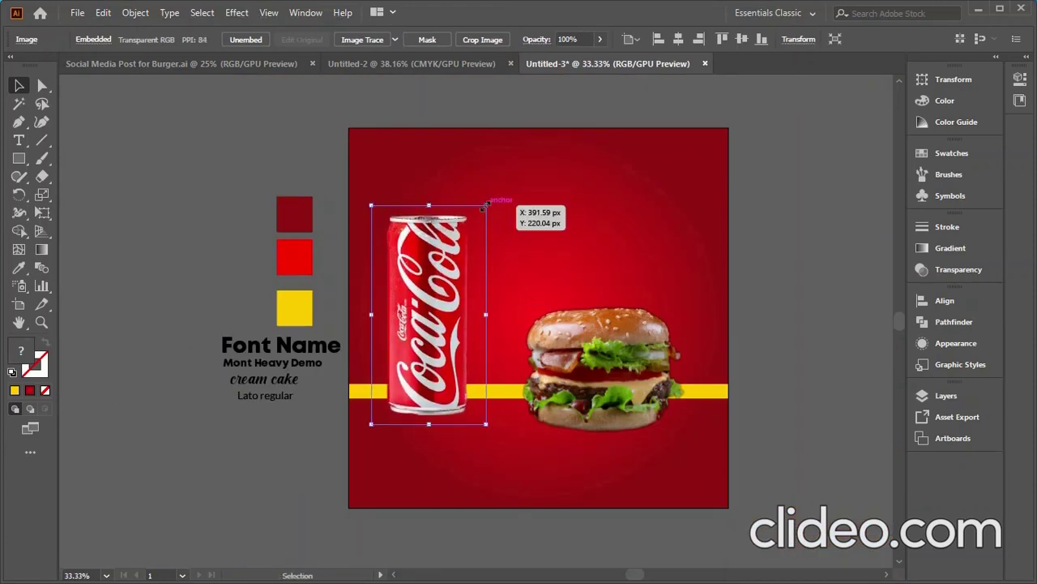
left_click_drag(484, 205, 497, 182)
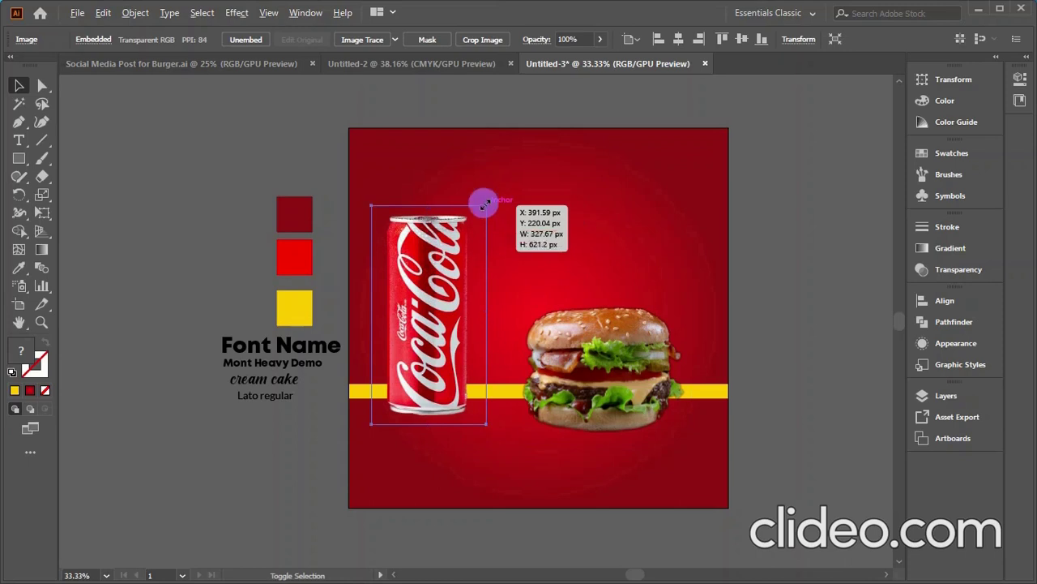
left_click(192, 452)
left_click(470, 225)
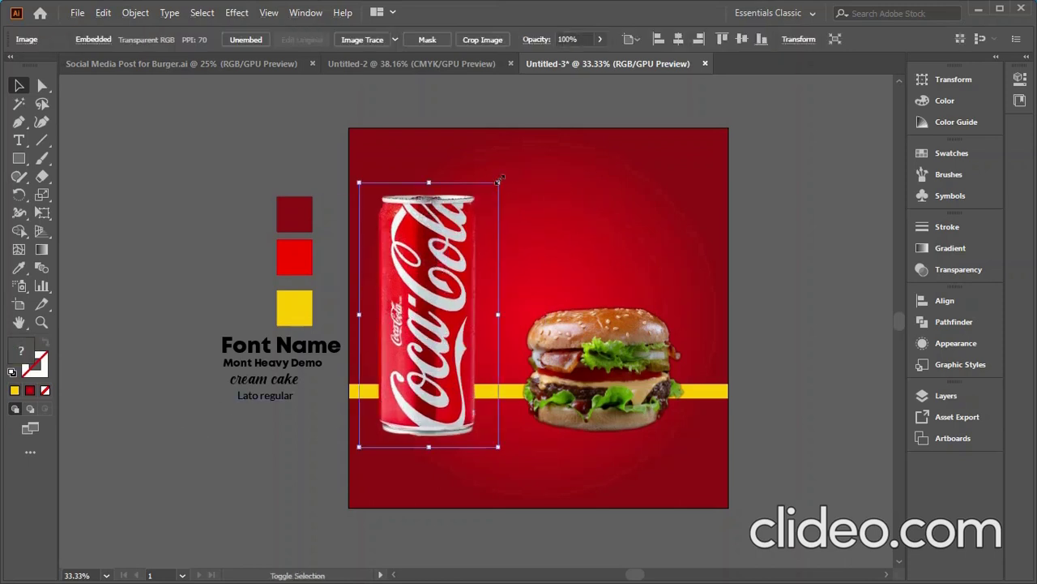
left_click_drag(498, 183, 482, 213)
left_click_drag(430, 300, 427, 332)
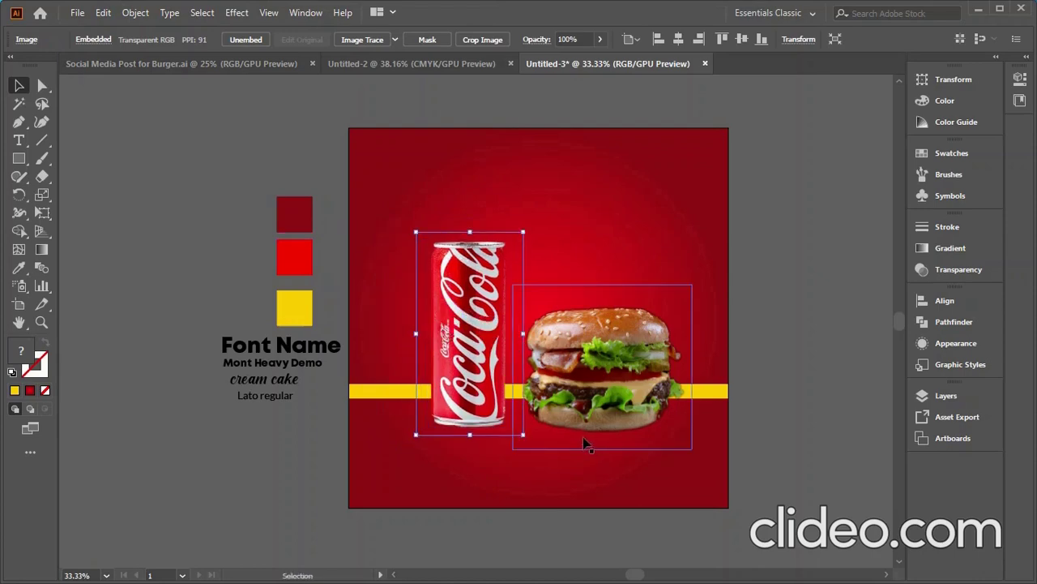
scroll(583, 471, "up", 3)
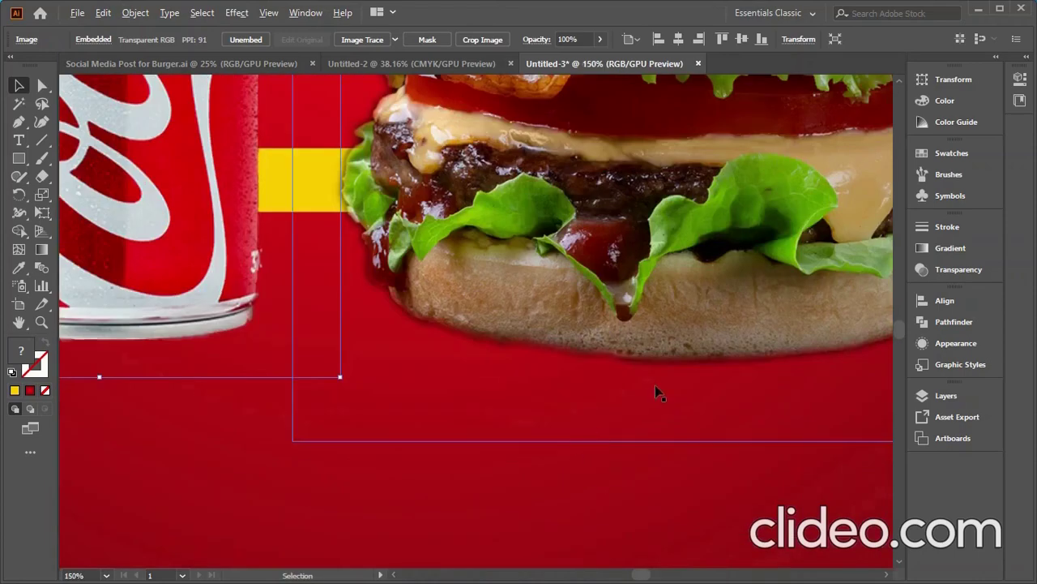
scroll(655, 385, "down", 3)
scroll(642, 381, "down", 1)
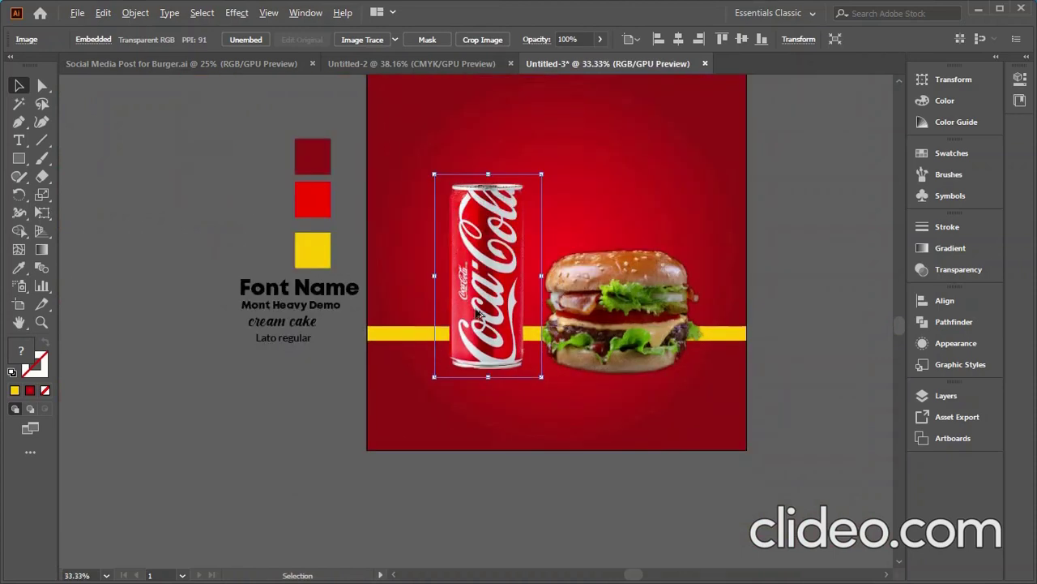
Step: Check the can's size in the Transform panel, about 310 × 588 px
left_click(970, 87)
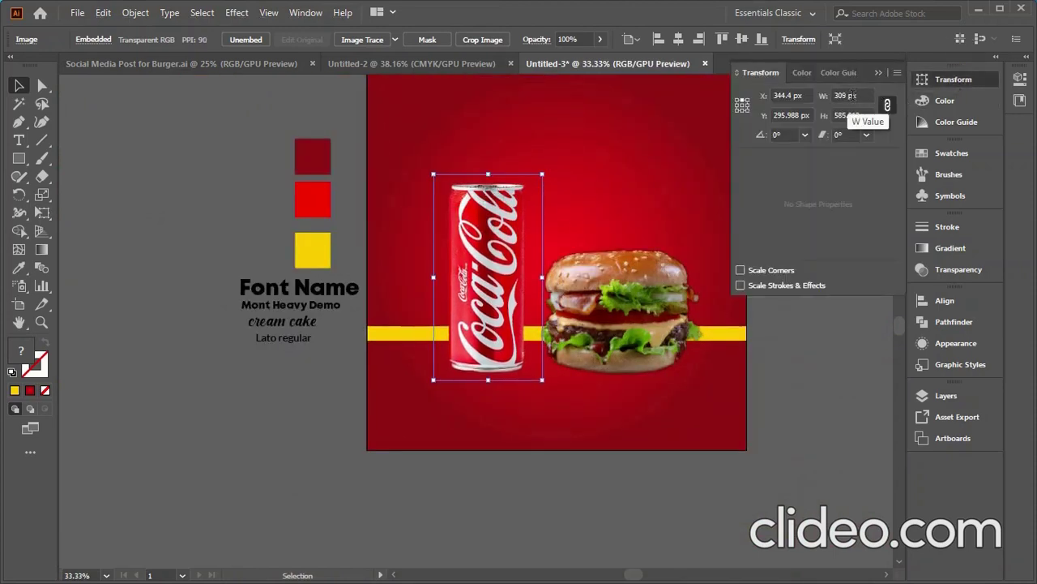
left_click(748, 423)
scroll(531, 403, "down", 2)
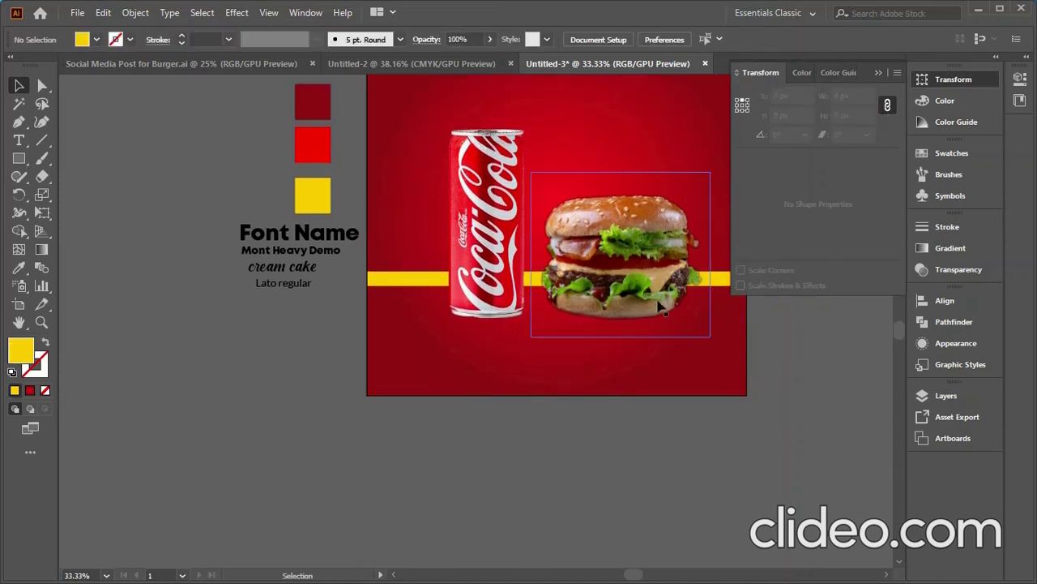
left_click(488, 276)
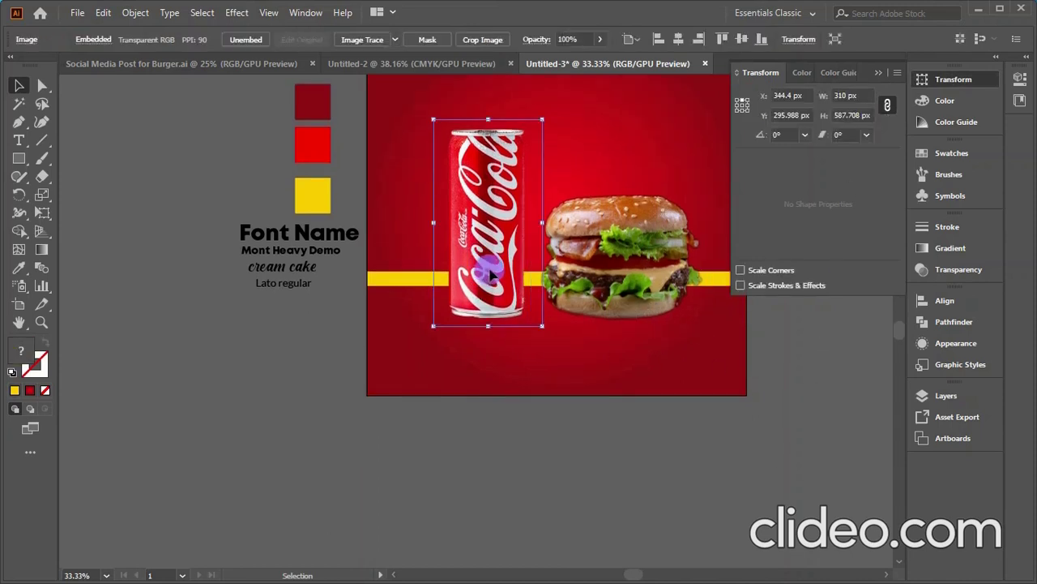
left_click(493, 446)
scroll(257, 343, "down", 2)
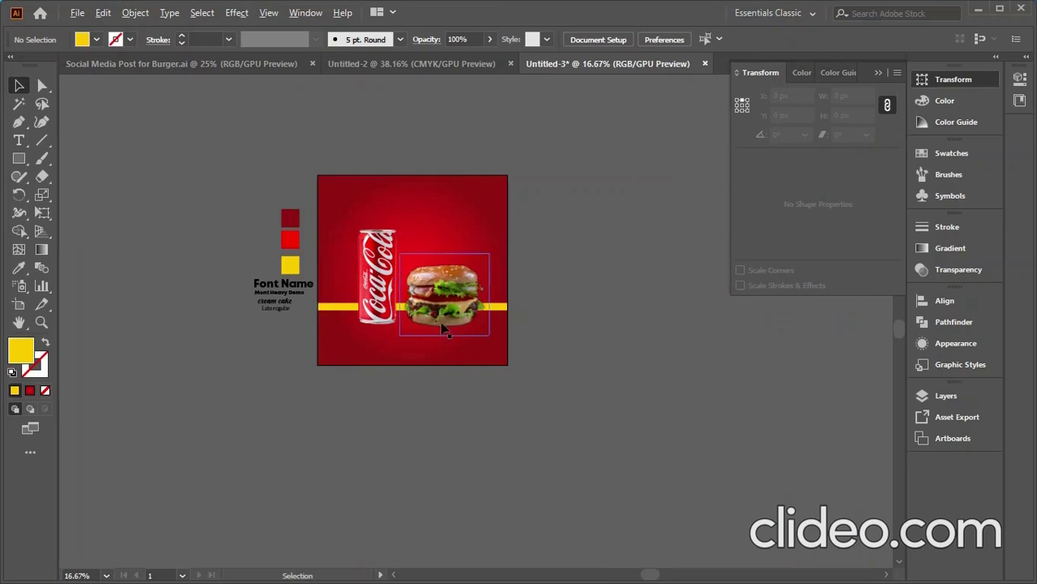
scroll(437, 325, "up", 1)
scroll(405, 389, "down", 1)
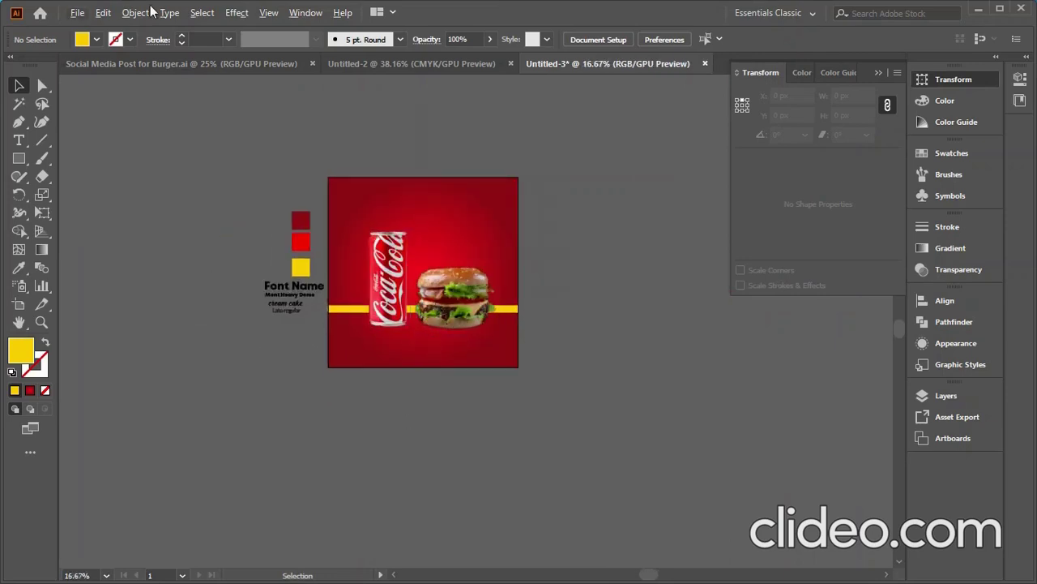
left_click(77, 13)
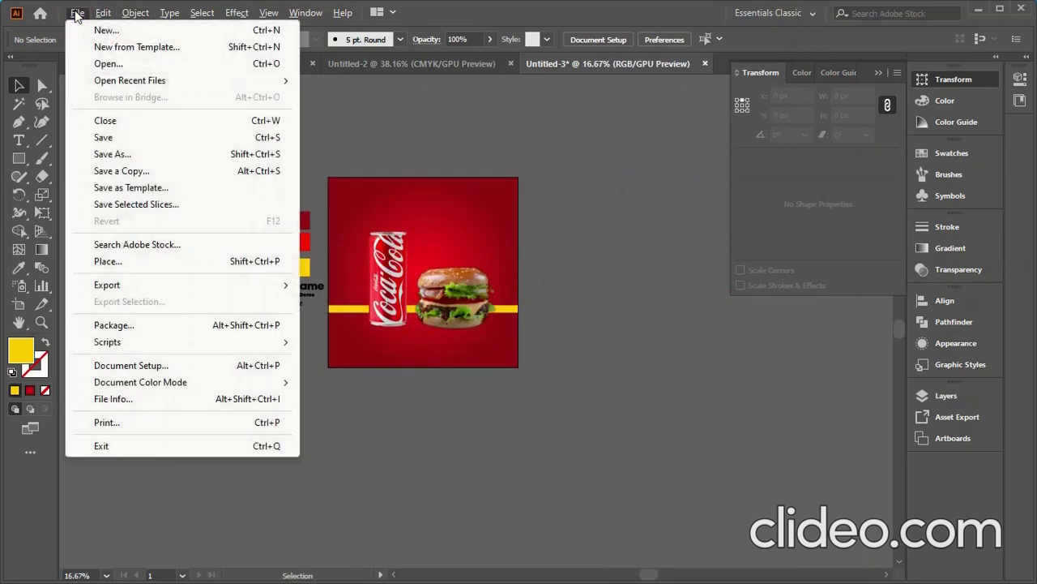
left_click(432, 395)
scroll(445, 336, "up", 4)
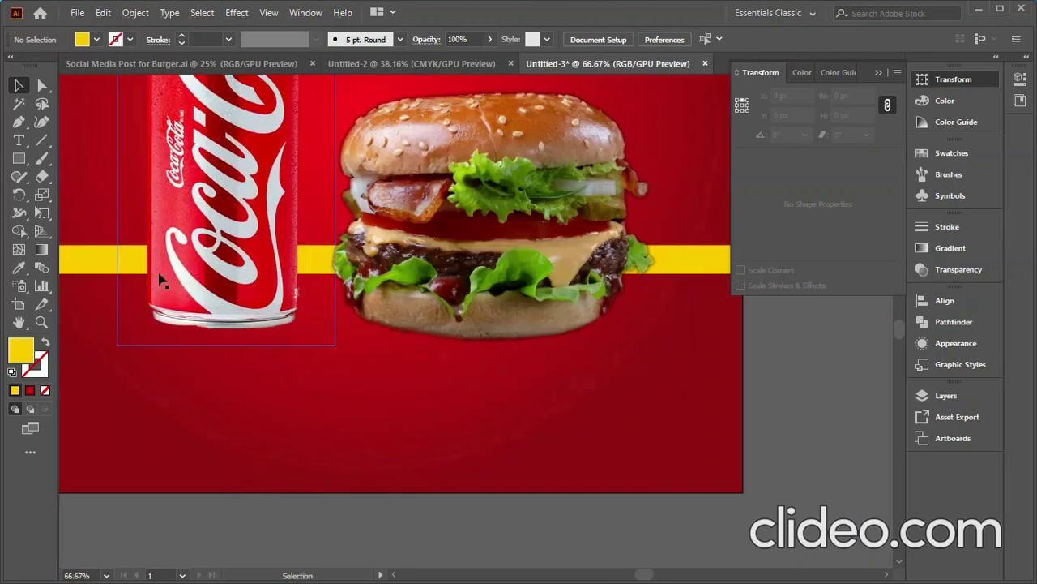
right_click(18, 160)
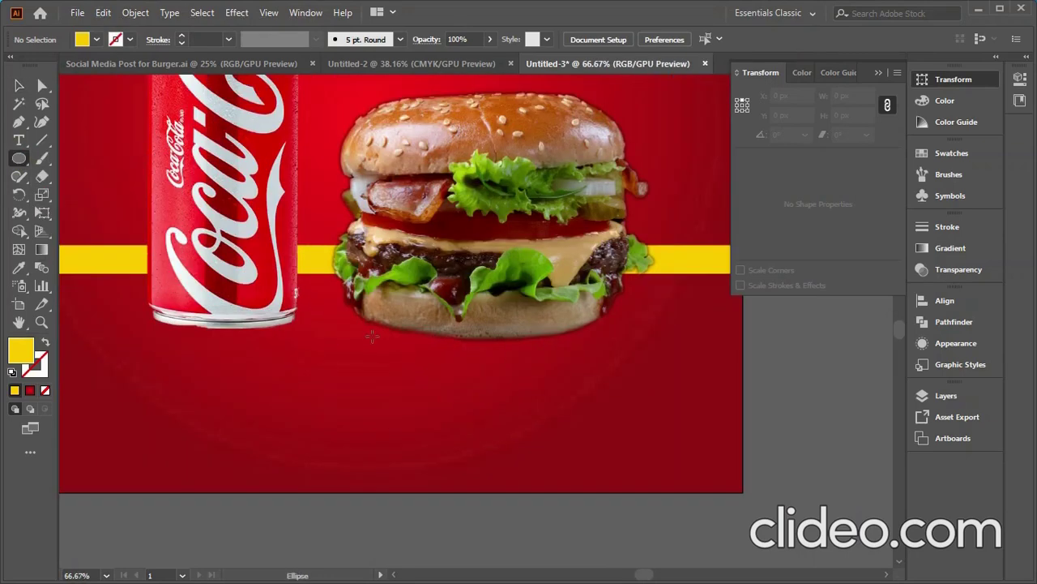
Step: Draw a flat ellipse just below the burger and fill it near-black 070707
left_click_drag(359, 327, 612, 349)
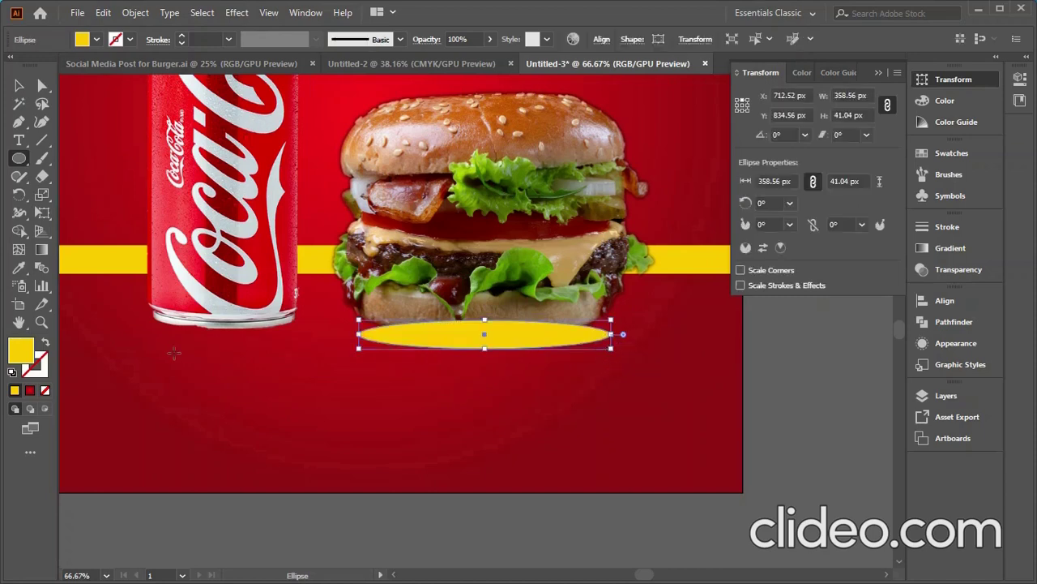
double_click(21, 351)
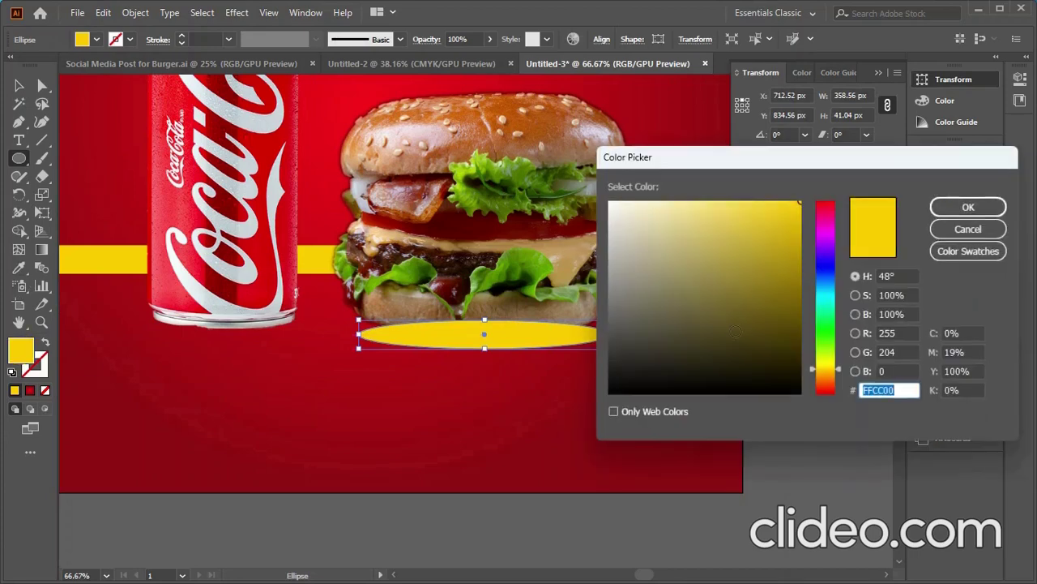
left_click(613, 321)
left_click(981, 204)
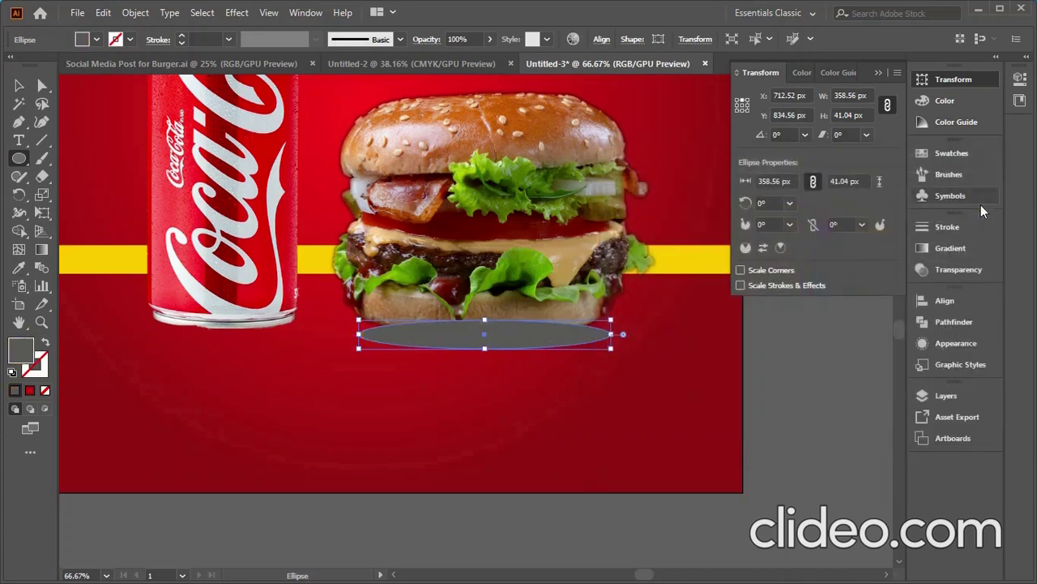
left_click(19, 267)
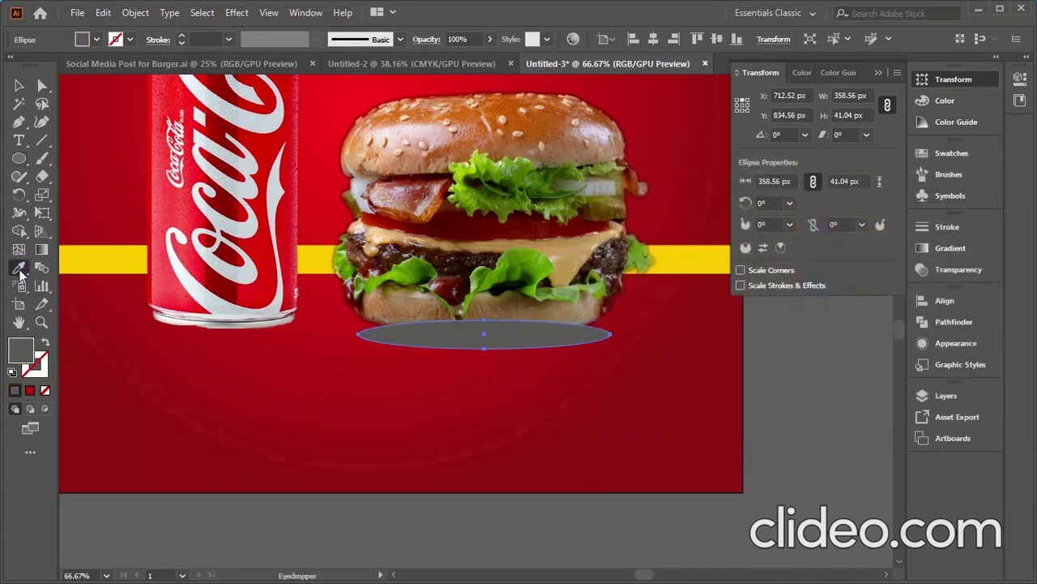
double_click(16, 350)
left_click(610, 389)
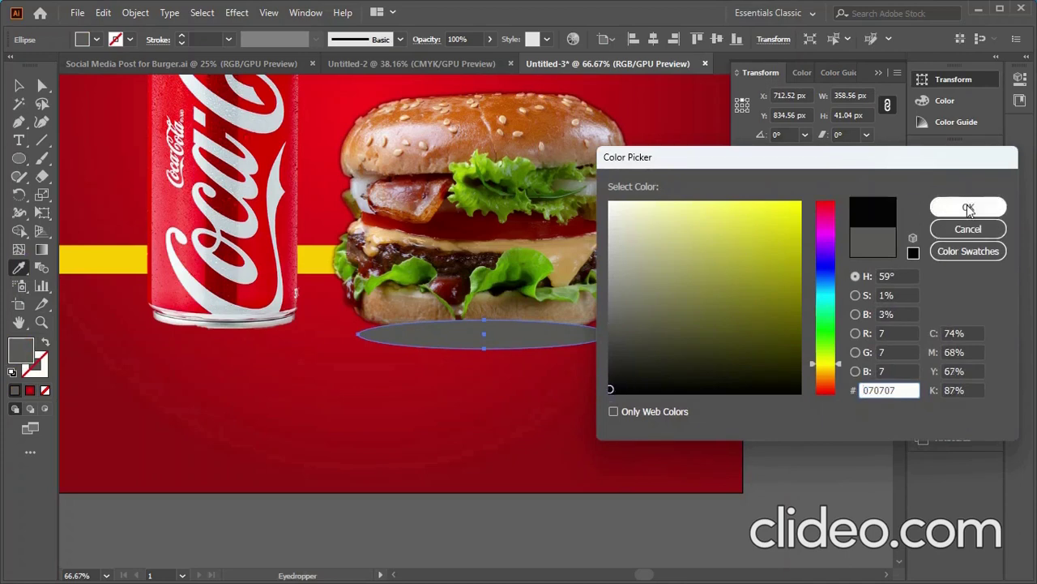
left_click(968, 208)
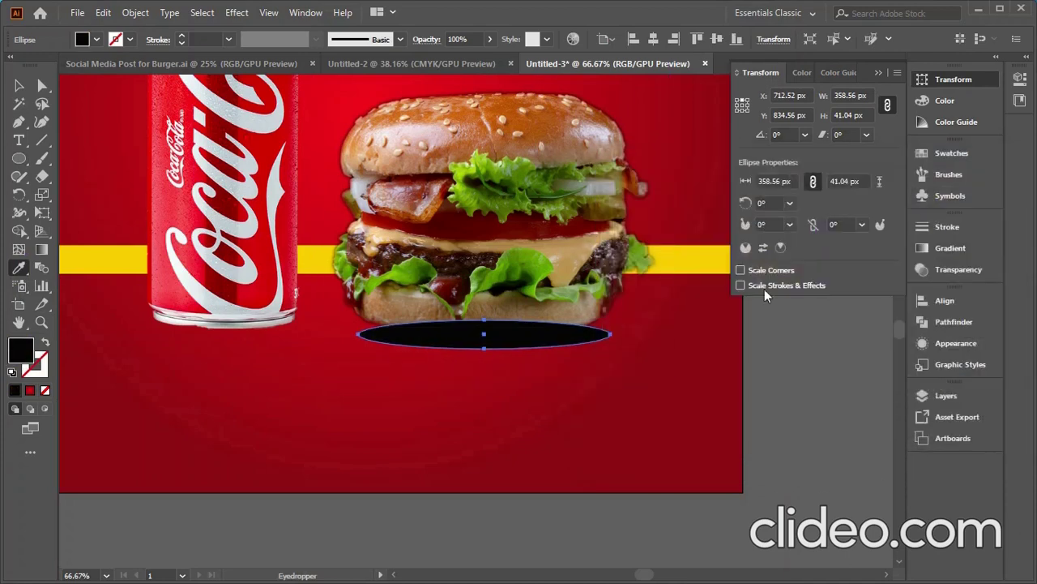
Step: Lower the ellipse's opacity with Normal blending, then sample the red background gradient into it
left_click(925, 274)
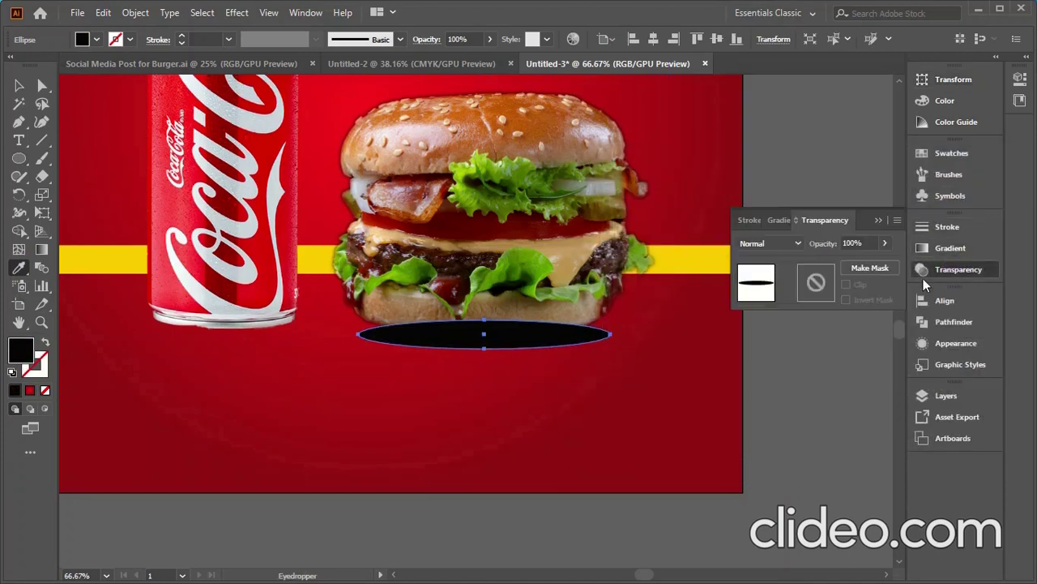
left_click(796, 241)
left_click_drag(881, 262, 839, 268)
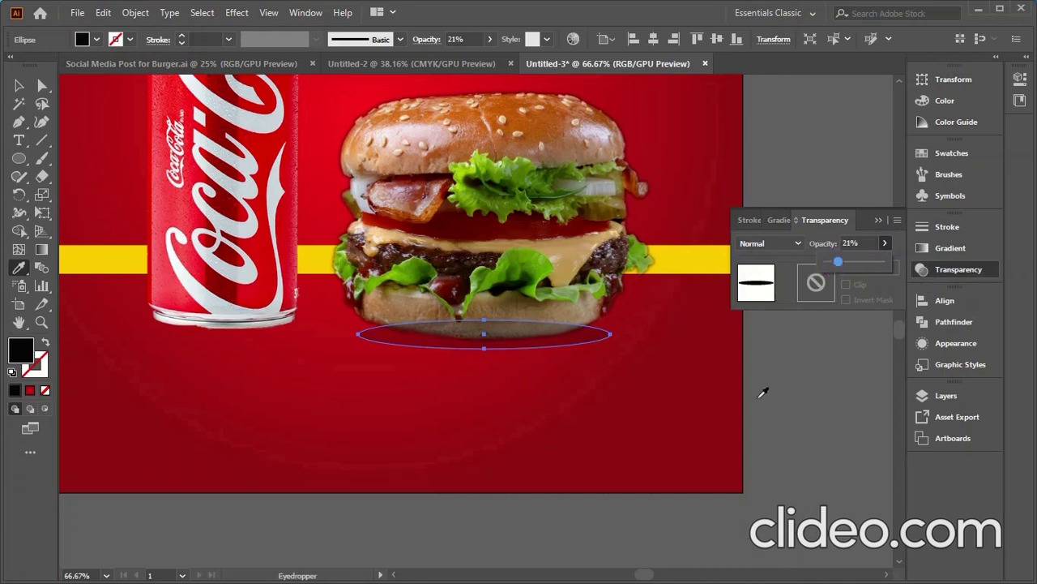
left_click(564, 448)
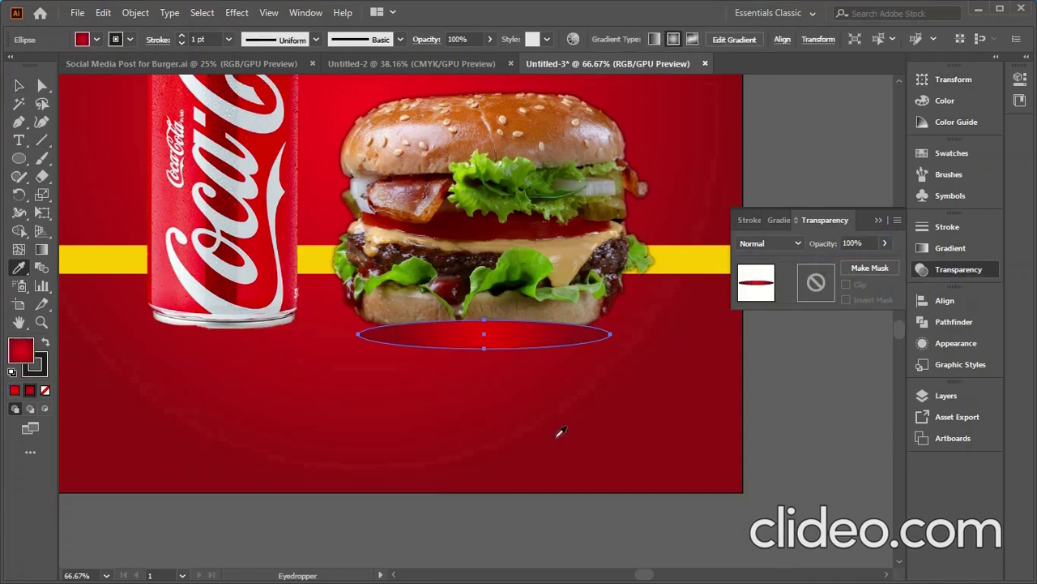
Step: Nudge the ellipse down below the burger and lower its opacity to 24%
key("v")
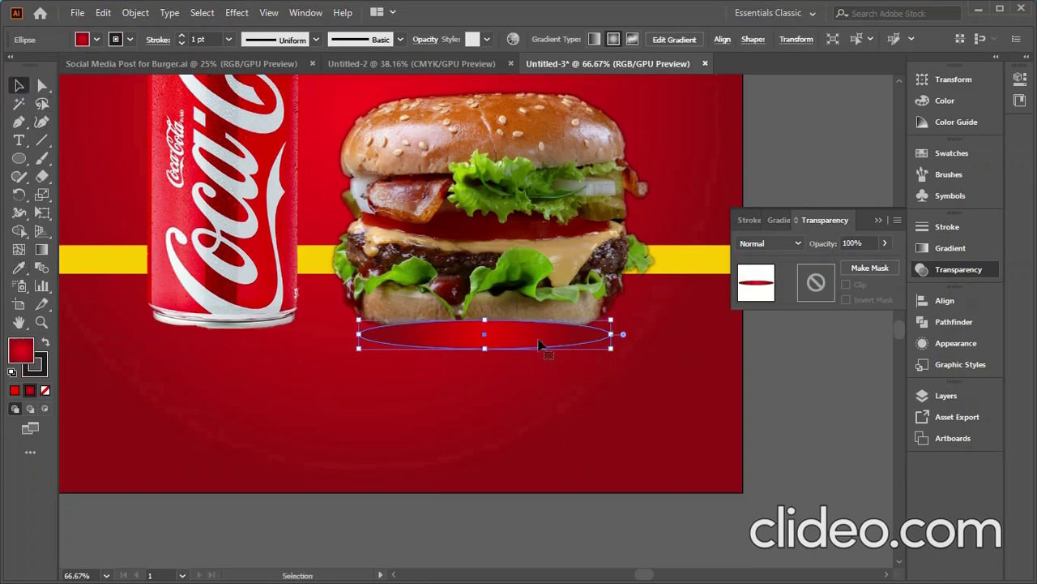
left_click_drag(513, 338, 507, 353)
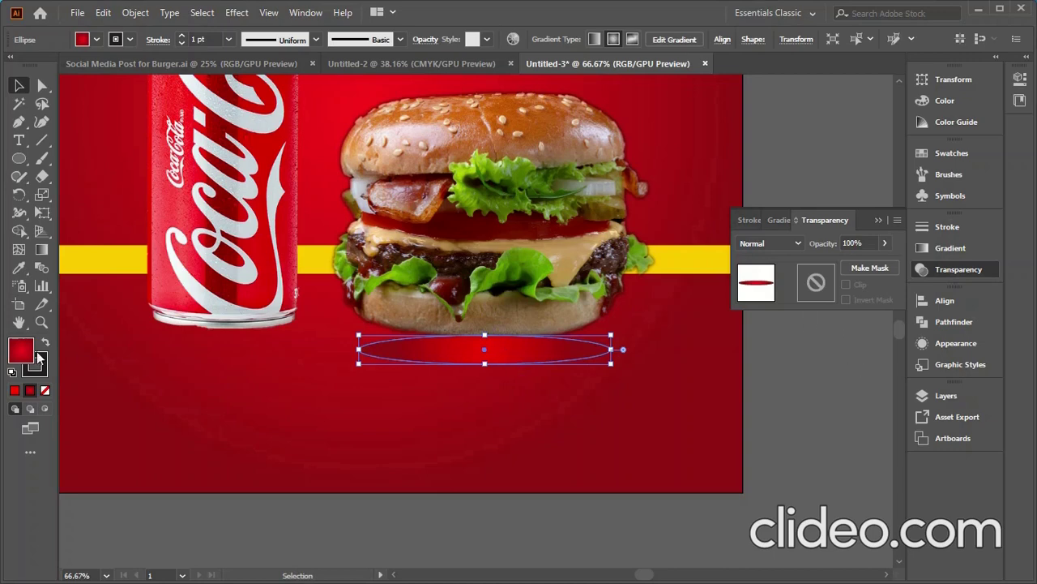
left_click(15, 390)
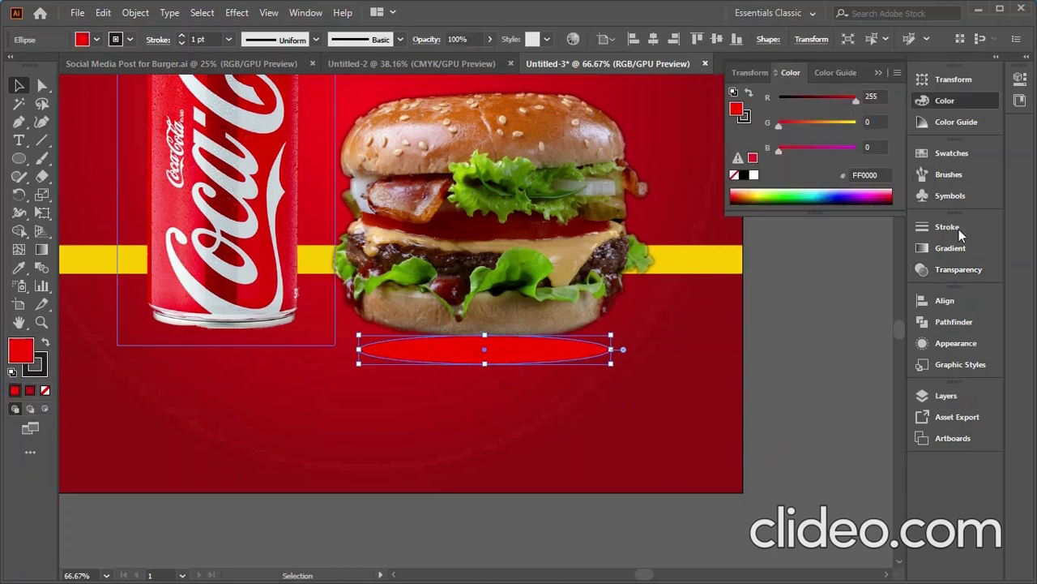
left_click(950, 270)
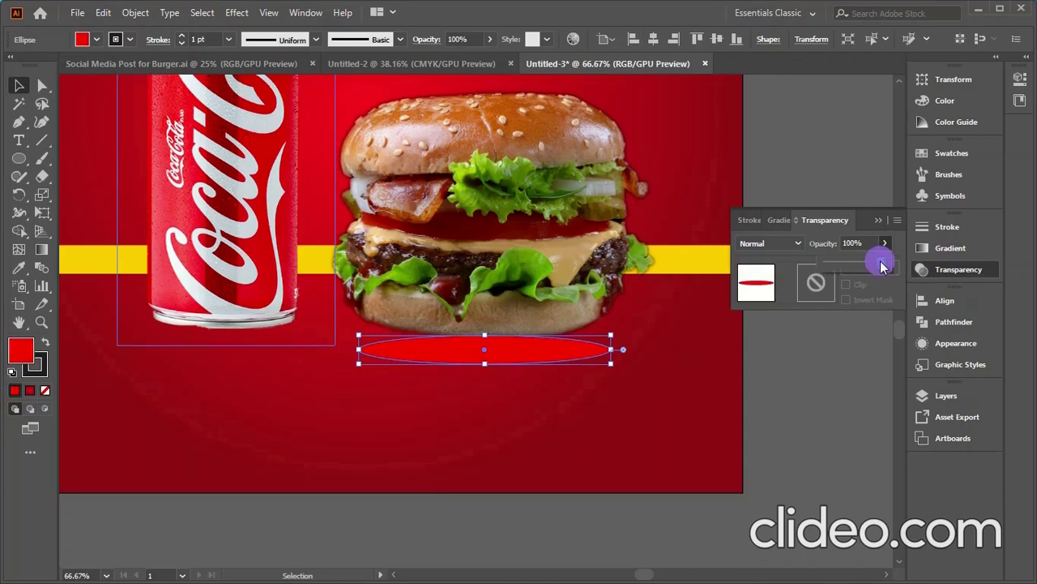
left_click_drag(882, 265, 838, 271)
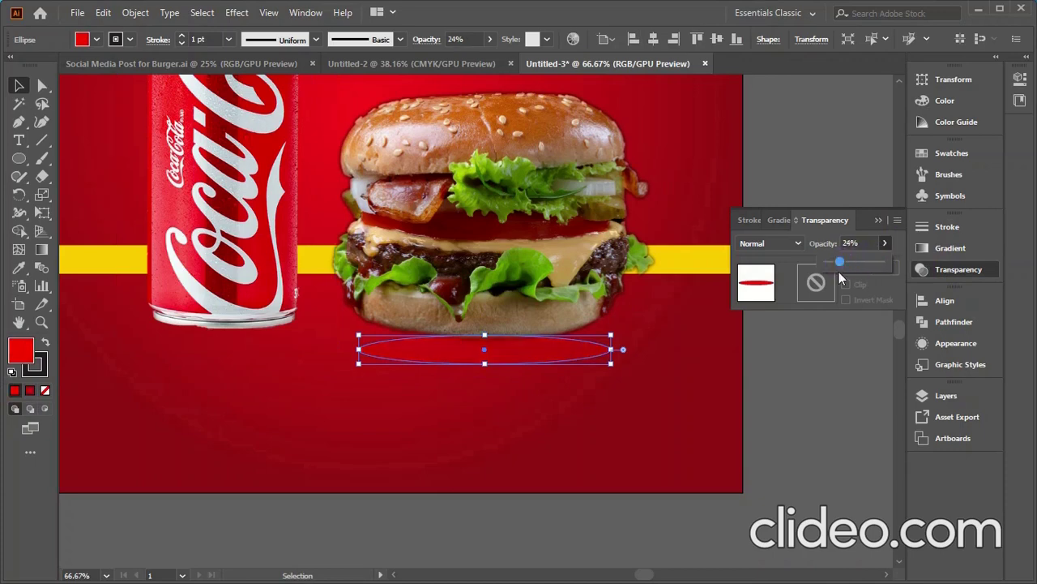
Step: Remove the ellipse's outline and set its fill to near-black
left_click(39, 369)
left_click(45, 390)
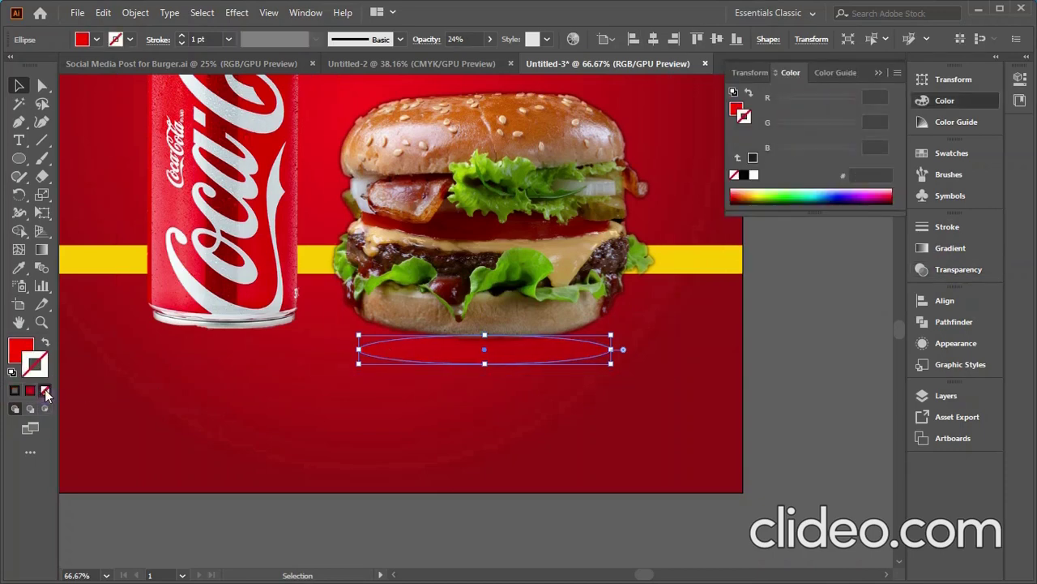
left_click(15, 357)
double_click(24, 350)
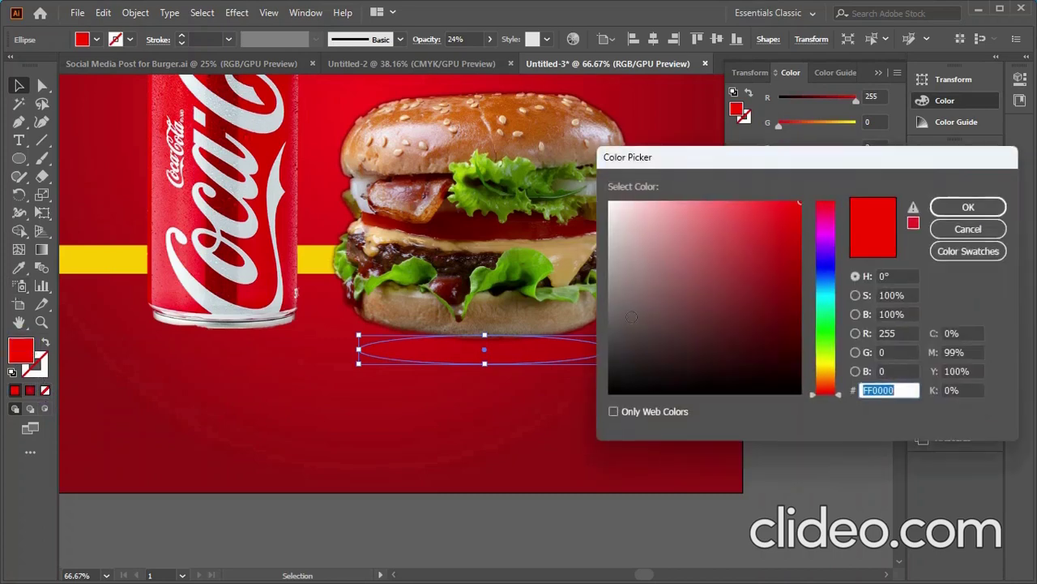
left_click(613, 392)
key("Return")
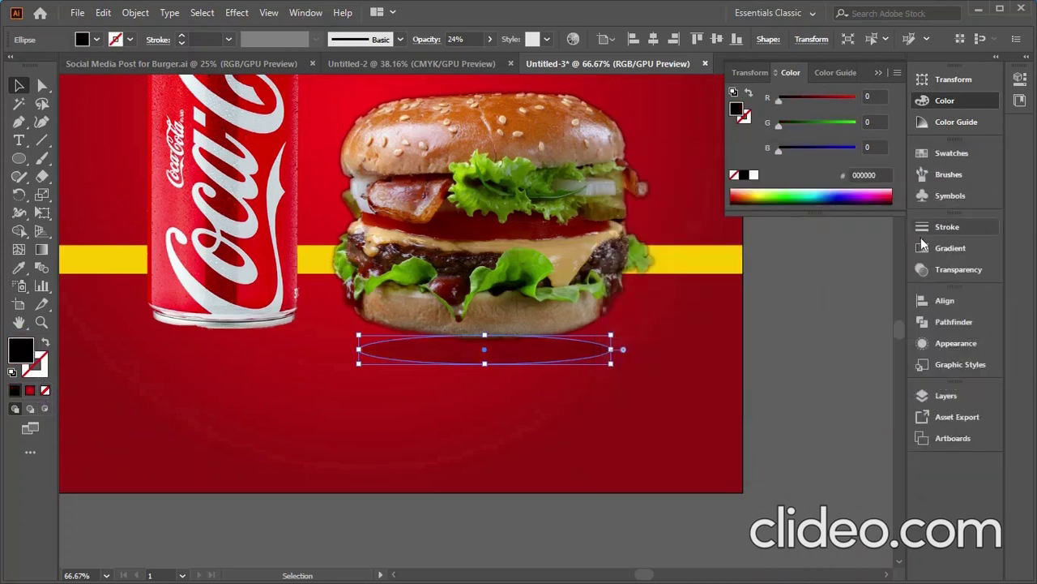
Step: Drop the shadow's opacity to 10% and flatten the ellipse vertically
left_click(948, 272)
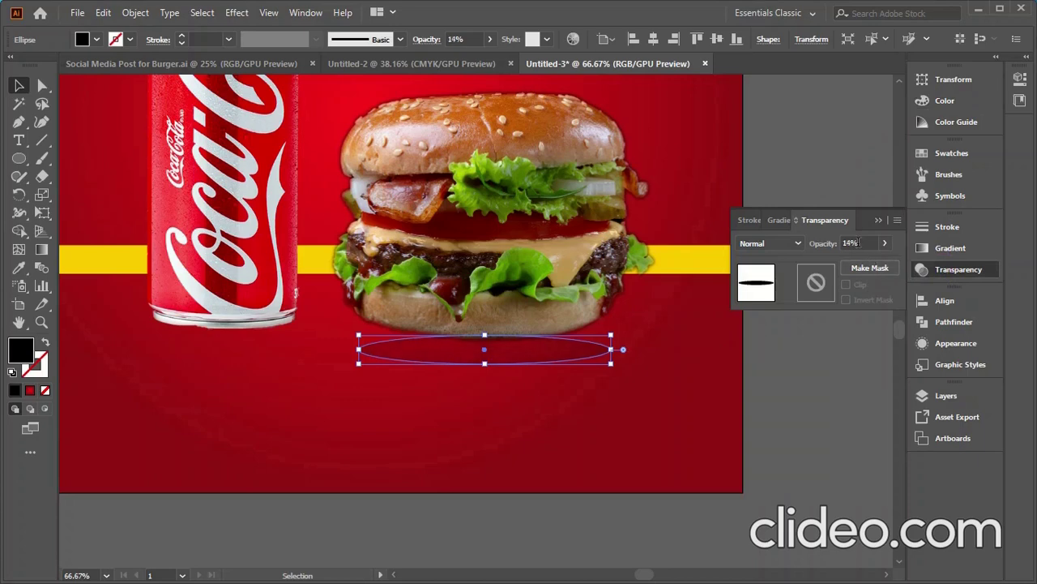
type("10")
left_click(819, 397)
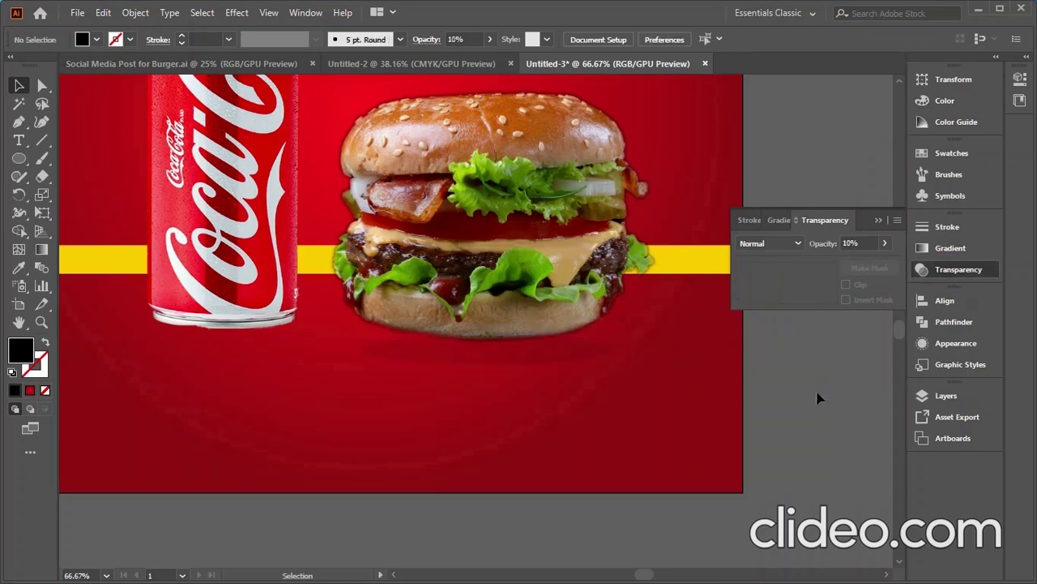
left_click(523, 358)
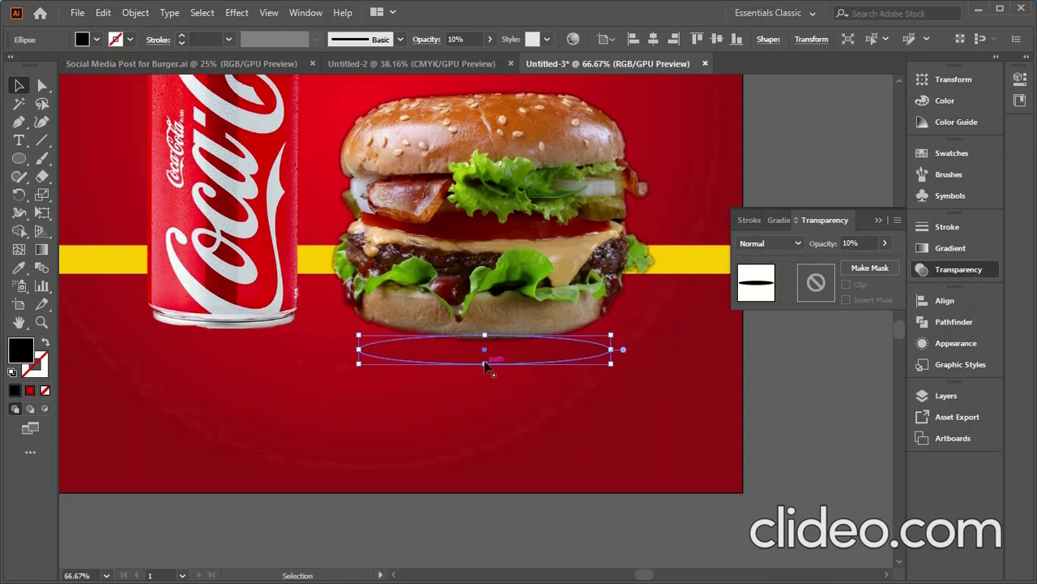
left_click_drag(484, 363, 486, 352)
left_click(774, 389)
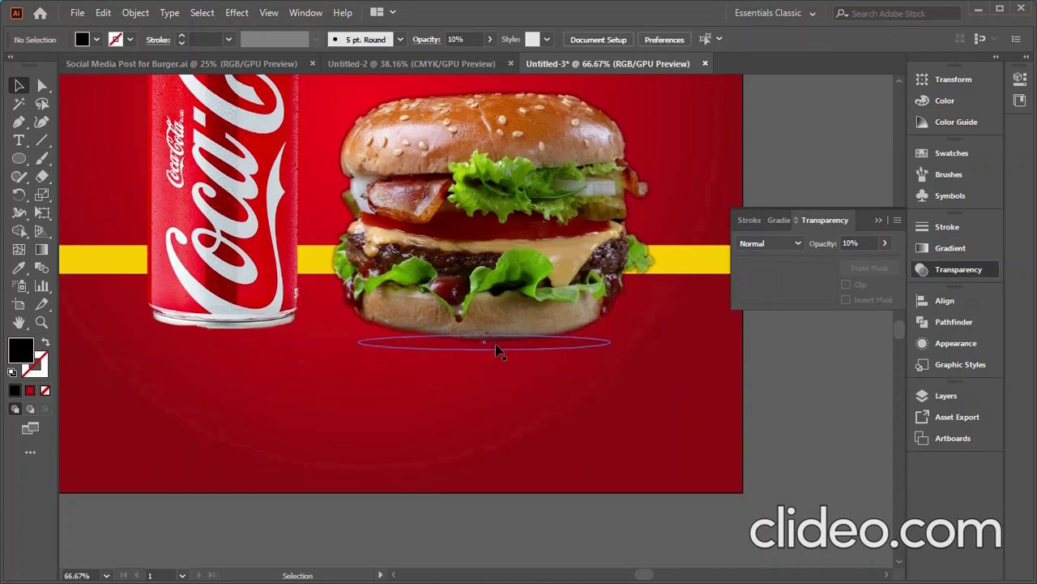
Step: Move the shadow up into the bottom bun and stretch it taller
left_click_drag(497, 350, 495, 310)
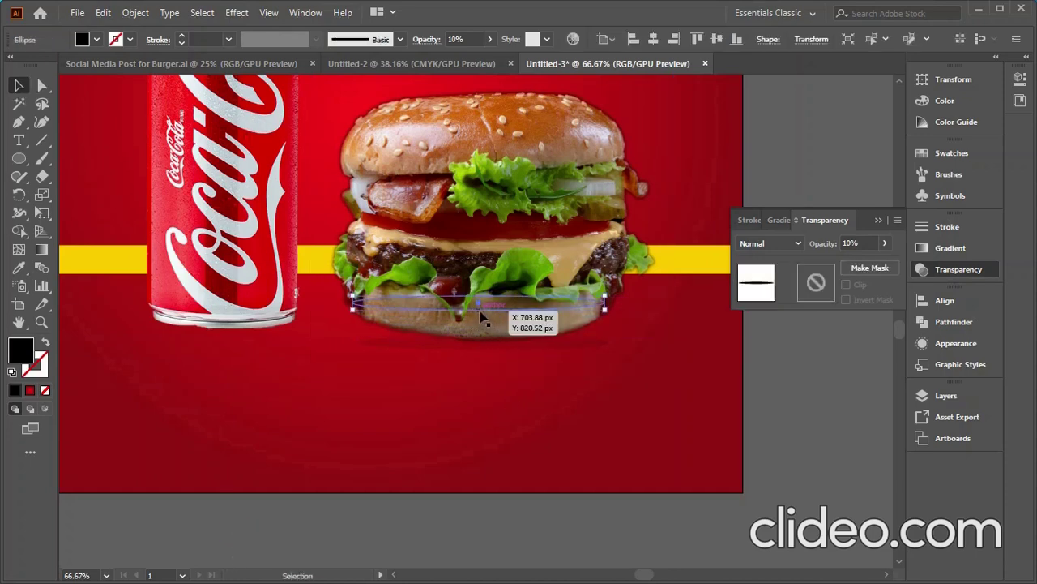
scroll(486, 312, "up", 4)
left_click_drag(451, 310, 452, 440)
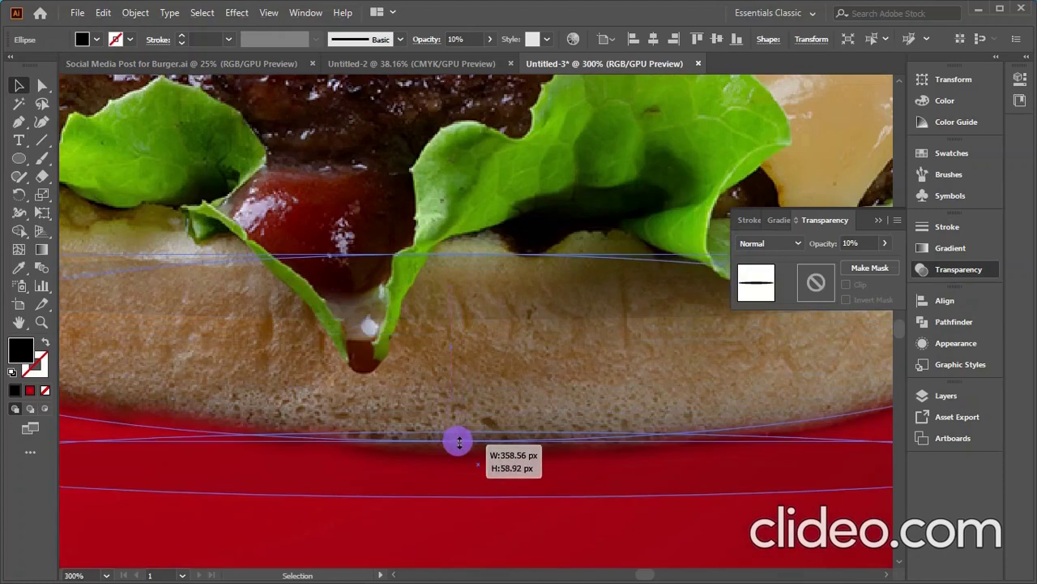
scroll(469, 447, "down", 2)
scroll(324, 364, "down", 2)
scroll(244, 324, "up", 1)
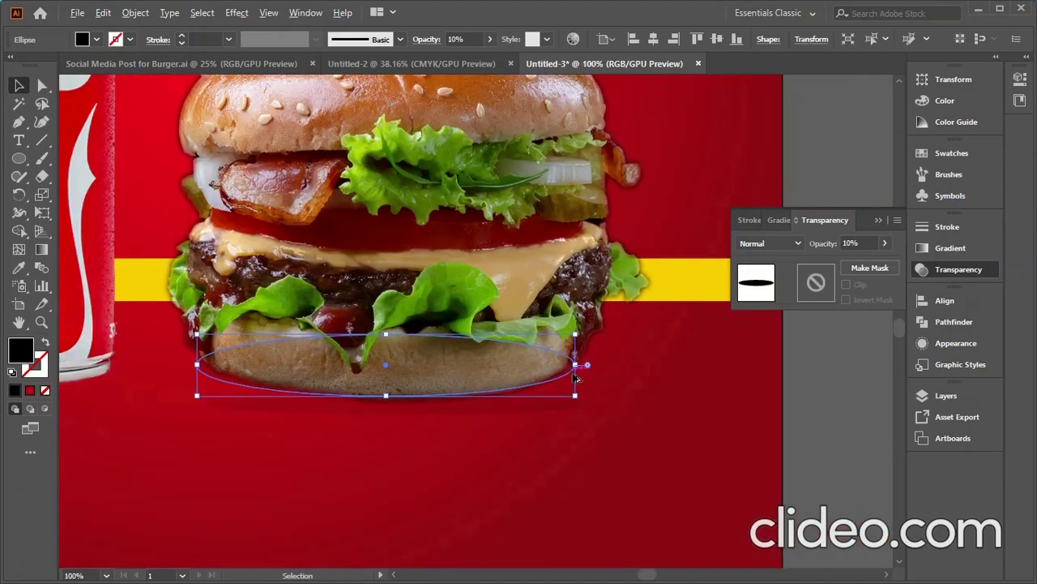
Step: With Direct Selection, reshape the shadow's top curve, lower curve and left anchor
left_click(42, 85)
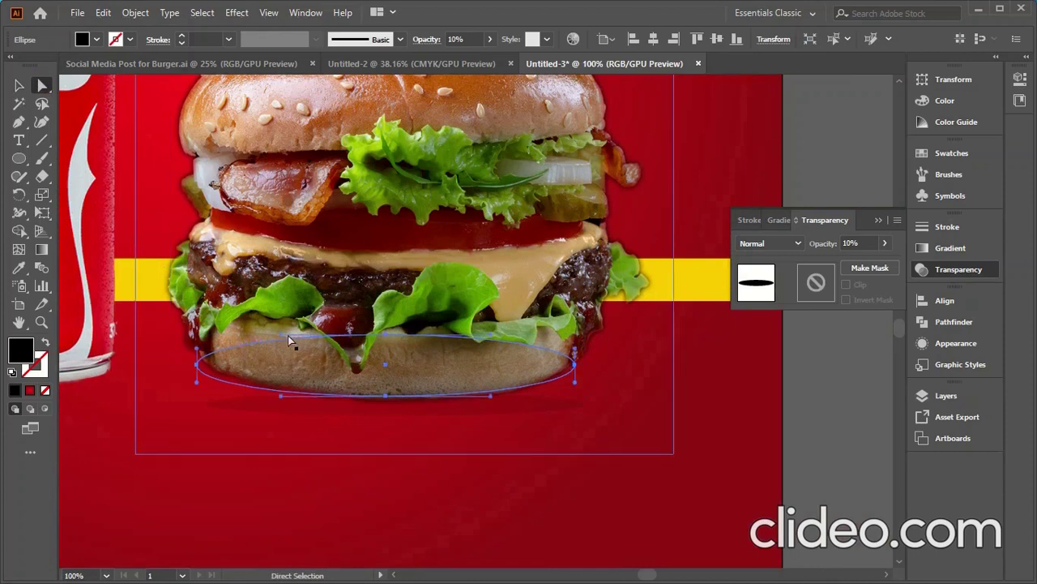
left_click_drag(287, 336, 231, 332)
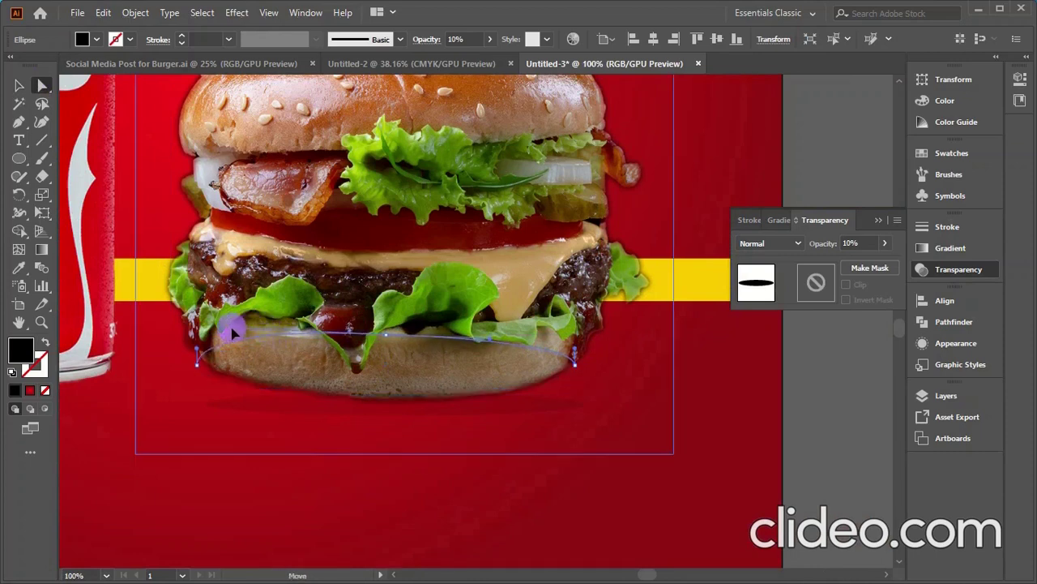
left_click_drag(231, 333, 209, 319)
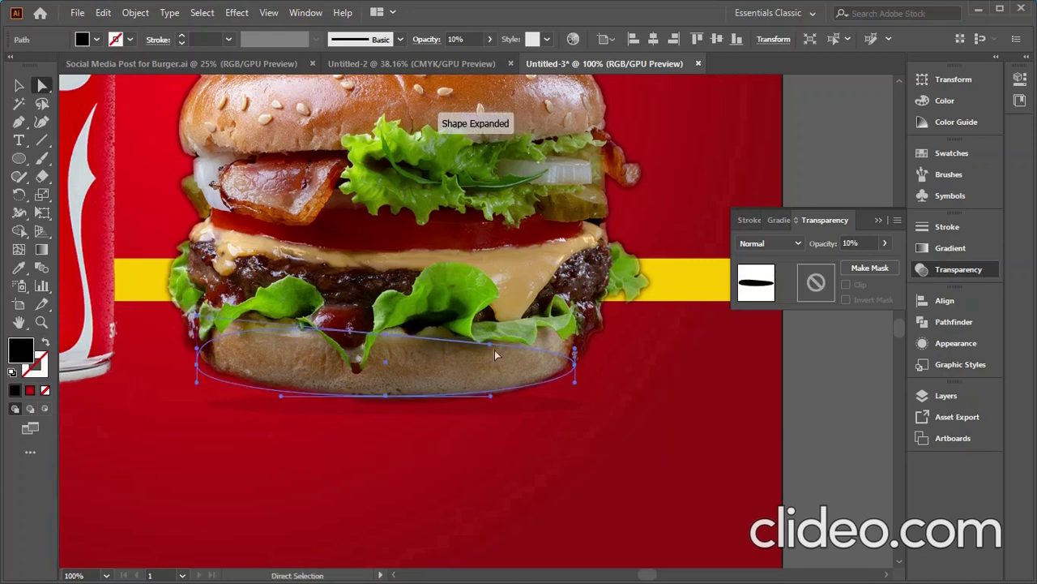
mouse_move(491, 344)
left_mouse_down()
mouse_move(560, 331)
mouse_move(492, 395)
left_mouse_up()
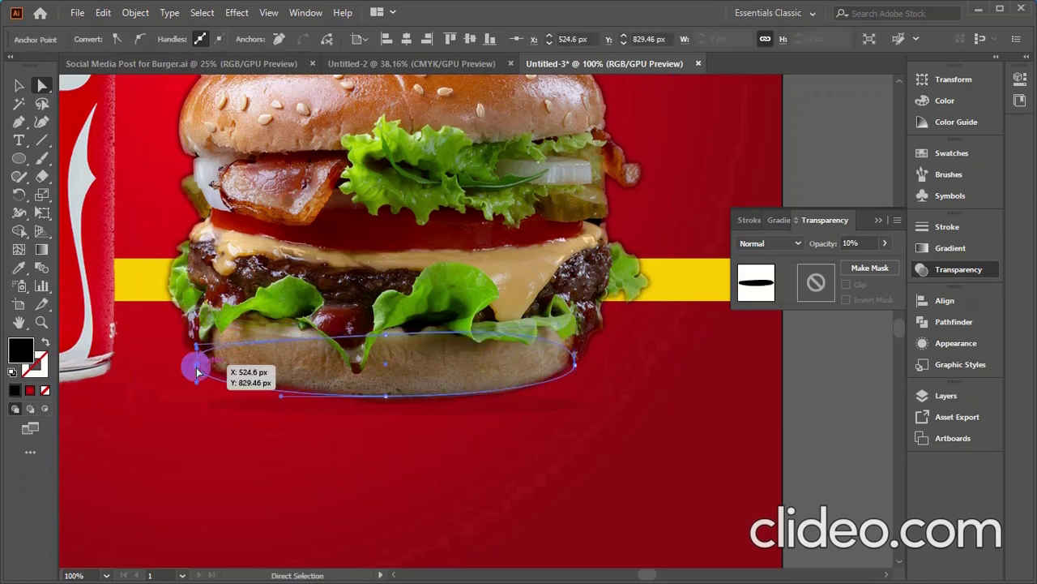
left_click_drag(197, 360, 203, 363)
Step: Refine the shadow's right anchor, top segment and left side to hug the bun
left_click(575, 363)
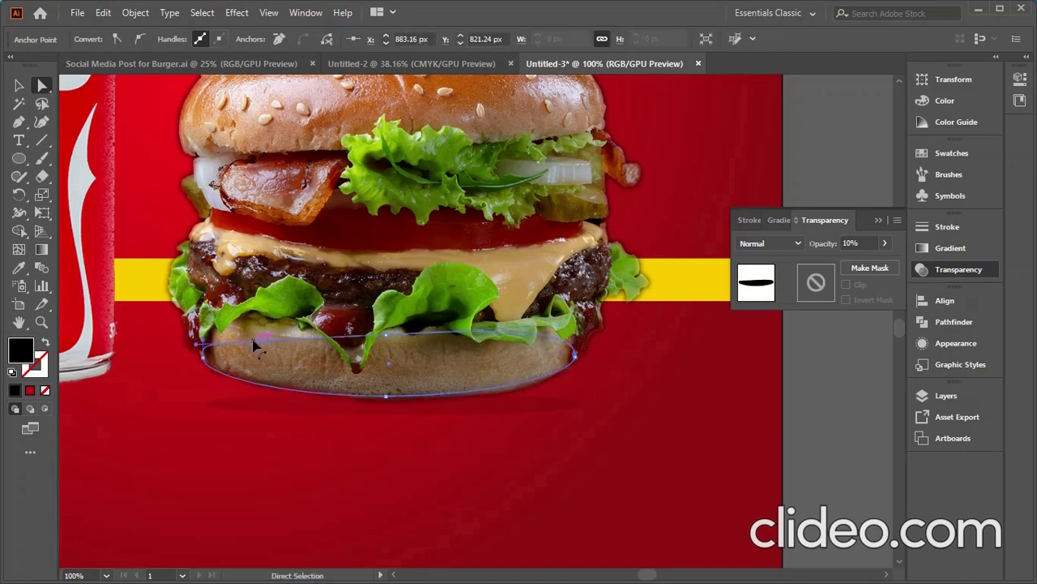
left_click_drag(385, 335, 367, 336)
left_click_drag(176, 350, 202, 340)
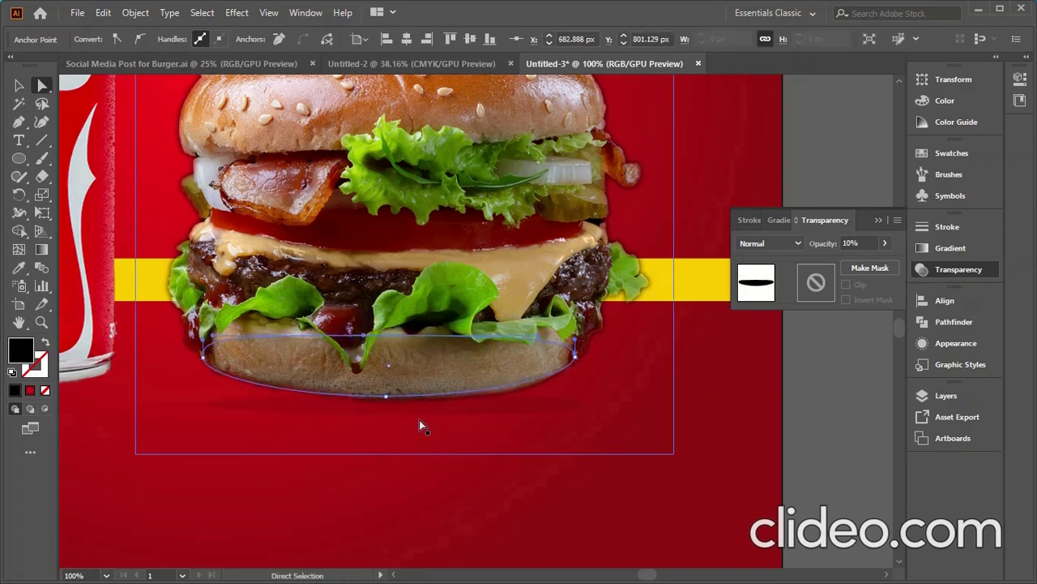
left_click(18, 84)
left_click(707, 457)
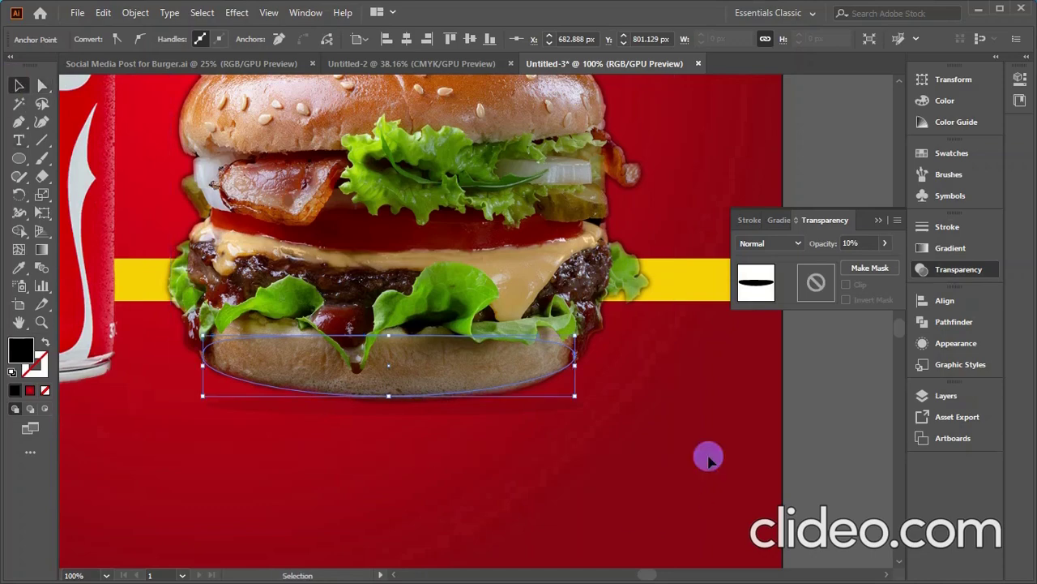
key("ctrl+minus")
key("ctrl+minus")
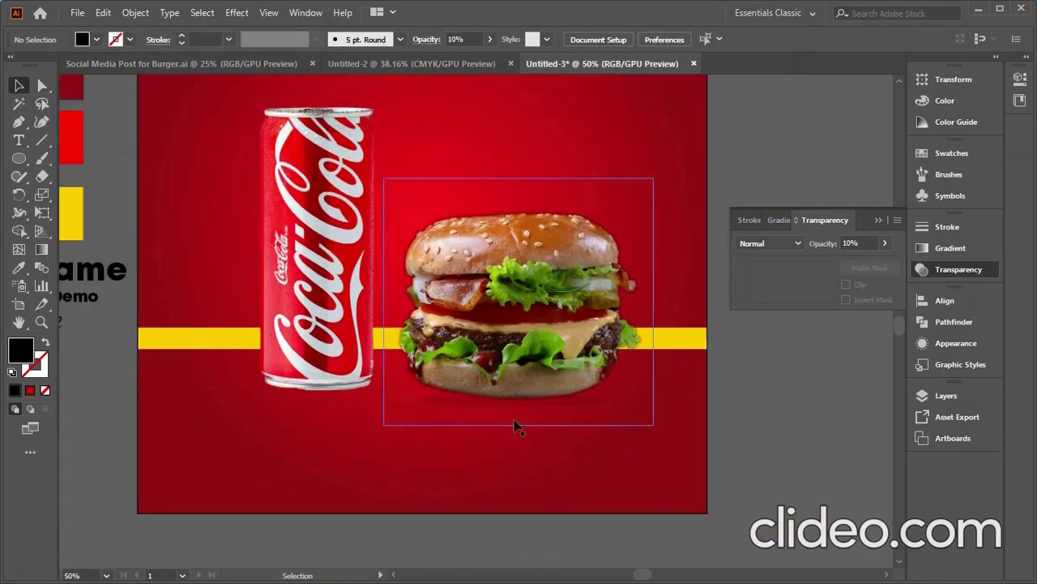
Step: Move the shadow ellipse under the Coca-Cola can and narrow it to about 221 × 46 px
left_click(514, 402)
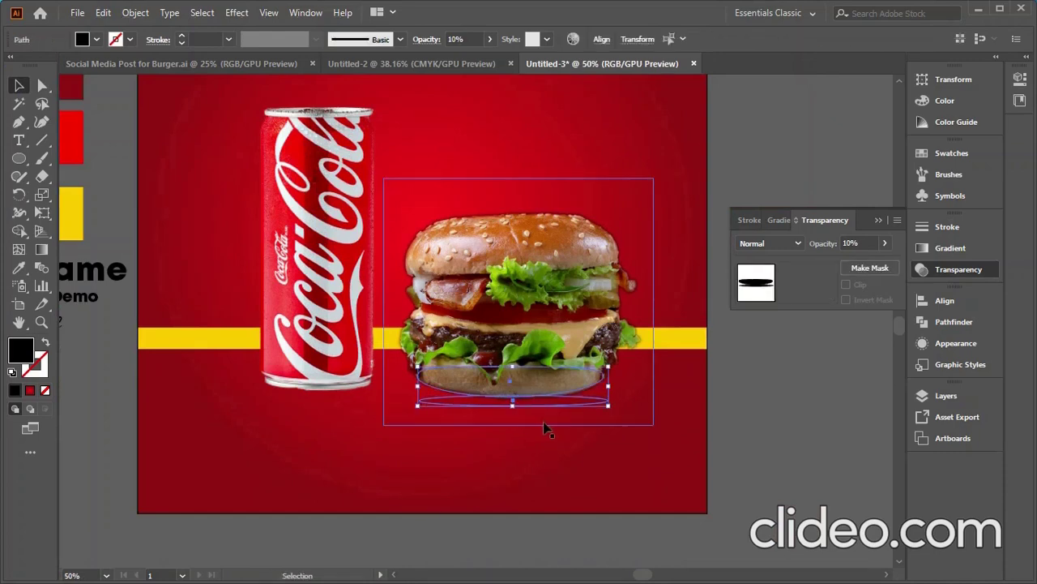
left_click_drag(532, 395, 336, 389)
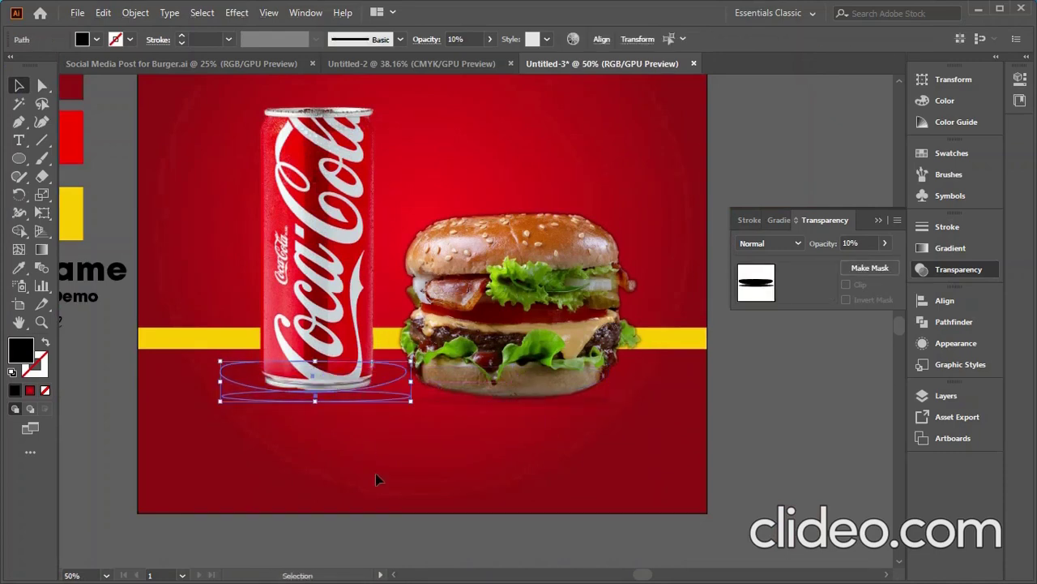
left_click(953, 79)
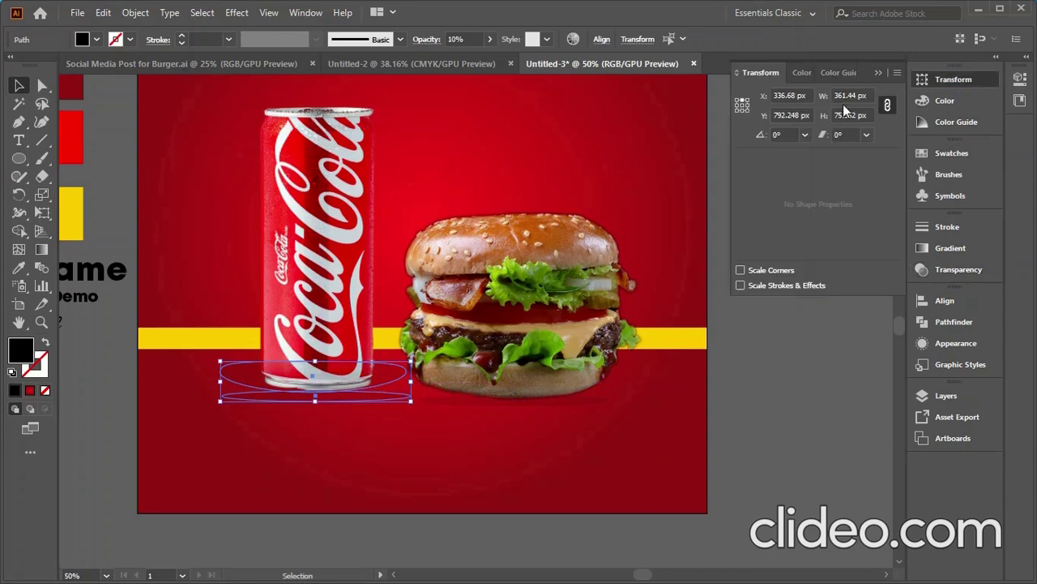
scroll(847, 95, "down", 3)
scroll(850, 94, "down", 5)
scroll(850, 94, "down", 5)
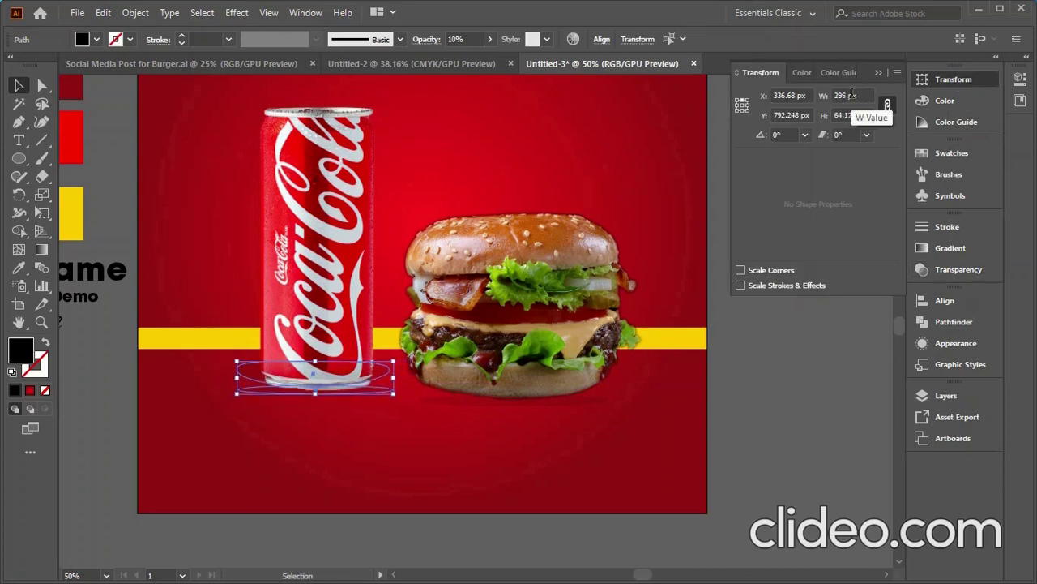
scroll(850, 94, "down", 5)
scroll(851, 92, "down", 5)
scroll(851, 92, "down", 5)
scroll(851, 91, "down", 5)
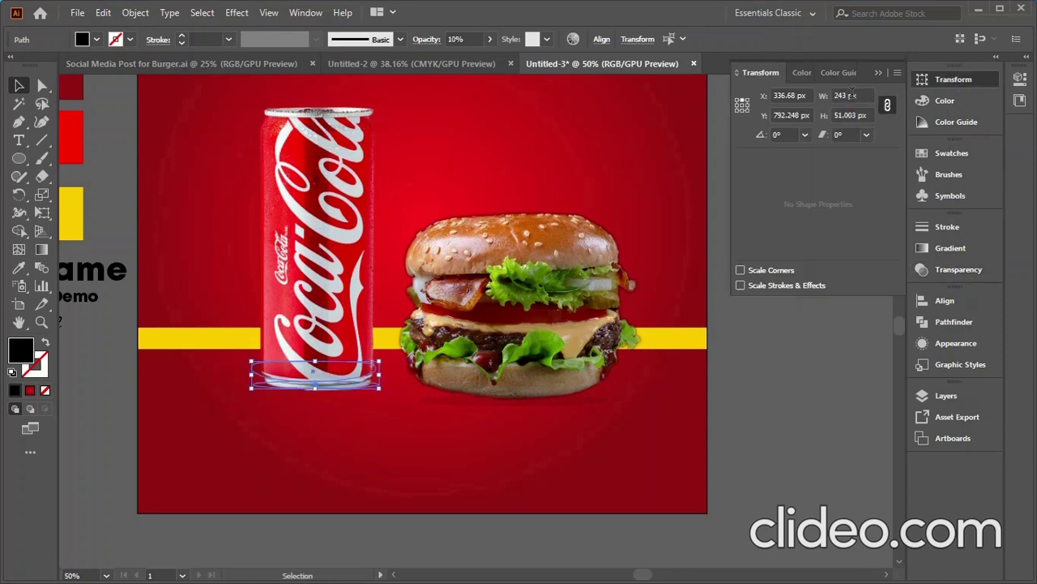
scroll(851, 92, "down", 5)
scroll(851, 92, "down", 4)
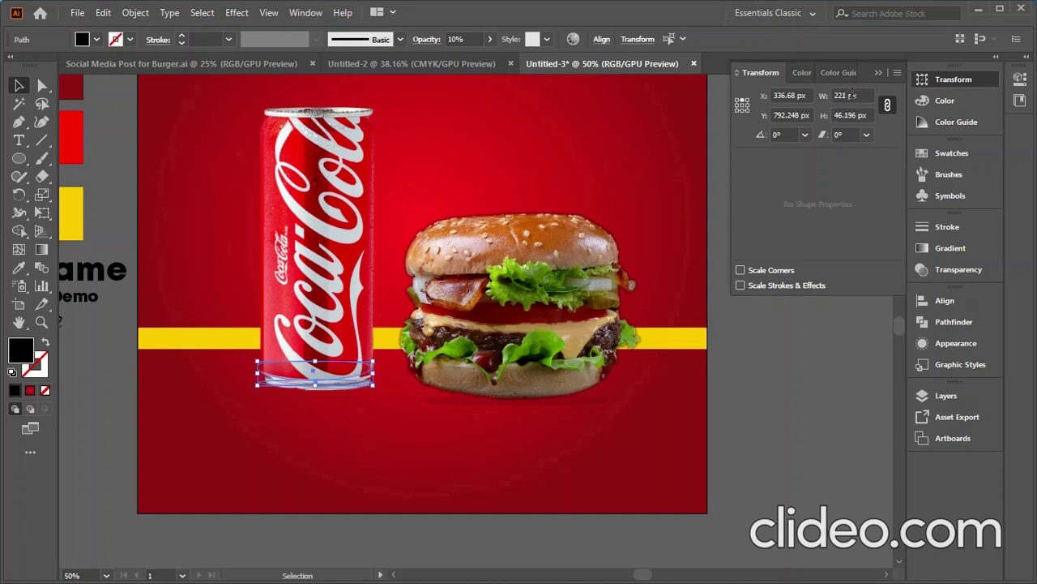
left_click(369, 470)
Step: Try flattening the can's shadow, then undo the change twice
scroll(316, 411, "up", 5)
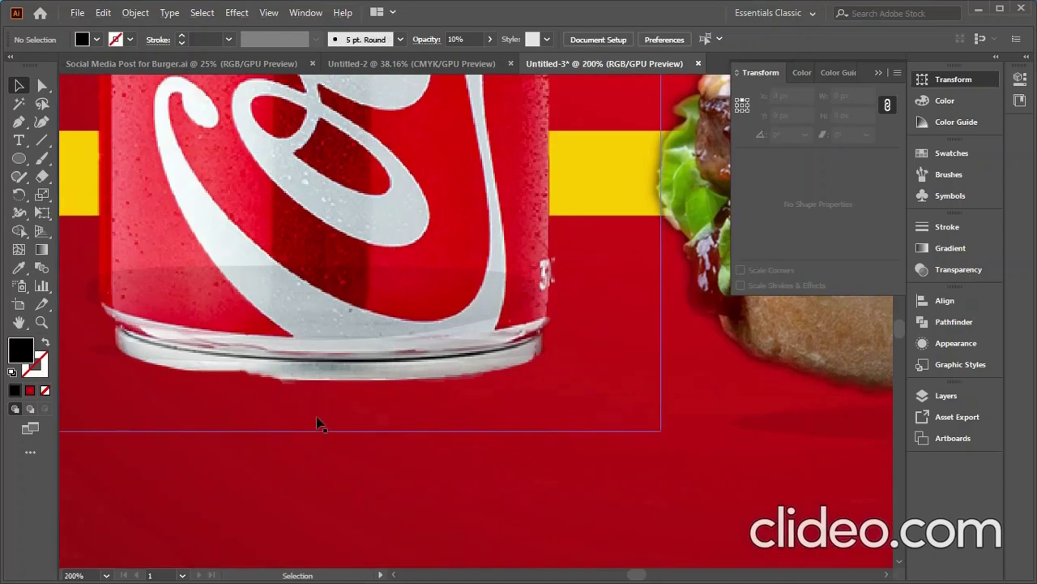
scroll(320, 421, "down", 3)
left_click(316, 357)
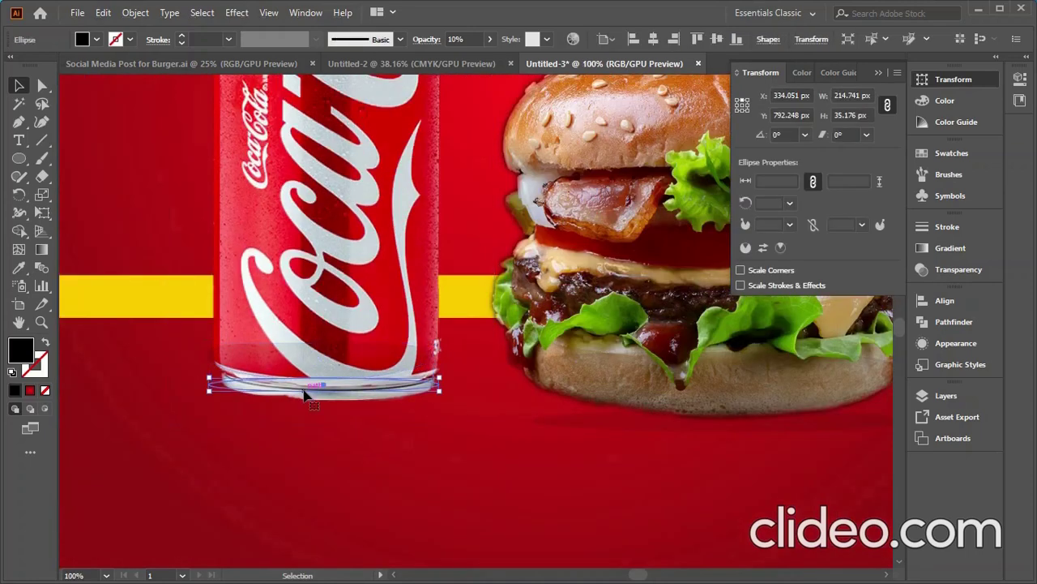
left_click_drag(300, 394, 337, 407)
key("ctrl+z")
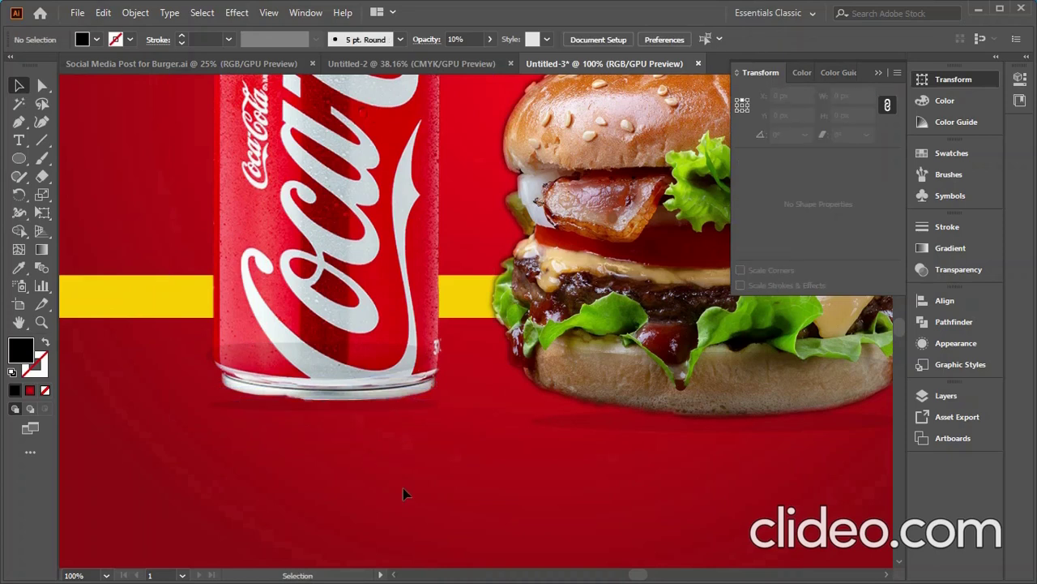
key("ctrl+z")
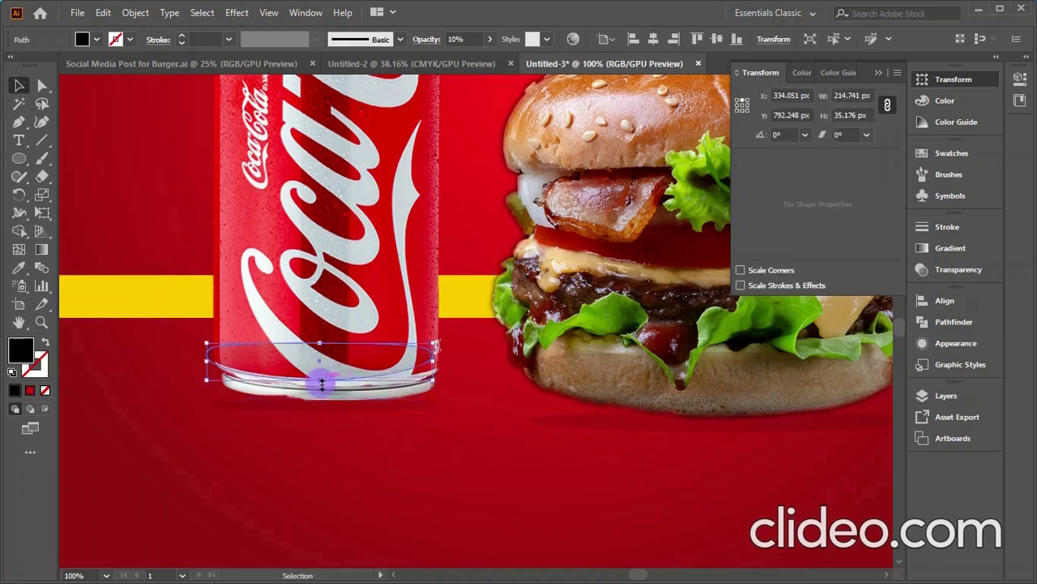
Step: Stretch the can's shadow taller at both top and bottom edges
left_click_drag(322, 381, 320, 397)
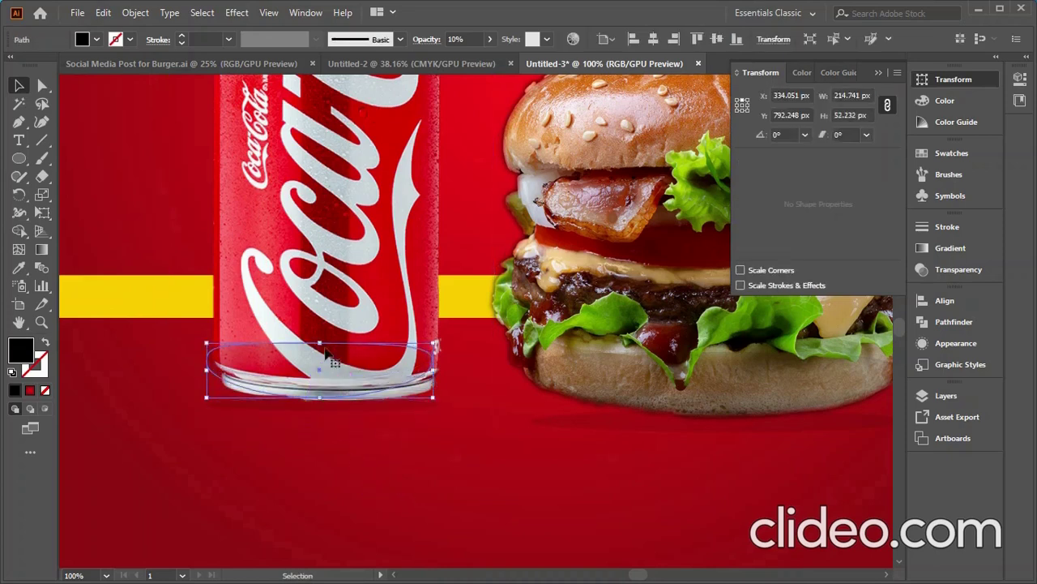
left_click_drag(320, 343, 315, 332)
left_click_drag(435, 344, 440, 365)
left_click_drag(322, 329, 323, 314)
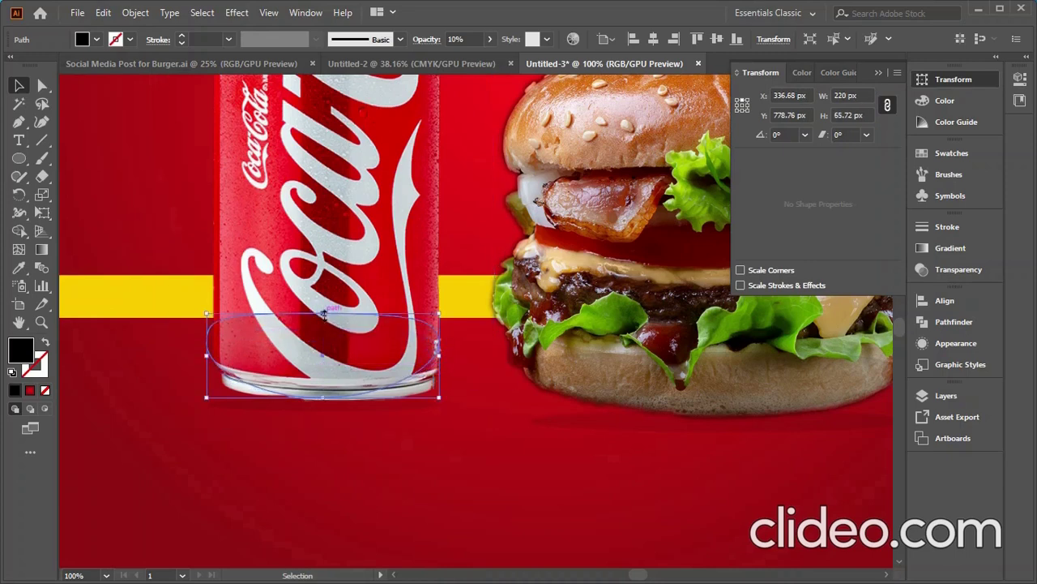
left_click(404, 471)
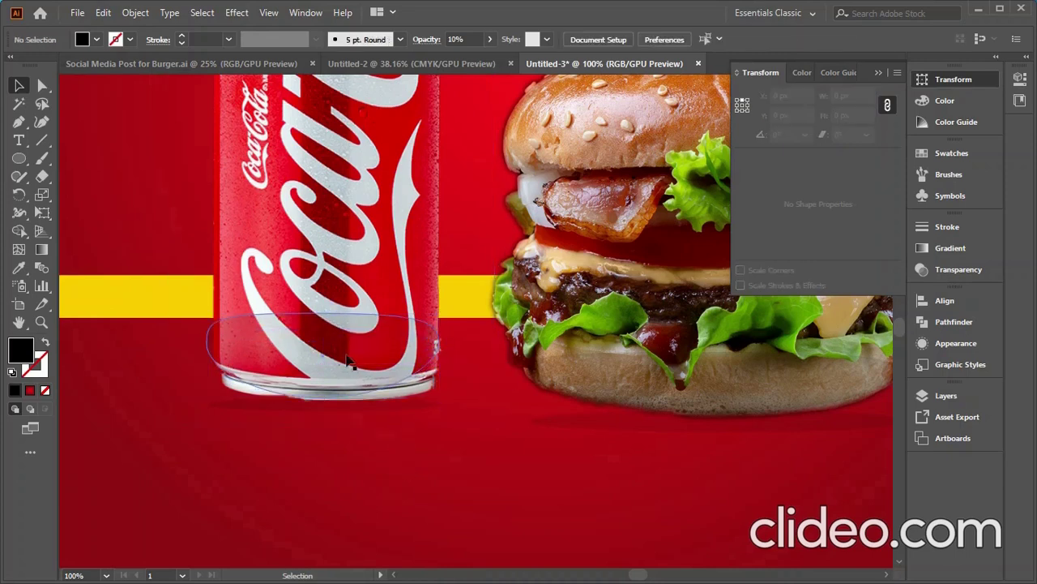
Step: Widen the can's shadow slightly and move it up to the can's base, about 220 × 80 px
left_click(423, 359)
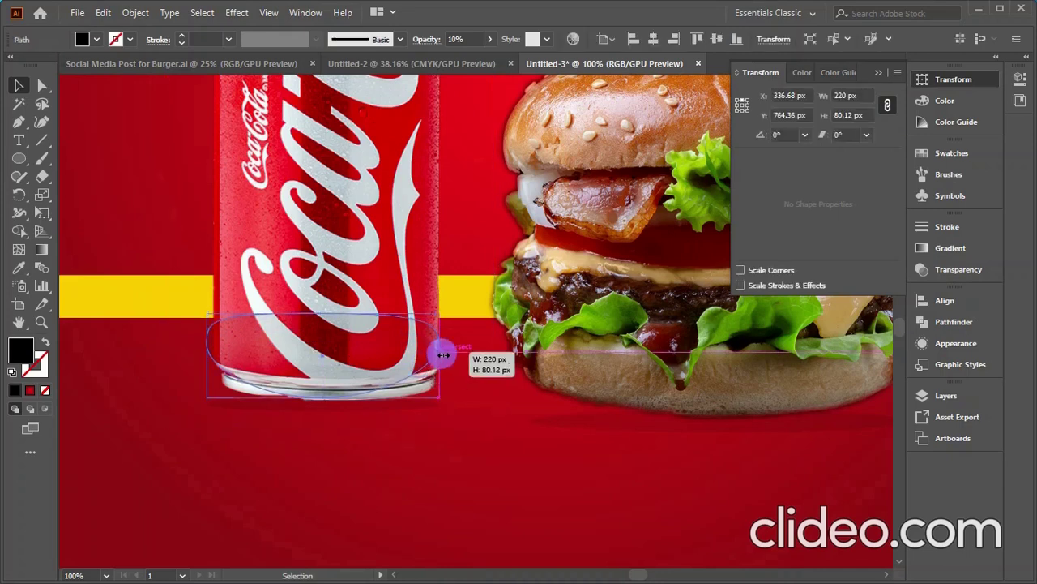
left_click_drag(443, 355, 444, 355)
left_click(313, 508)
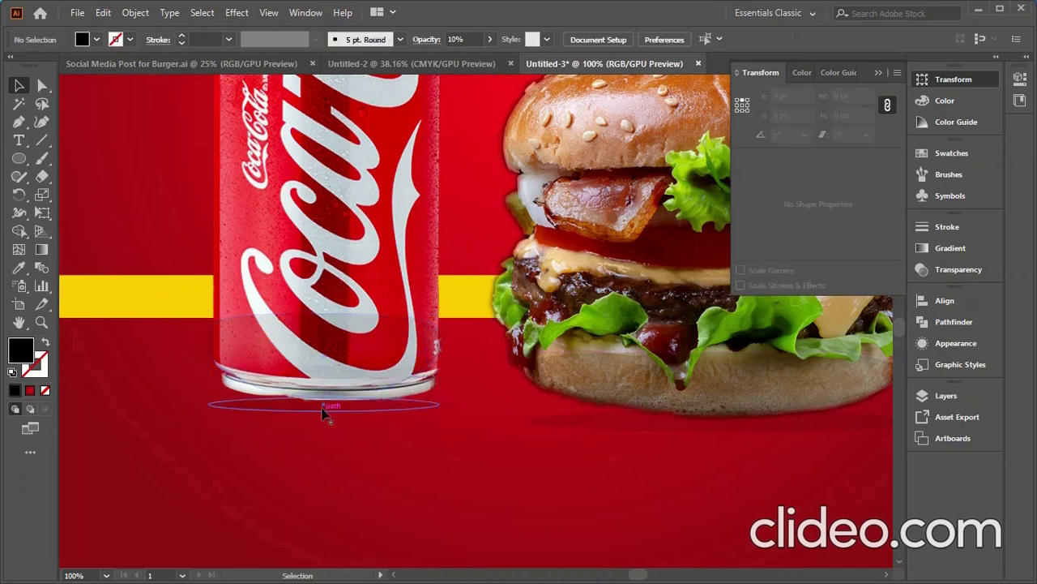
left_click_drag(324, 414, 325, 407)
left_click(395, 510)
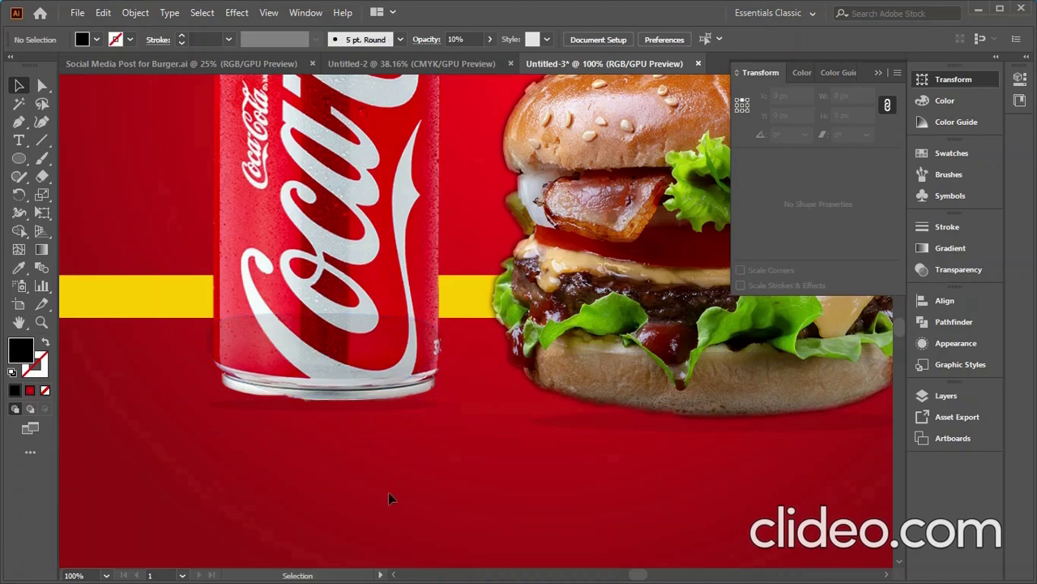
scroll(388, 498, "down", 3)
scroll(506, 440, "down", 1)
scroll(473, 386, "up", 4)
Step: Group the burger with its shadow ellipse
left_click(458, 343)
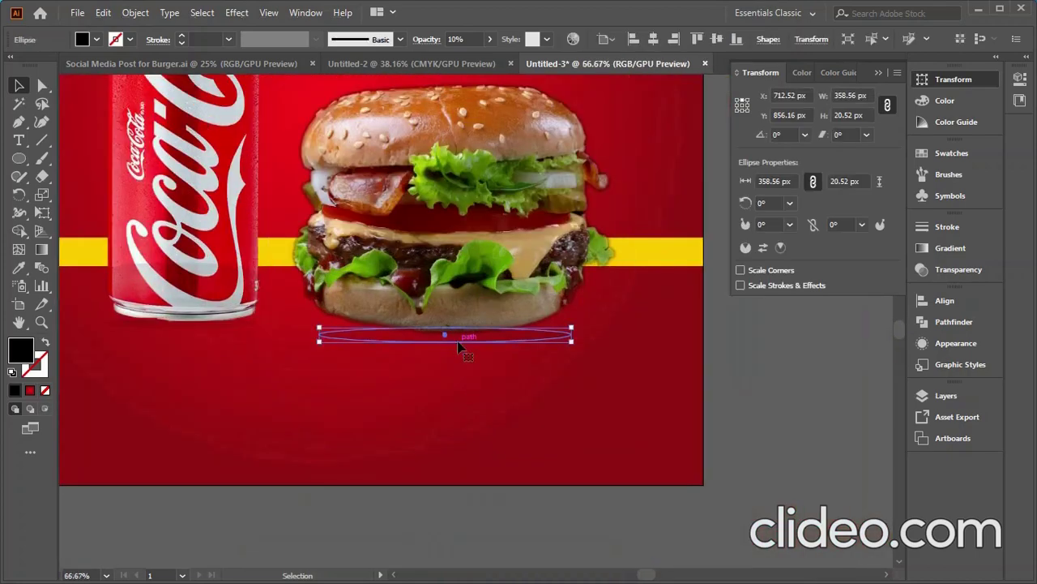
left_click(438, 312, "shift")
left_click(186, 268, "shift")
left_click(136, 12)
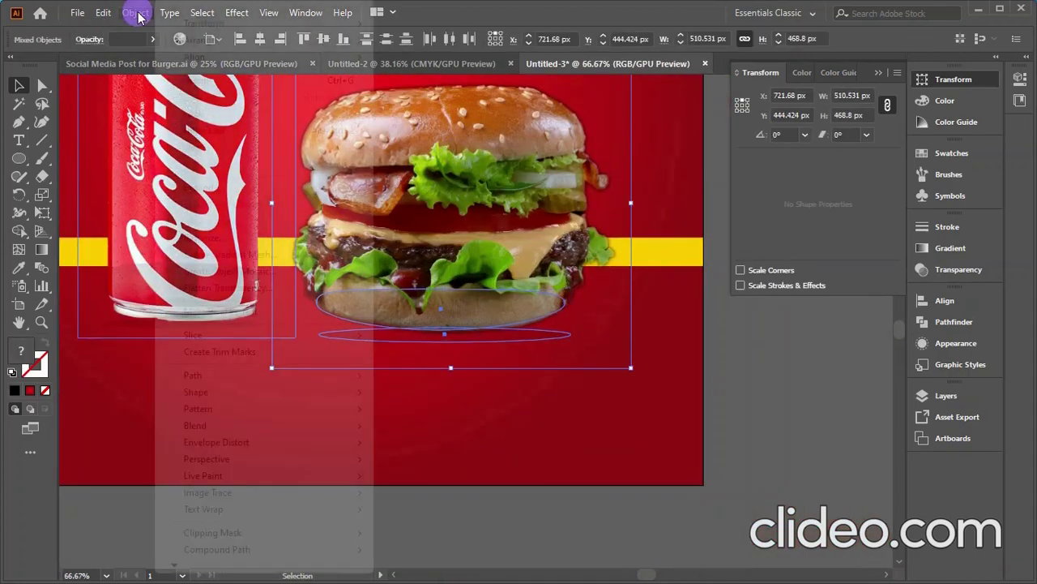
left_click(203, 79)
left_click(283, 510)
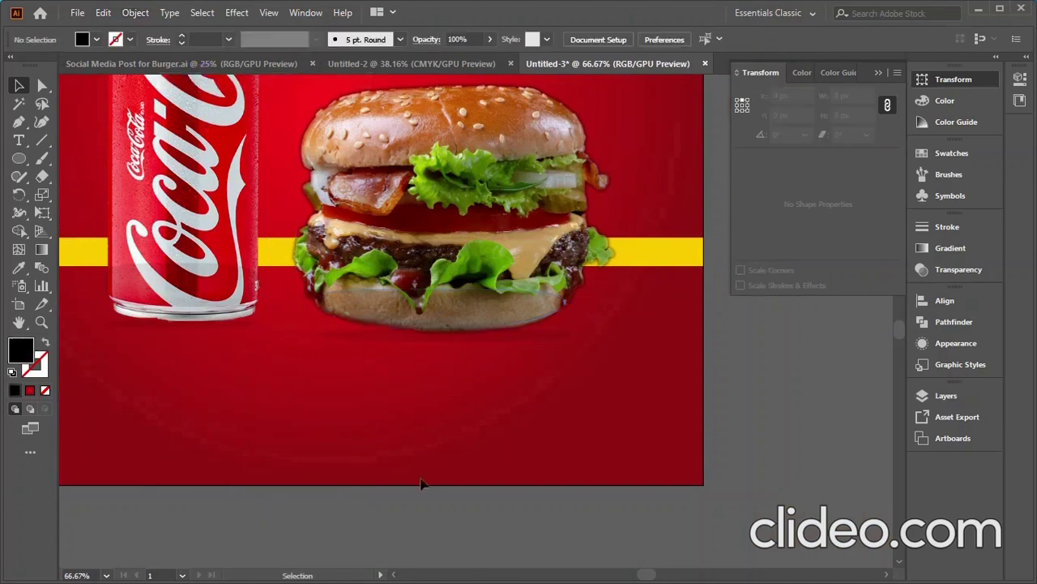
Step: Group the Coca-Cola can with its shadow ellipses
scroll(421, 483, "down", 3)
scroll(399, 419, "up", 4)
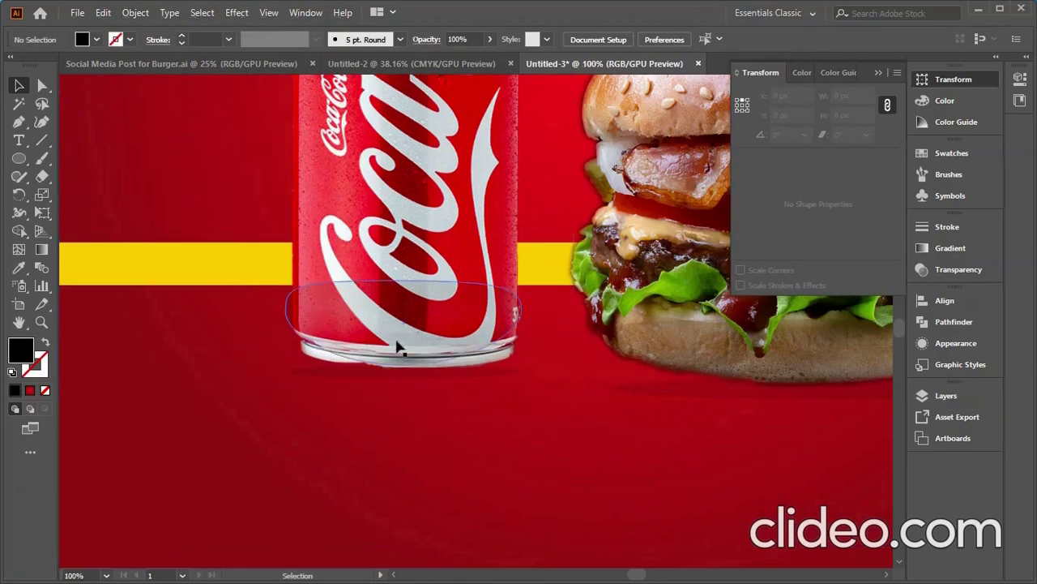
left_click(398, 370)
left_click(398, 335)
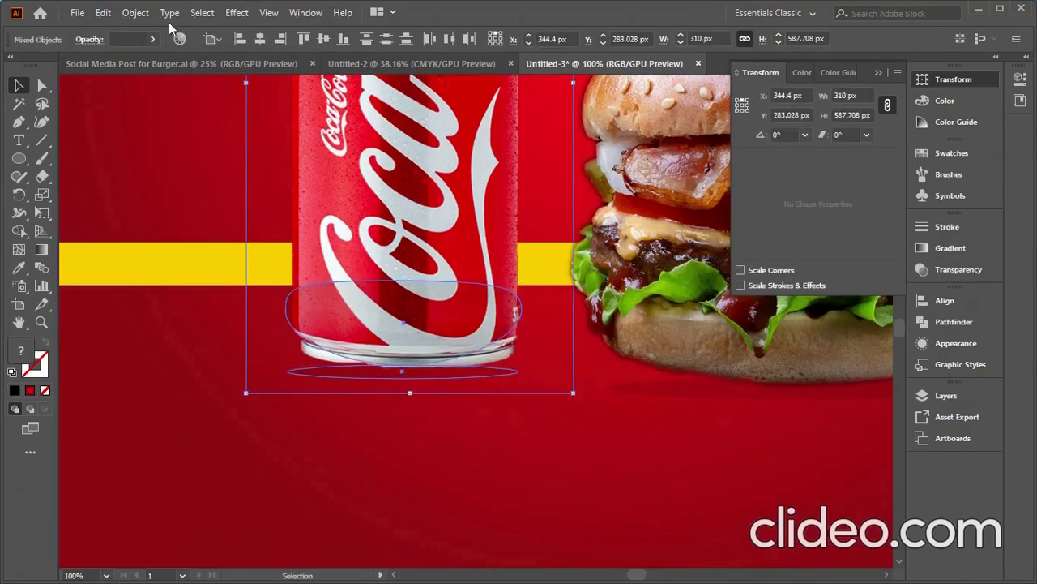
left_click(135, 12)
left_click(194, 78)
left_click(480, 417)
Step: Nudge the burger group left with the arrow keys
scroll(454, 478, "down", 1)
scroll(486, 470, "down", 3)
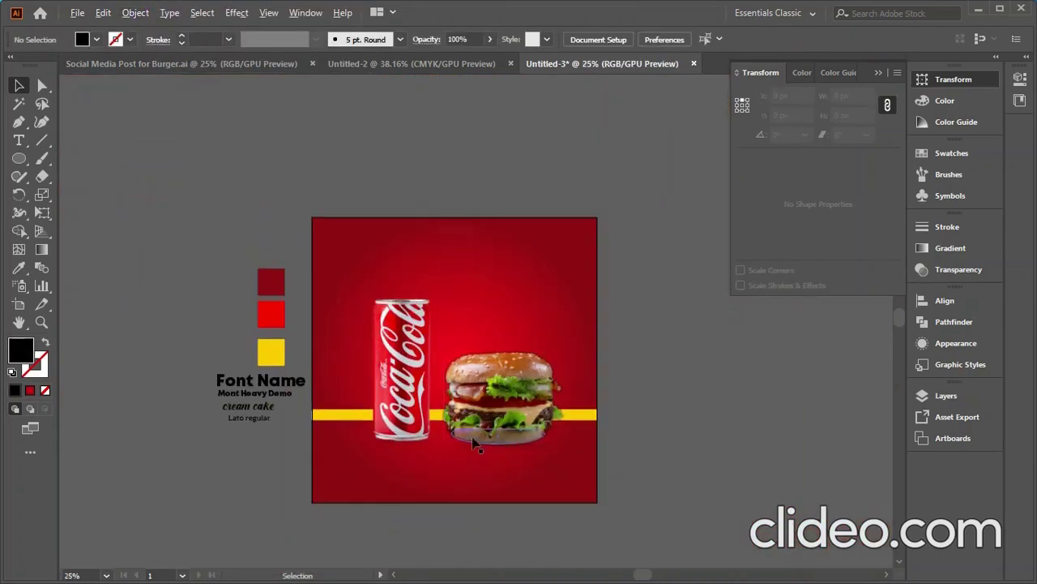
scroll(595, 435, "down", 1)
scroll(619, 515, "up", 1)
scroll(605, 466, "up", 1)
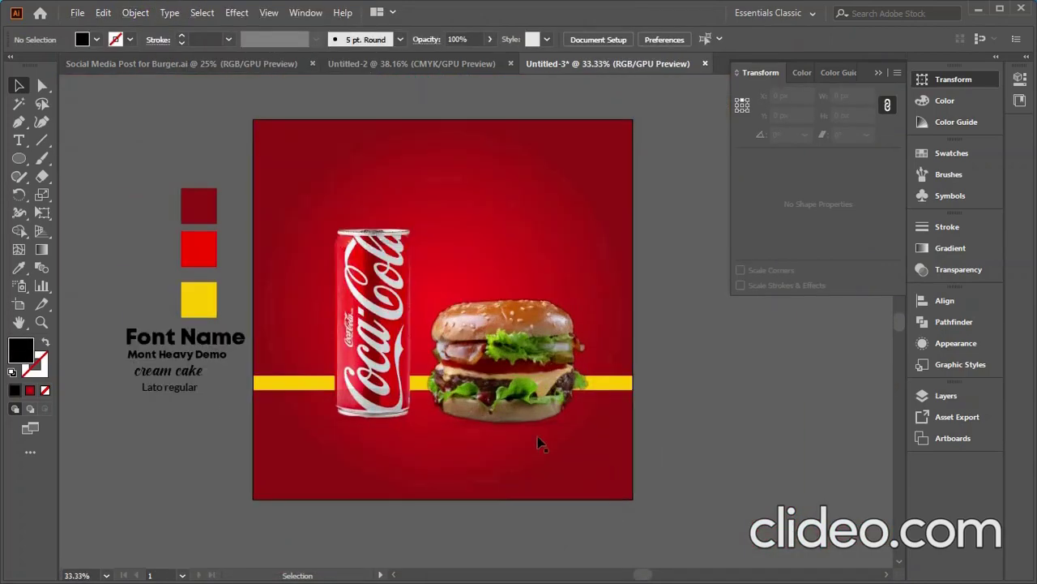
left_click(538, 425)
key("Left")
key("Left")
key("Left")
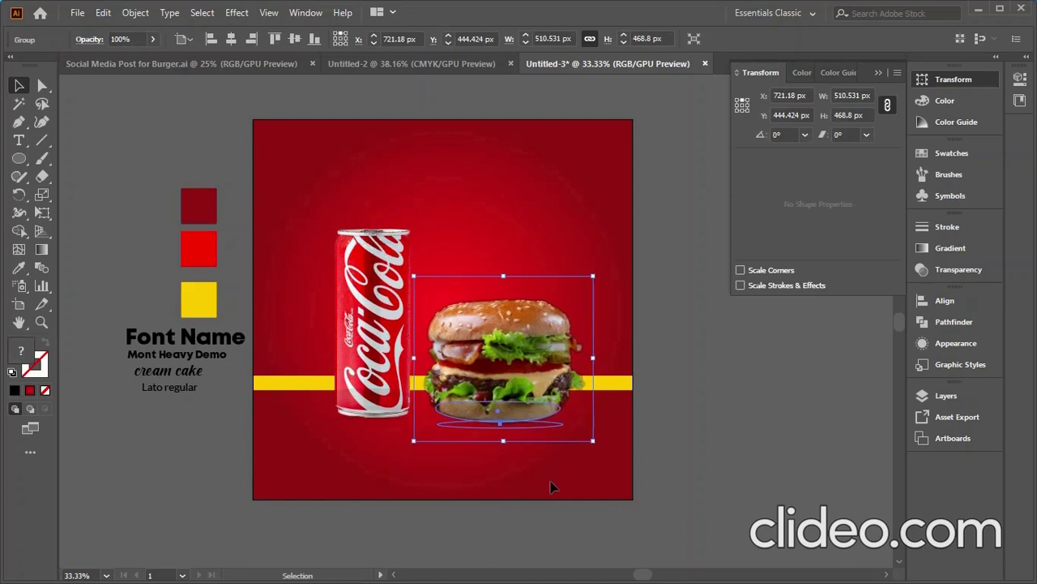
key("Left")
key("Left")
key("Left")
left_click(733, 440)
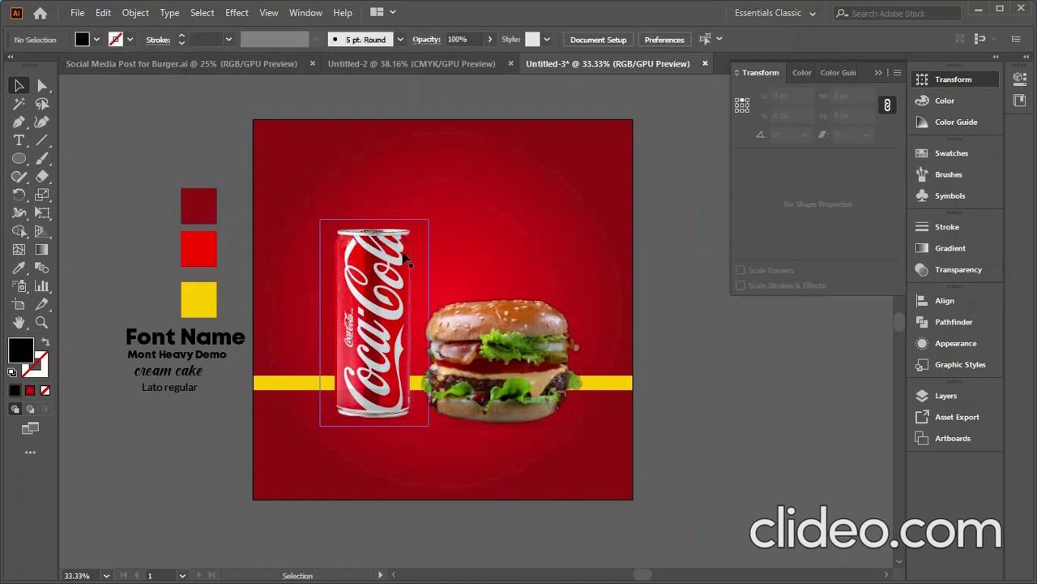
Step: Shift the Coca-Cola can group and the burger group further left
left_click(381, 341)
key("Left")
key("Left")
key("Left")
key("Left")
key("Left")
key("Left")
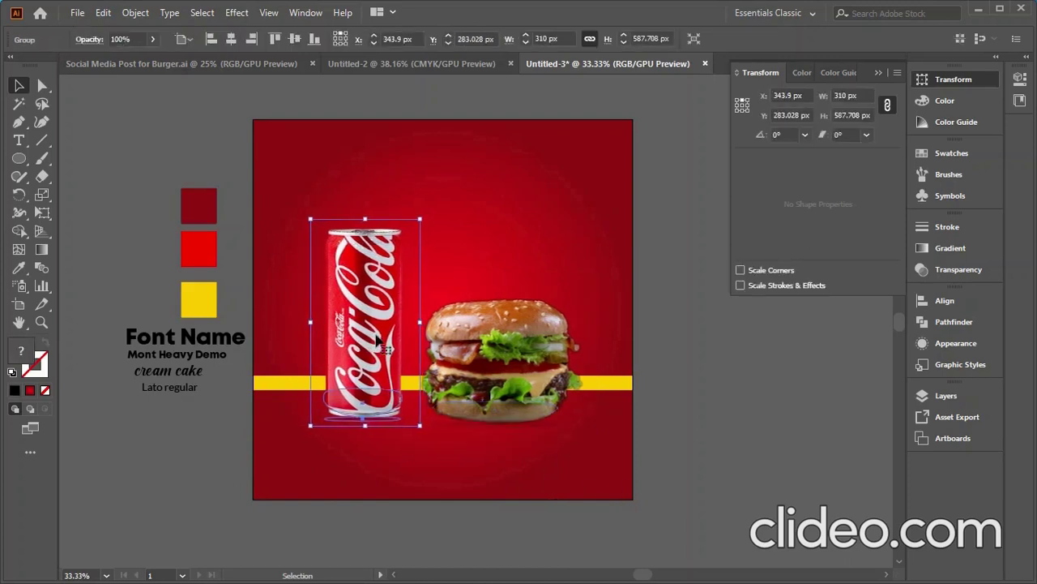
key("Left")
key("Left")
key("Left")
key("Left")
key("Left")
key("Left")
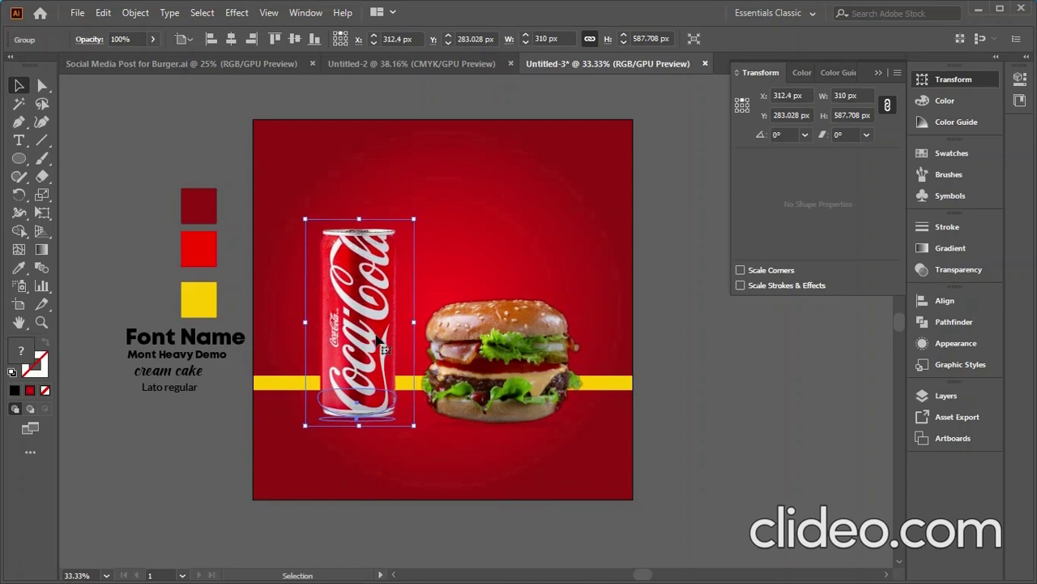
left_click(470, 375)
key("Left")
key("Left")
key("Left")
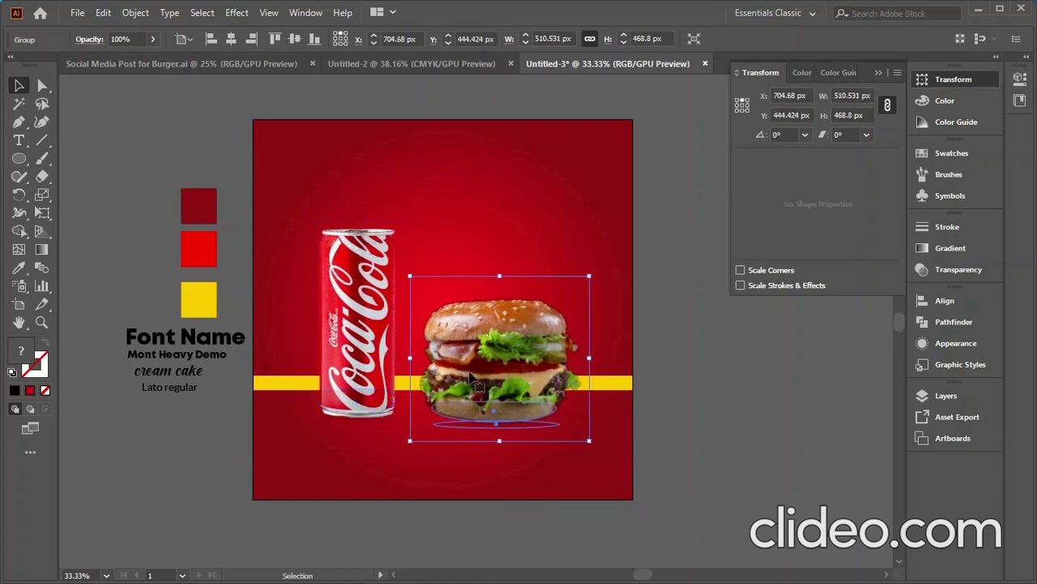
key("Left")
key("Left")
key("Left")
key("Left")
key("Left")
key("Left")
key("Left")
key("Left")
key("Left")
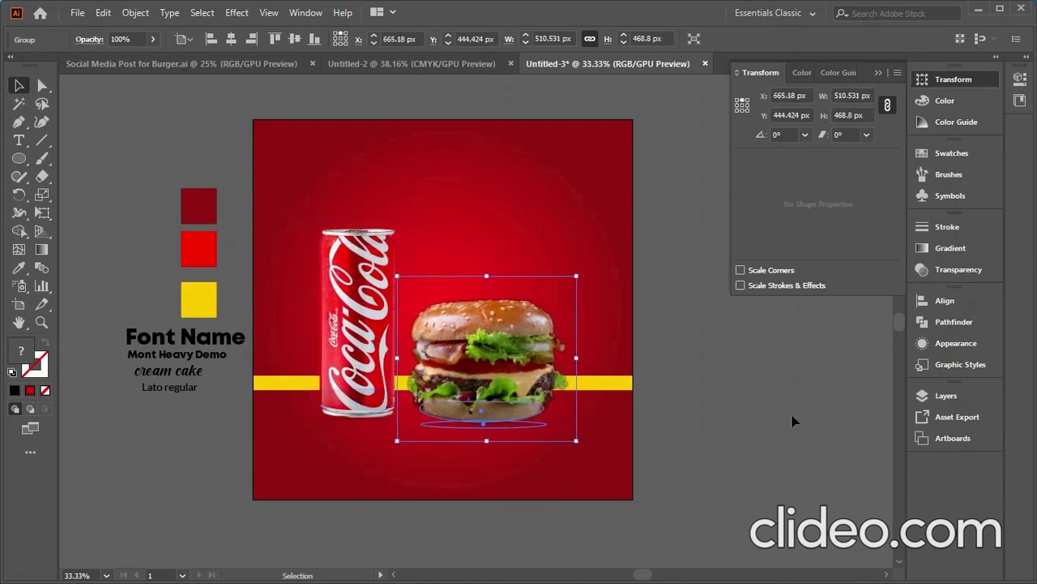
left_click_drag(353, 377, 336, 377)
left_click_drag(469, 372, 459, 373)
left_click(762, 395)
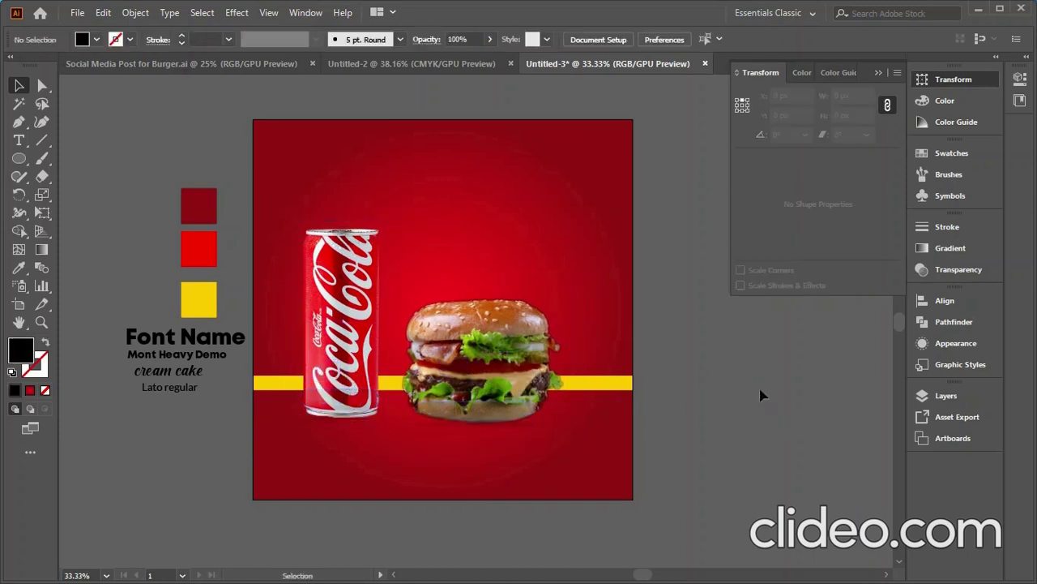
Step: Place the Chilli image file onto the artboard
left_click(72, 15)
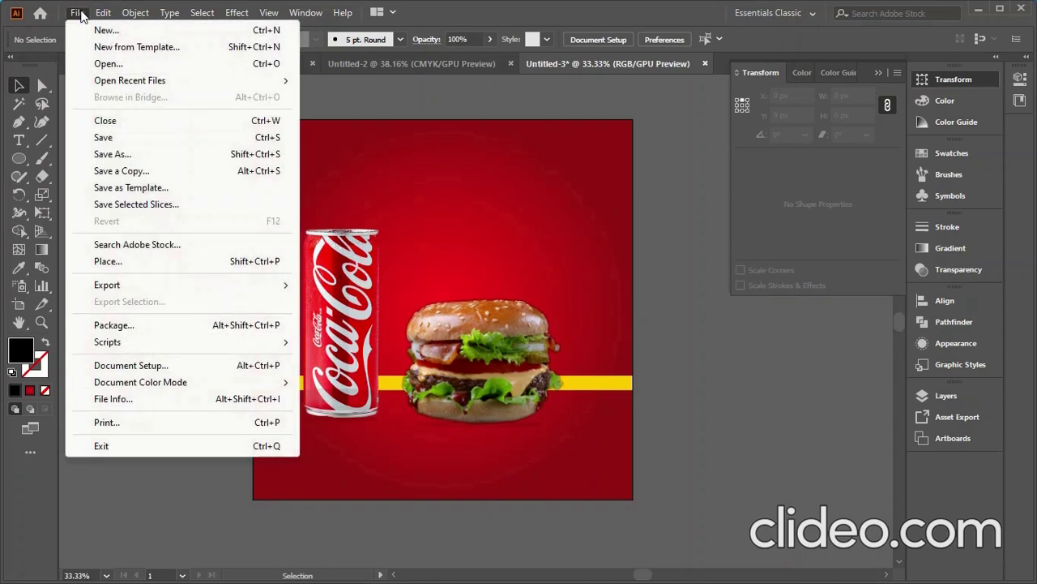
left_click(108, 262)
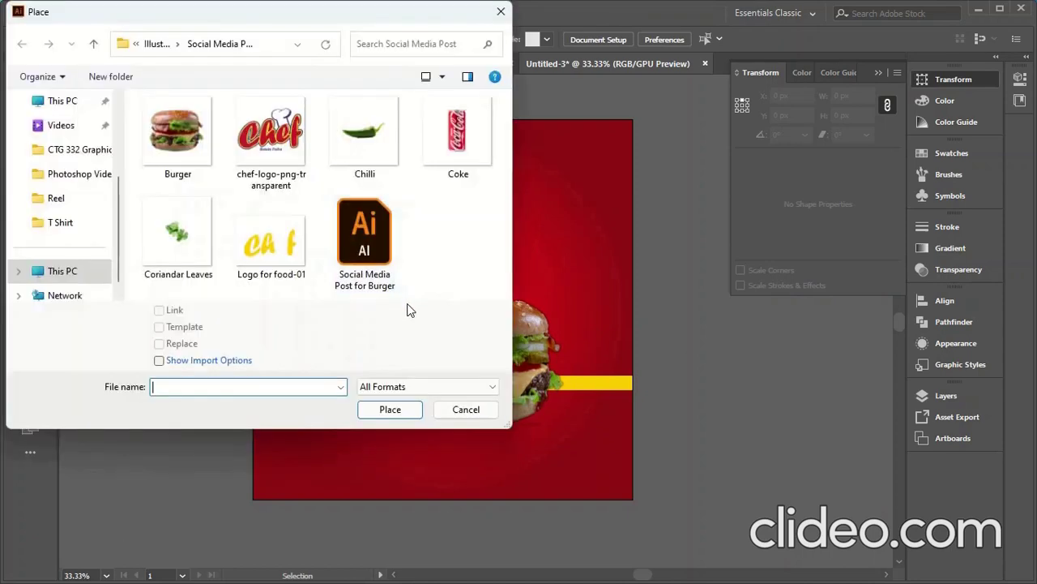
left_click(385, 132)
left_click(402, 413)
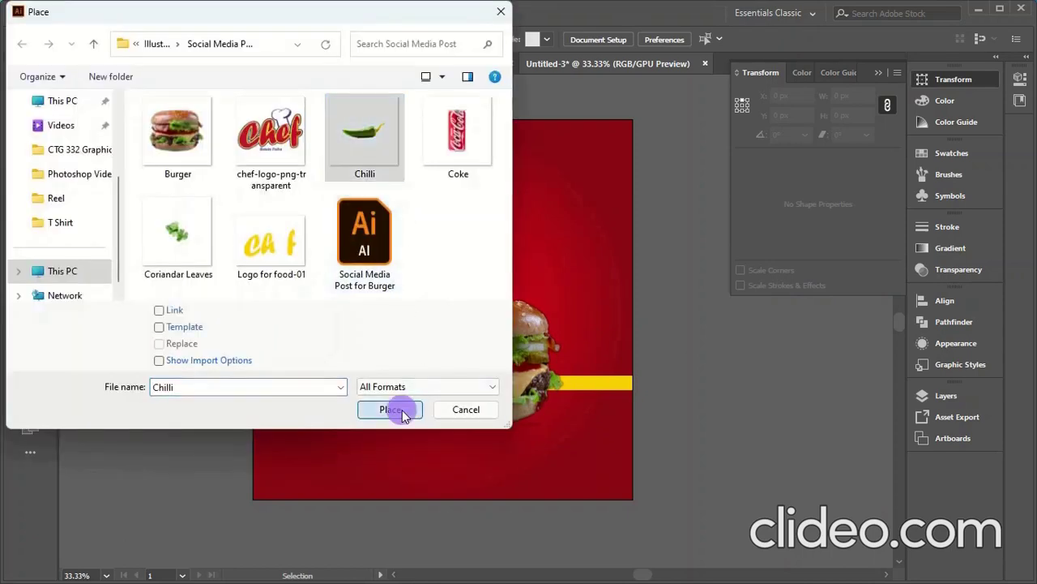
left_click(504, 441)
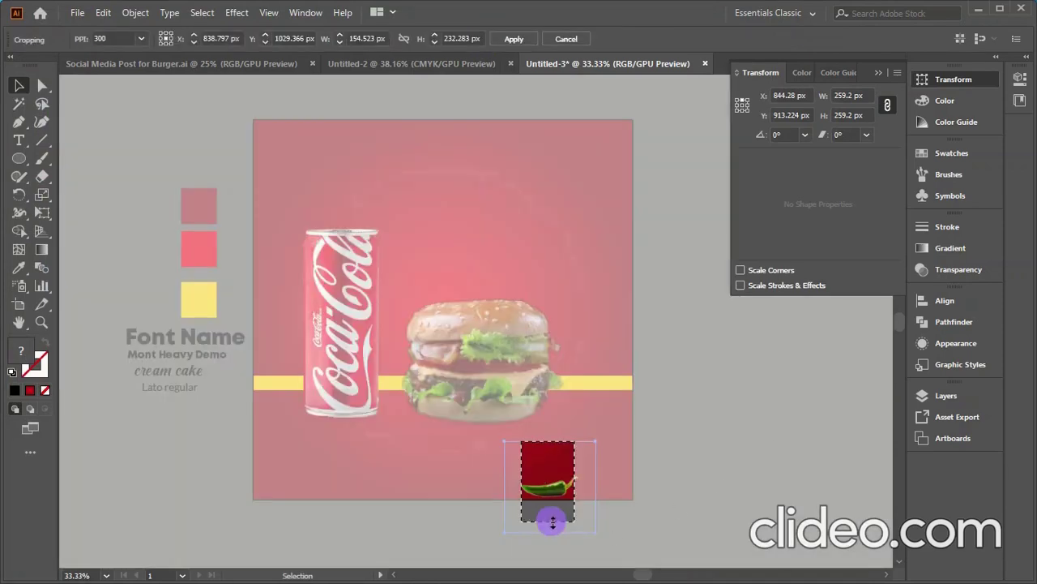
Step: Crop the chilli image tightly around the pepper and apply the crop
left_click_drag(555, 523, 551, 501)
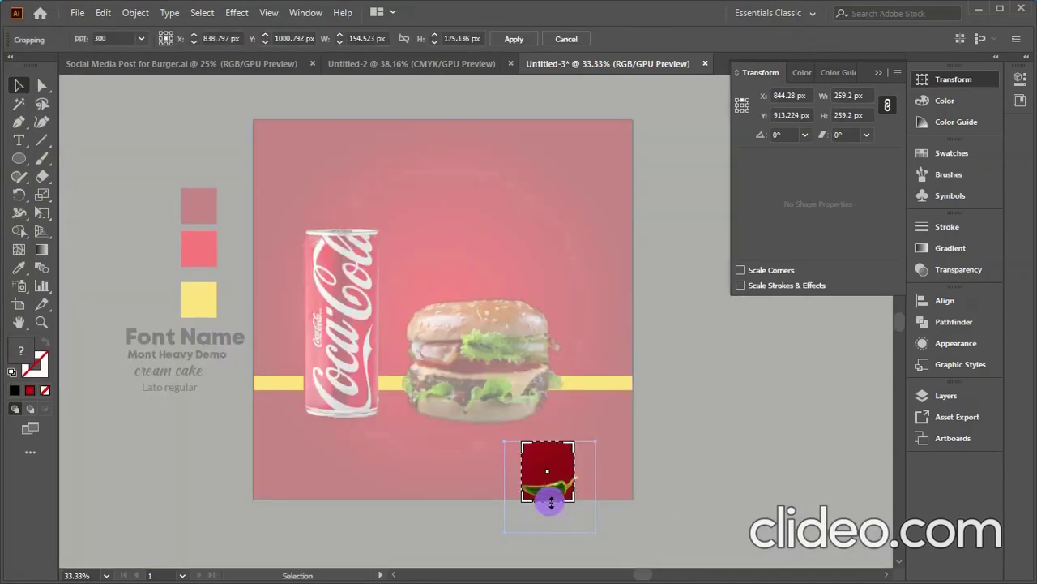
left_click_drag(548, 445, 548, 475)
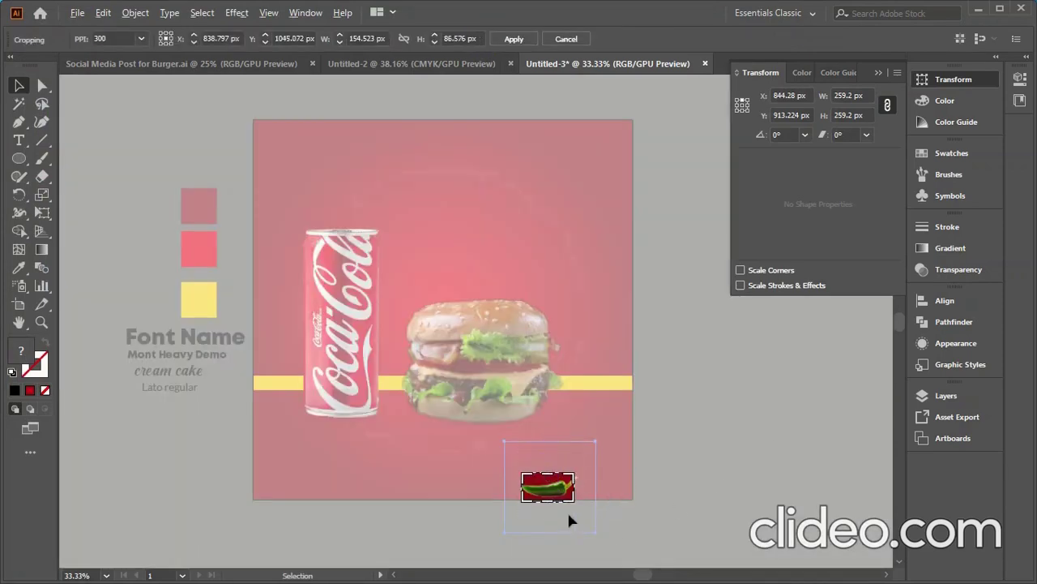
scroll(566, 509, "up", 5)
left_click_drag(625, 395, 650, 395)
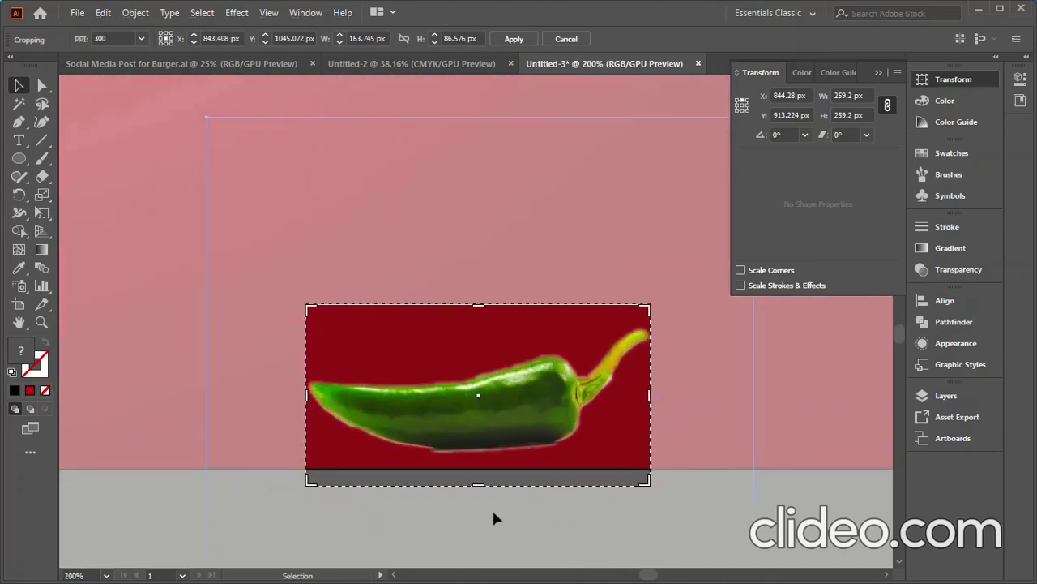
left_click_drag(479, 484, 482, 468)
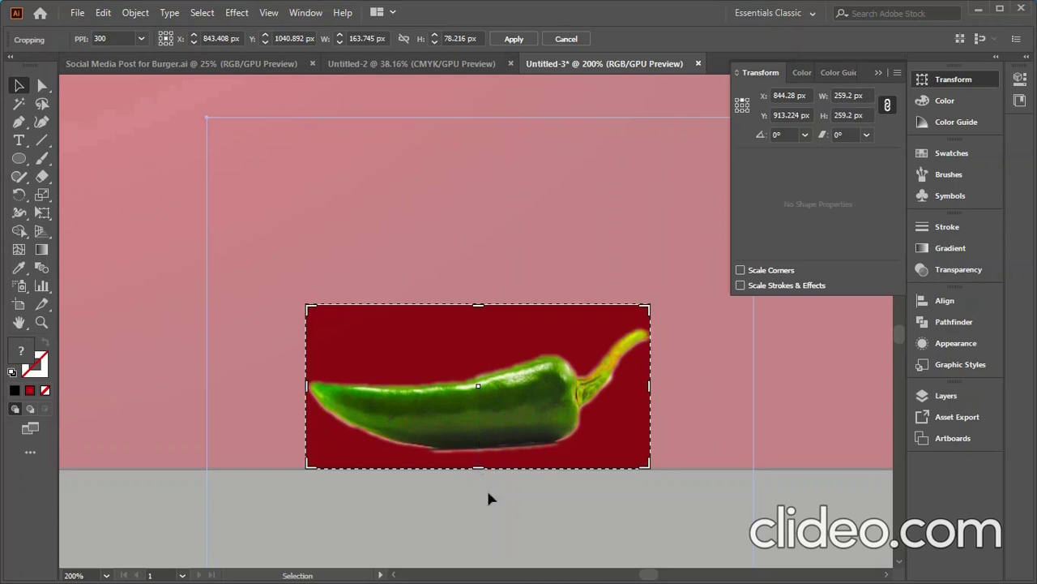
key("Return")
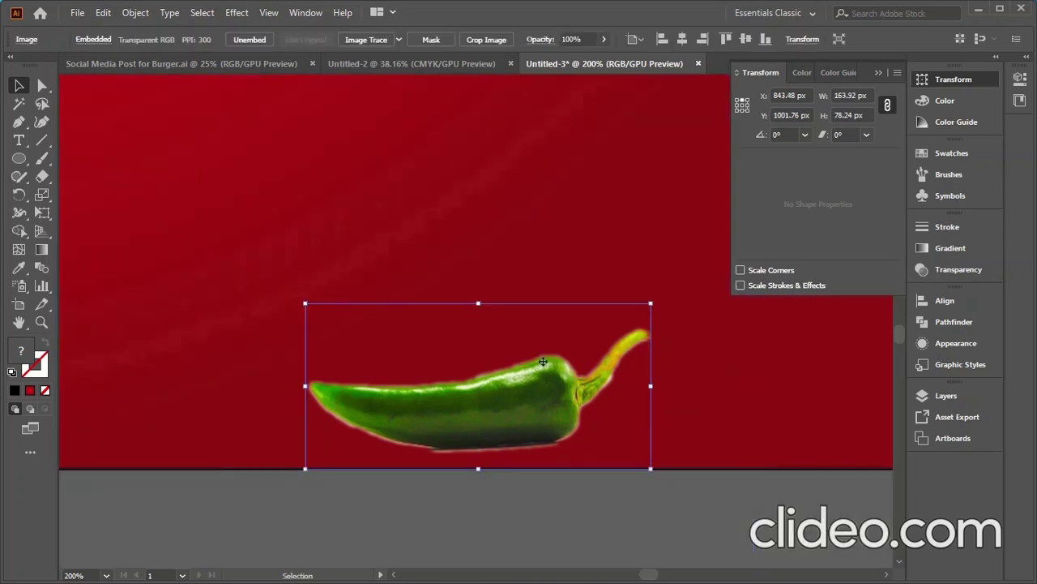
Step: Move the cropped chilli up and left so it sits beneath the burger
scroll(545, 360, "down", 3)
left_click_drag(523, 387, 495, 297)
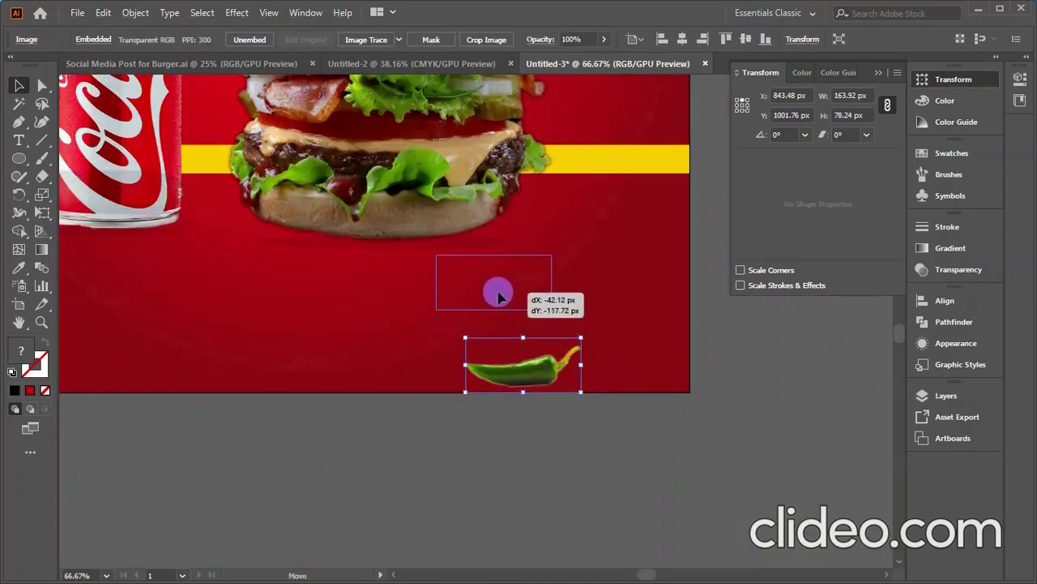
left_click(552, 463)
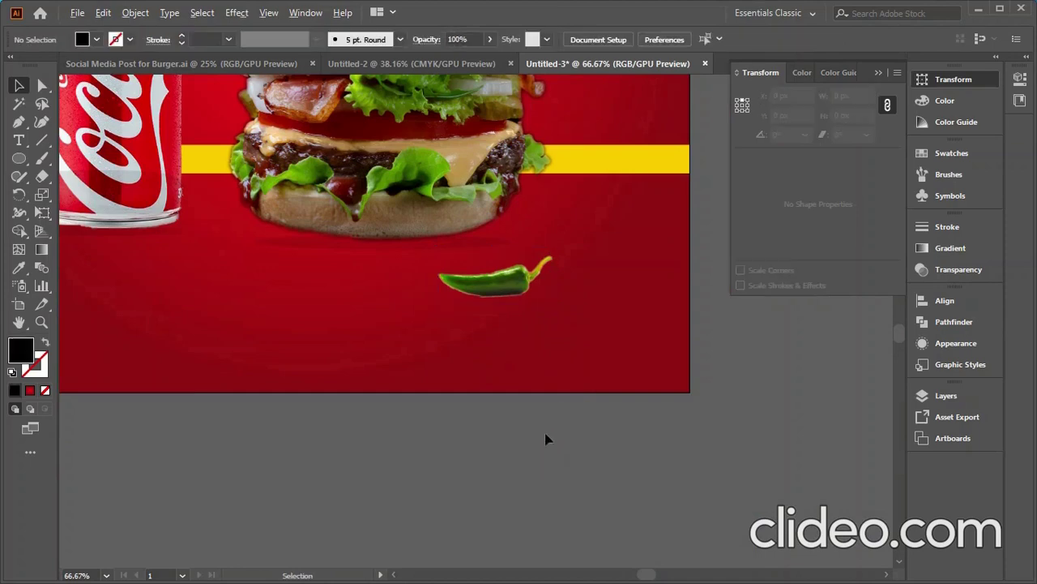
left_click_drag(496, 275, 438, 275)
scroll(561, 510, "down", 4)
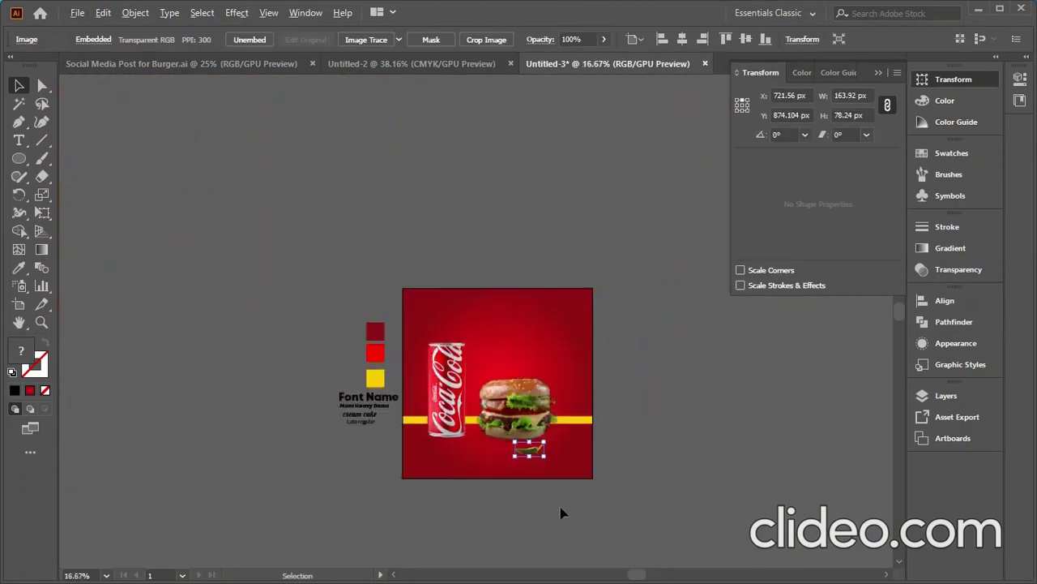
scroll(561, 511, "down", 1)
left_click(691, 421)
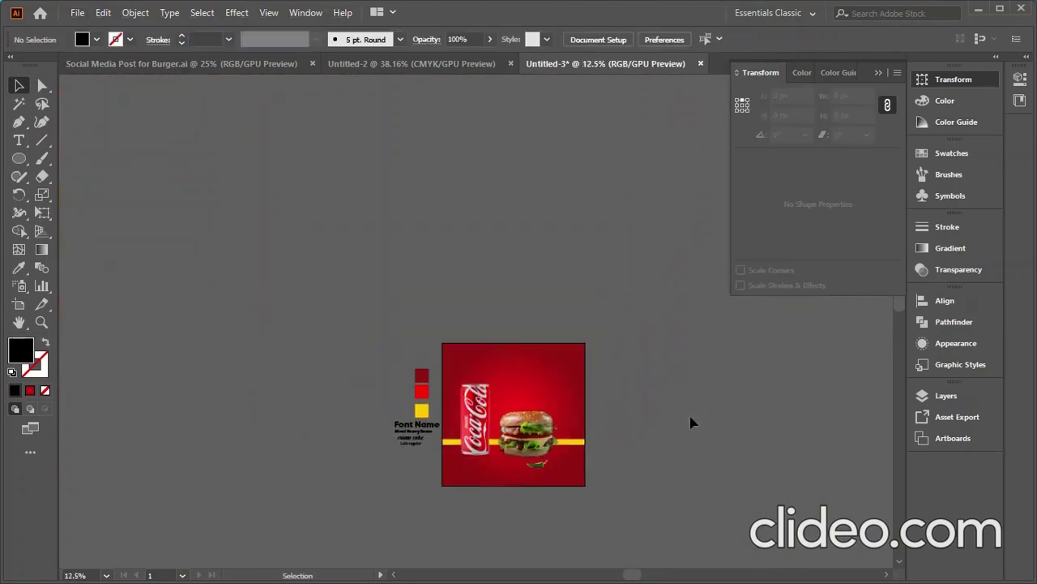
left_click(77, 12)
Step: Place the Coriander Leaves image onto the canvas
left_click(106, 262)
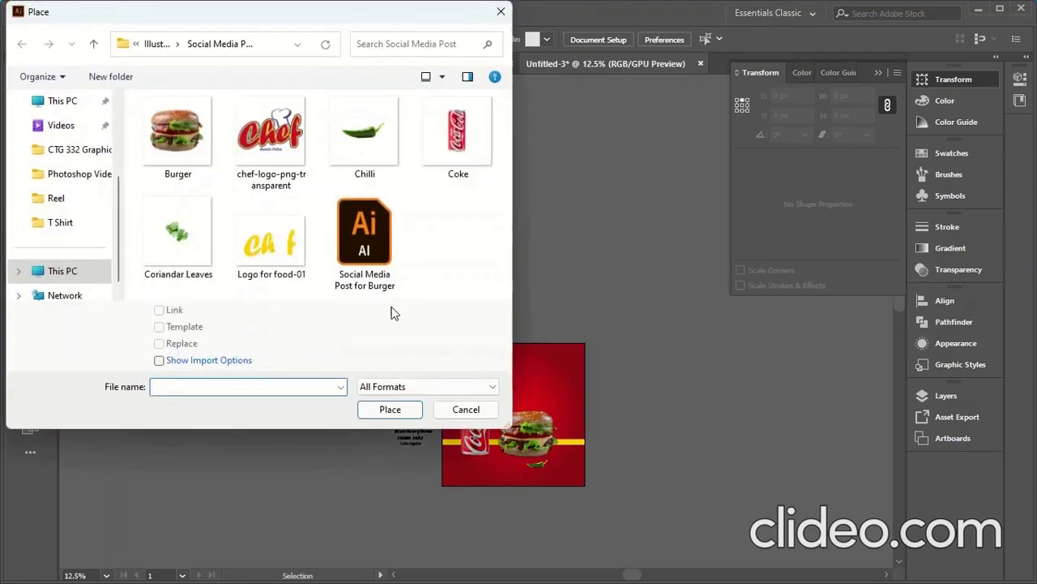
left_click(178, 234)
left_click(390, 409)
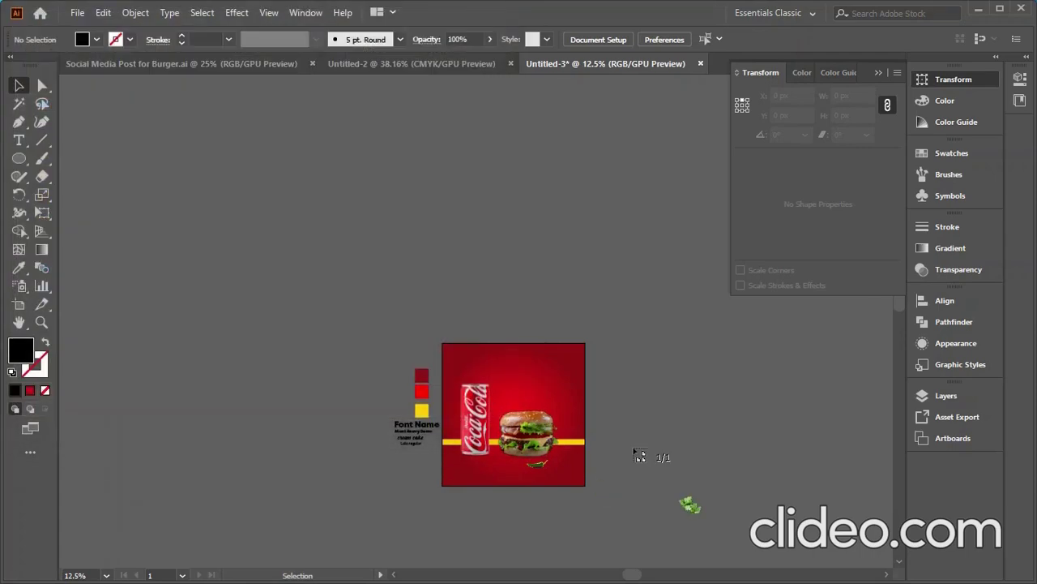
left_click(548, 375)
Step: Rotate and enlarge the coriander, positioning it beside the burger at the right edge
scroll(573, 411, "up", 1)
key("ctrl+minus")
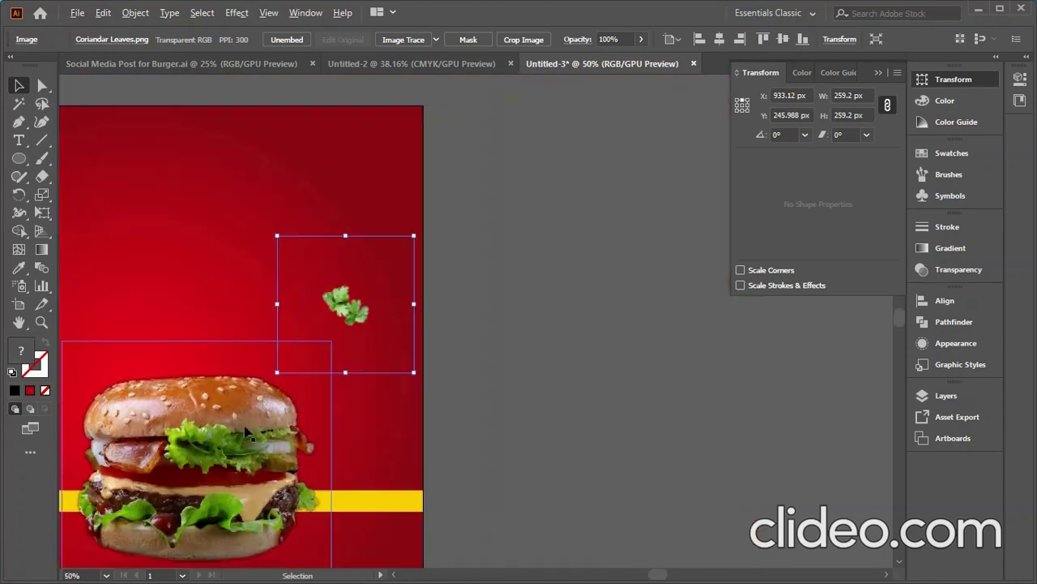
left_click_drag(396, 368, 427, 458)
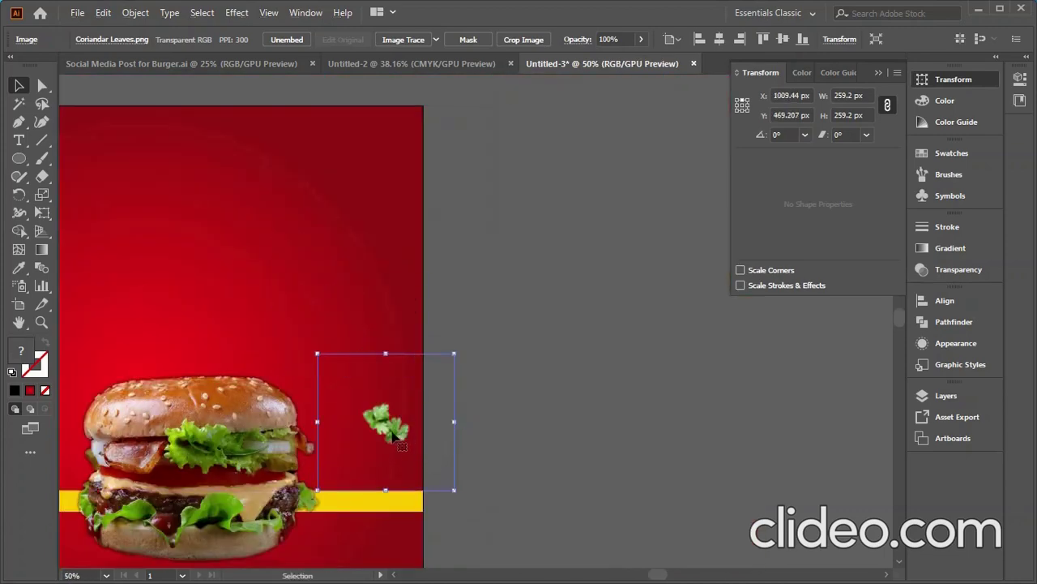
left_click_drag(468, 348, 485, 397)
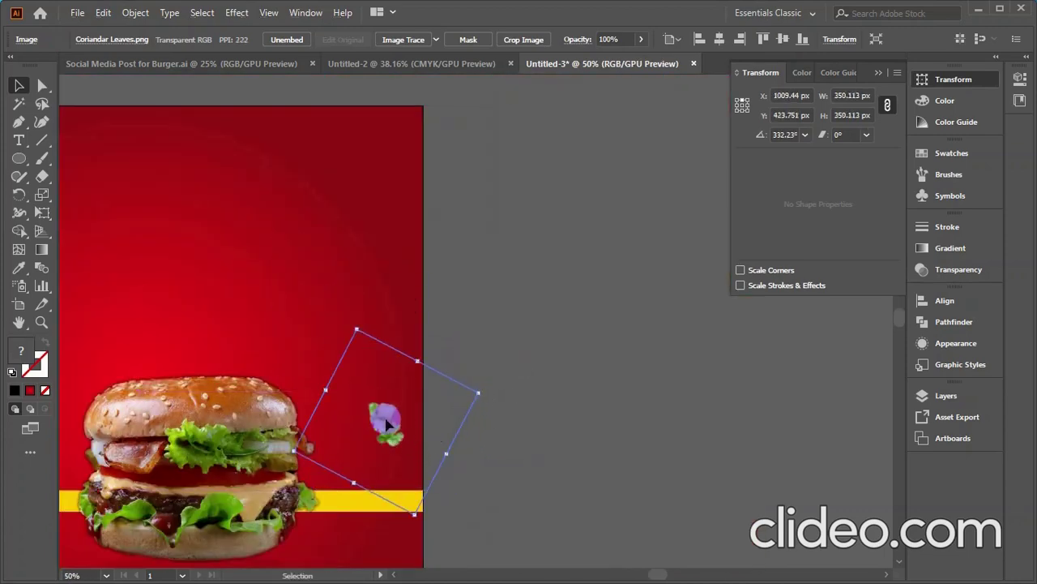
left_click_drag(387, 423, 399, 439)
left_click_drag(491, 415, 511, 449)
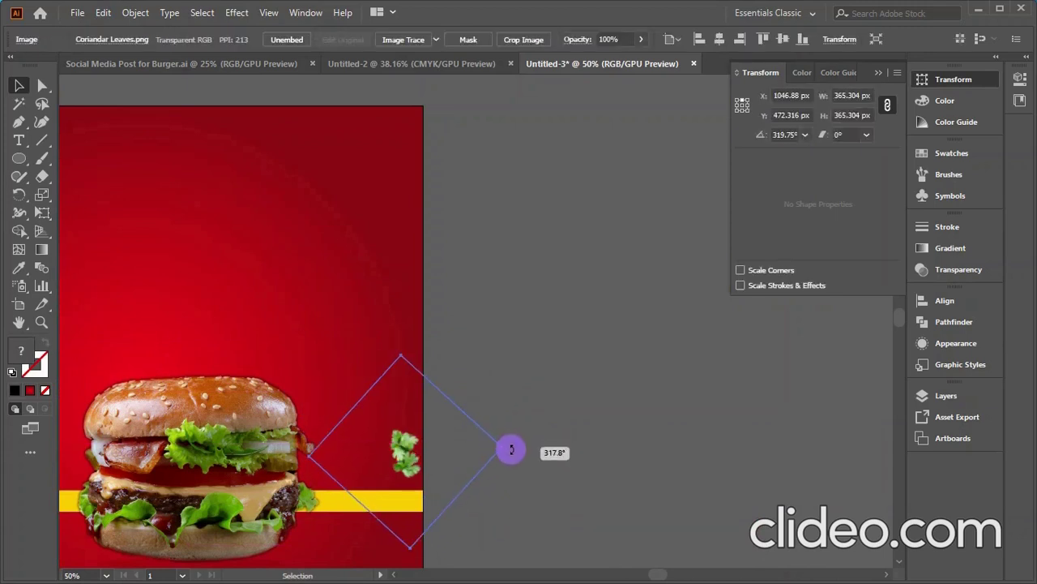
left_click_drag(415, 464, 427, 473)
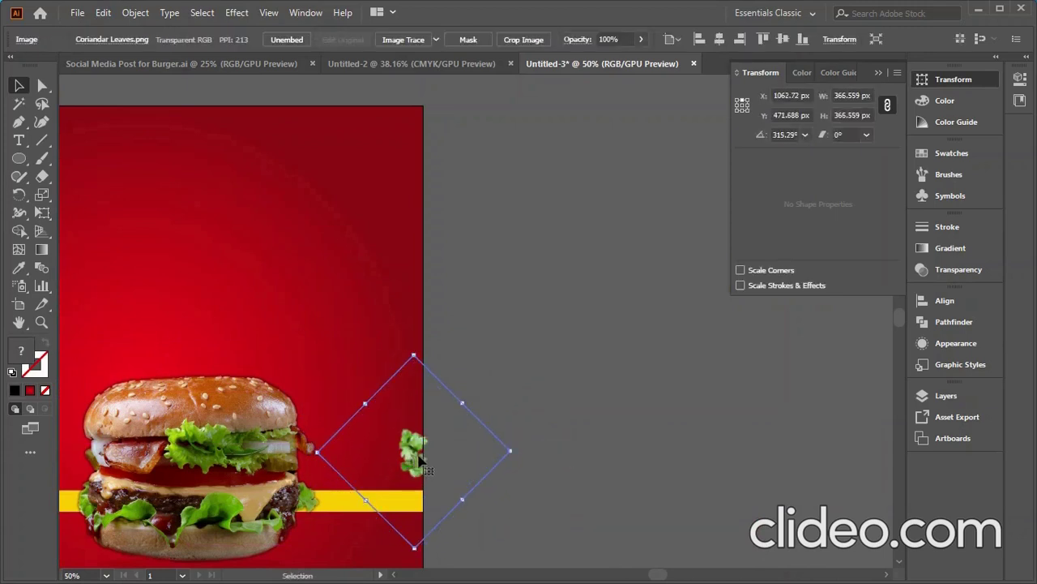
left_click_drag(408, 463, 405, 465)
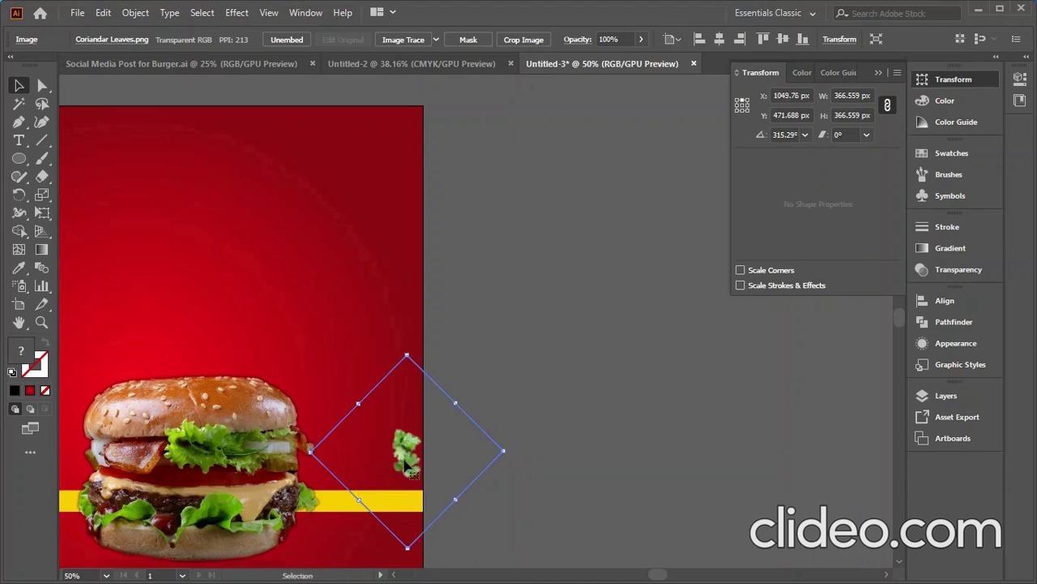
left_click(591, 434)
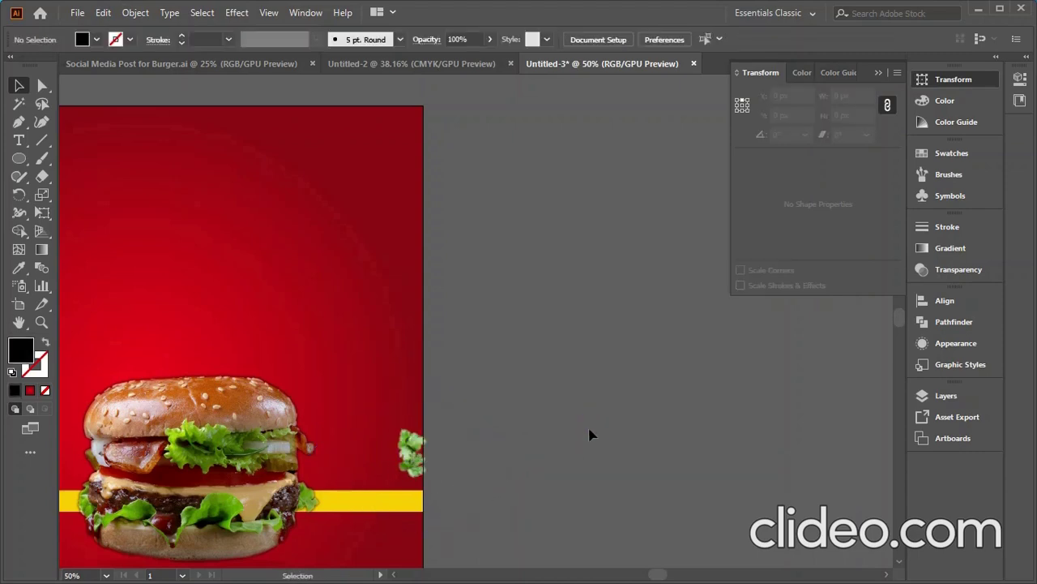
Step: Resize the coriander image slightly
scroll(556, 345, "down", 3)
scroll(556, 345, "up", 3)
scroll(493, 456, "up", 1)
scroll(531, 367, "down", 2)
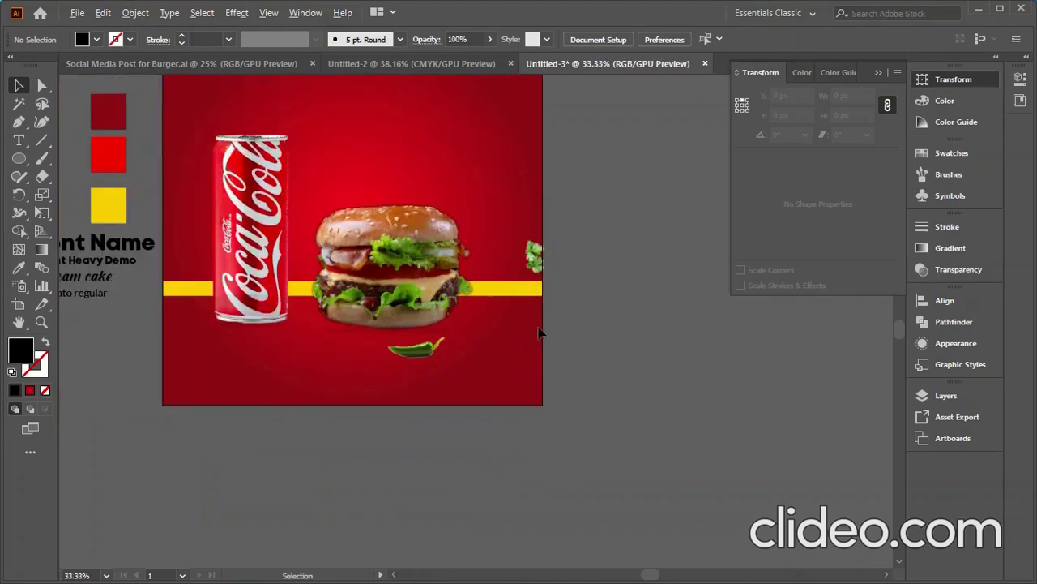
left_click(531, 260)
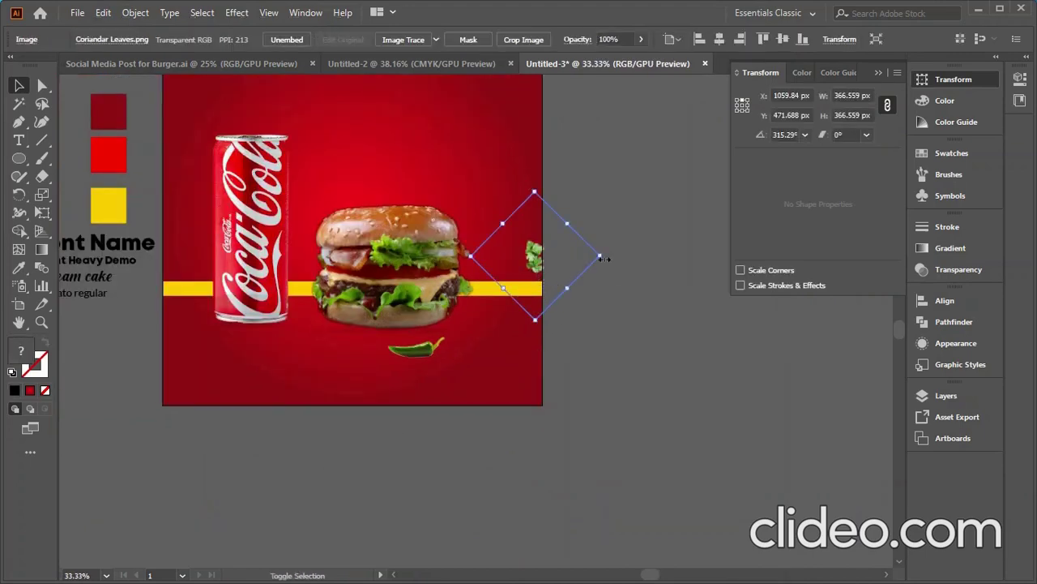
left_click_drag(604, 259, 613, 251)
left_click(613, 318)
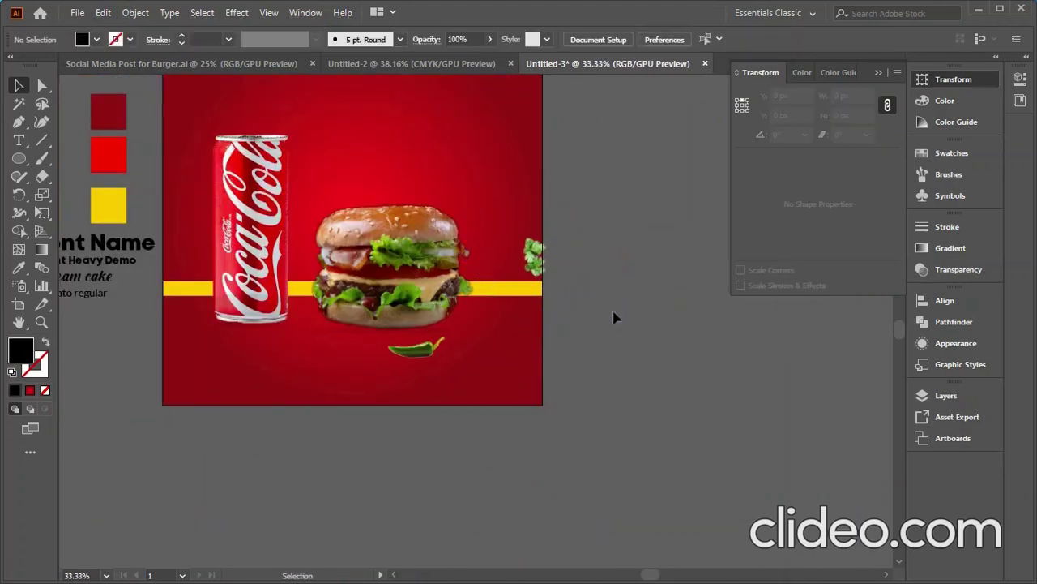
scroll(542, 371, "down", 3)
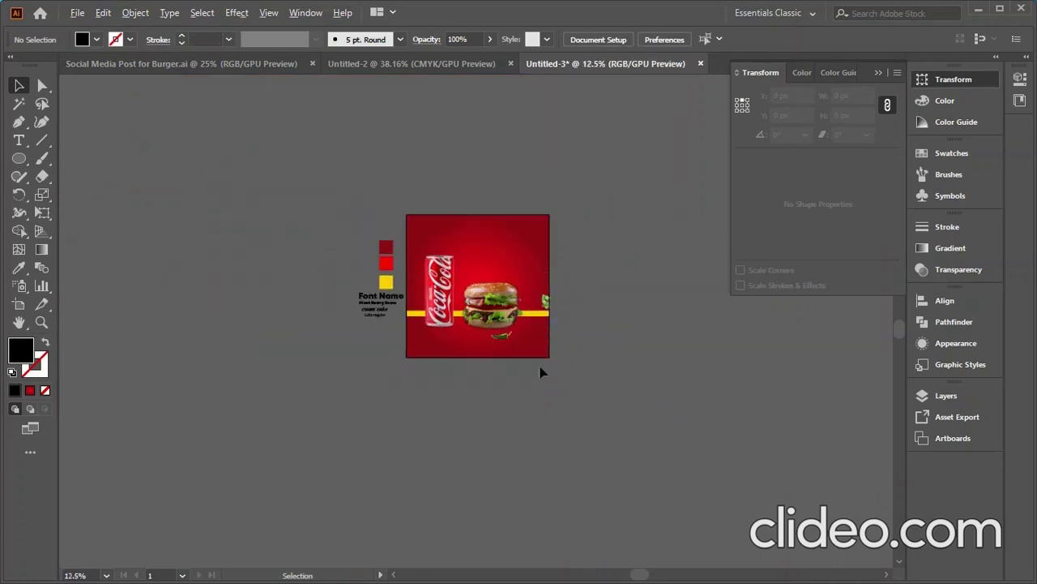
scroll(548, 346, "up", 3)
Step: Move the rotated coriander image up about 20 px
left_click(532, 231)
double_click(531, 231)
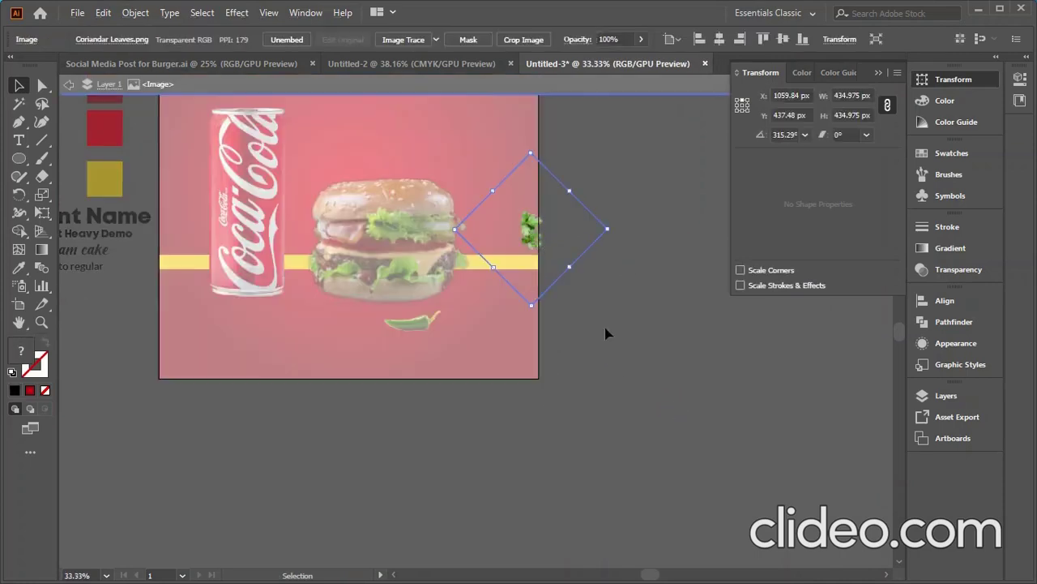
double_click(605, 327)
double_click(536, 253)
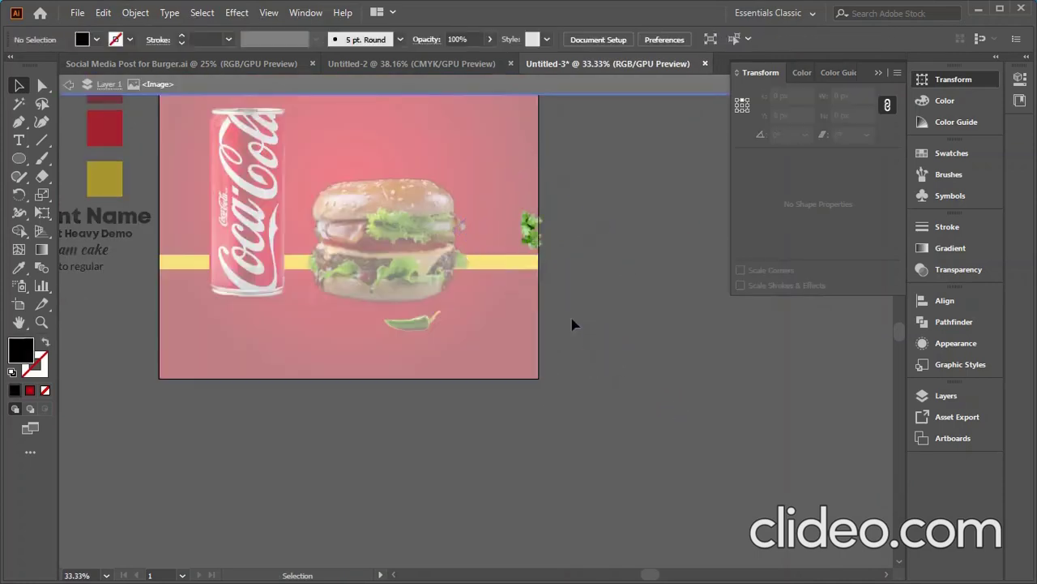
double_click(641, 374)
left_click(527, 232)
left_click_drag(533, 235, 531, 220)
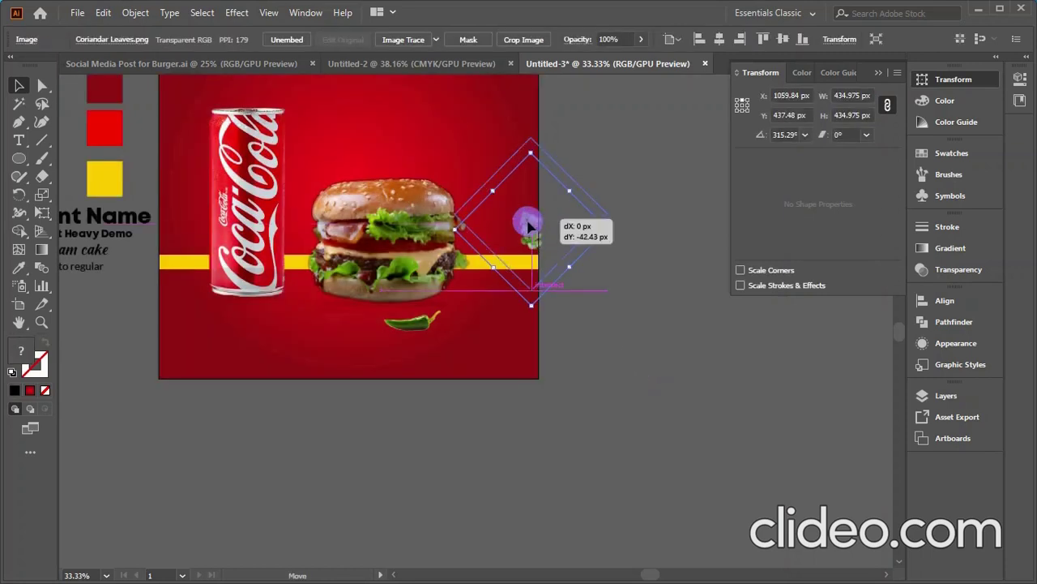
left_click(609, 299)
scroll(610, 298, "down", 2)
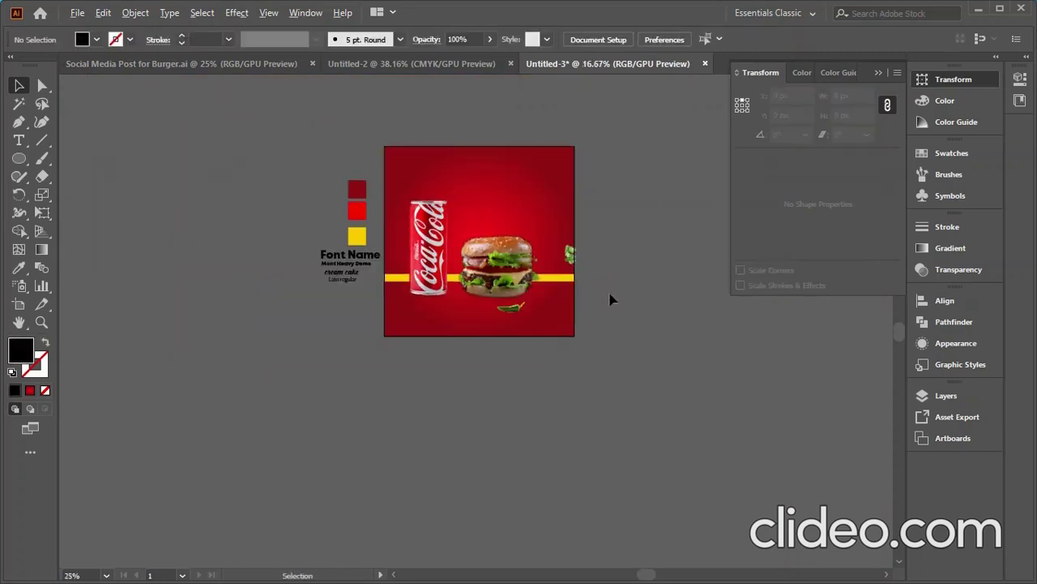
scroll(422, 349, "down", 1)
scroll(260, 406, "down", 1)
scroll(376, 309, "up", 2)
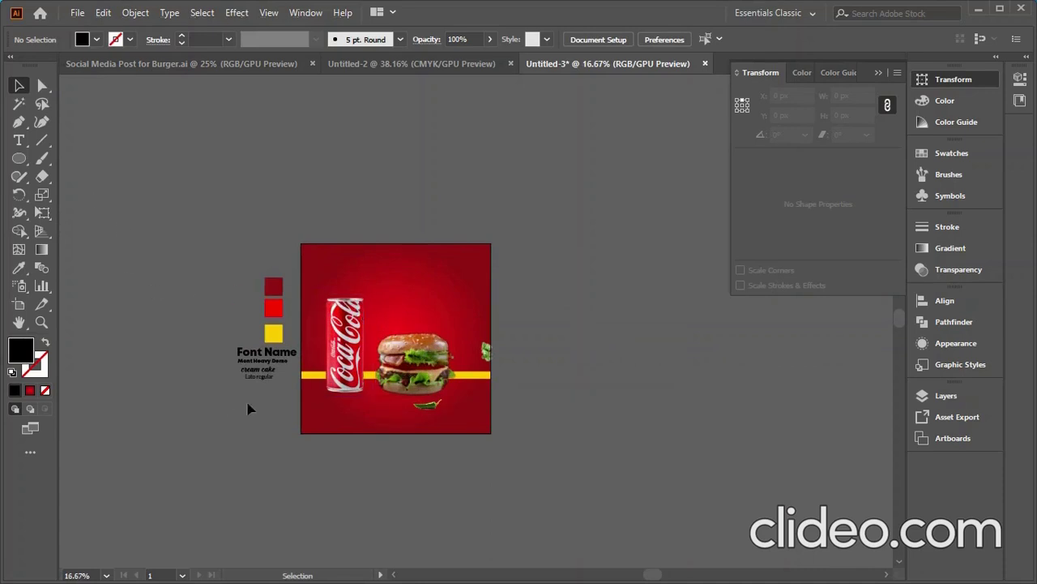
scroll(275, 418, "up", 1)
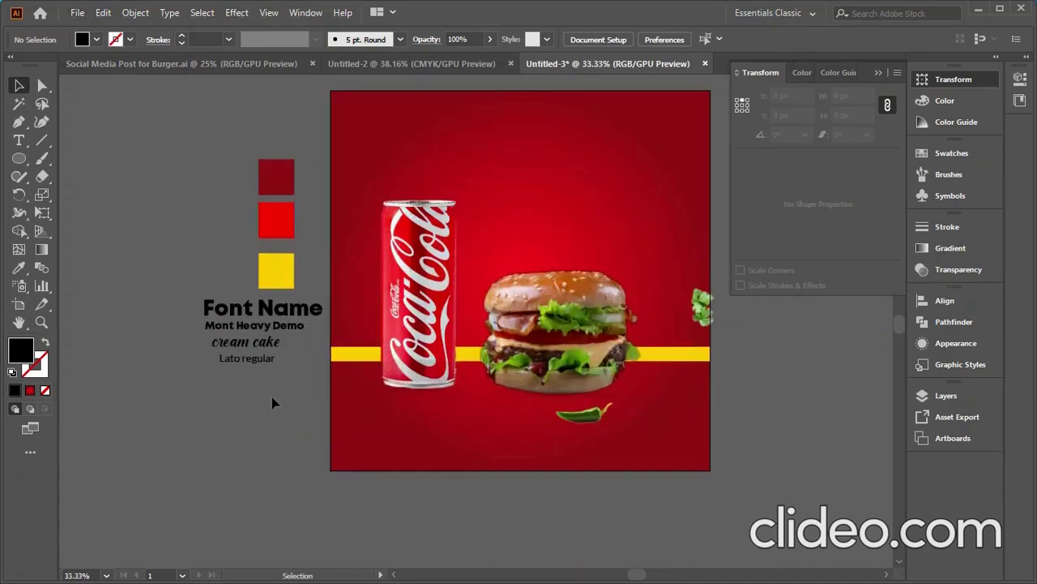
scroll(272, 402, "down", 1)
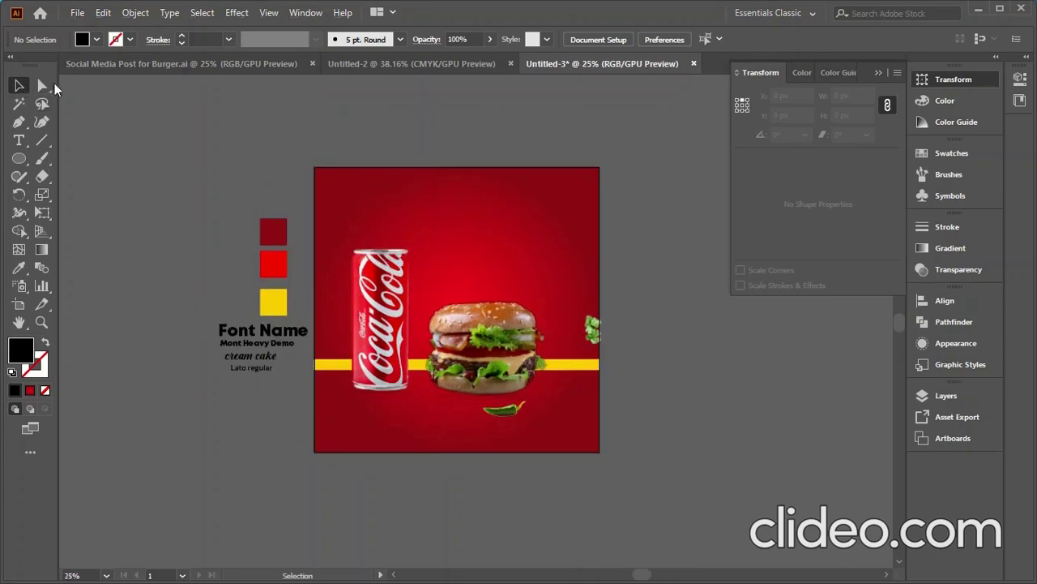
Step: Add the Burger text near the artboard top and enlarge its font size
left_click(19, 139)
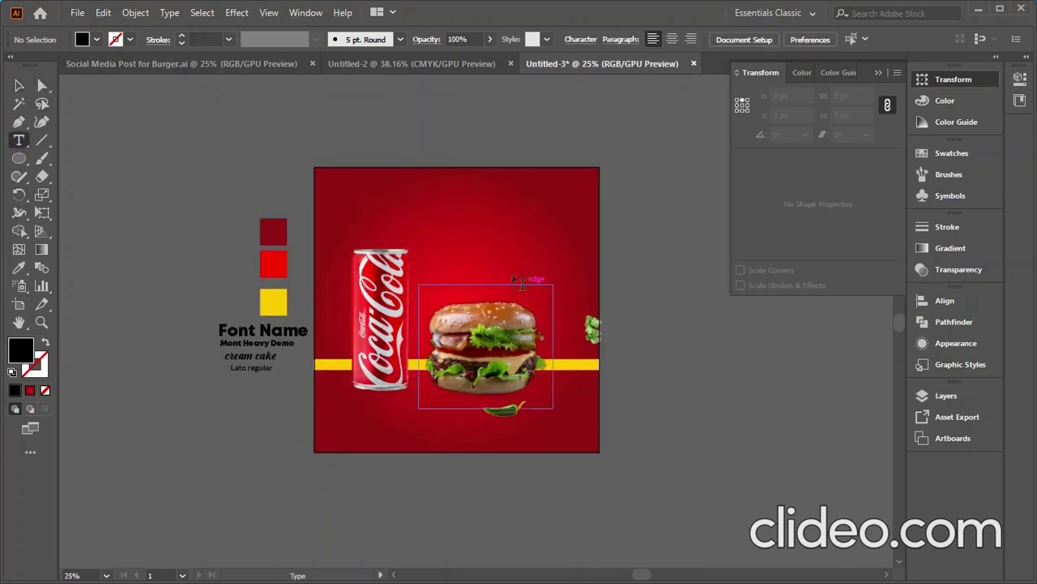
left_click(456, 200)
type("B")
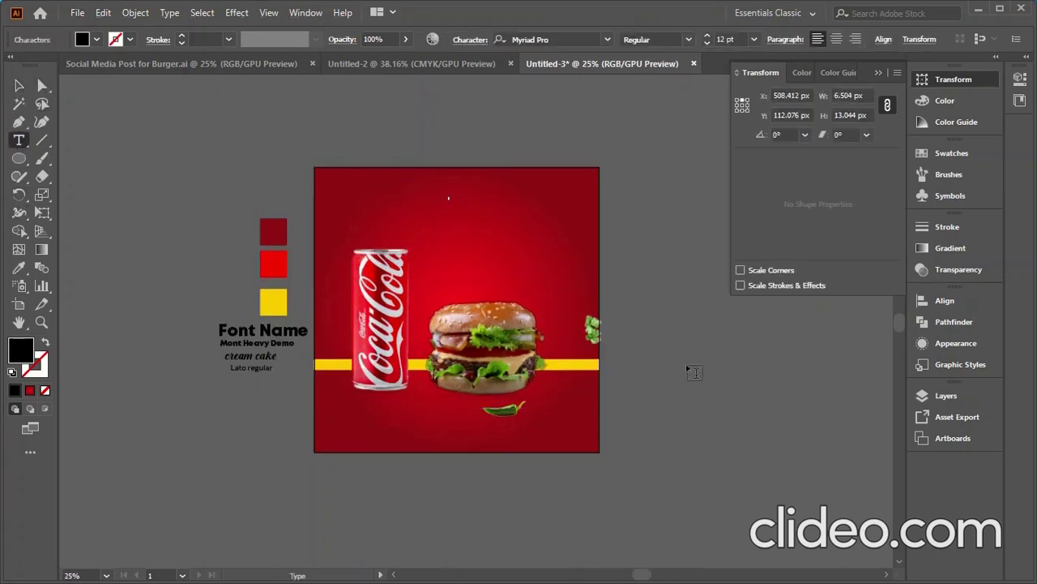
left_click(19, 86)
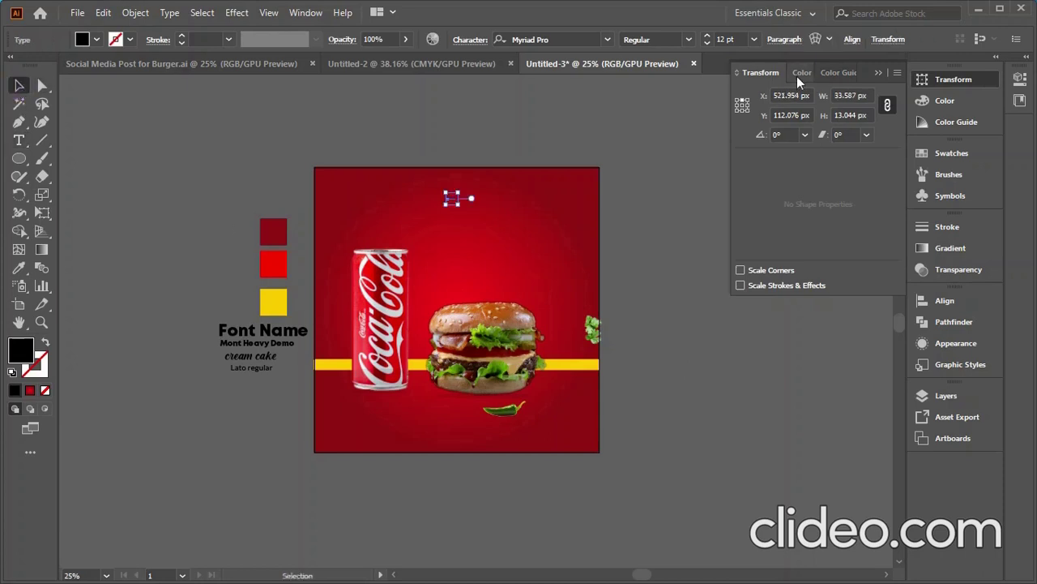
left_click(710, 36)
left_click(709, 36)
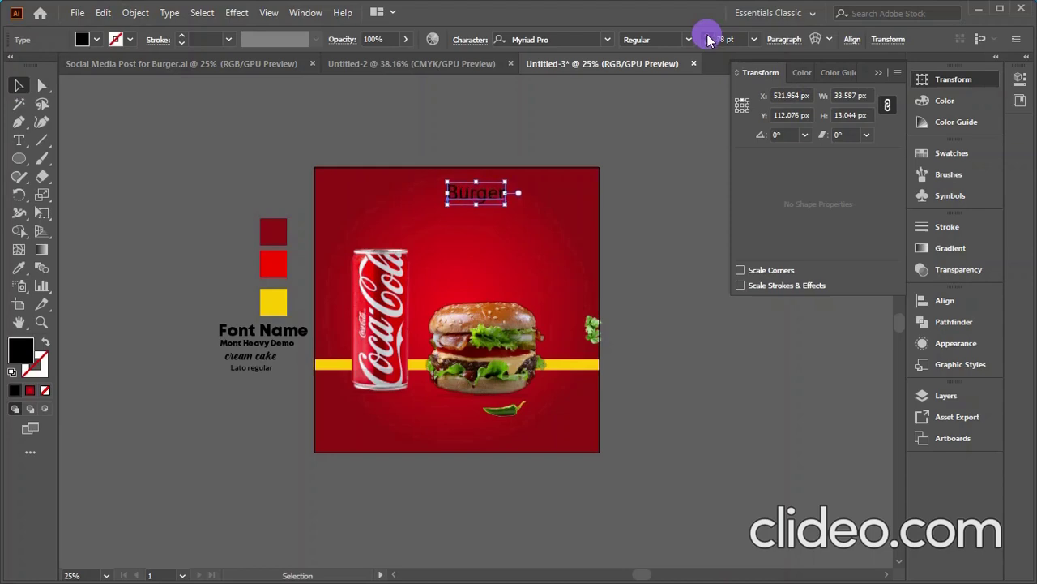
left_click(708, 35)
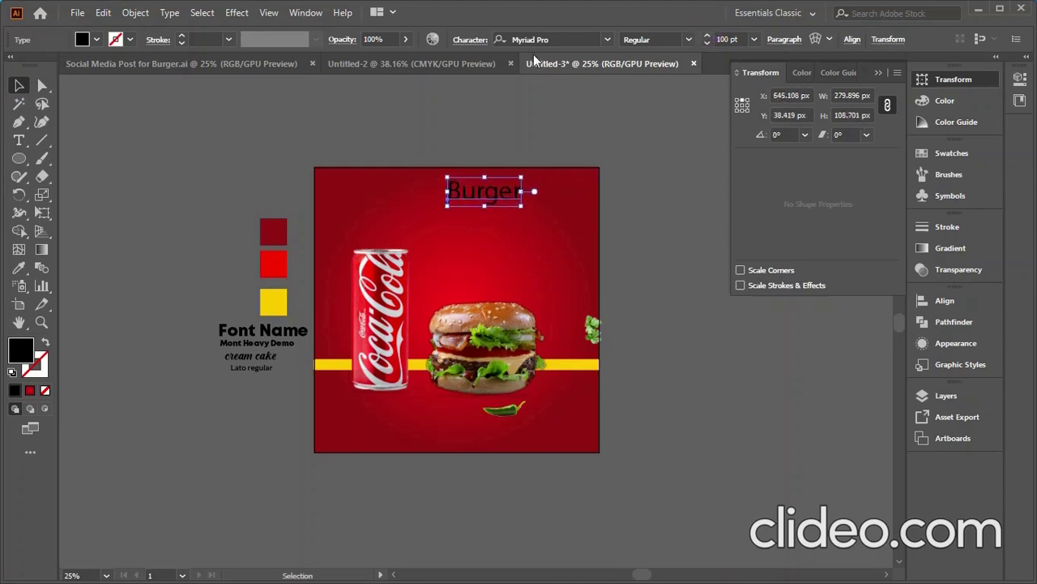
Step: Set Burger's font to Mont Heavy DEMO and shift it toward the centre
left_click(569, 38)
type("mo")
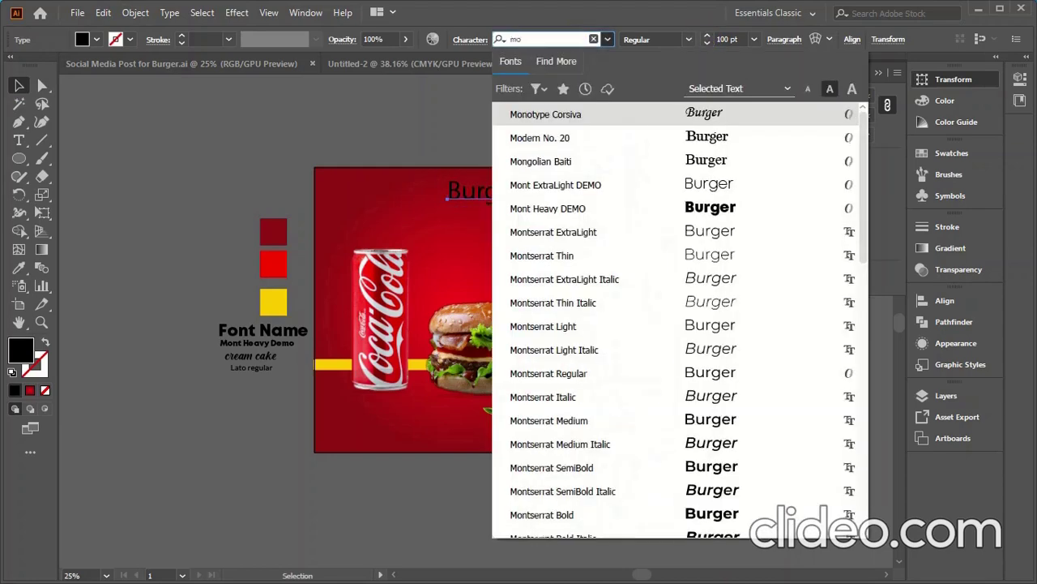
type("nt")
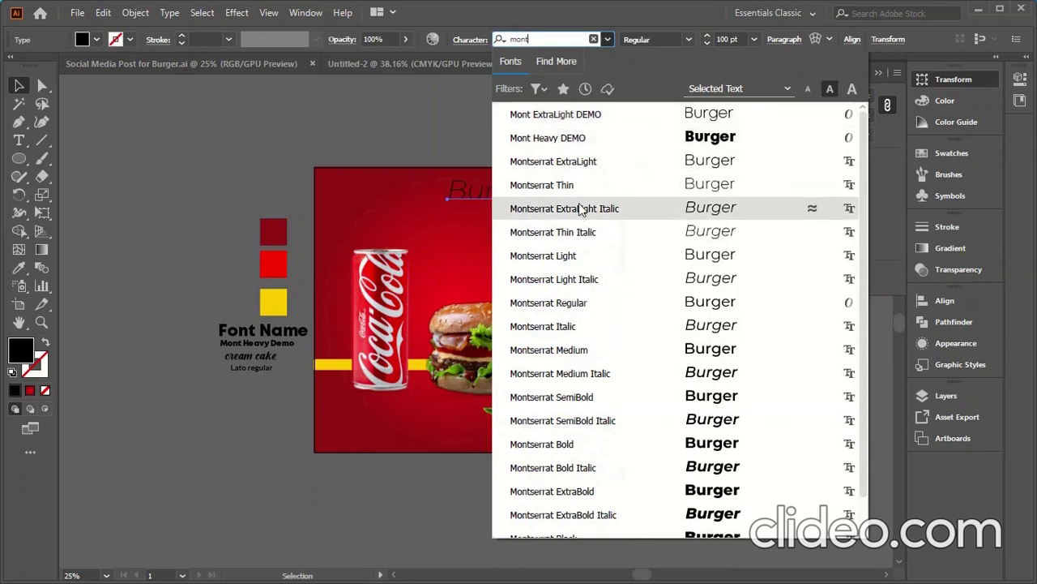
left_click(574, 138)
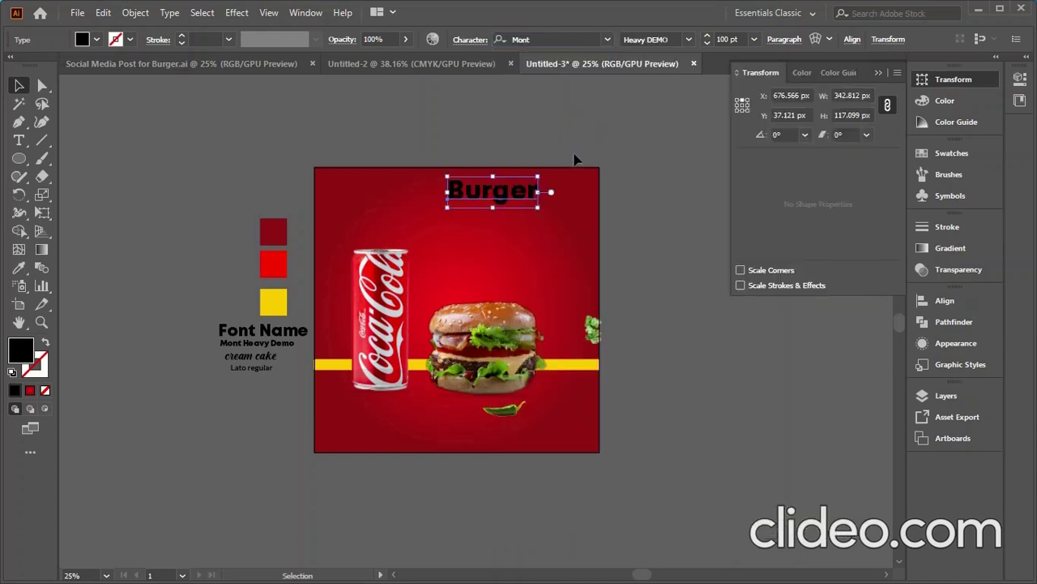
left_click_drag(496, 203, 478, 211)
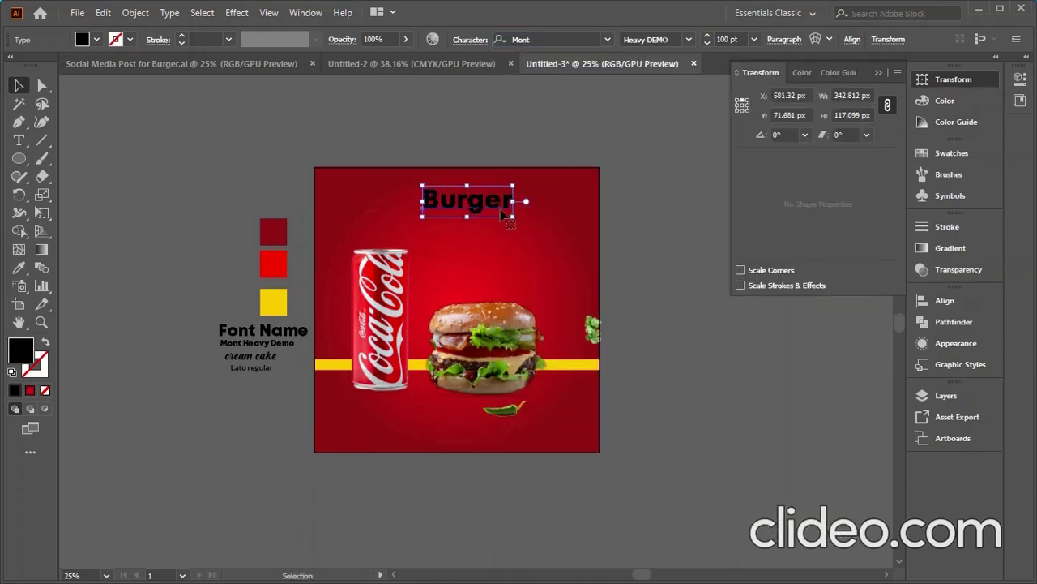
Step: Move the Burger heading down and slightly left near the top centre
scroll(737, 36, "up", 5)
scroll(736, 38, "up", 5)
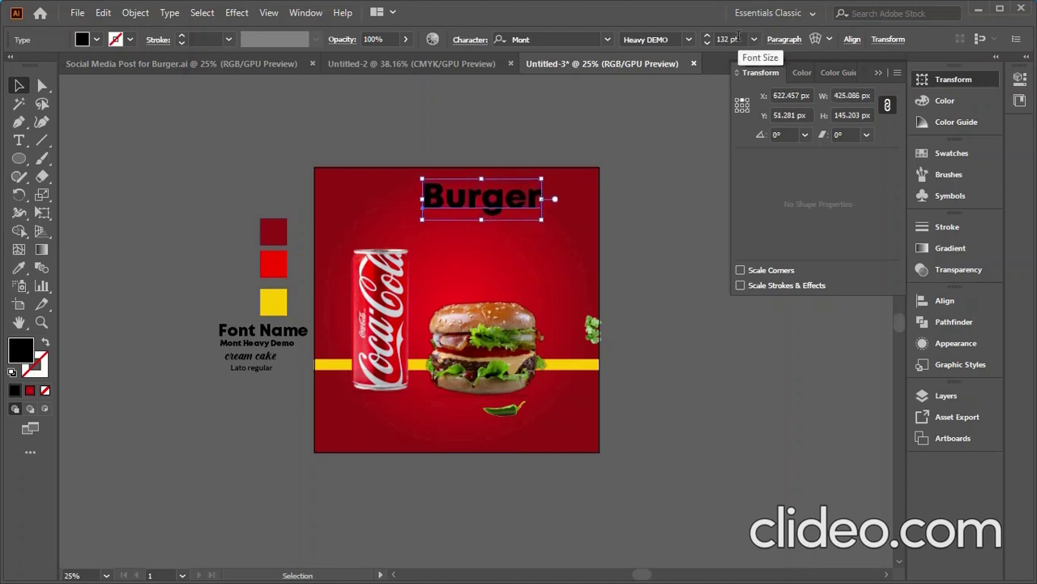
scroll(735, 41, "up", 5)
scroll(736, 39, "up", 3)
scroll(736, 39, "up", 3)
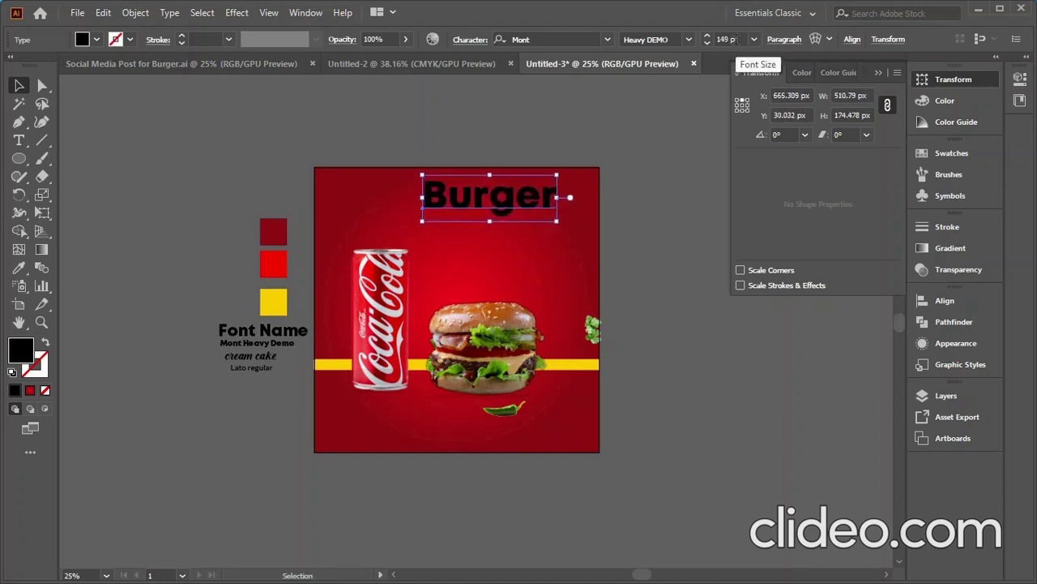
left_click(649, 212)
left_click_drag(492, 209, 482, 228)
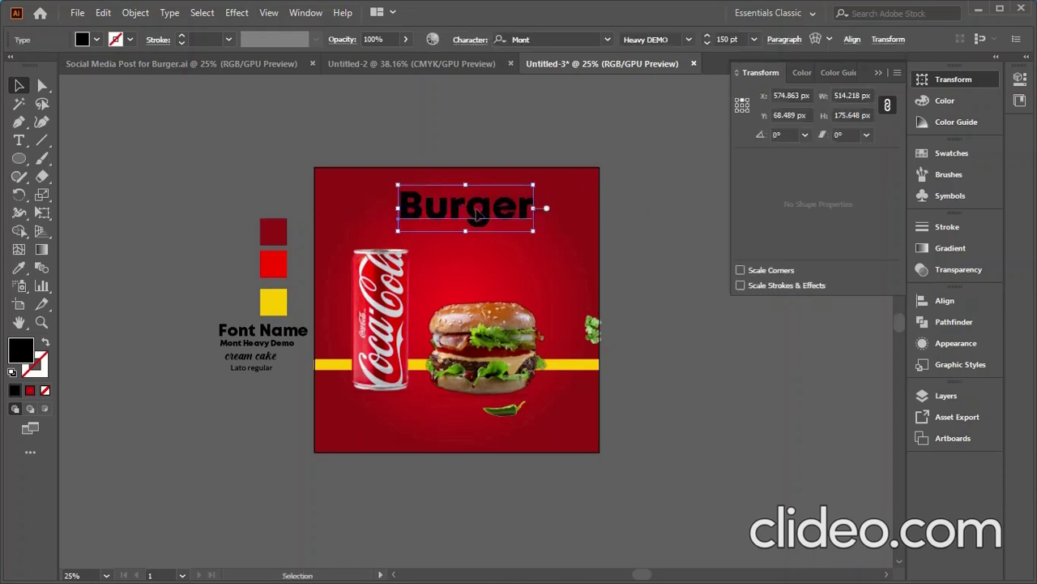
left_click(232, 127)
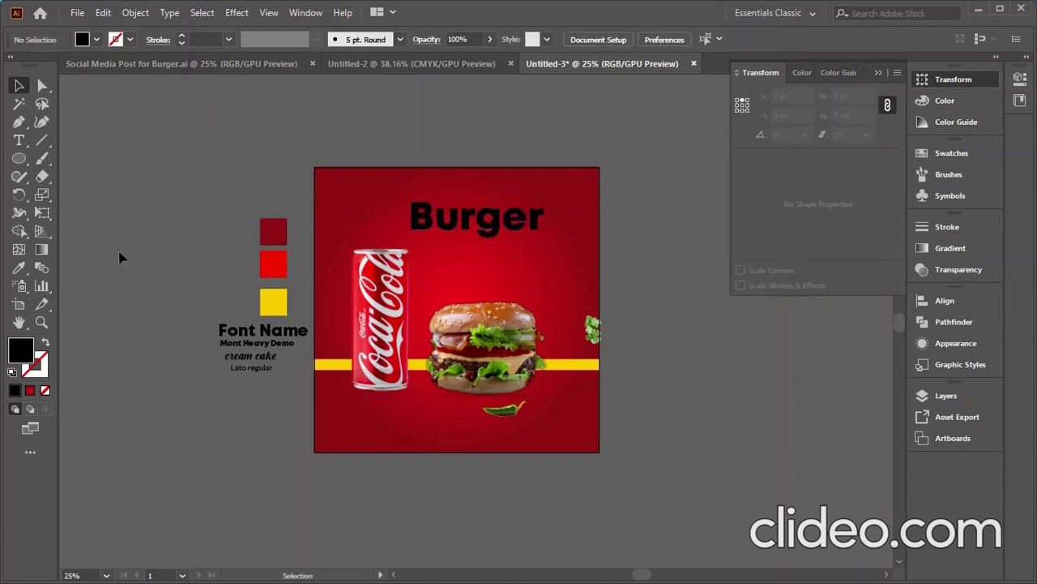
left_click(18, 140)
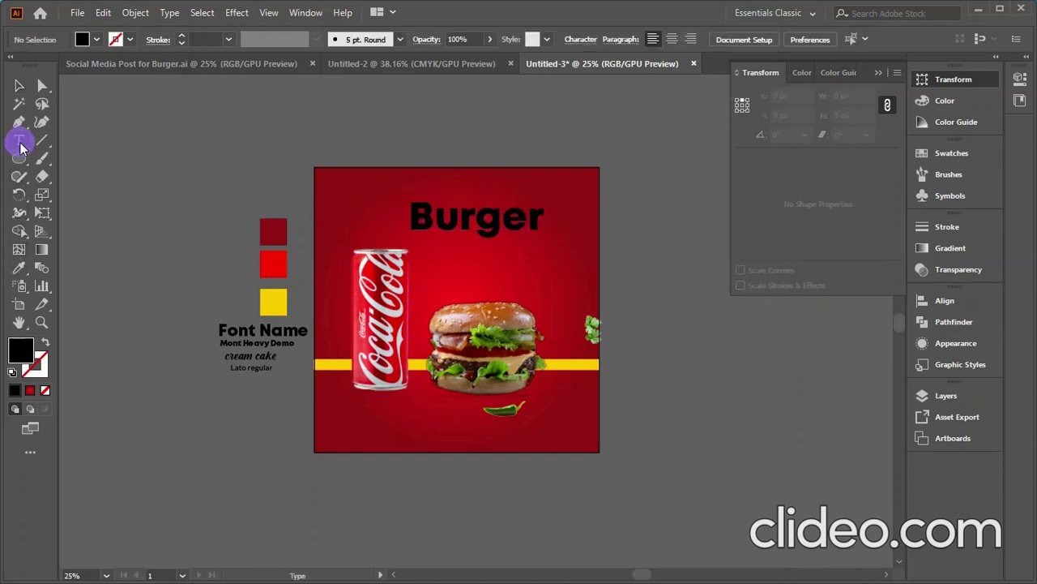
Step: Add a 'Kyla Beef' text line in the Cream Cake font above Burger
left_click(439, 190)
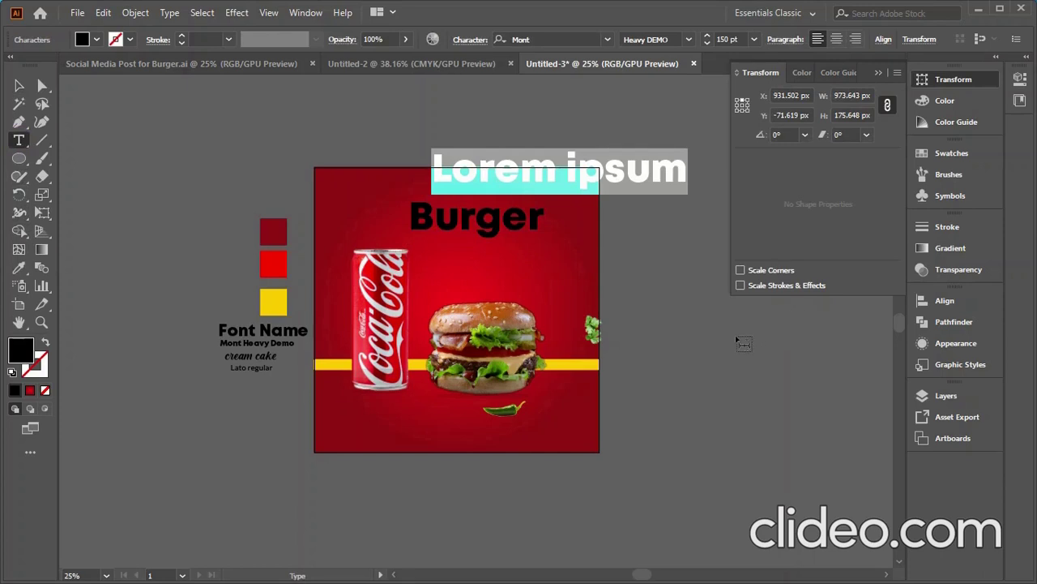
type("Kyla B")
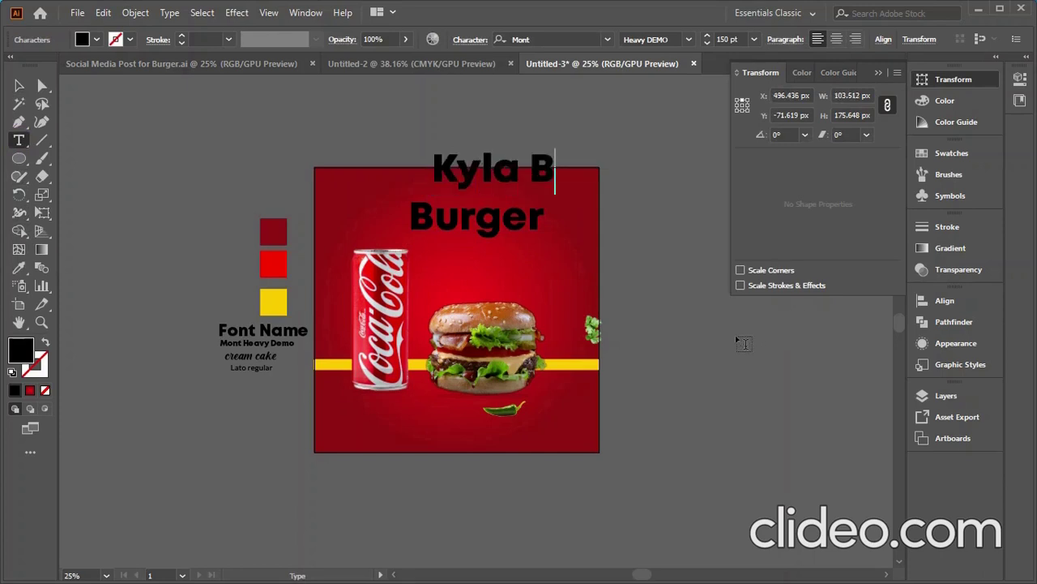
type("eef")
left_click(17, 88)
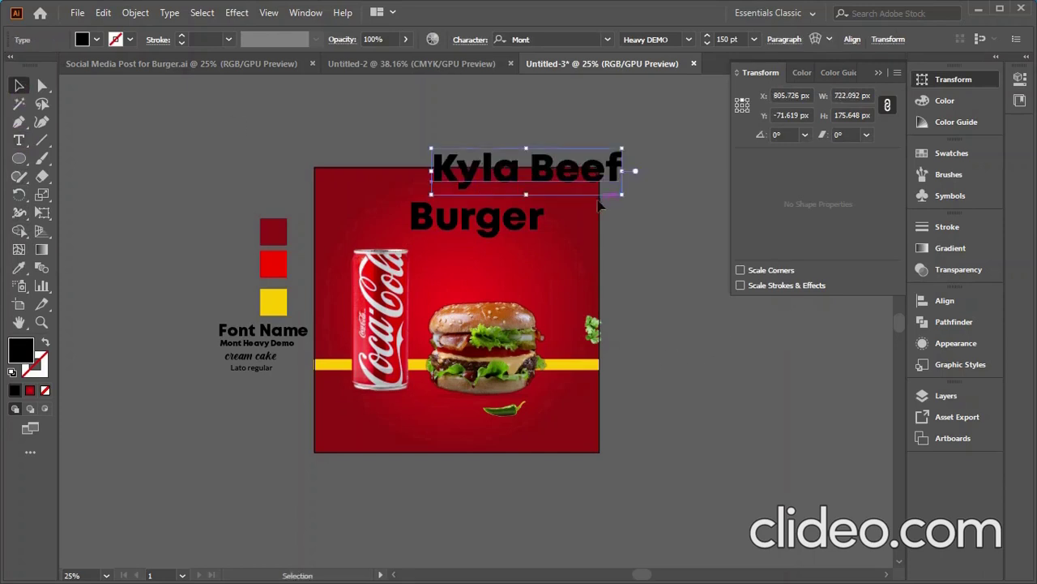
left_click(563, 39)
type("cream")
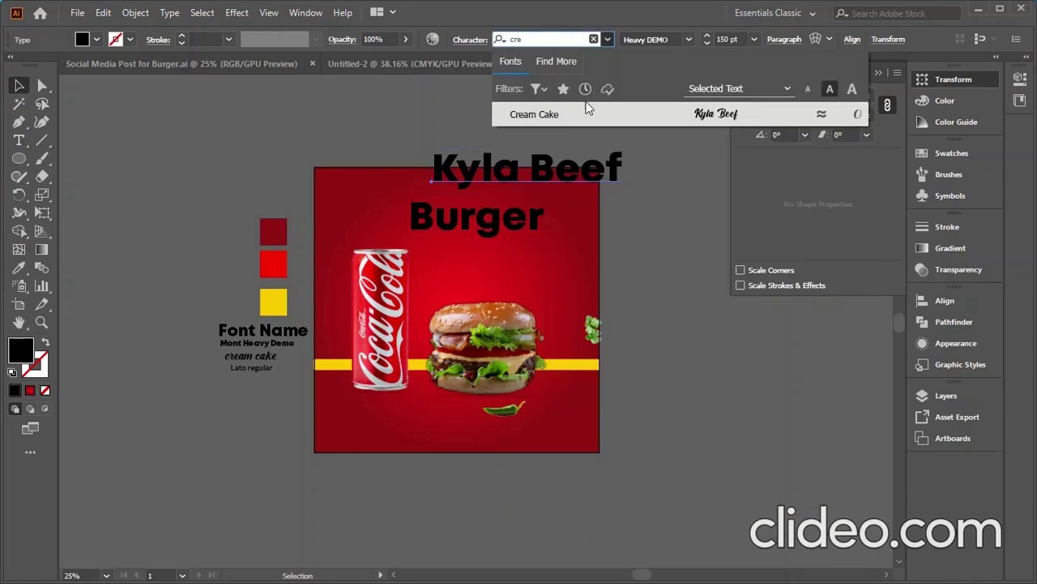
left_click(587, 111)
left_click_drag(484, 180, 484, 197)
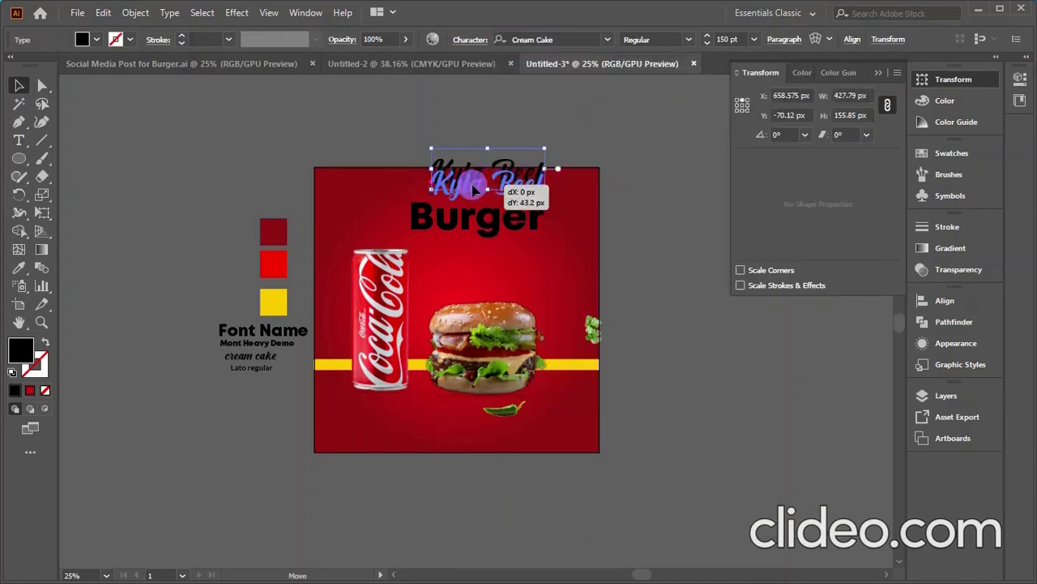
Step: Move the Burger heading up closer to the Kyla Beef line
scroll(726, 39, "down", 5)
scroll(725, 39, "down", 4)
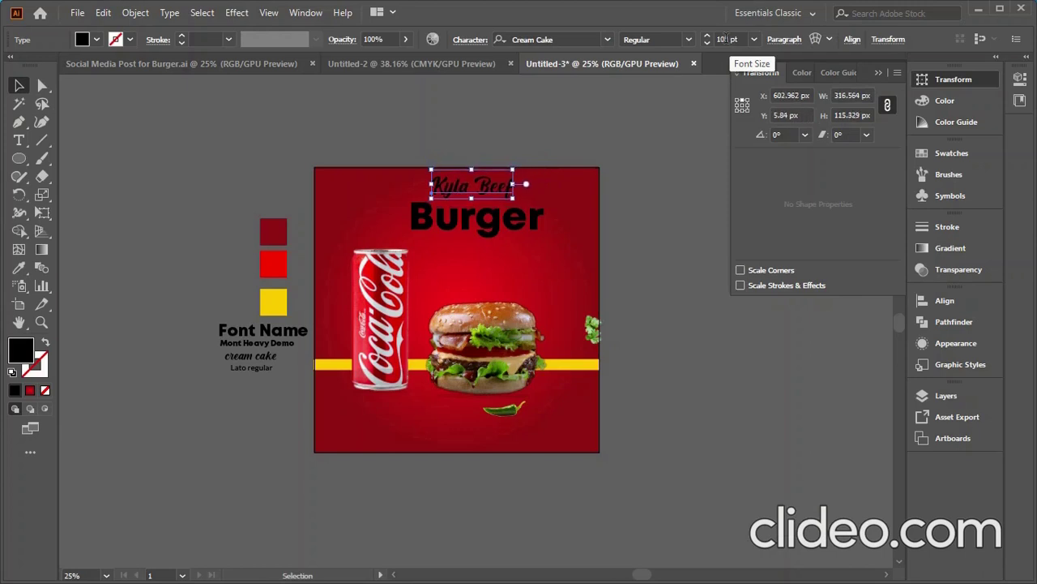
scroll(725, 39, "down", 2)
left_click(641, 213)
left_click(451, 190)
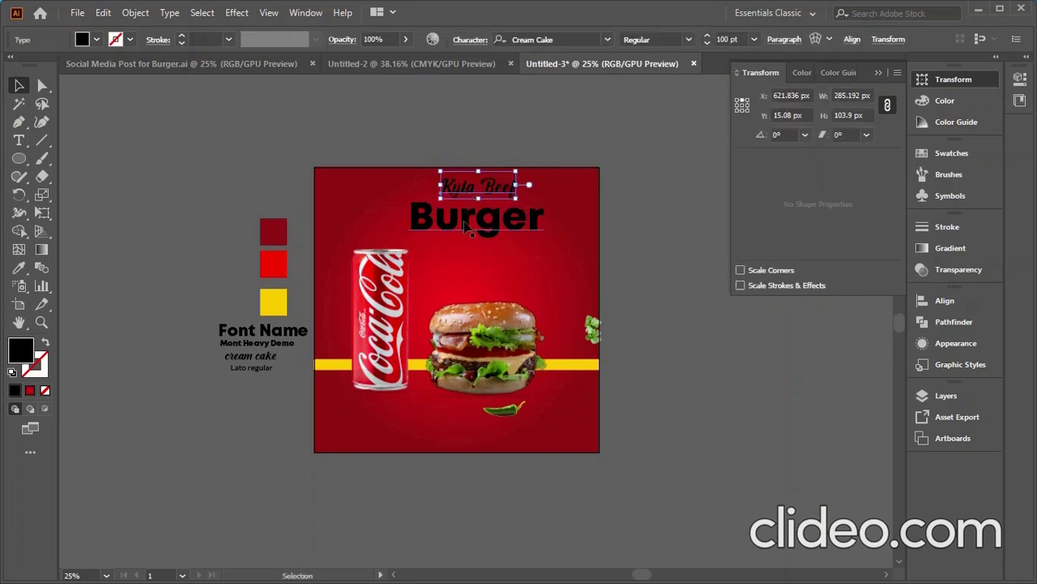
left_click_drag(484, 244, 484, 233)
left_click(648, 255)
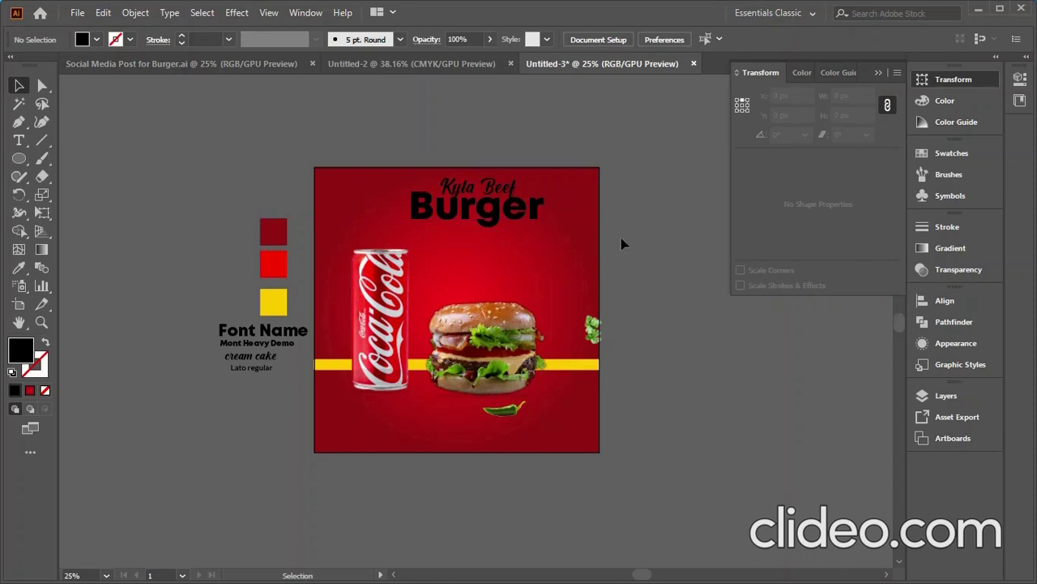
Step: Eyedropper the yellow swatch onto Burger and the can's white onto Kyla Beef
left_click(447, 211)
left_click(18, 267)
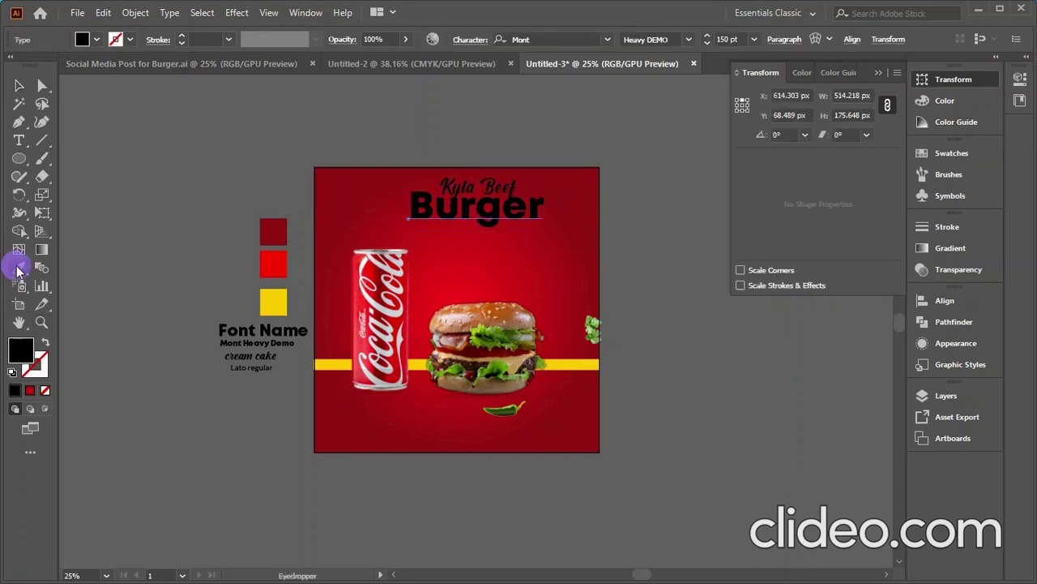
left_click(276, 303)
left_click(20, 85)
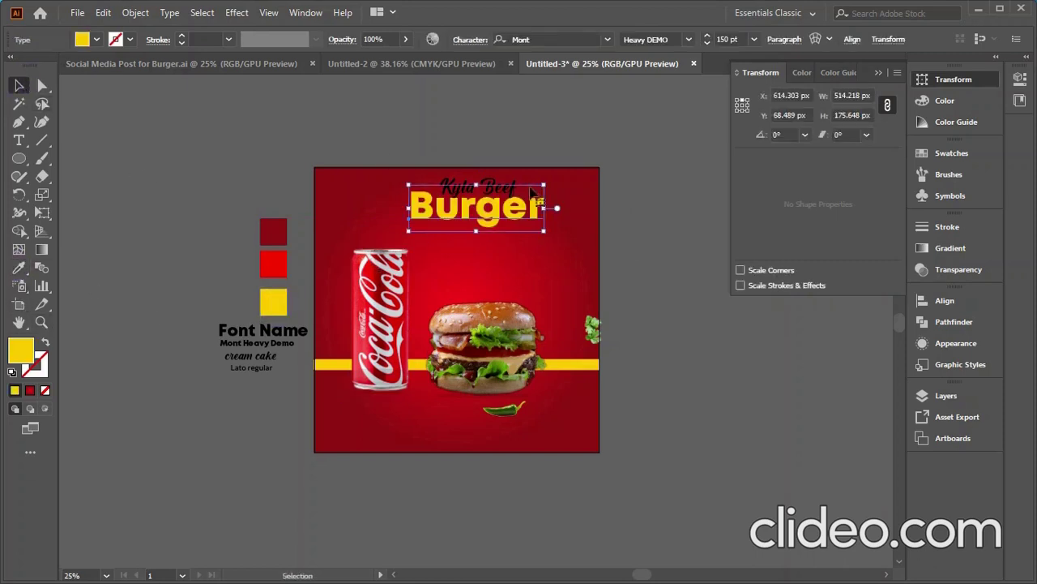
left_click(510, 191)
left_click(19, 267)
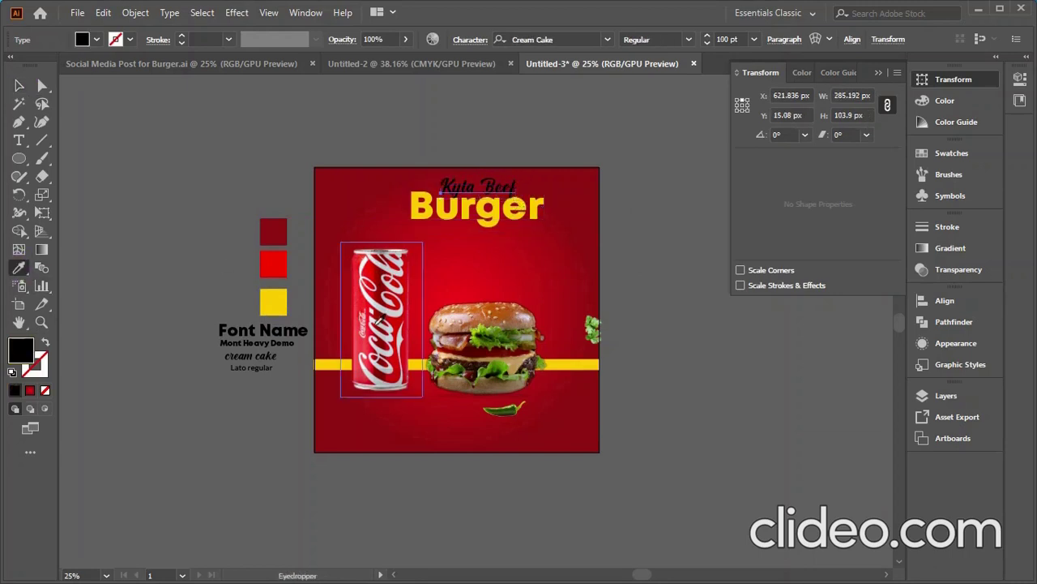
left_click(386, 312)
left_click(19, 85)
left_click(232, 238)
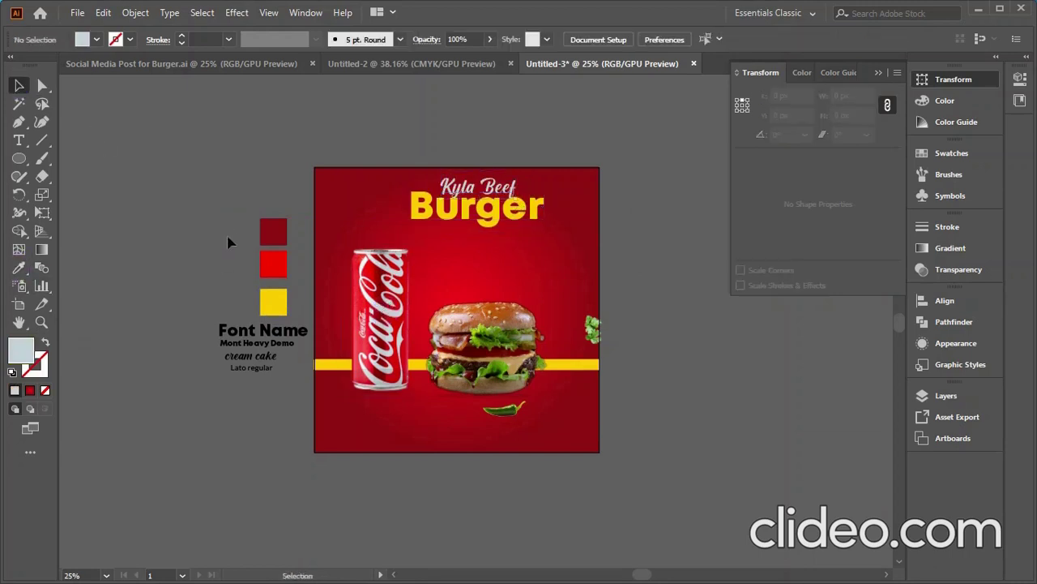
Step: Enlarge the first letter B of Burger to about 252 pt
left_click(421, 206)
double_click(422, 207)
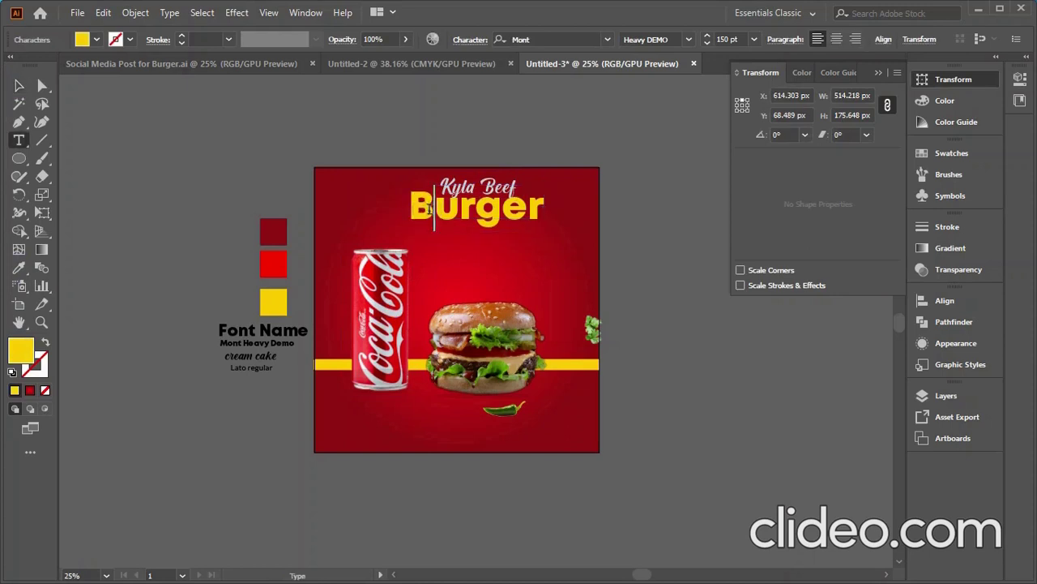
left_click_drag(410, 204, 434, 204)
scroll(733, 38, "up", 15)
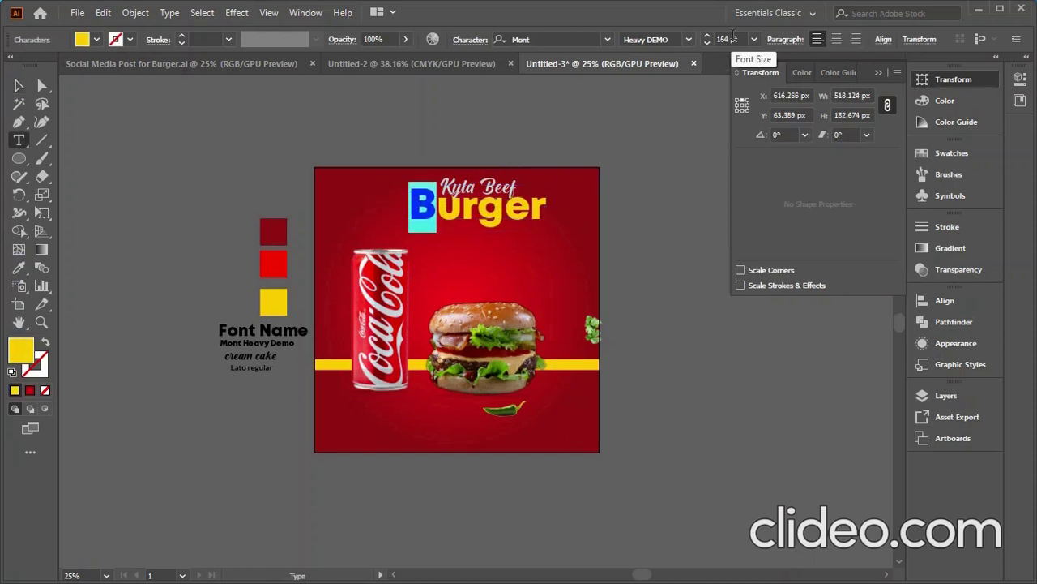
scroll(740, 36, "up", 15)
scroll(740, 35, "up", 15)
scroll(740, 35, "up", 13)
scroll(740, 36, "up", 11)
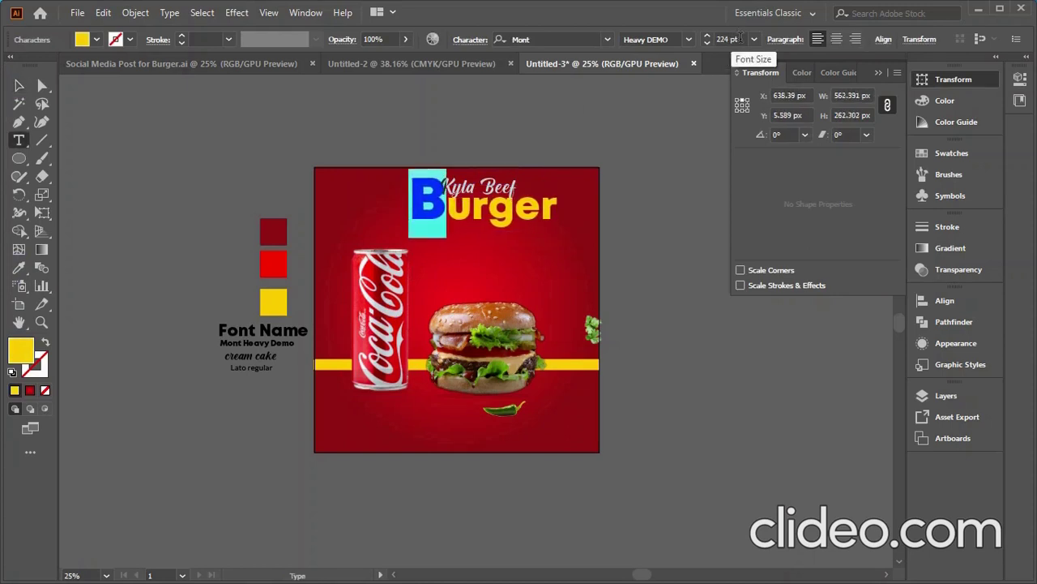
scroll(738, 39, "up", 11)
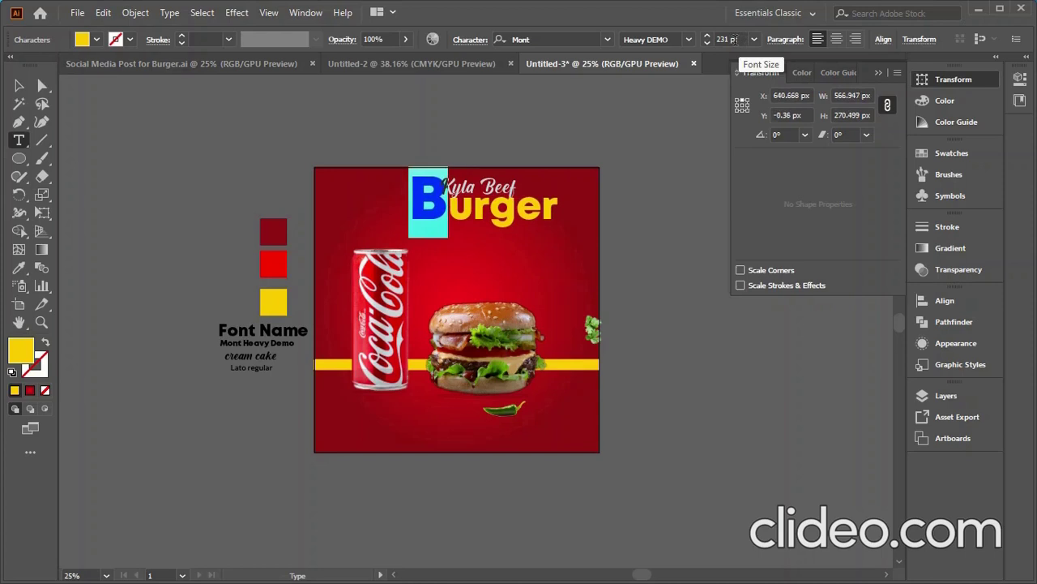
scroll(730, 39, "up", 8)
scroll(729, 38, "up", 6)
scroll(729, 39, "up", 6)
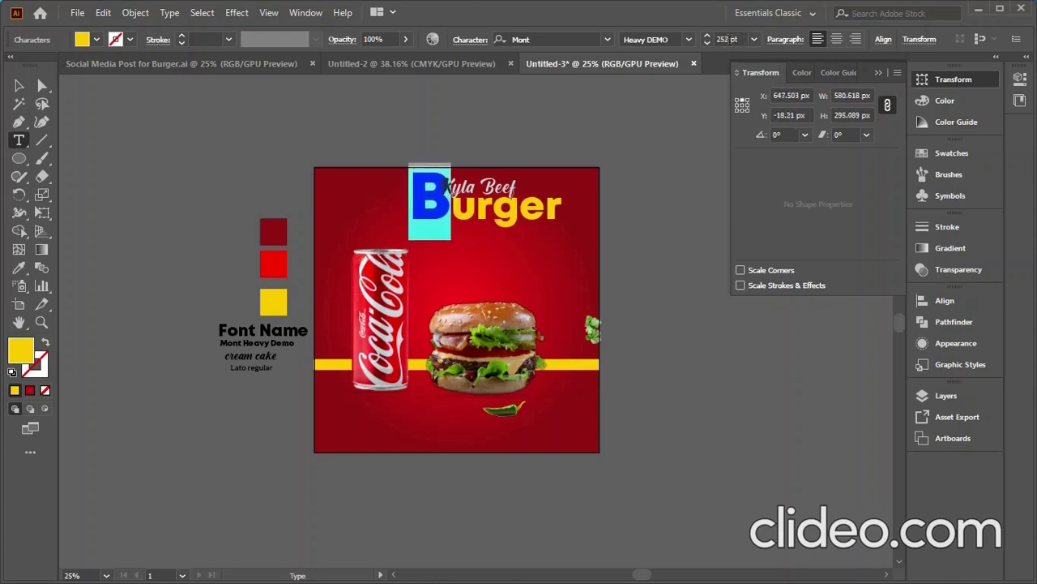
key("Escape")
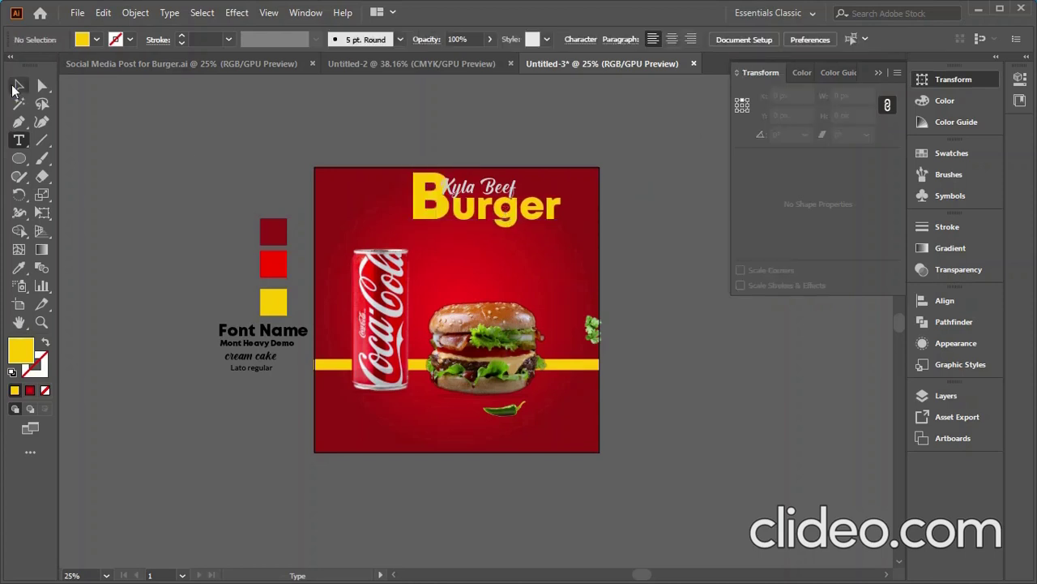
Step: Nudge the Kyla Beef line upward with two arrow-key presses
left_click(17, 86)
left_click(470, 204)
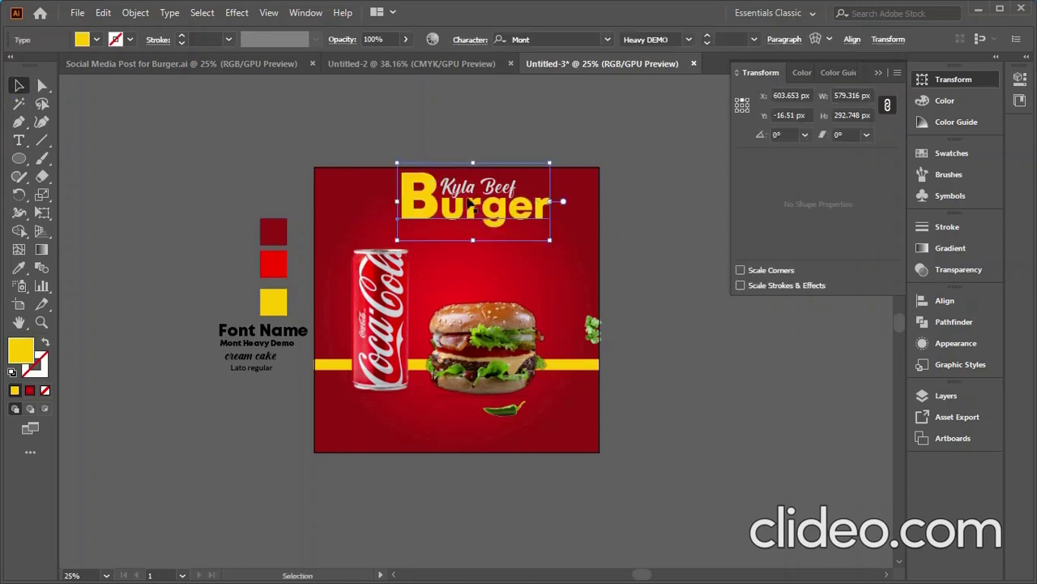
left_click(468, 195)
key("Up")
key("Up")
key("Up")
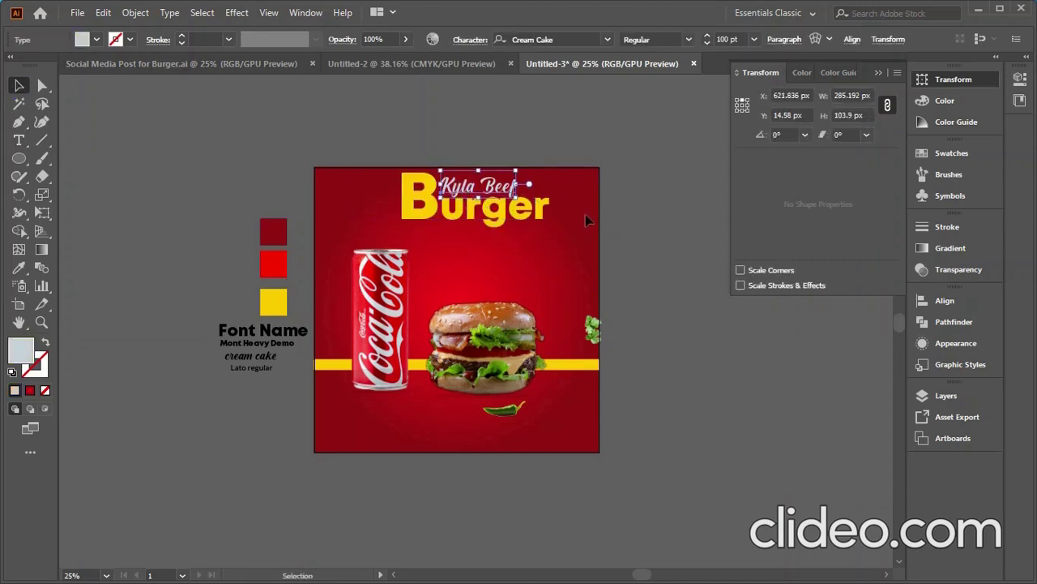
key("Up")
key("Up")
key("Up")
left_click(690, 305)
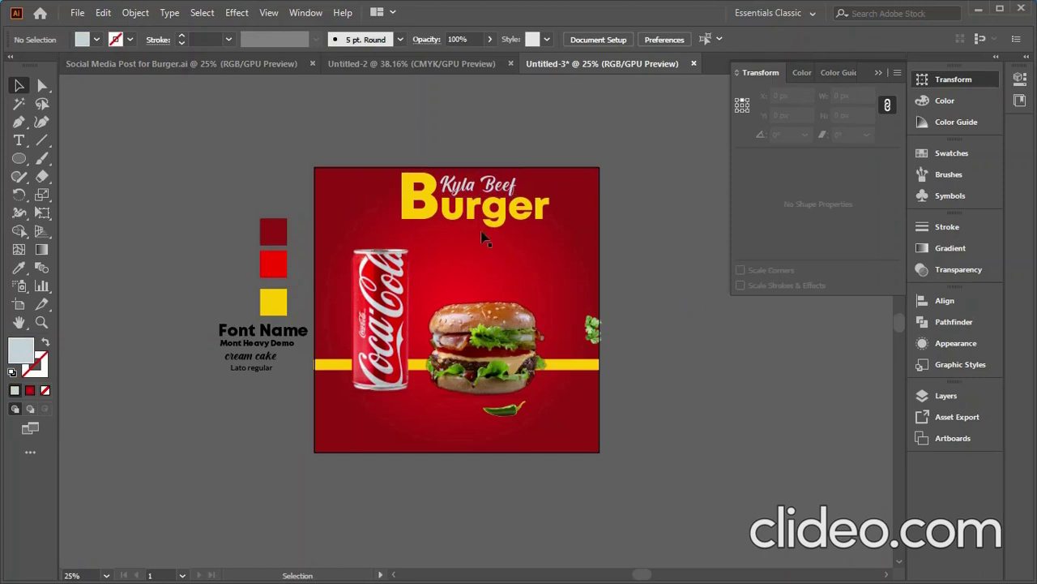
Step: Move Burger slightly down and Kyla Beef down snugly above it
left_click(468, 212)
left_click_drag(468, 212, 470, 219)
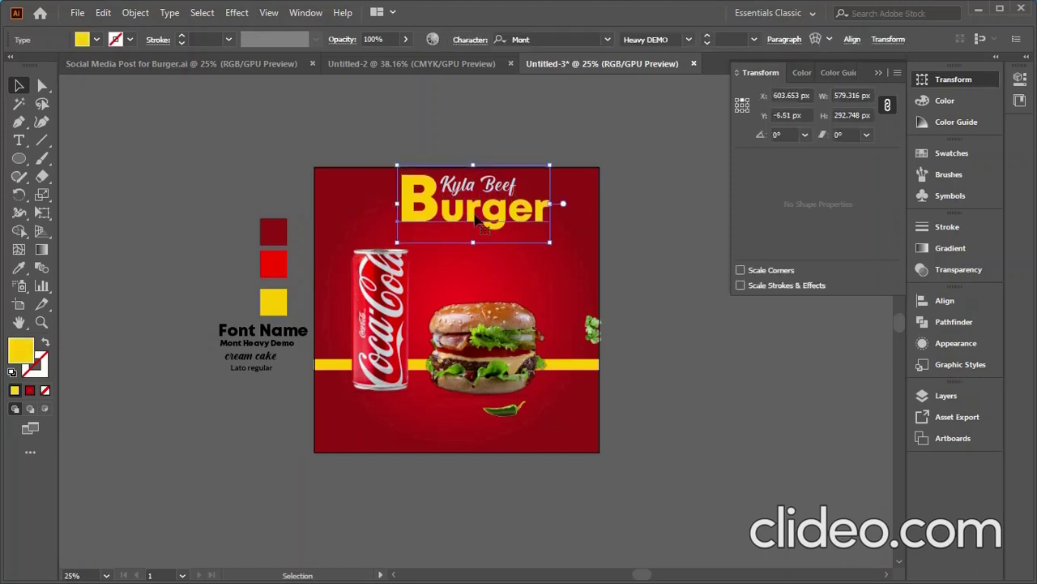
left_click(602, 266)
left_click(466, 189)
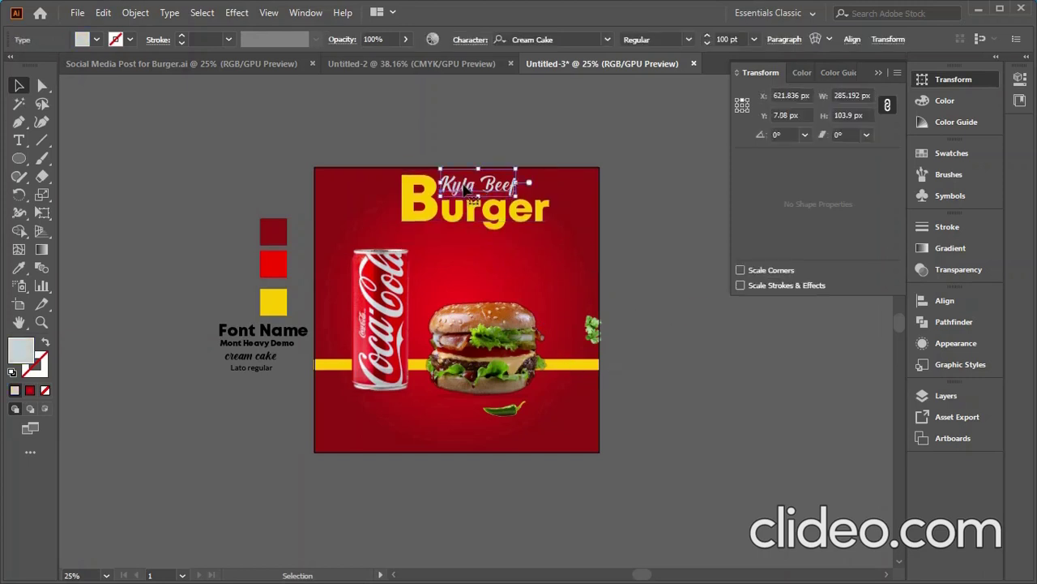
left_click_drag(467, 191, 468, 194)
left_click(687, 372)
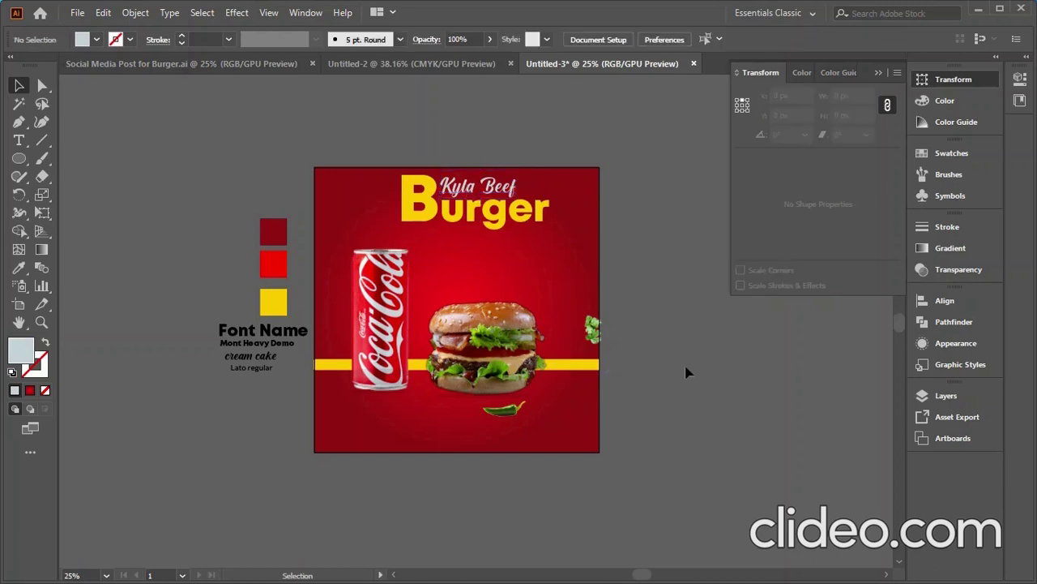
scroll(653, 260, "down", 3)
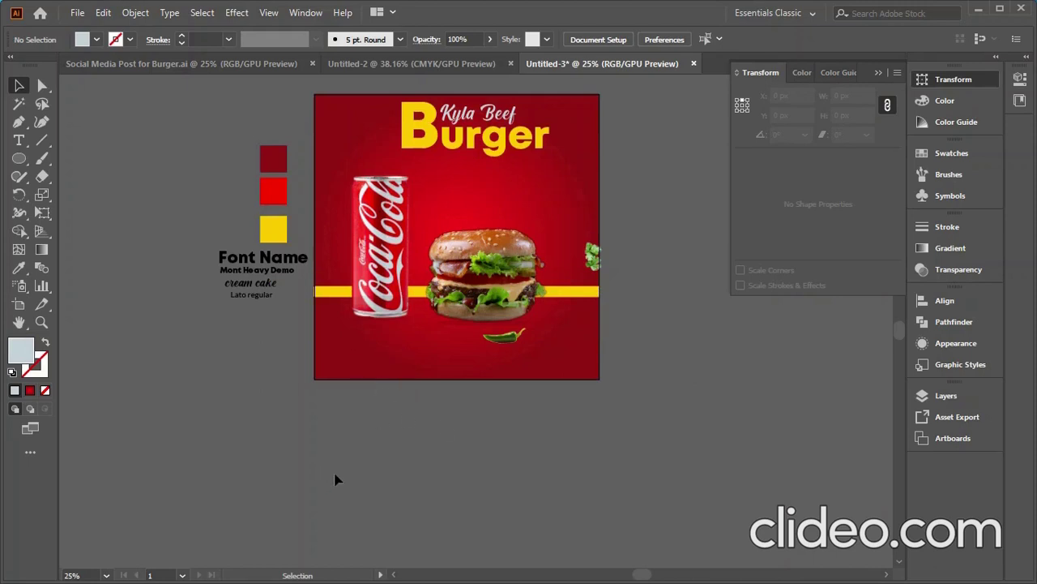
Step: Place the Logo for food-01 Chef image at the artboard's top-left
left_click(78, 11)
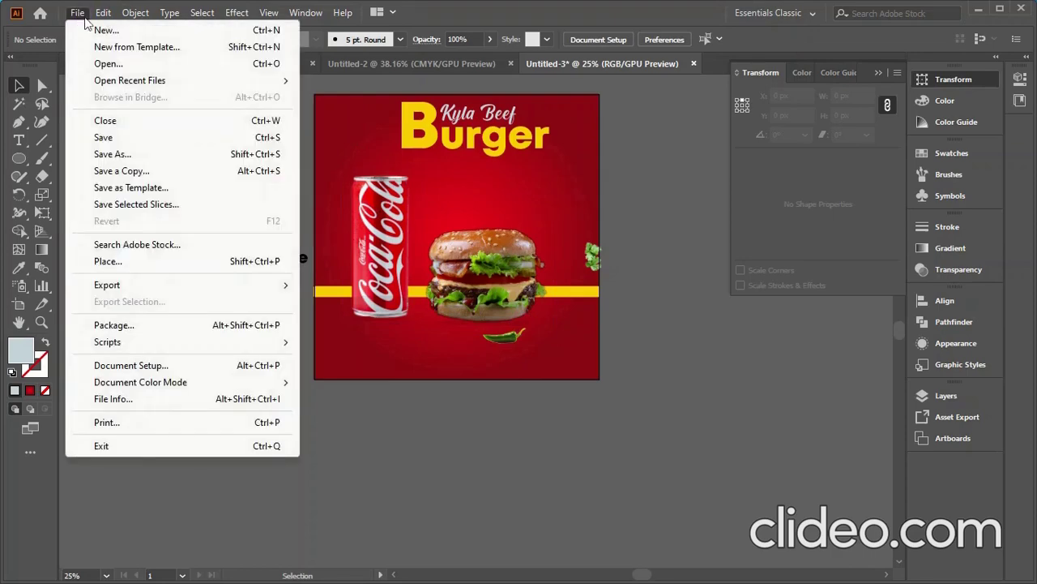
left_click(108, 261)
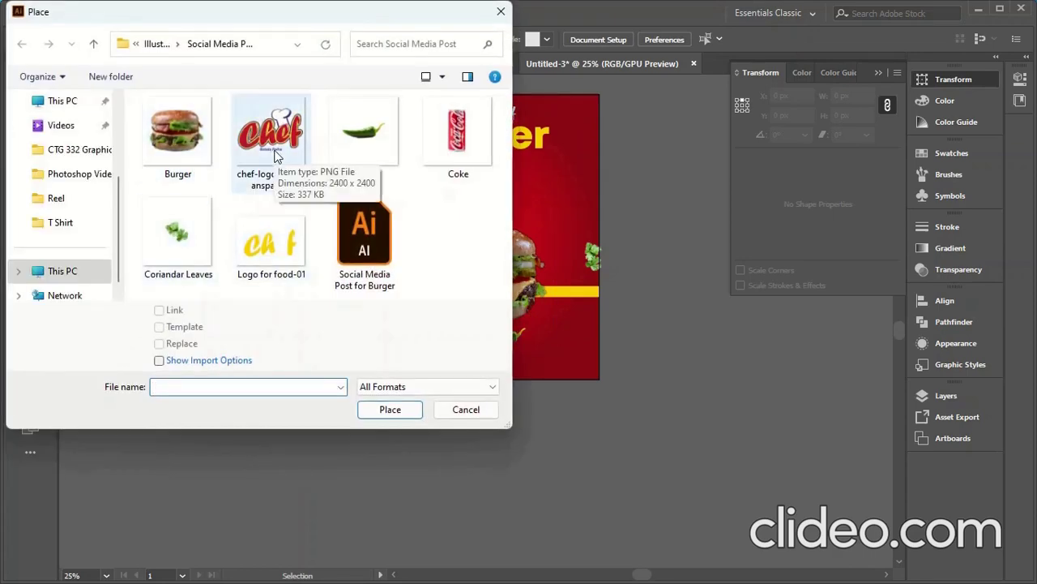
left_click(271, 235)
left_click(388, 411)
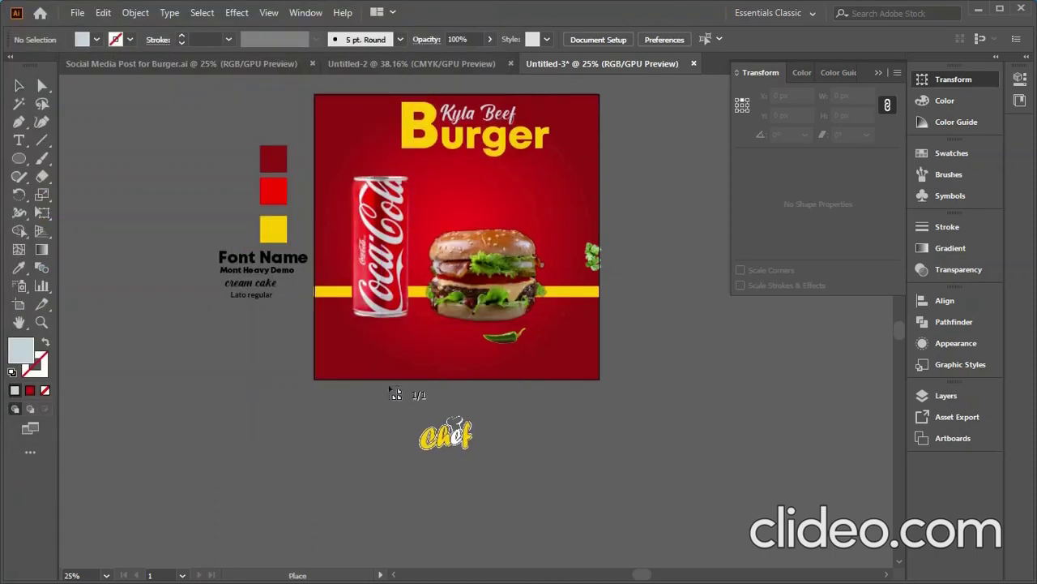
left_click(318, 104)
left_click(696, 412)
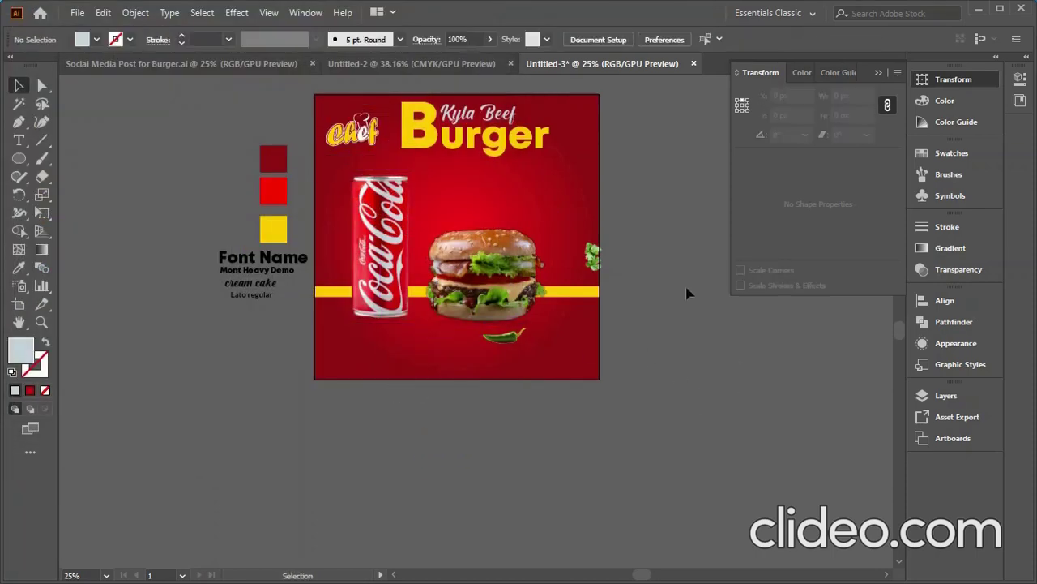
Step: Group the Kyla Beef and Burger text lines into one heading object
left_click(477, 112)
left_click(489, 148, "shift")
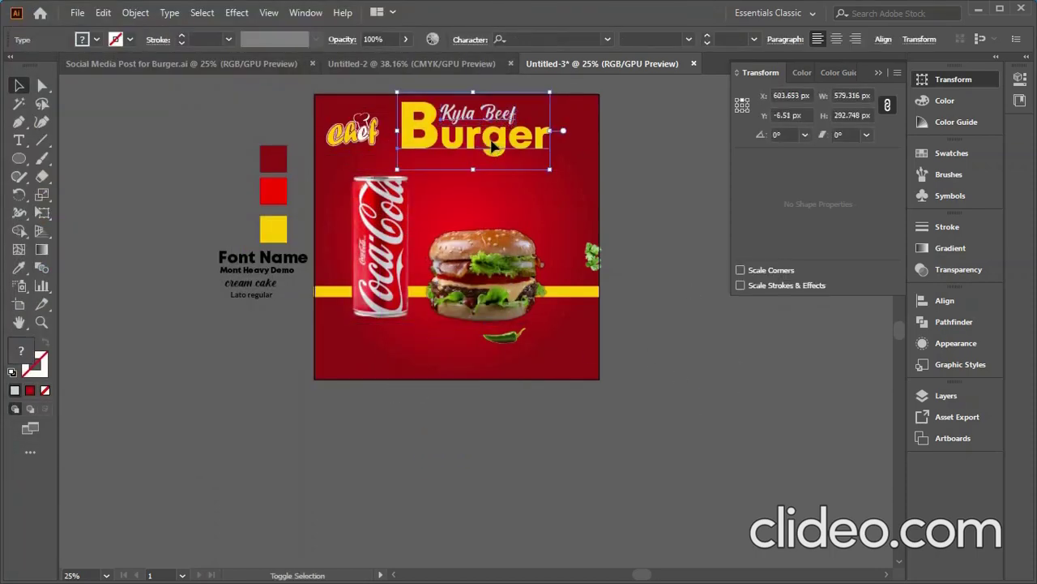
right_click(492, 141)
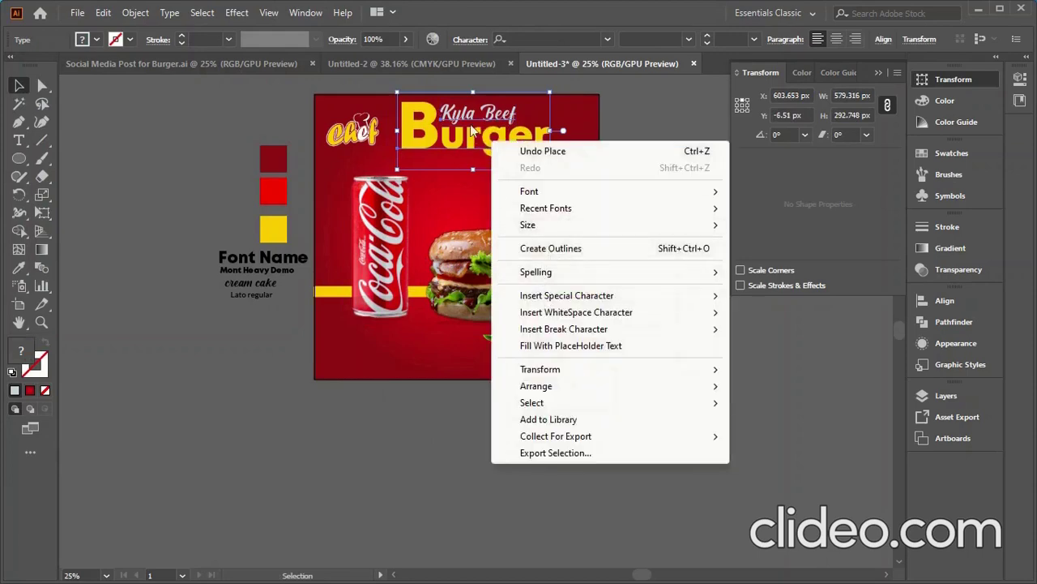
right_click(462, 134)
left_click(785, 385)
left_click(502, 121)
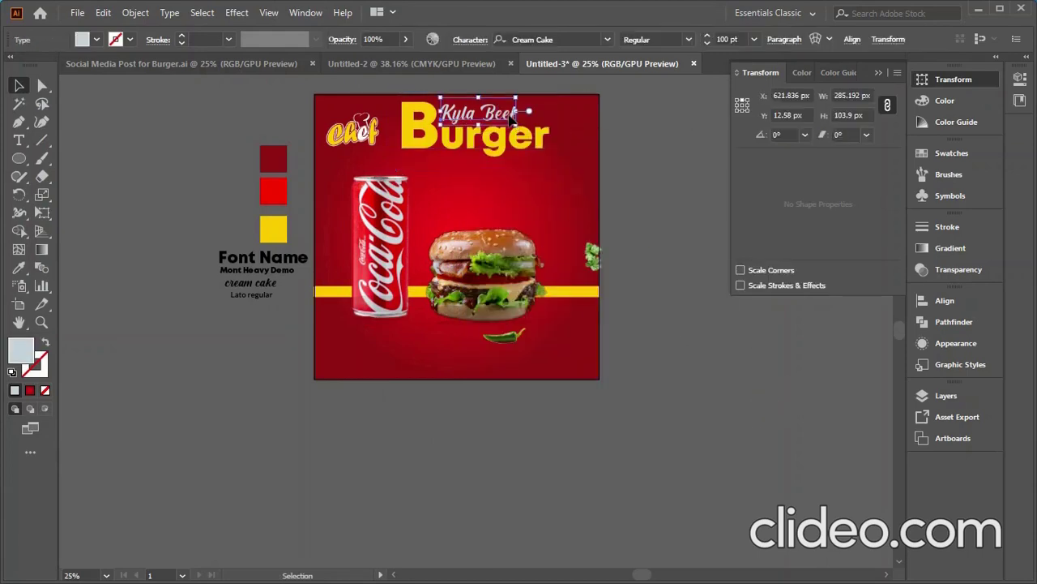
left_click(496, 143, "shift")
right_click(494, 143)
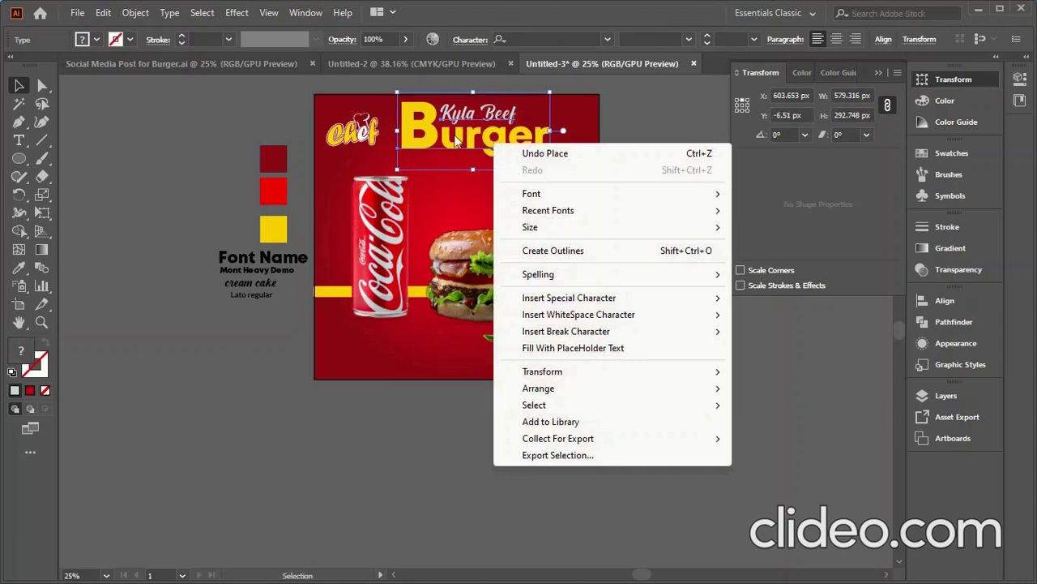
left_click(136, 12)
left_click(217, 80)
left_click(686, 351)
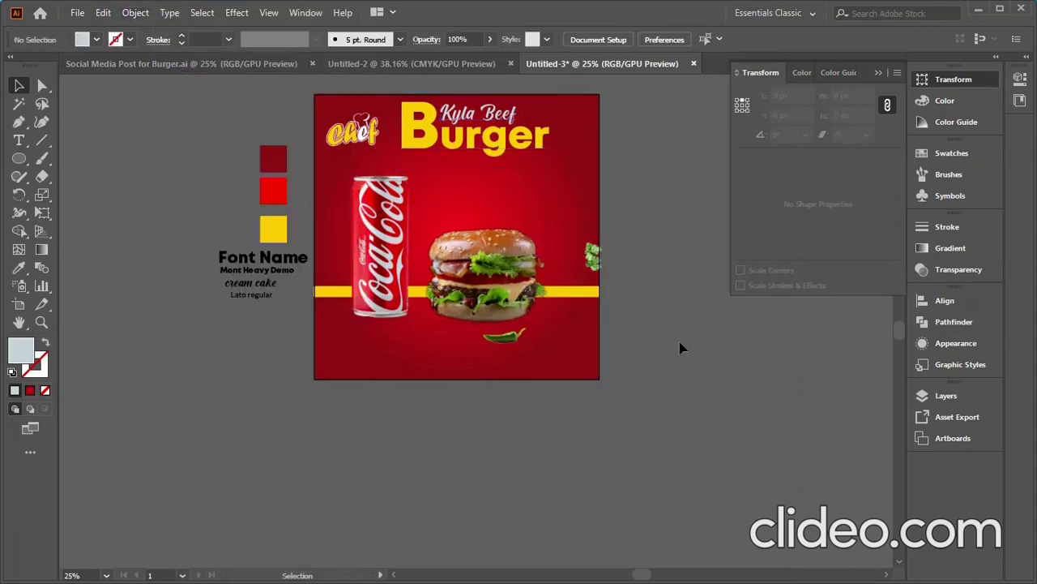
left_click(459, 140)
Step: Centre the heading group horizontally on the artboard
left_click(851, 39)
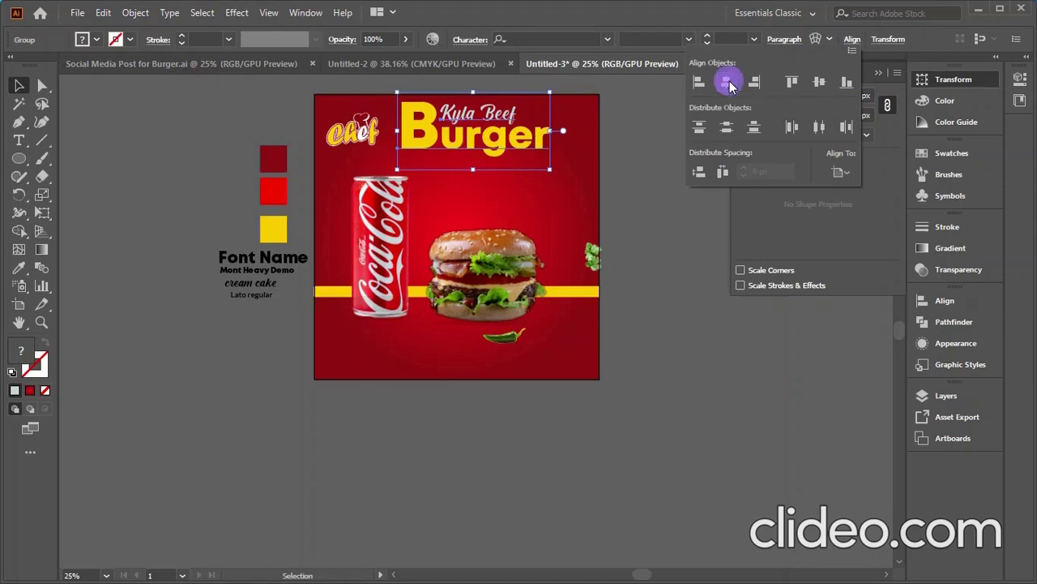
left_click(727, 82)
left_click(708, 291)
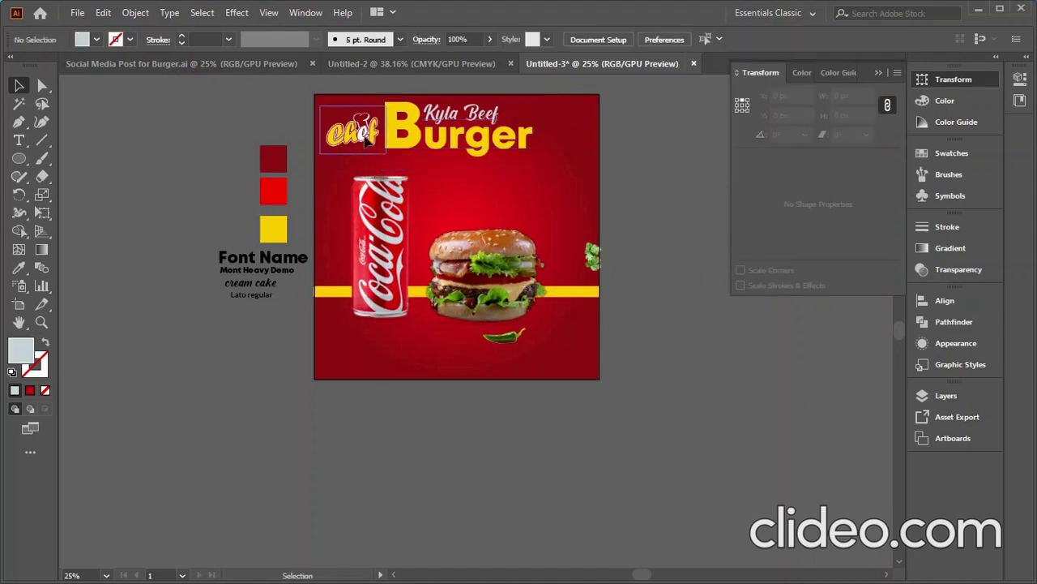
Step: Shrink the Chef logo to about 201 px wide
left_click(367, 140)
key("ctrl+plus")
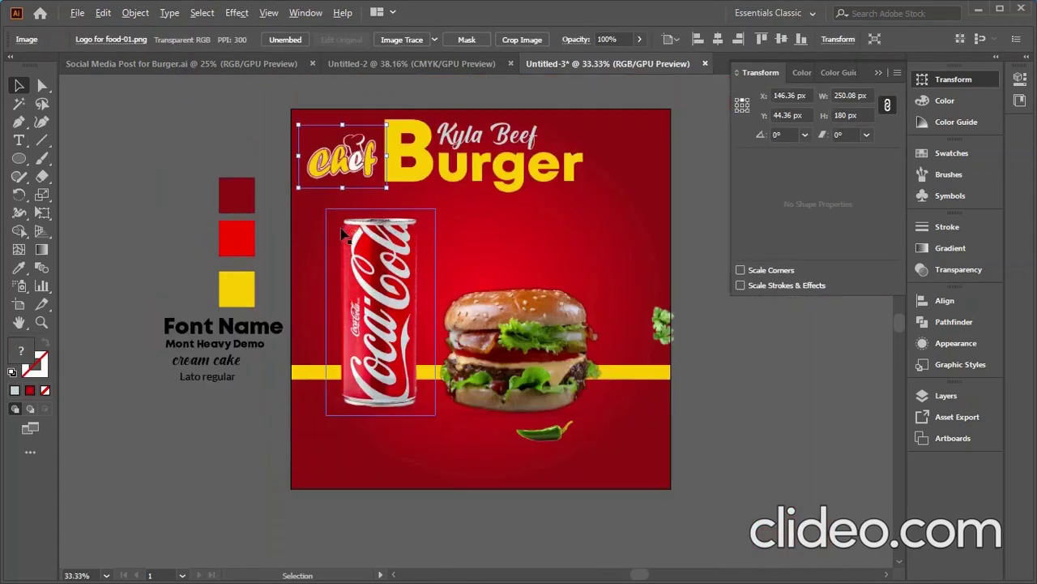
left_click(851, 95)
type("218")
key("Return")
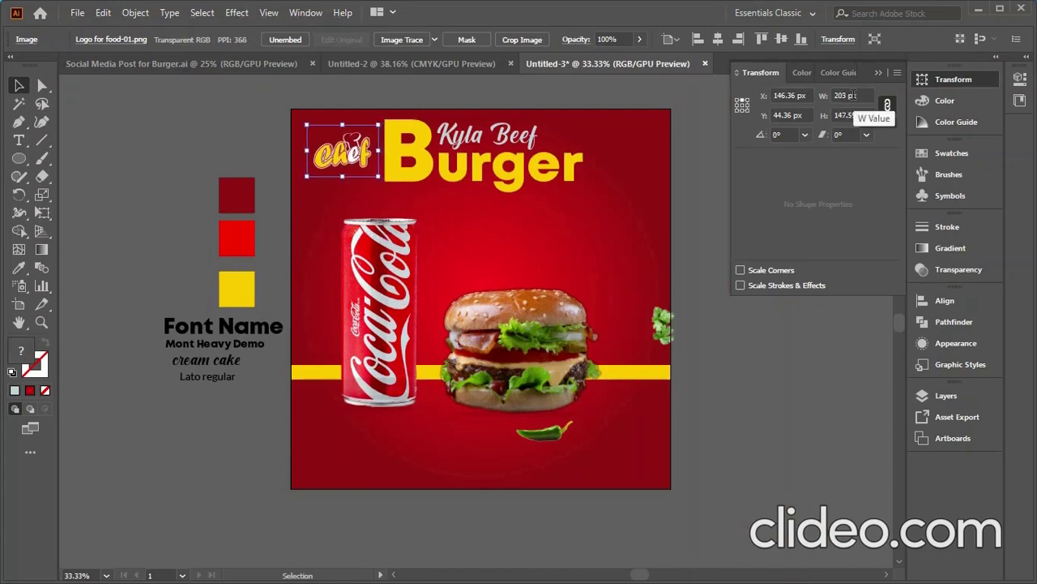
type("201")
key("Return")
Step: Move the Chef logo left into the artboard's top-left corner
left_click(778, 375)
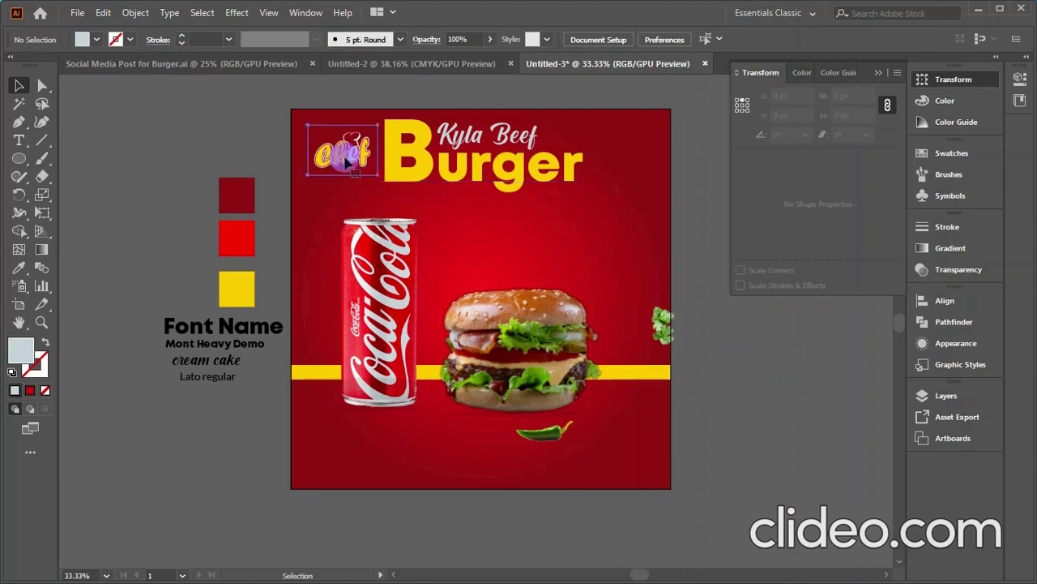
left_click_drag(348, 158, 340, 153)
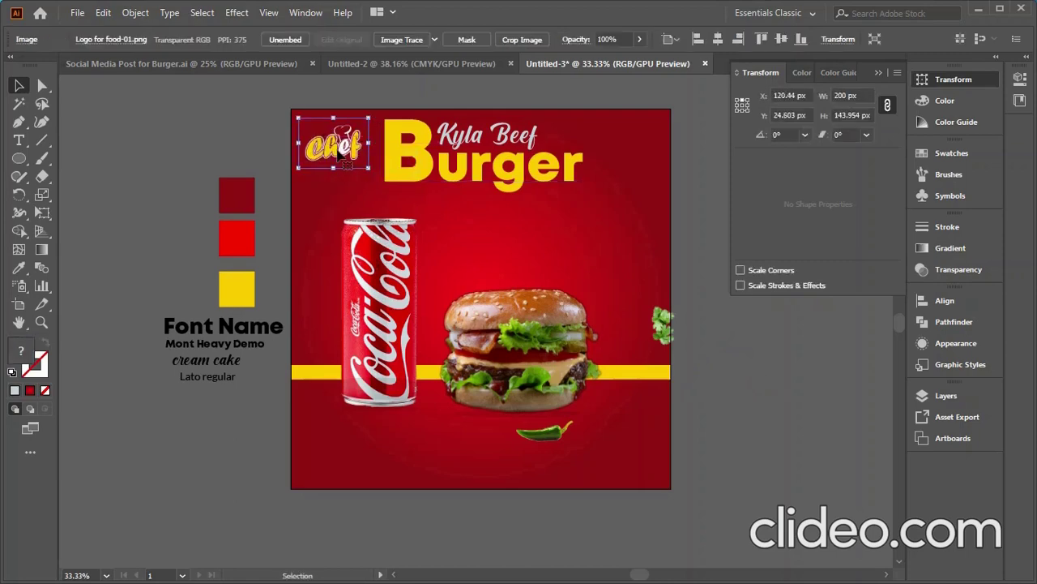
left_click(704, 236)
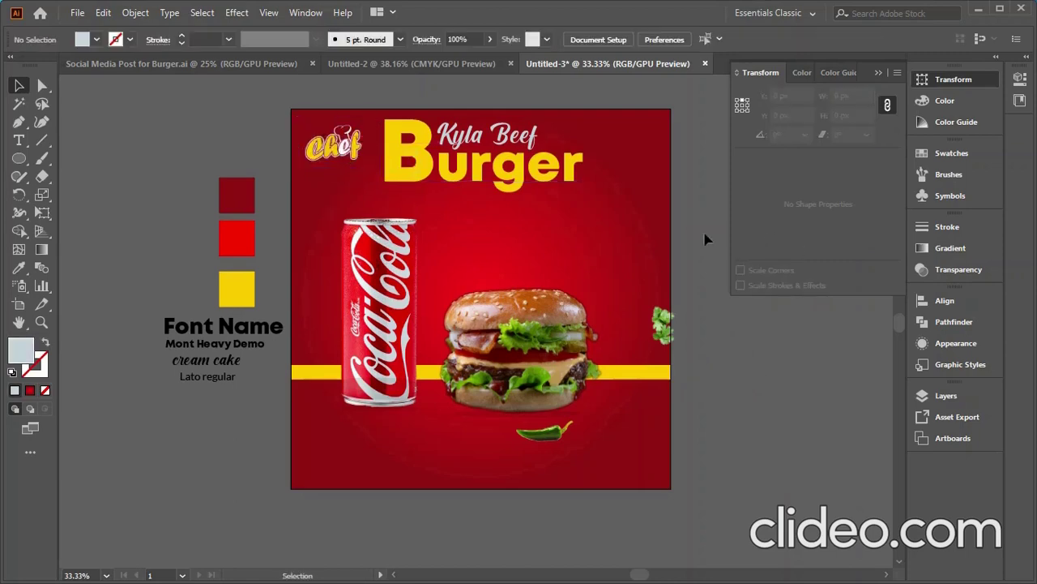
left_click(19, 121)
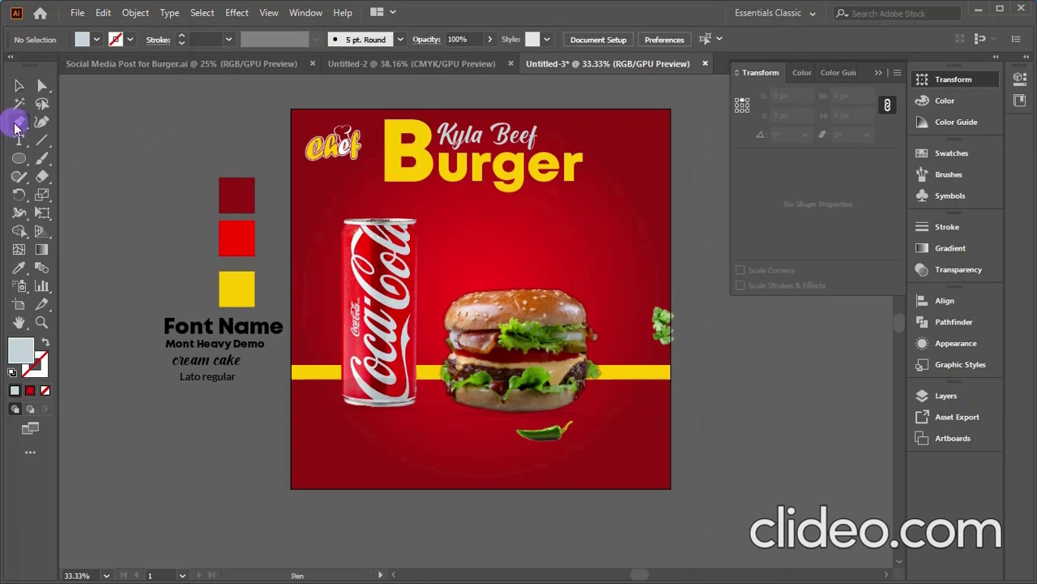
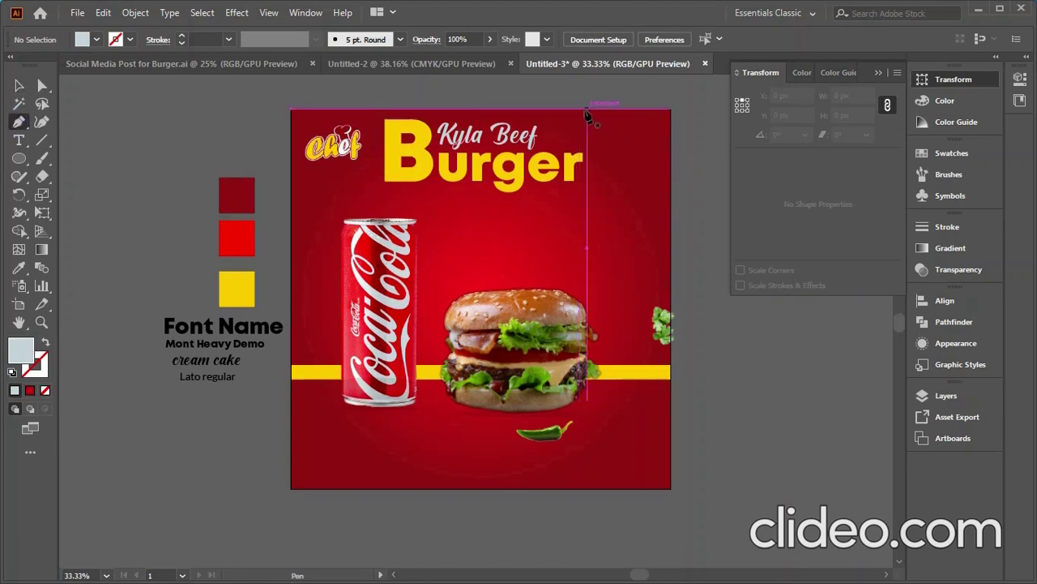
Step: Pen-draw a curved path from the artboard's top edge to its right edge at the top-right corner
left_click(587, 107)
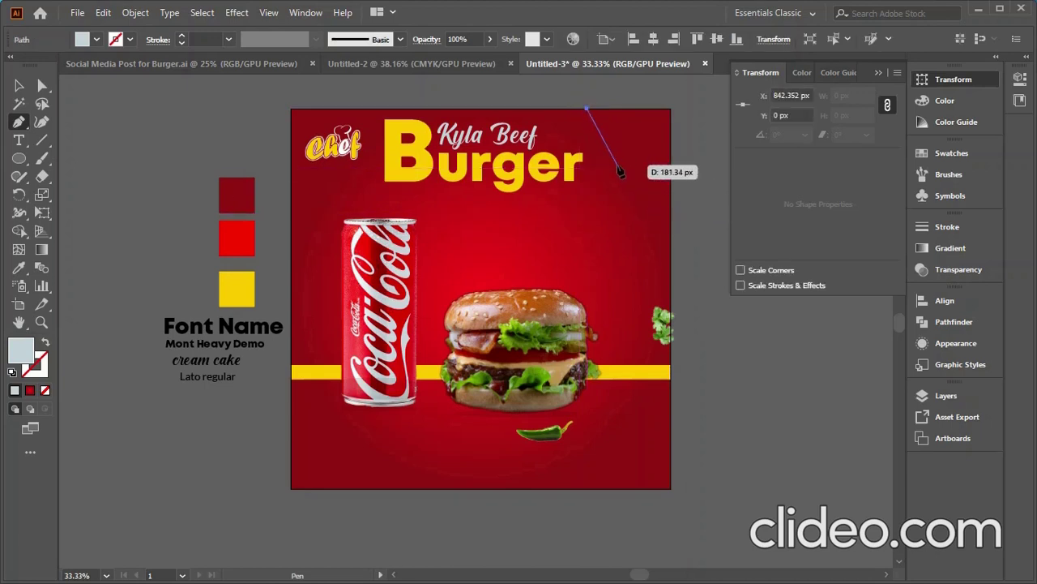
left_click_drag(609, 152, 640, 188)
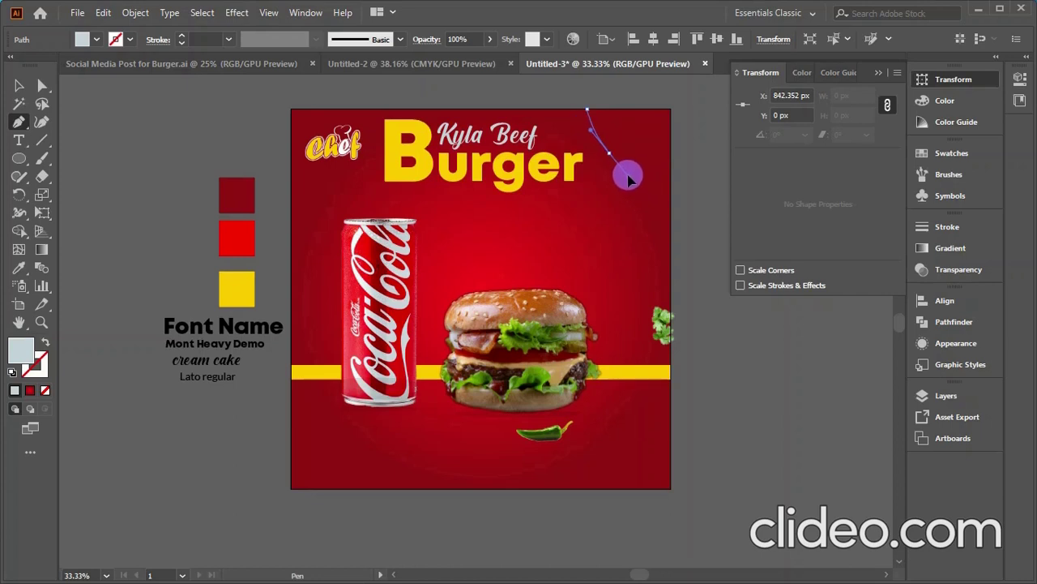
mouse_move(640, 188)
left_mouse_down()
mouse_move(633, 176)
mouse_move(672, 190)
mouse_move(711, 227)
mouse_move(711, 217)
left_mouse_up()
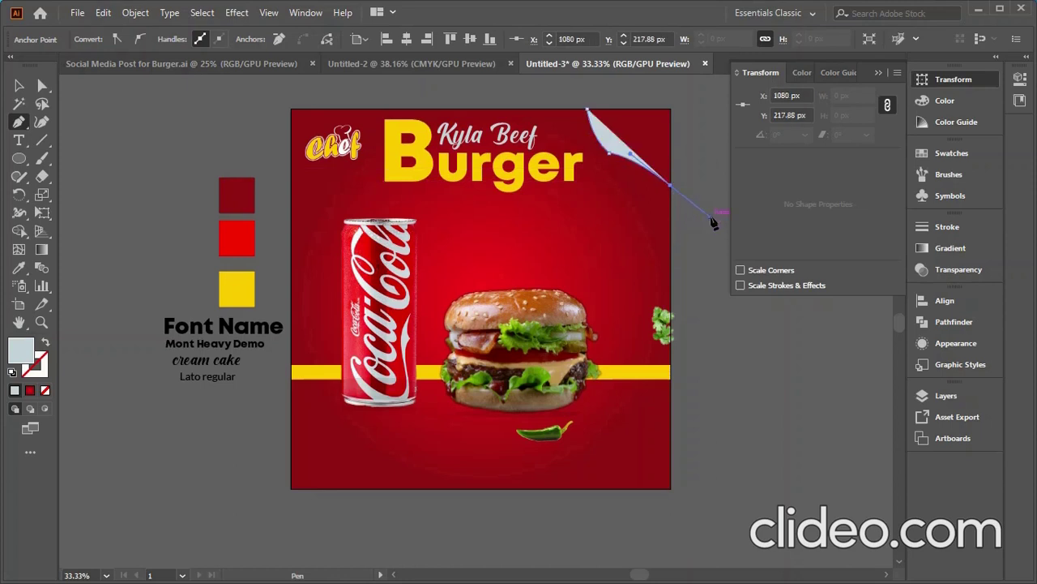
left_click(671, 191)
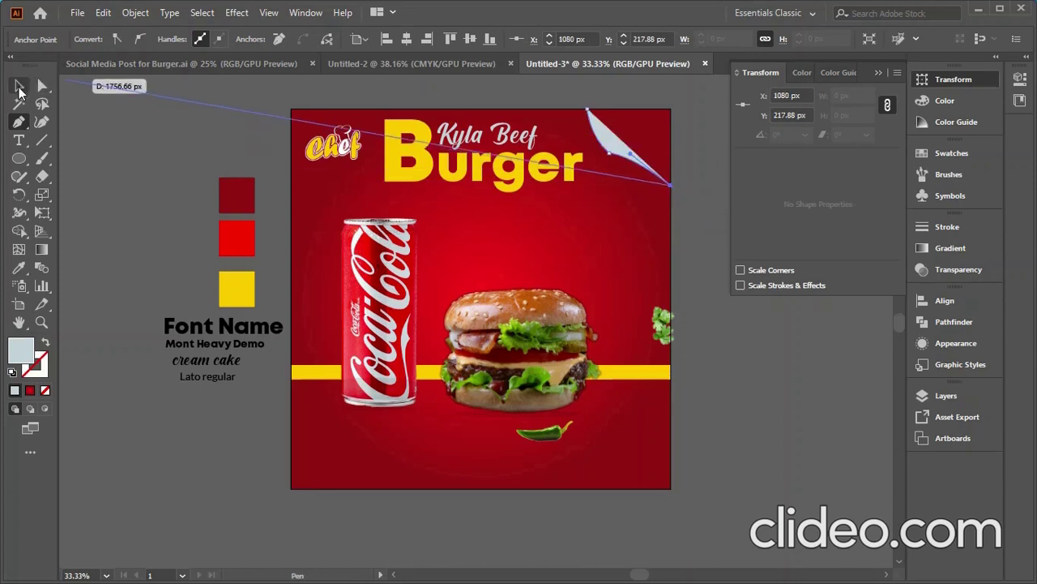
Step: Make the corner shape an unfilled outline and convert its corner anchor to smooth
left_click(19, 86)
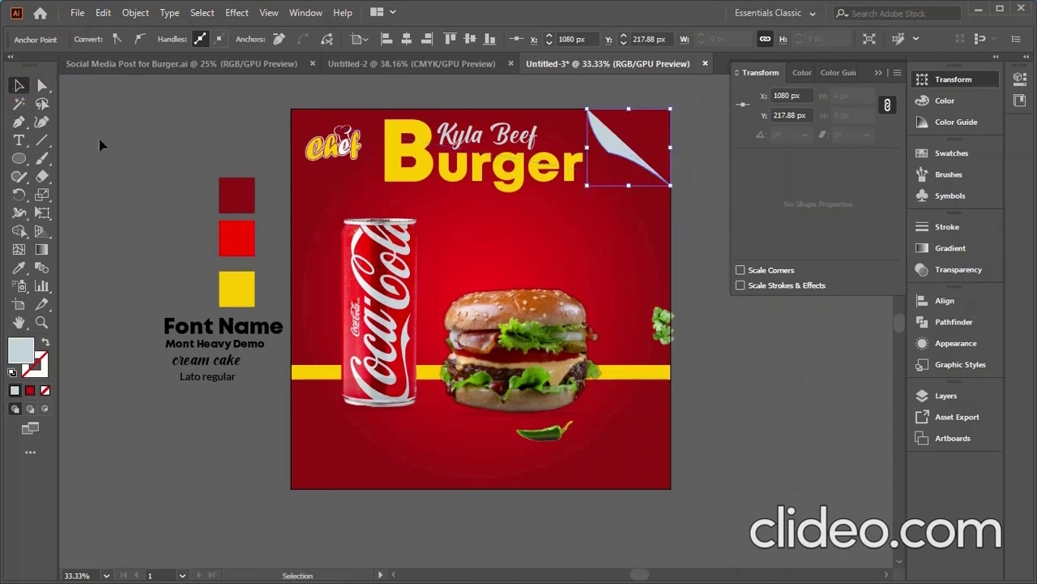
left_click(45, 342)
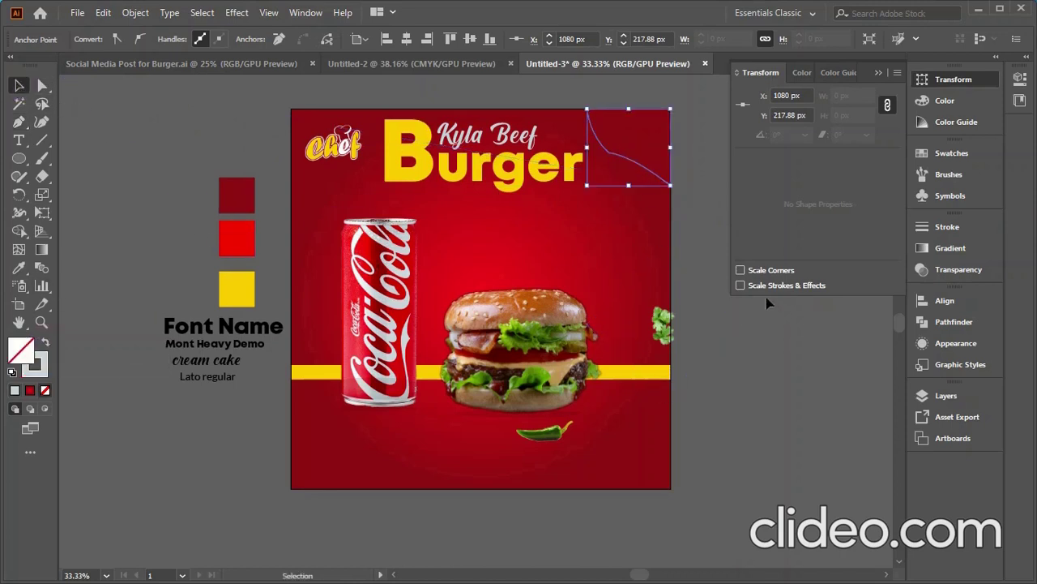
left_click(42, 86)
left_click(609, 154)
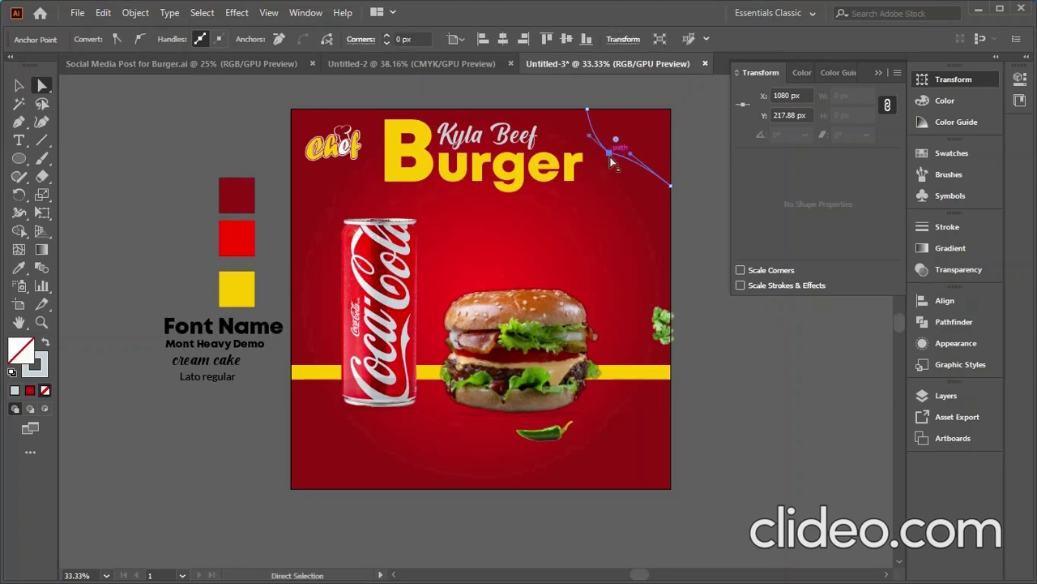
left_click(144, 38)
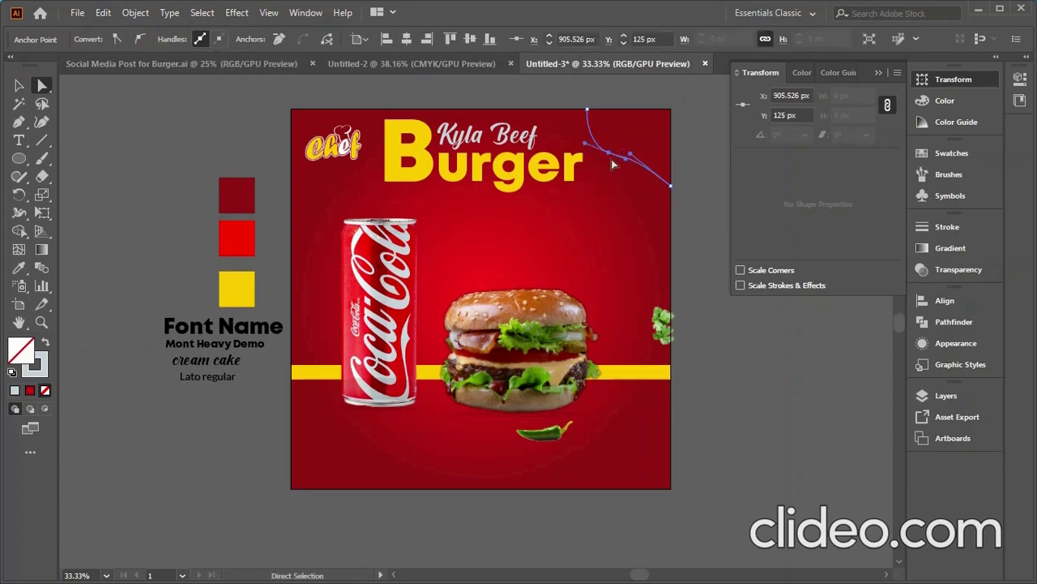
mouse_move(609, 152)
left_mouse_down()
mouse_move(635, 165)
mouse_move(614, 160)
left_mouse_up()
Step: Adjust the curve's middle anchors to refine the bend across the top-right corner
left_click(703, 195)
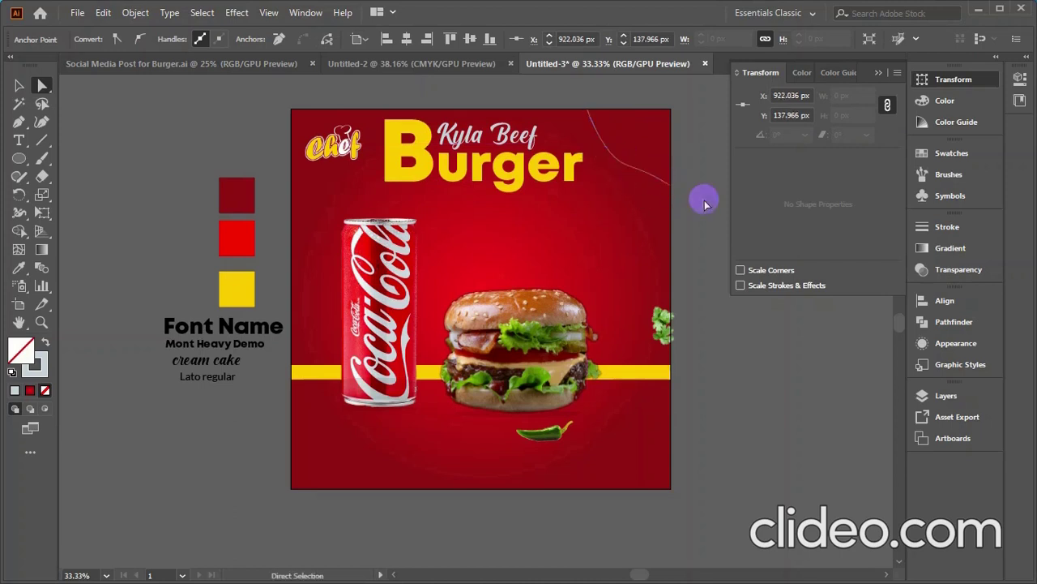
left_click(619, 165)
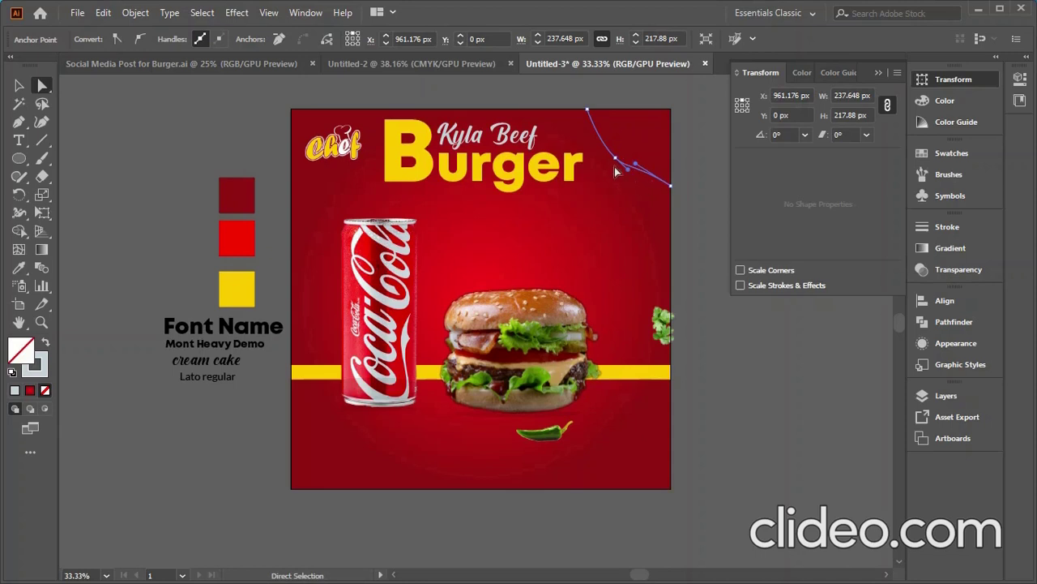
left_click_drag(616, 159, 609, 153)
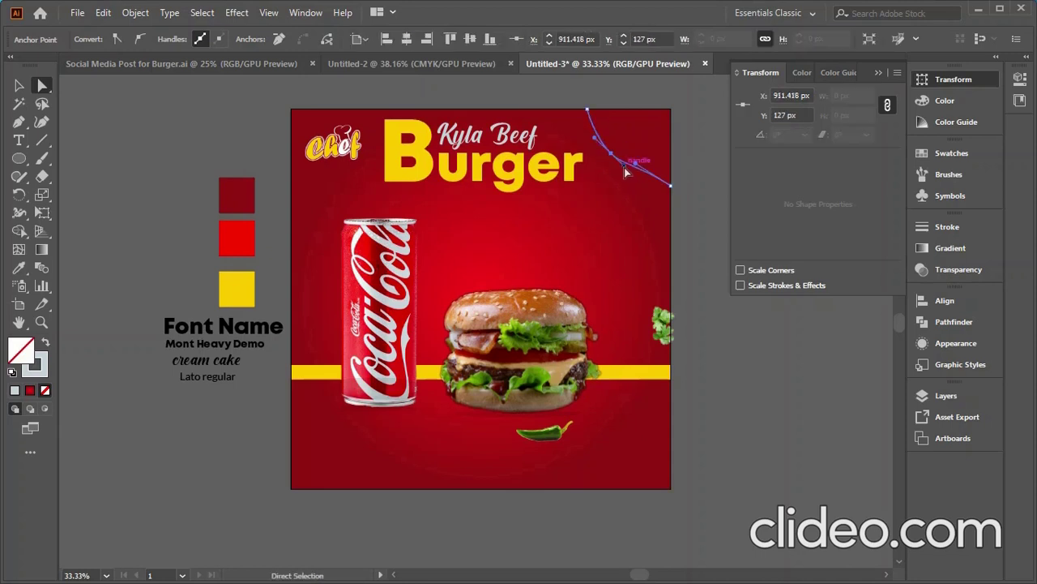
left_click(706, 216)
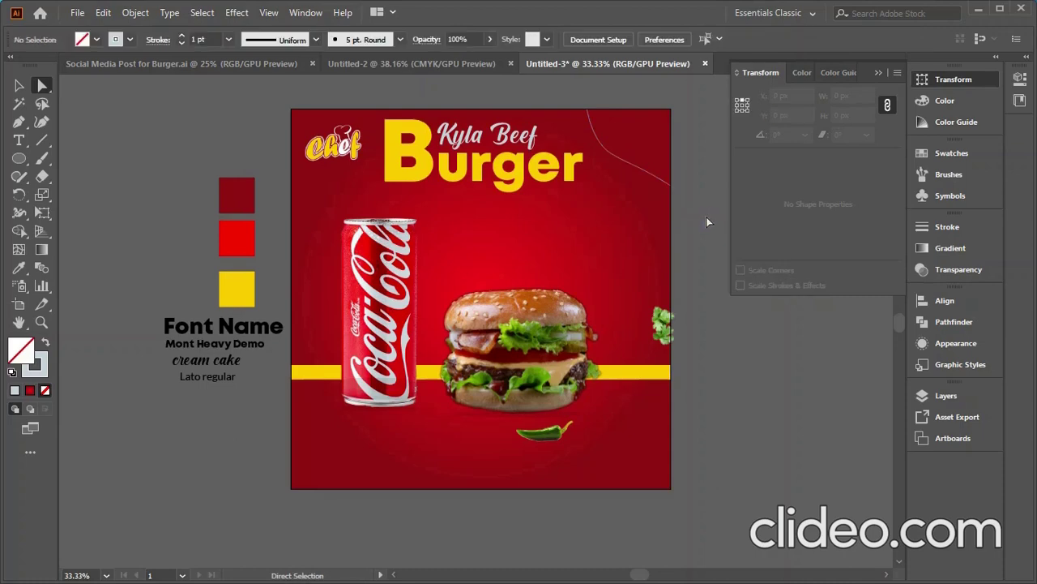
left_click(637, 171)
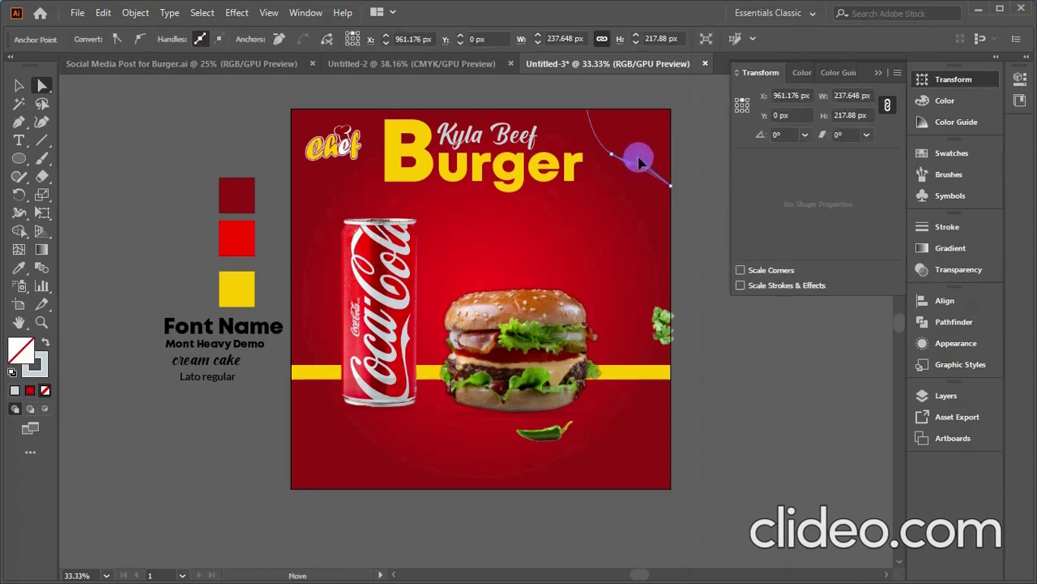
left_click(695, 207)
left_click(642, 156)
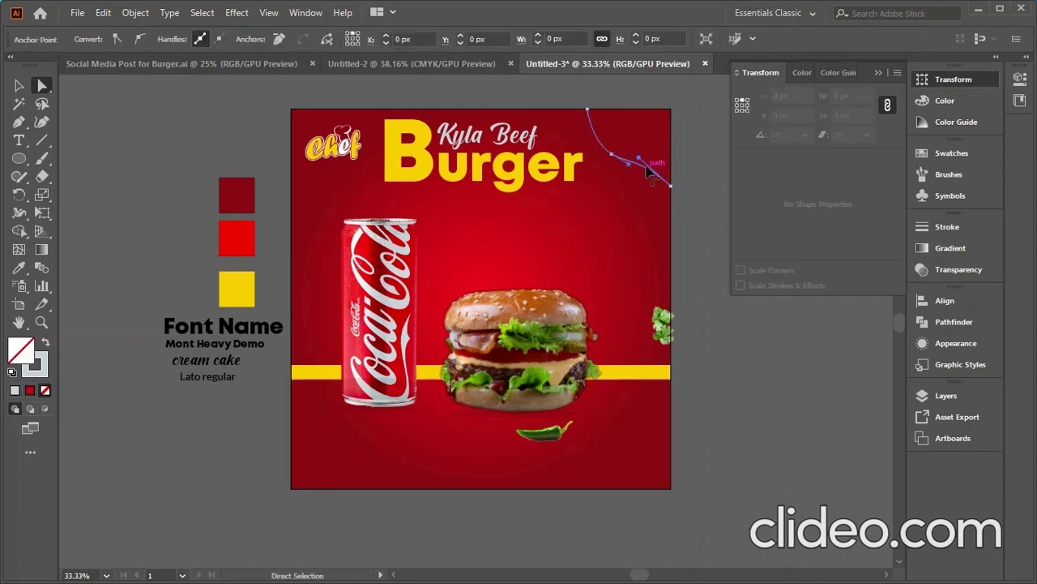
left_click(701, 219)
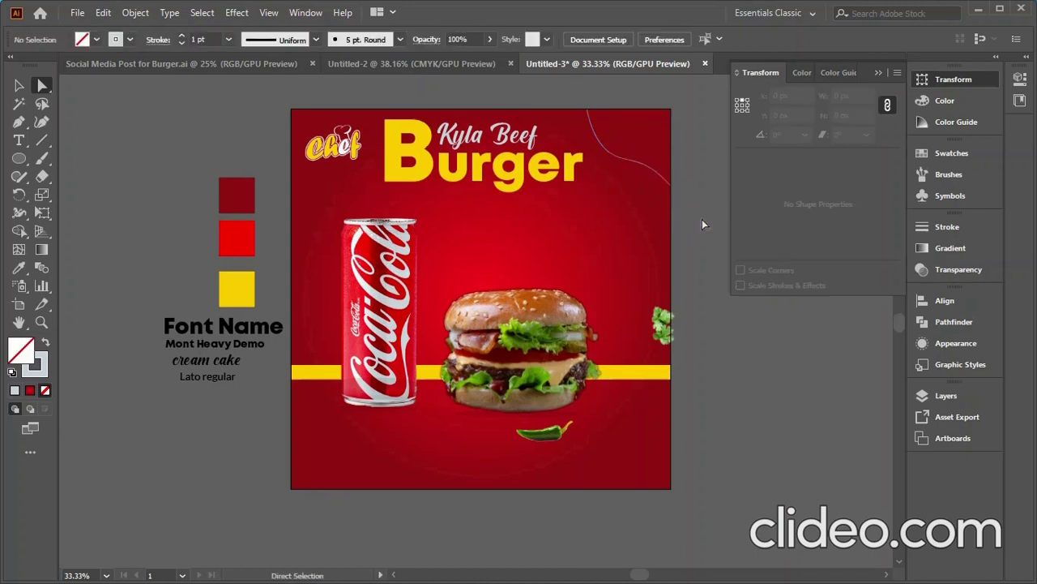
left_click(610, 160)
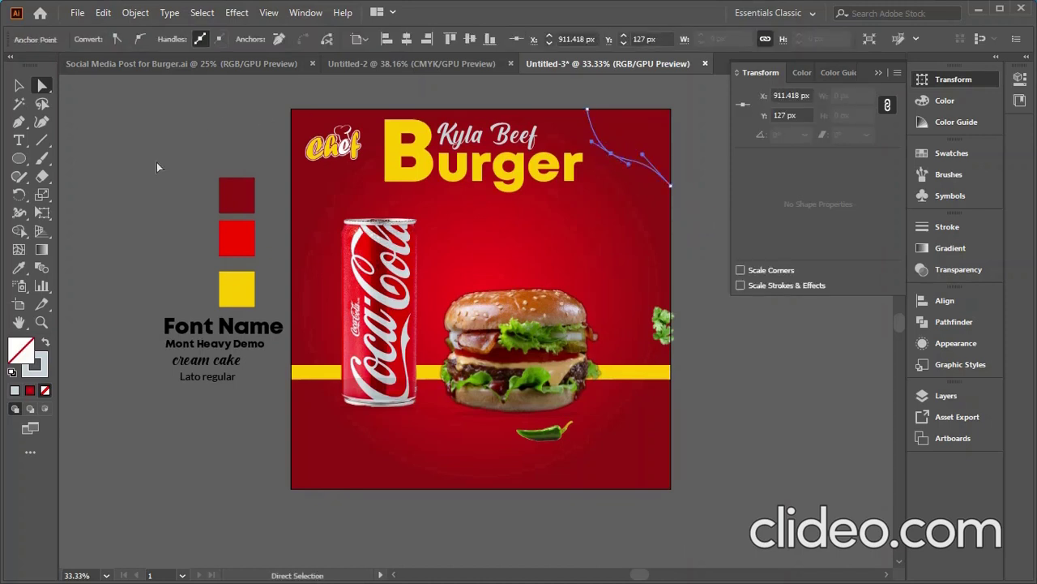
Step: Expand the thin curve with Object > Expand and select all of its points
left_click(136, 12)
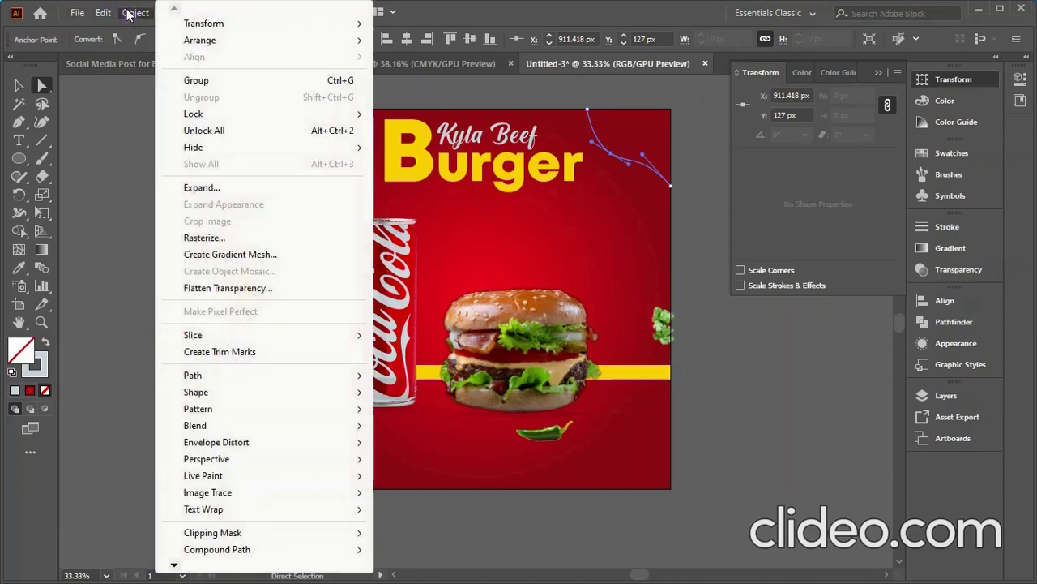
left_click(205, 185)
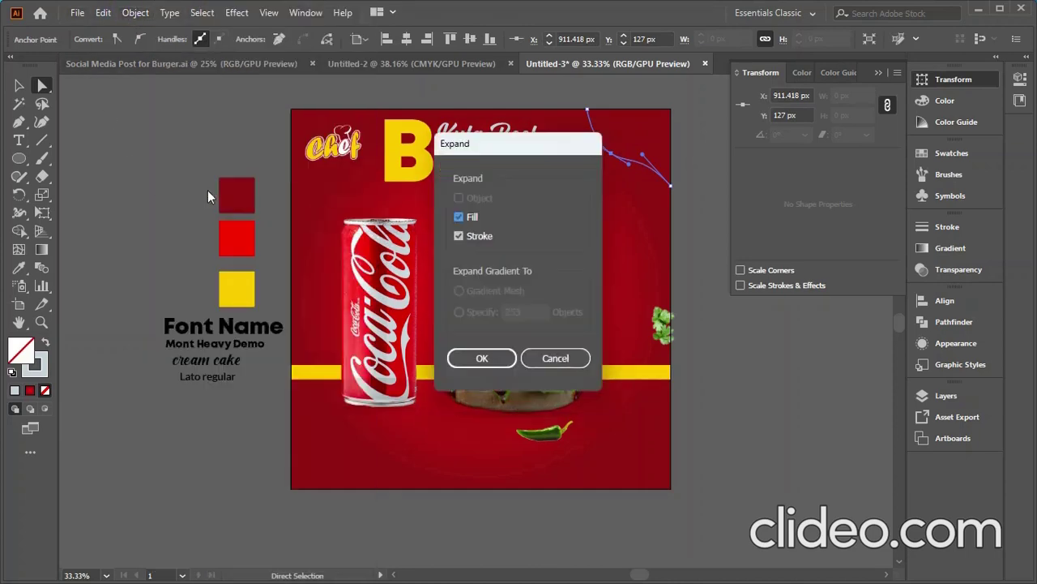
left_click(481, 357)
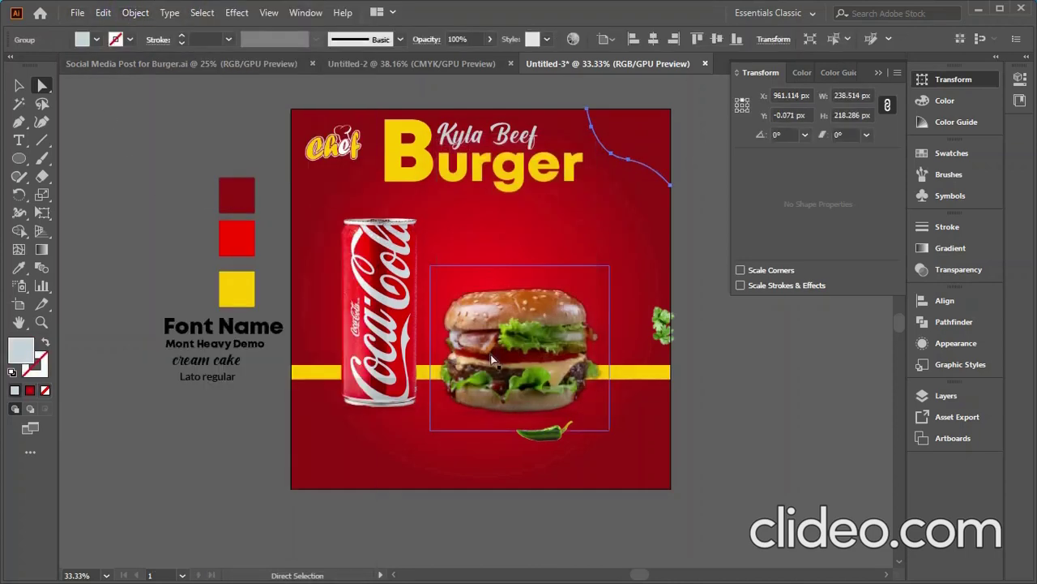
left_click(696, 231)
left_click(625, 160)
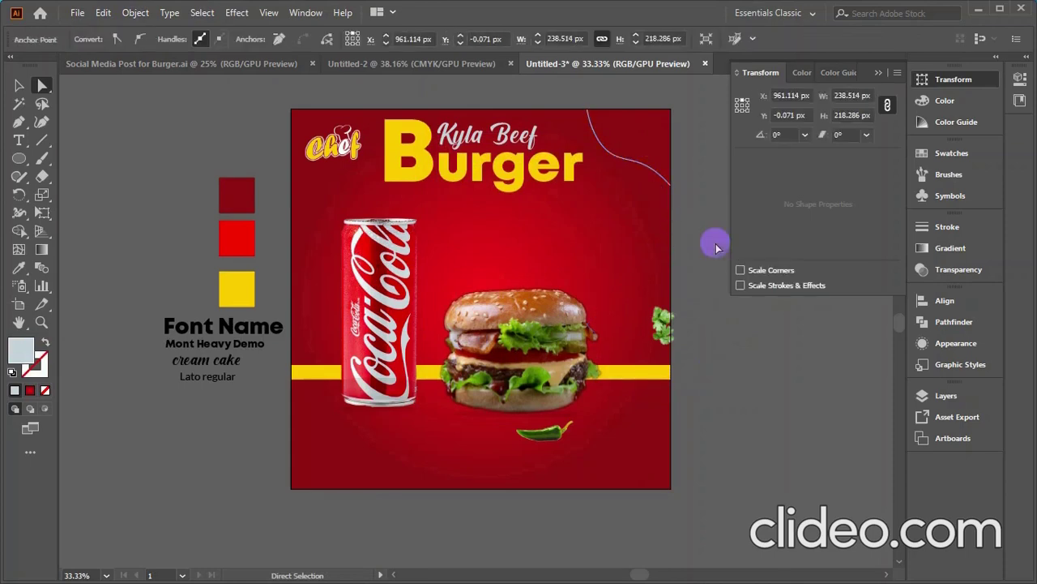
left_click(716, 248)
key("ctrl+a")
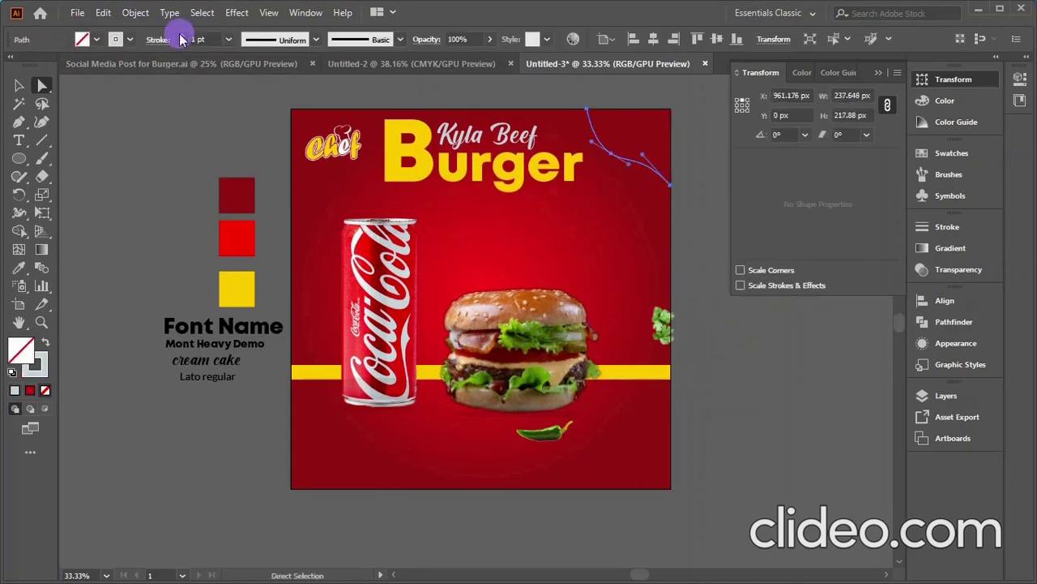
Step: Give the curve a 10 pt stroke and expand fill and stroke into an outline shape
left_click(181, 36)
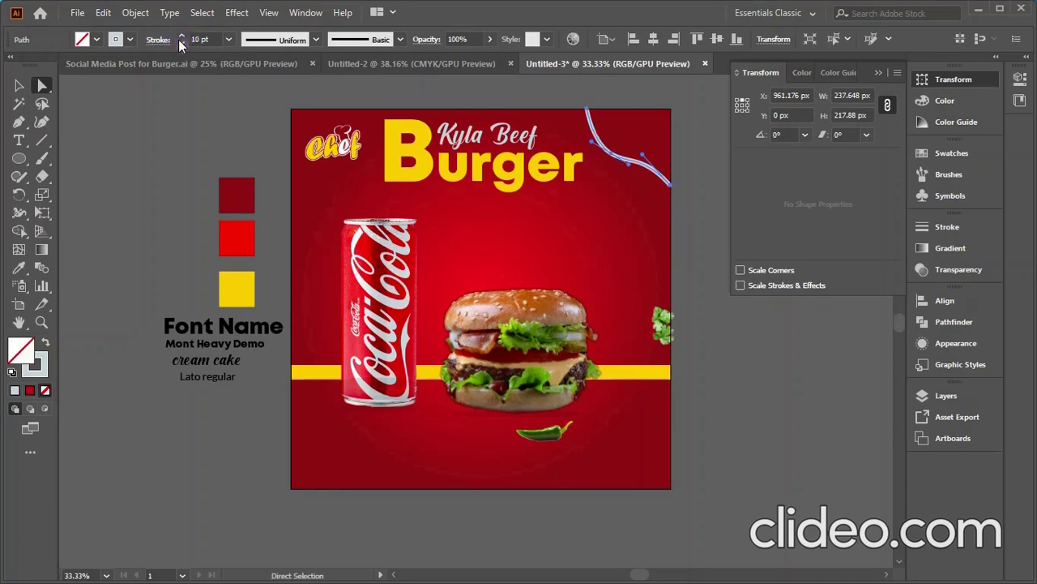
left_click(740, 368)
left_click(616, 160)
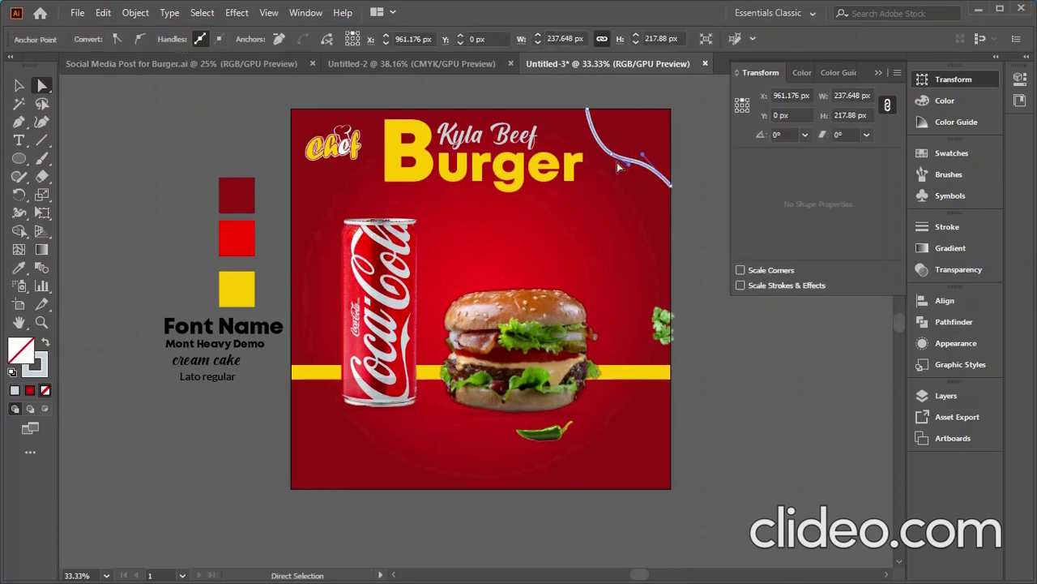
left_click(135, 12)
left_click(199, 185)
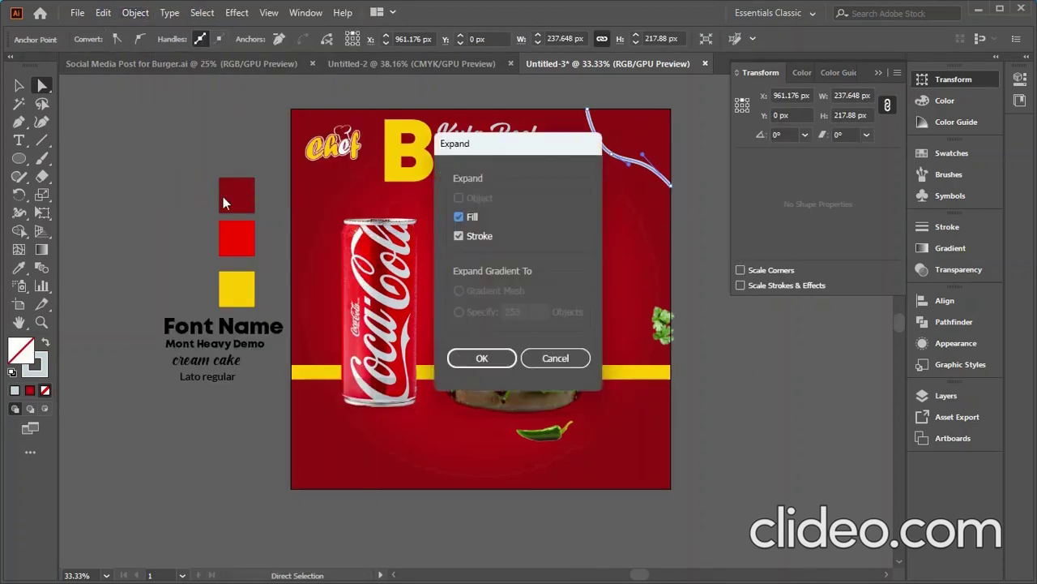
left_click(483, 359)
left_click(617, 166)
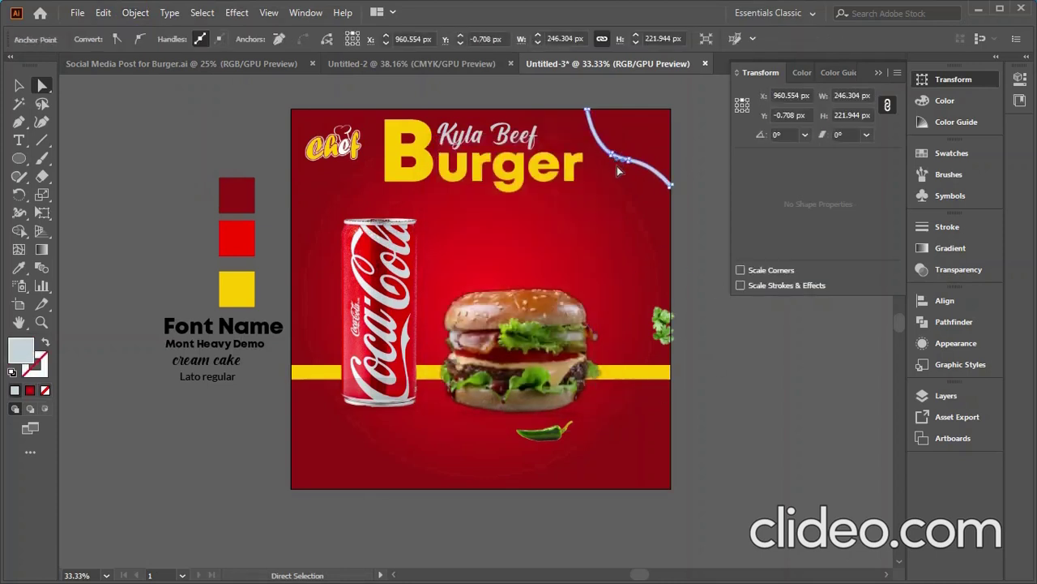
Step: Apply a gradient fill to the curved corner shape, undoing a trial freeform type
left_click(949, 247)
left_click(806, 333)
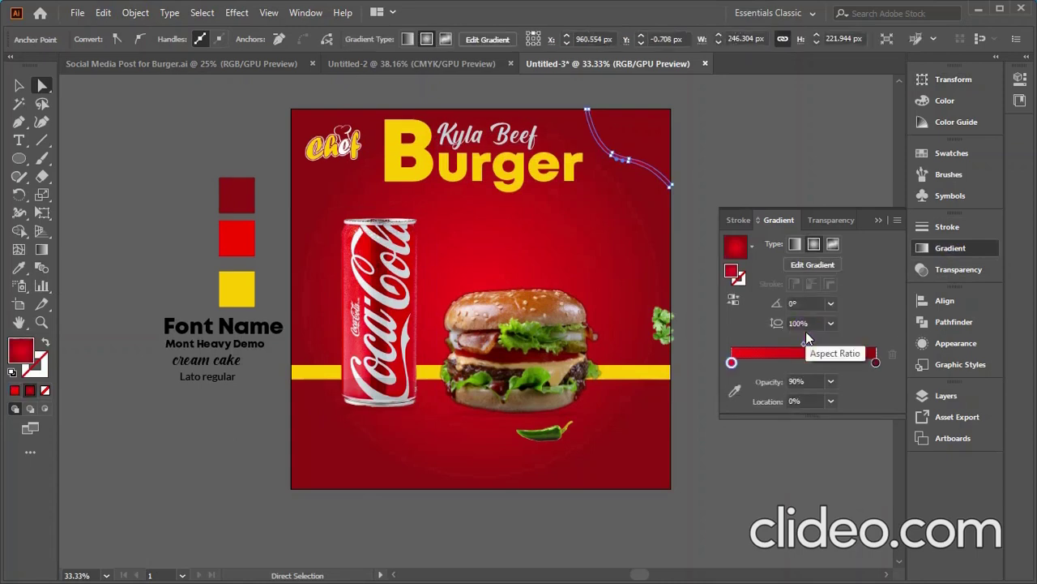
left_click(832, 244)
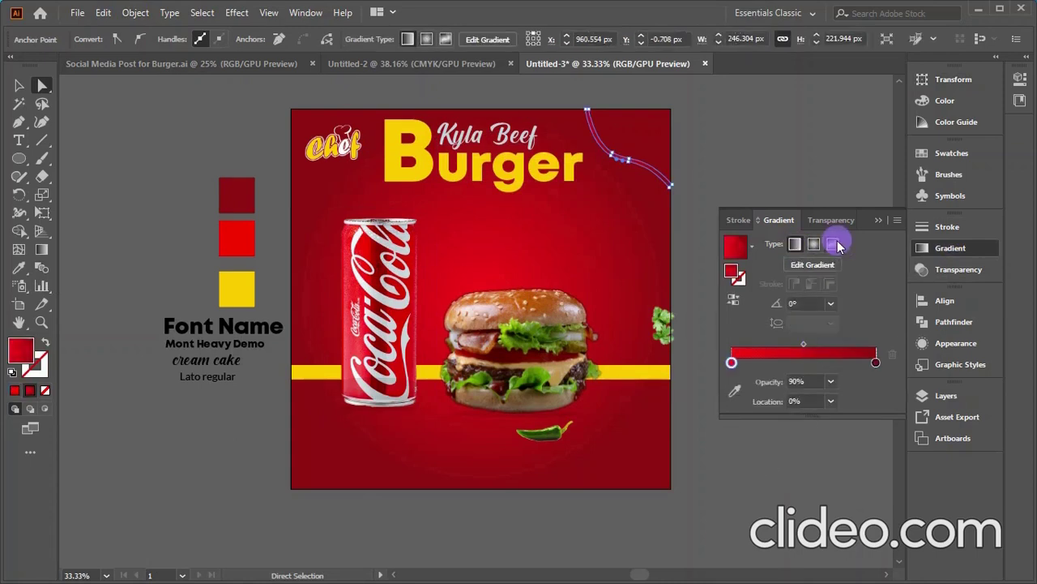
key("ctrl+z")
left_click(19, 85)
left_click(774, 168)
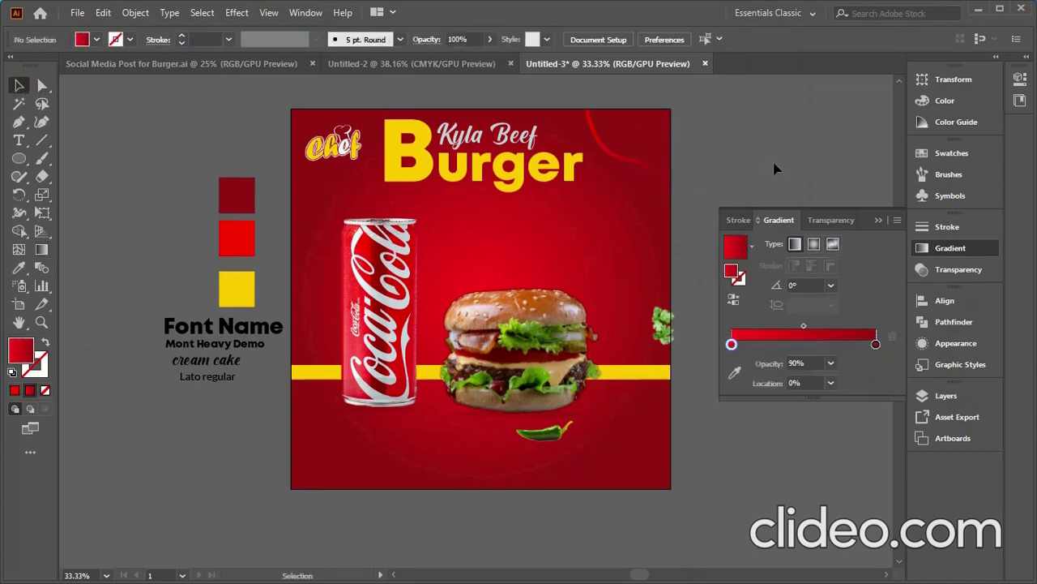
Step: Set the swoosh group's gradient type to Radial and preview the result
left_click(658, 167)
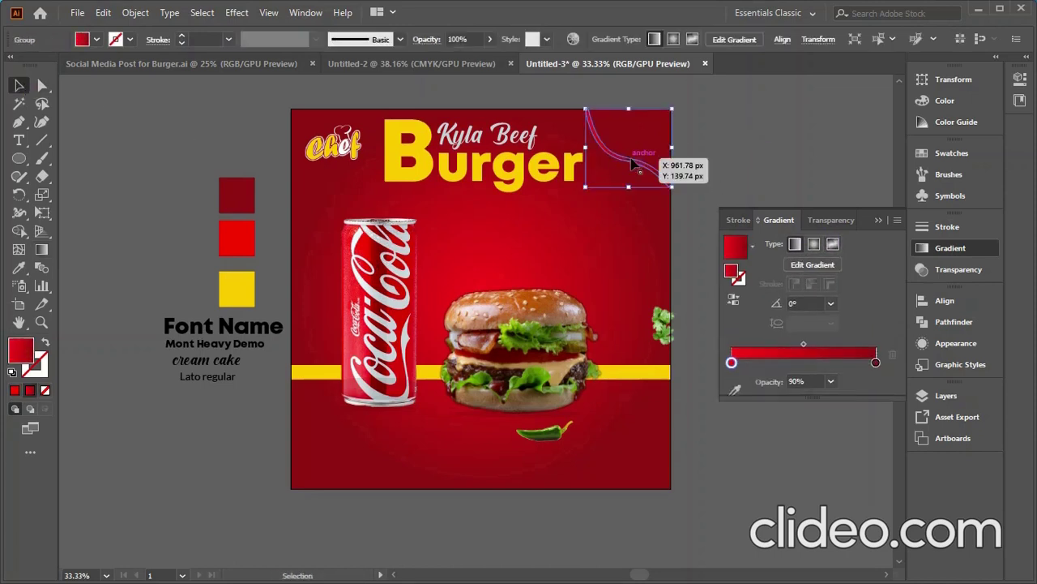
left_click(834, 246)
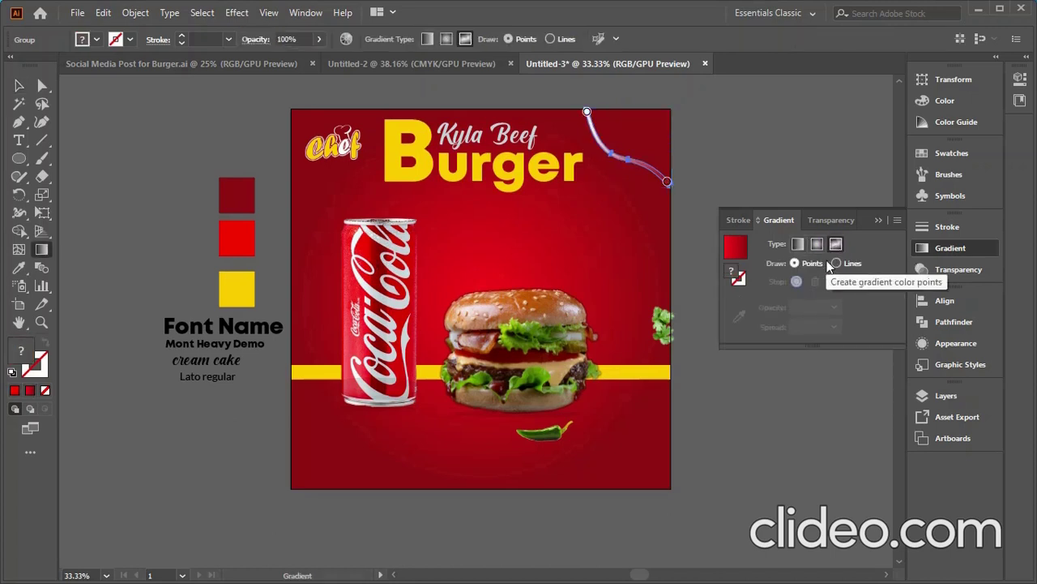
left_click(798, 244)
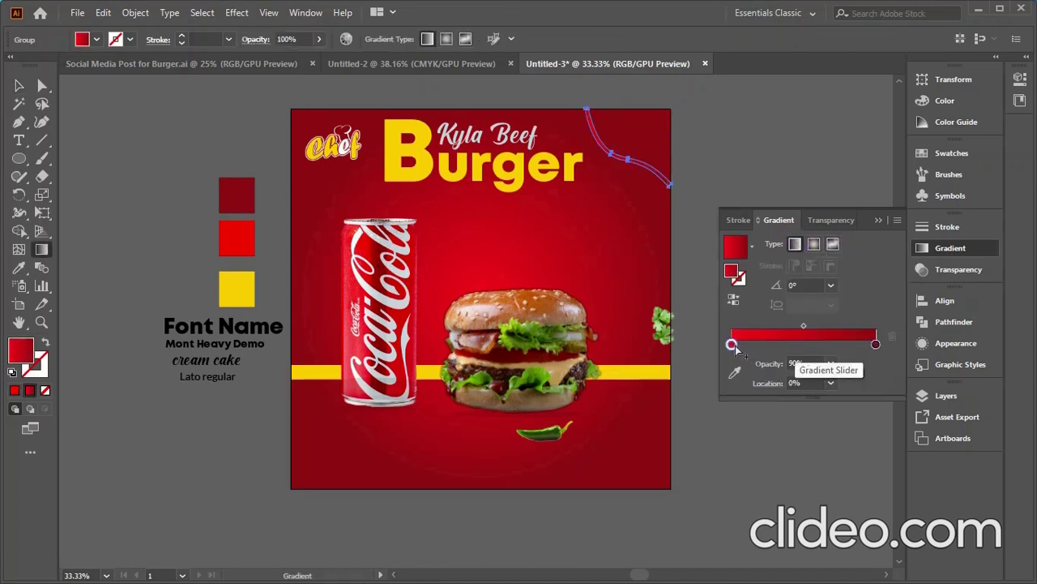
left_click(814, 245)
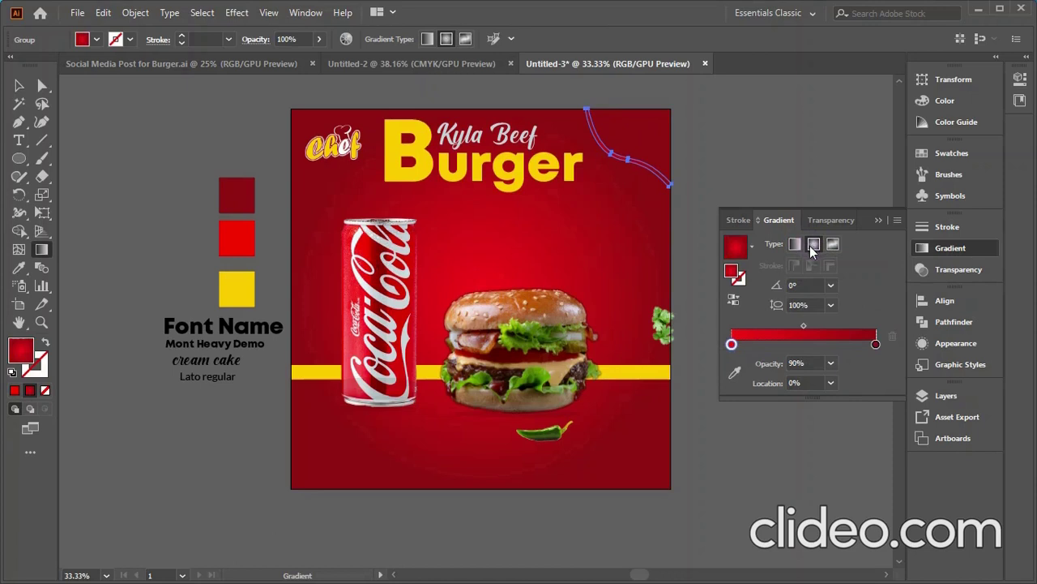
left_click(19, 85)
left_click(677, 417)
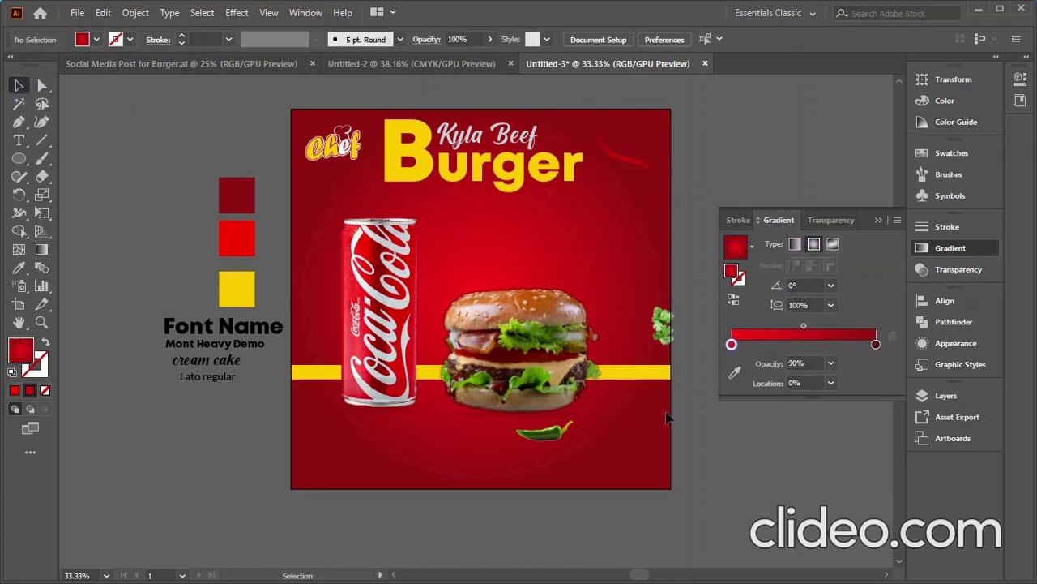
left_click(629, 165)
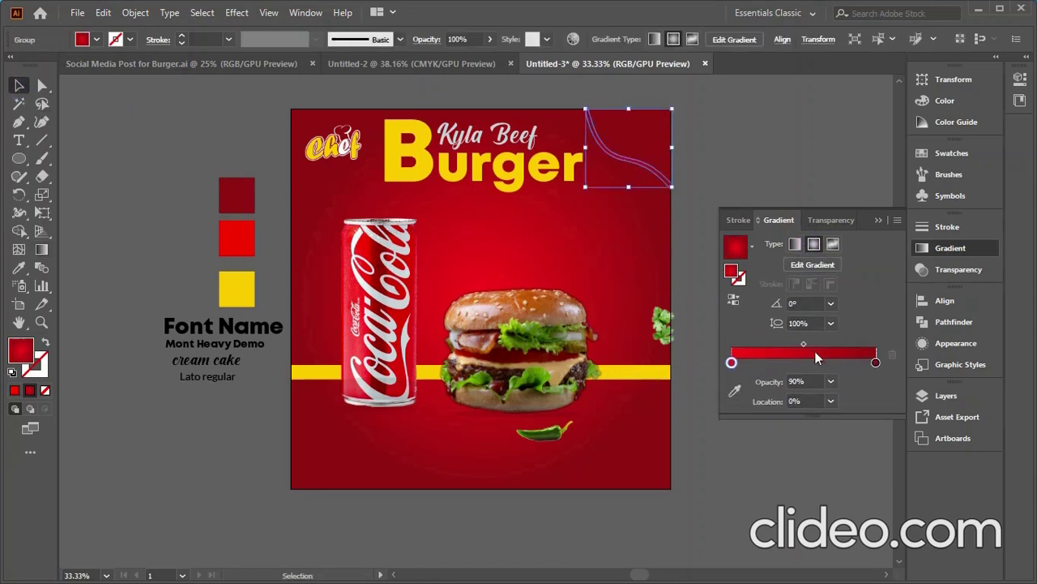
Step: Set the gradient's dark left stop to 100% opacity and reposition the midpoint and stops
left_click_drag(804, 344, 825, 343)
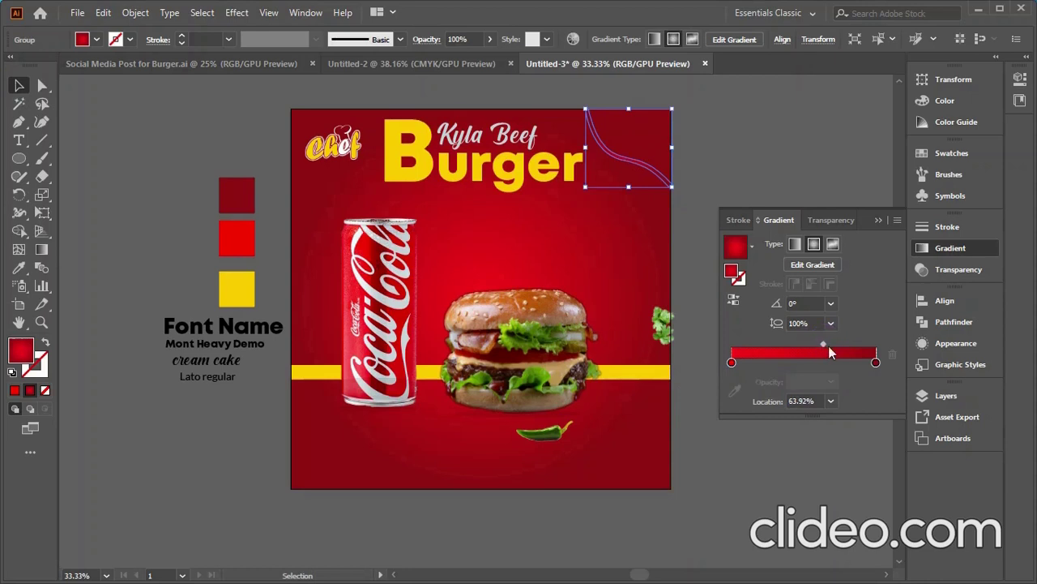
left_click(772, 480)
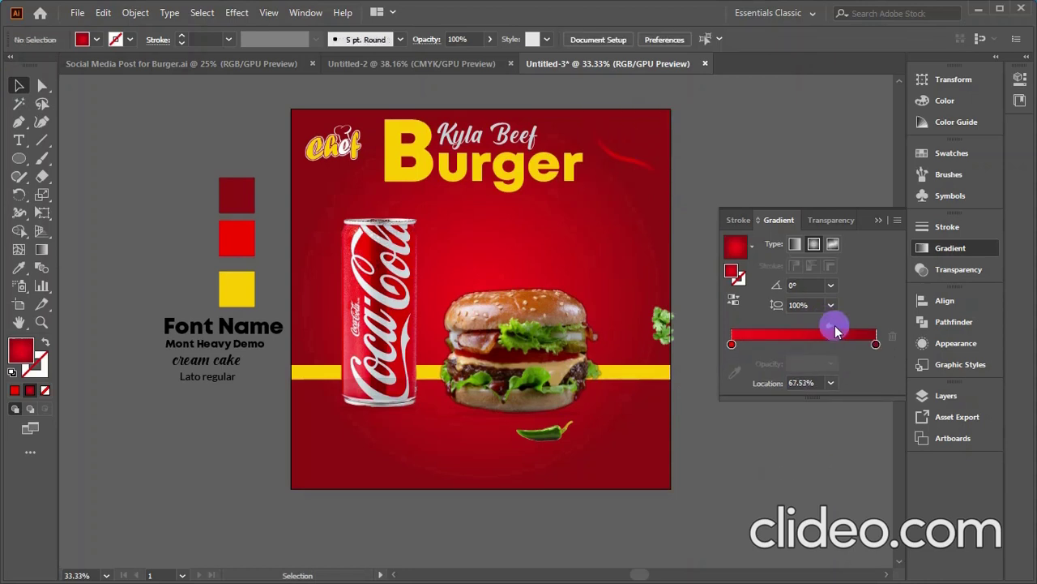
left_click(609, 154)
left_click_drag(827, 344, 843, 347)
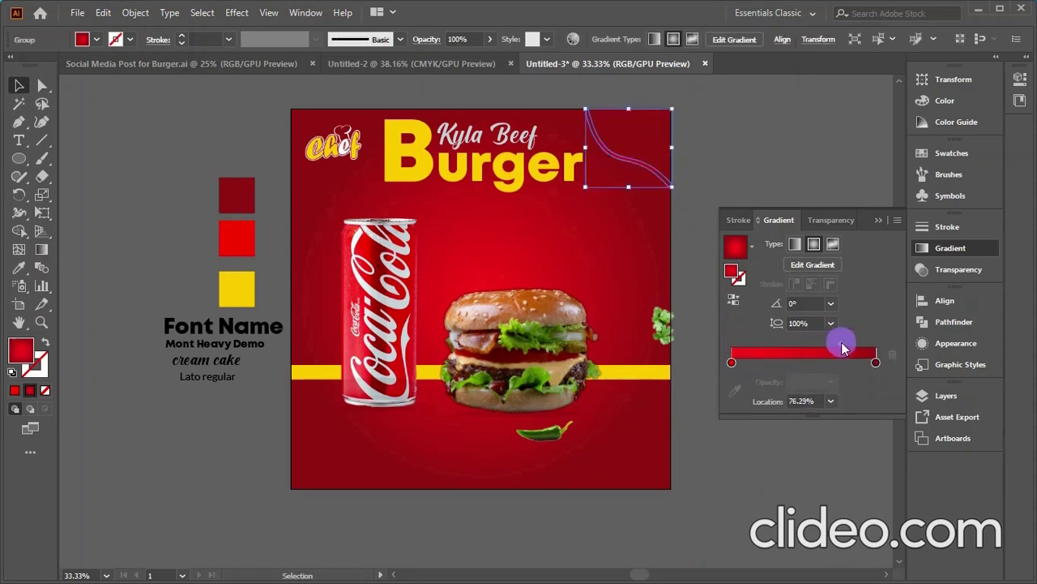
left_click_drag(732, 367, 730, 365)
left_click(731, 362)
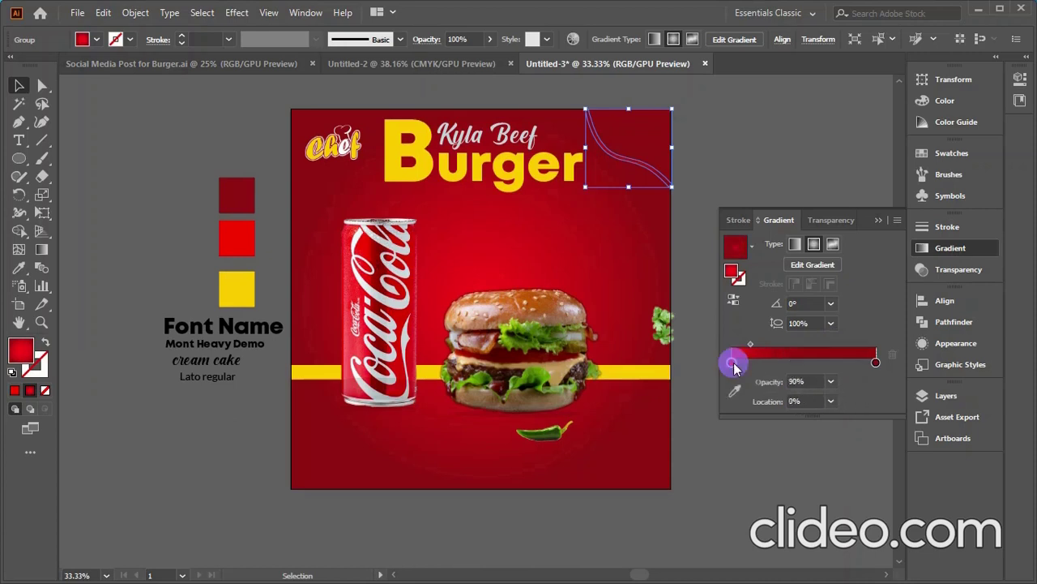
left_click(832, 382)
left_click(853, 366)
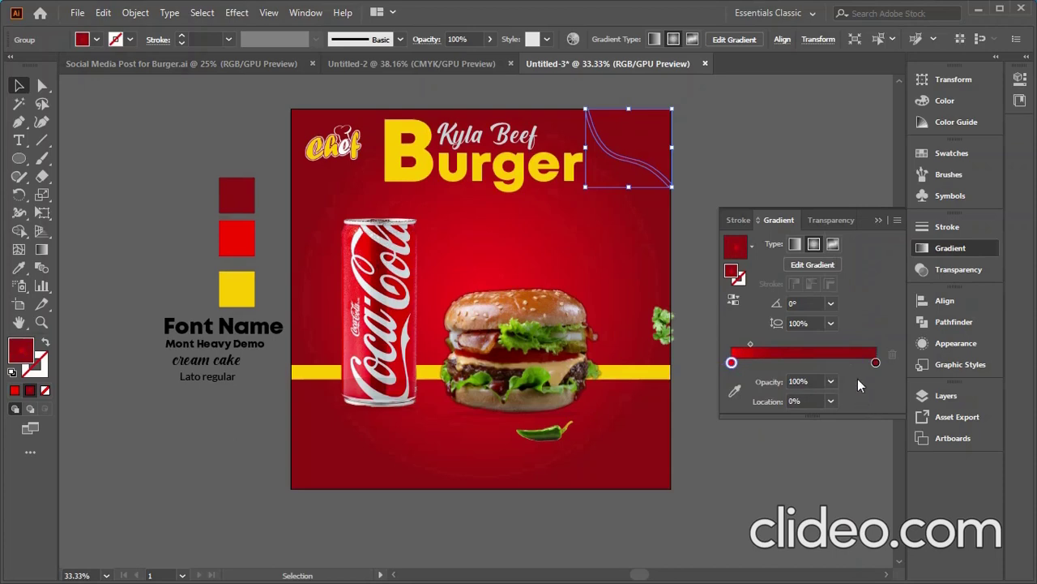
mouse_move(876, 362)
left_mouse_down()
mouse_move(813, 362)
mouse_move(875, 363)
left_mouse_up()
left_click_drag(748, 345, 800, 348)
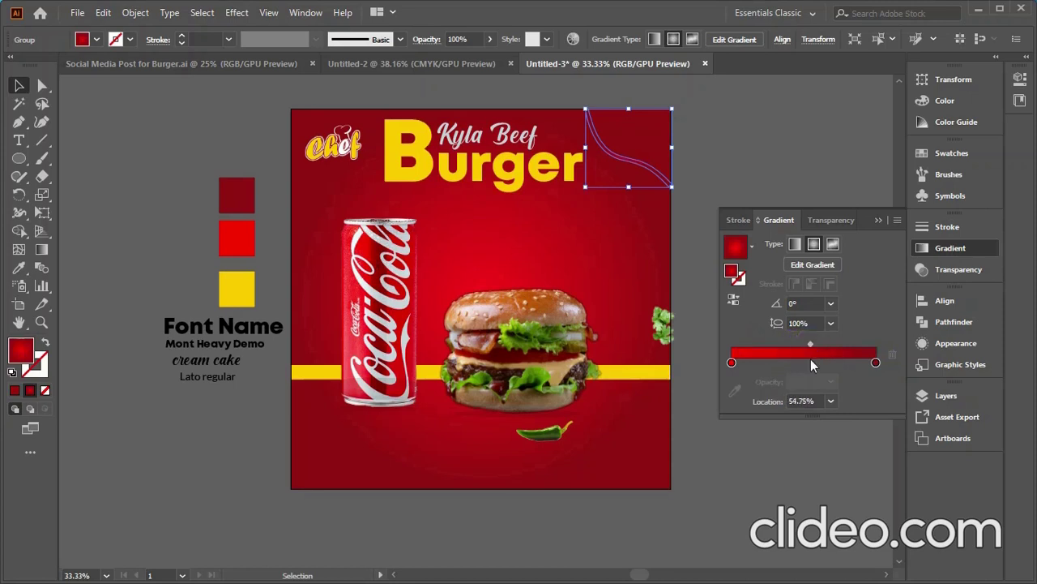
Step: Fine-tune the gradient midpoint to about 57% location, then close the Gradient panel
left_click(750, 474)
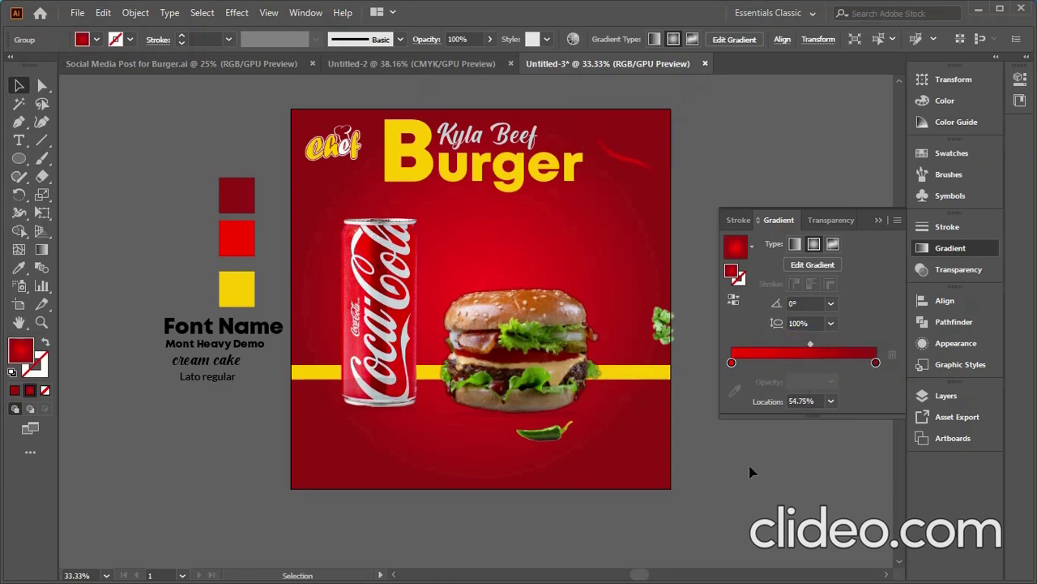
left_click(617, 157)
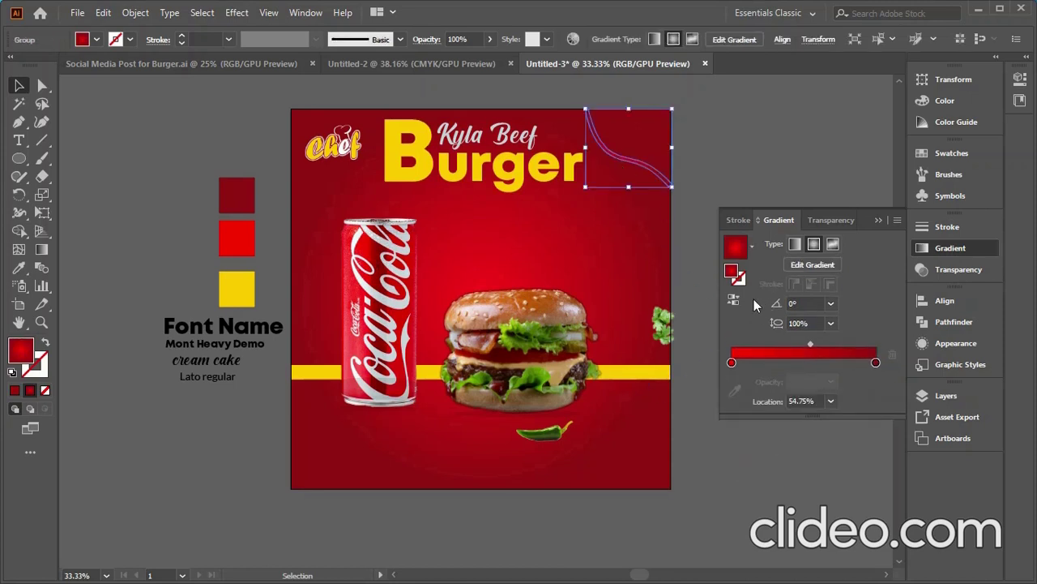
left_click(720, 460)
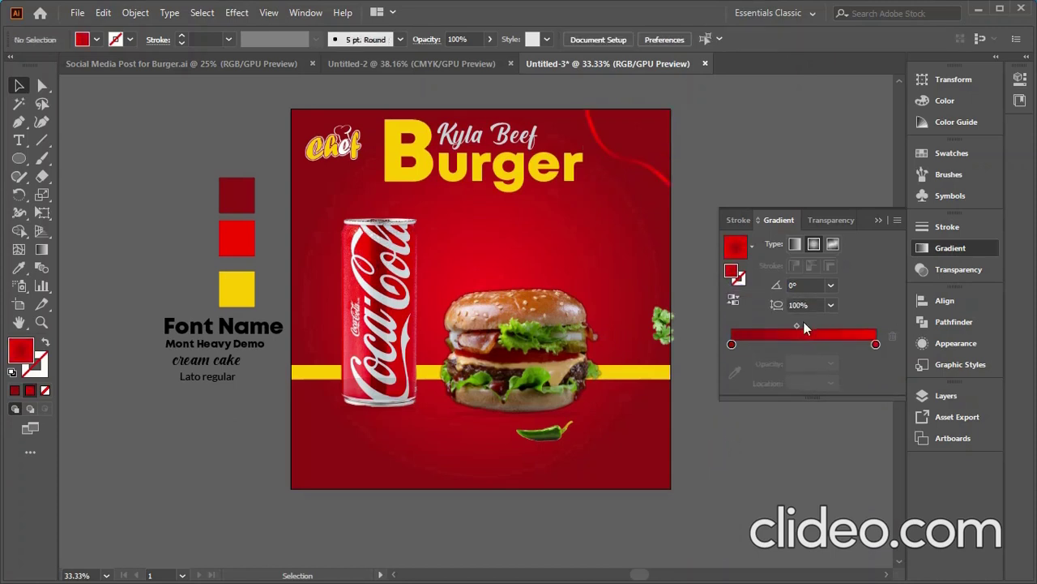
left_click_drag(797, 325, 810, 325)
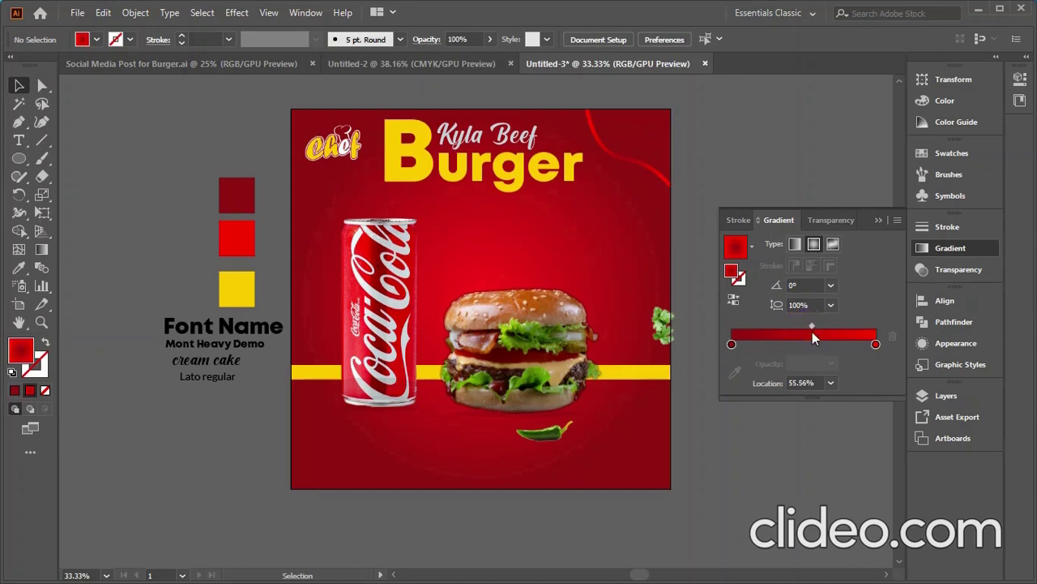
left_click(787, 451)
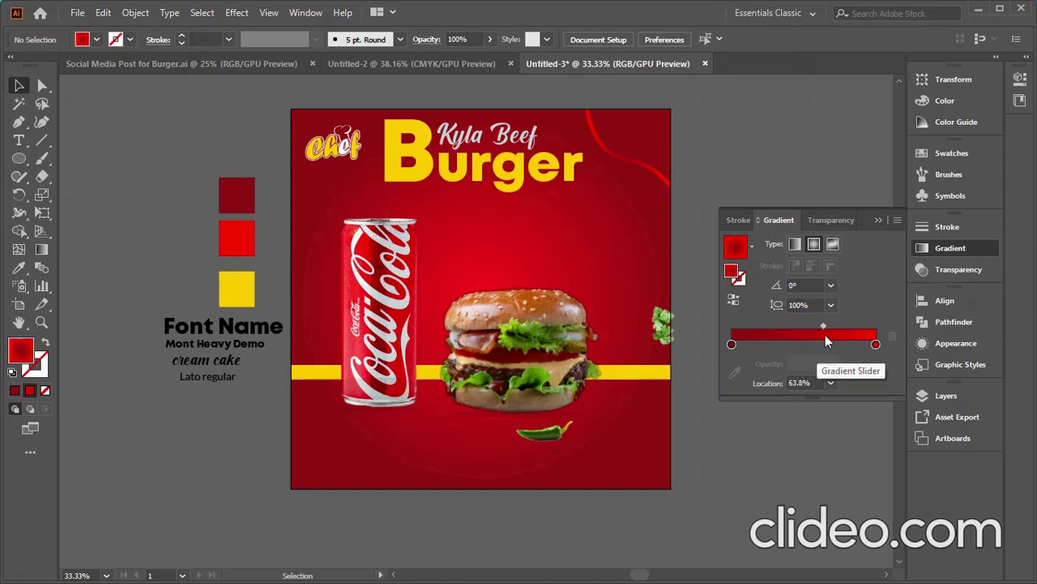
left_click_drag(823, 325, 813, 325)
left_click(742, 436)
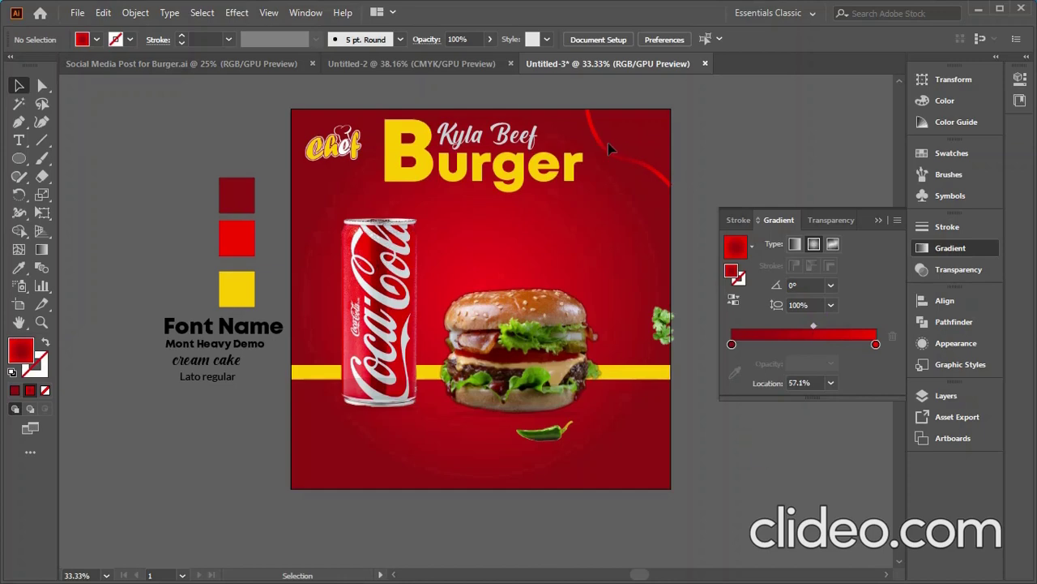
left_click(623, 165)
left_click(866, 206)
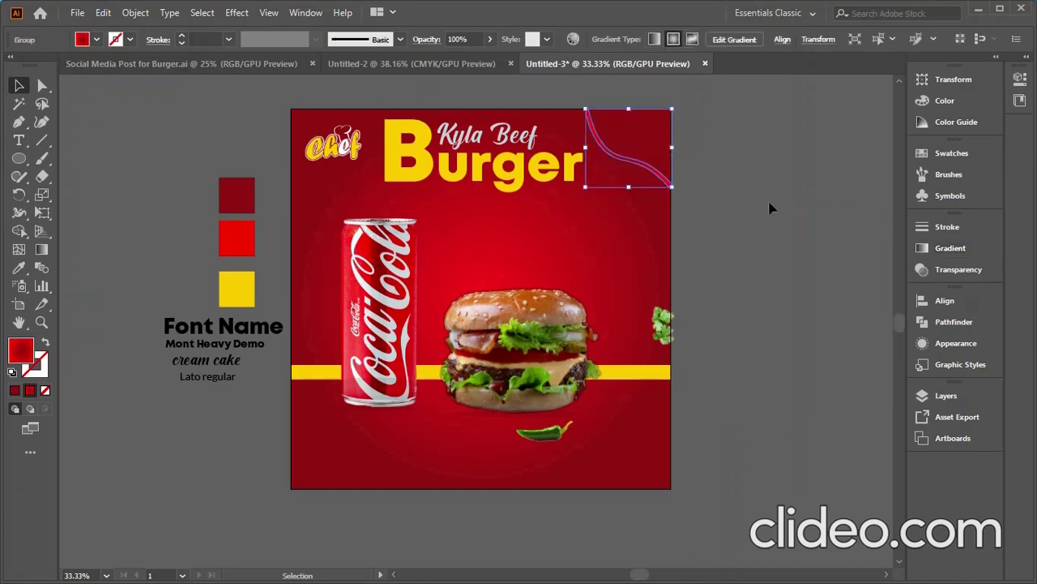
Step: Alt-drag an offset copy of the swoosh and repeat it twice with Ctrl+D for parallel curves
scroll(638, 153, "up", 2)
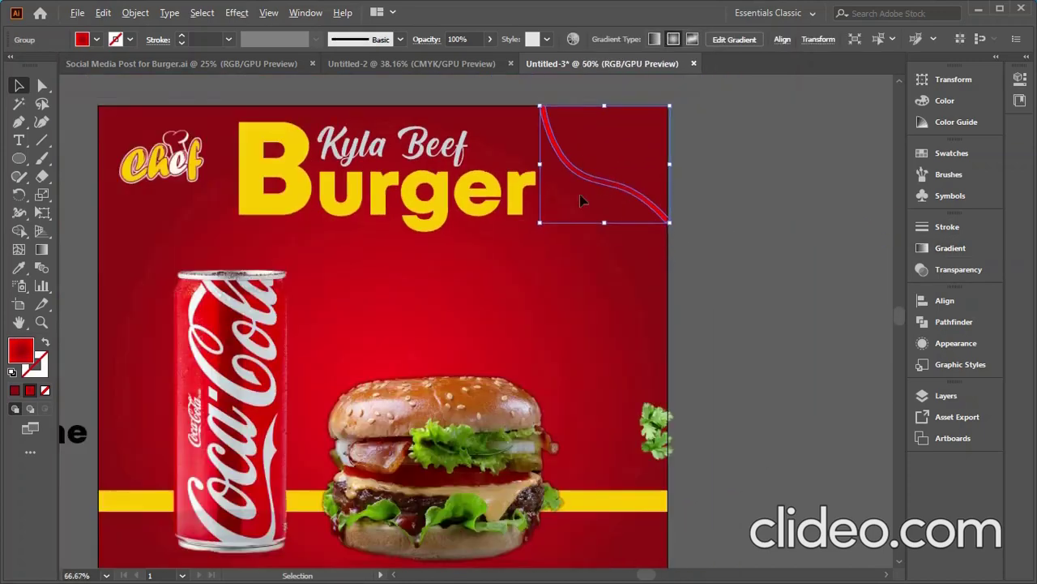
left_click_drag(584, 195, 601, 183)
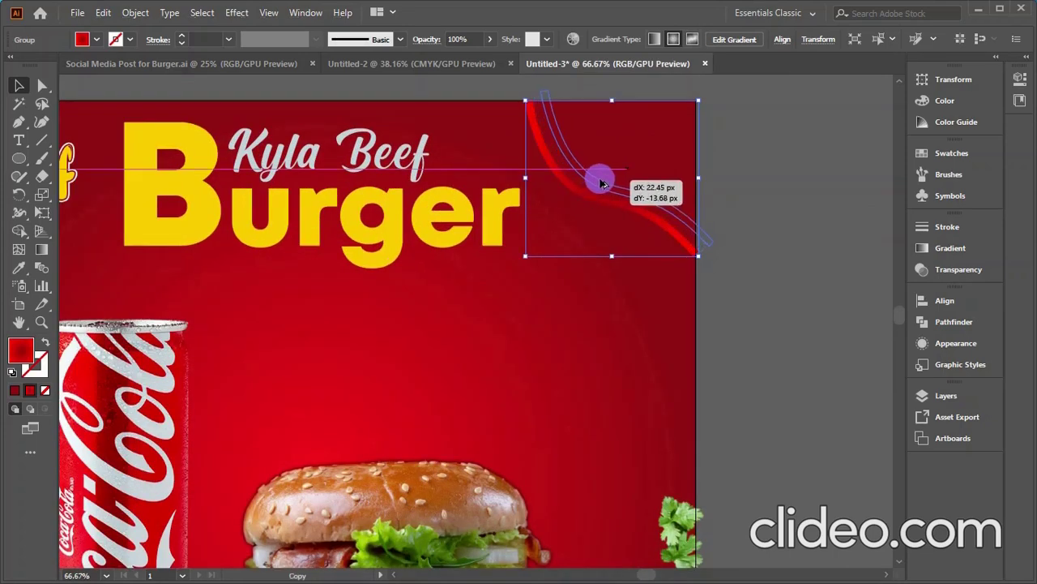
left_click_drag(601, 183, 603, 182)
key("ctrl+d")
key("ctrl+d")
key("ctrl+d")
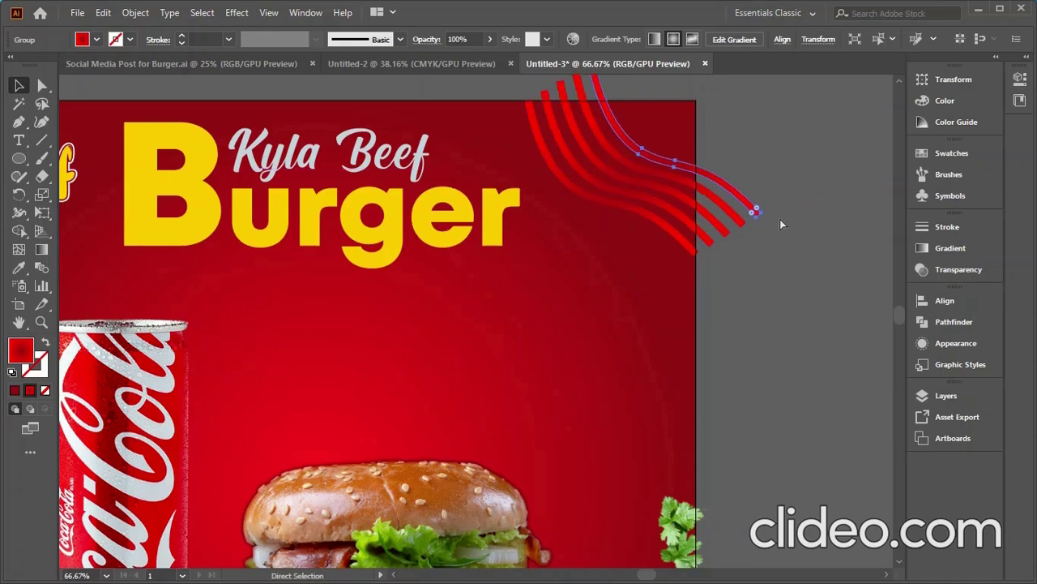
key("ctrl+d")
key("ctrl+d")
key("ctrl+d")
scroll(708, 322, "down", 2)
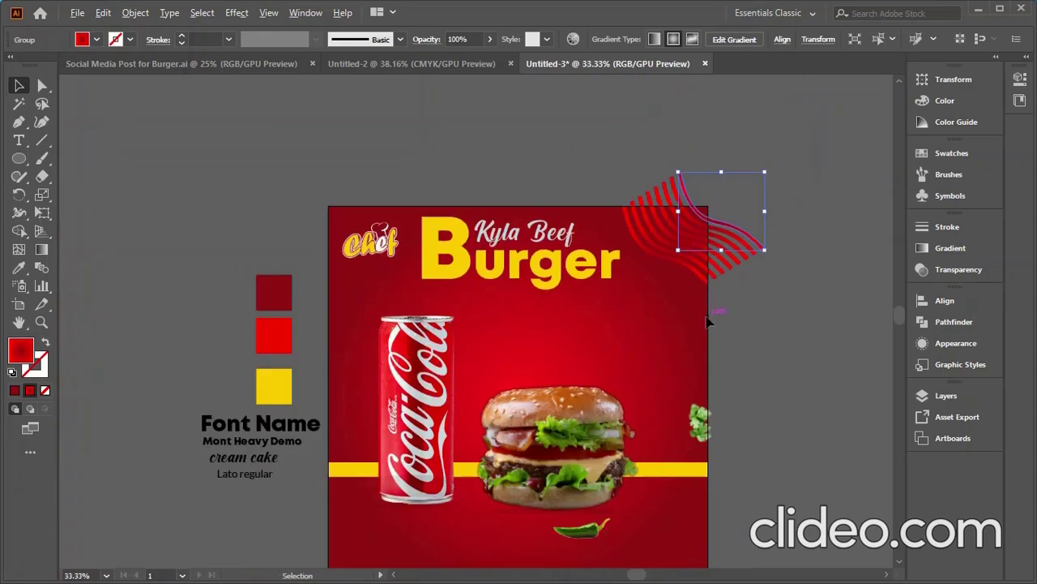
Step: Unlock all locked artwork with Object > Unlock All
left_click(440, 150)
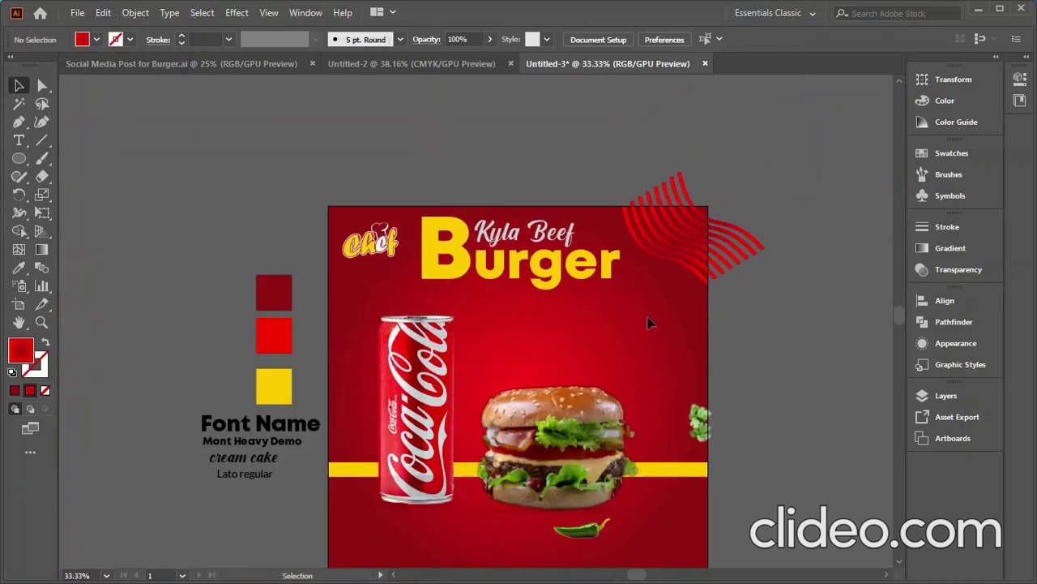
left_click(135, 12)
left_click(146, 139)
Step: With the background and curves selected, Shape Builder-delete the curve parts outside the artboard
left_click(798, 207)
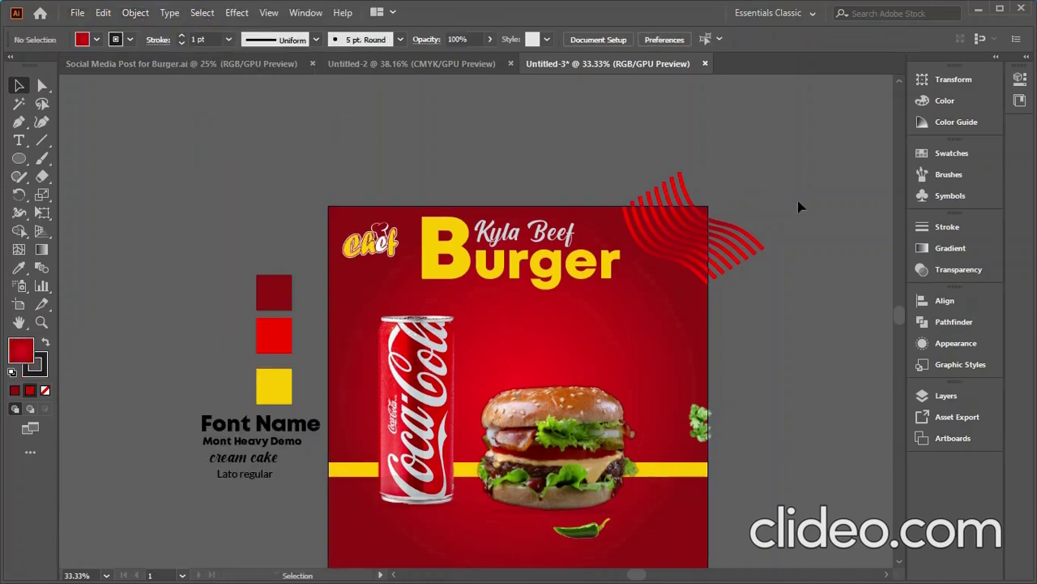
left_click(685, 315)
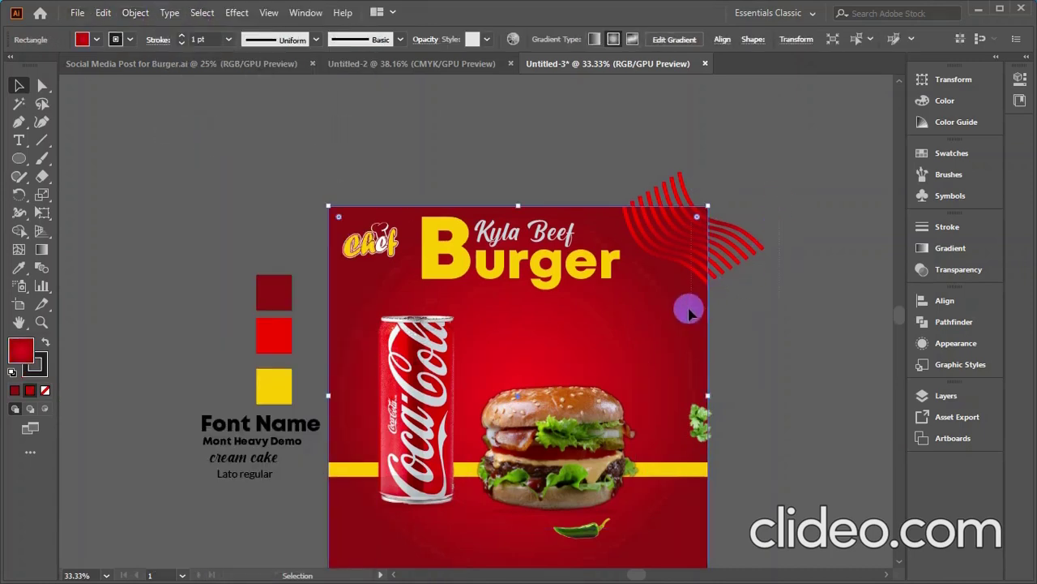
left_click(687, 308, "shift")
left_click(19, 231)
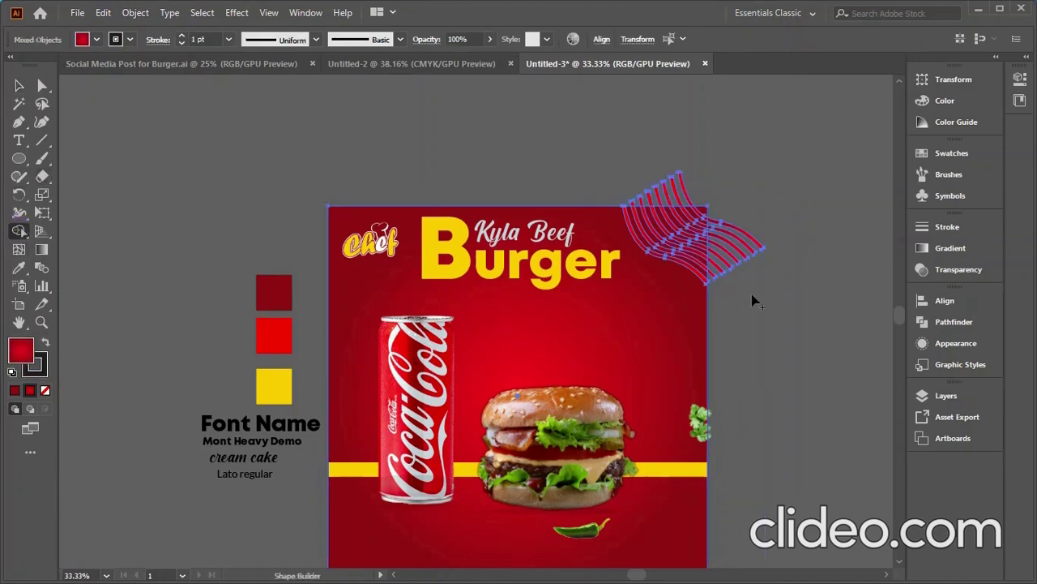
scroll(760, 303, "up", 3)
mouse_move(733, 134)
left_mouse_down()
mouse_move(718, 111)
mouse_move(609, 254)
left_mouse_up()
scroll(608, 258, "up", 5, "alt")
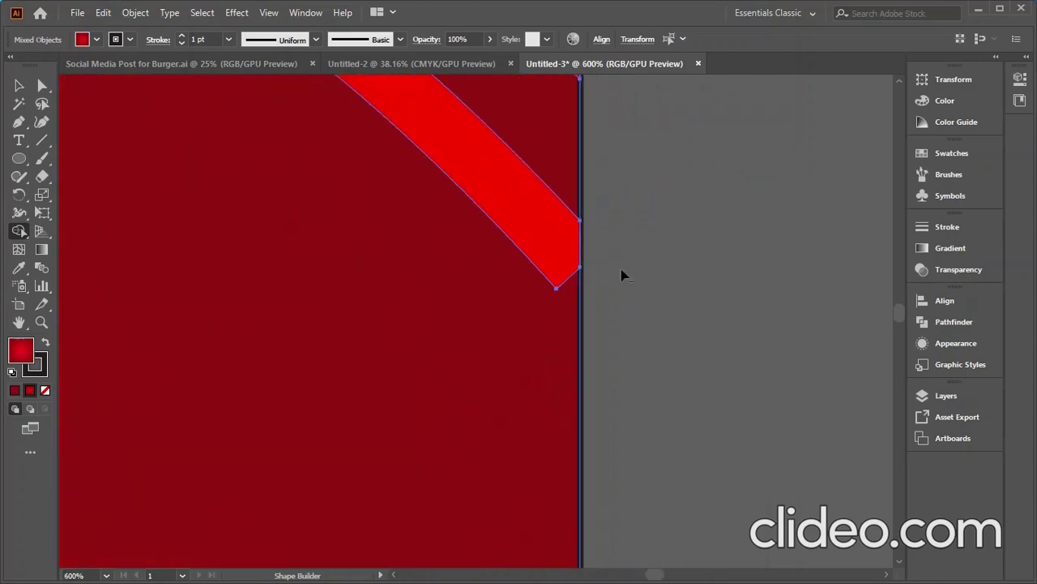
scroll(621, 273, "down", 3, "alt")
scroll(614, 294, "down", 4, "alt")
scroll(567, 324, "up", 5, "alt")
mouse_move(570, 224)
left_mouse_down()
mouse_move(371, 306)
mouse_move(315, 308)
mouse_move(273, 325)
left_mouse_up()
scroll(243, 332, "up", 3, "alt")
scroll(322, 273, "up", 2, "alt")
left_click(322, 274, "alt")
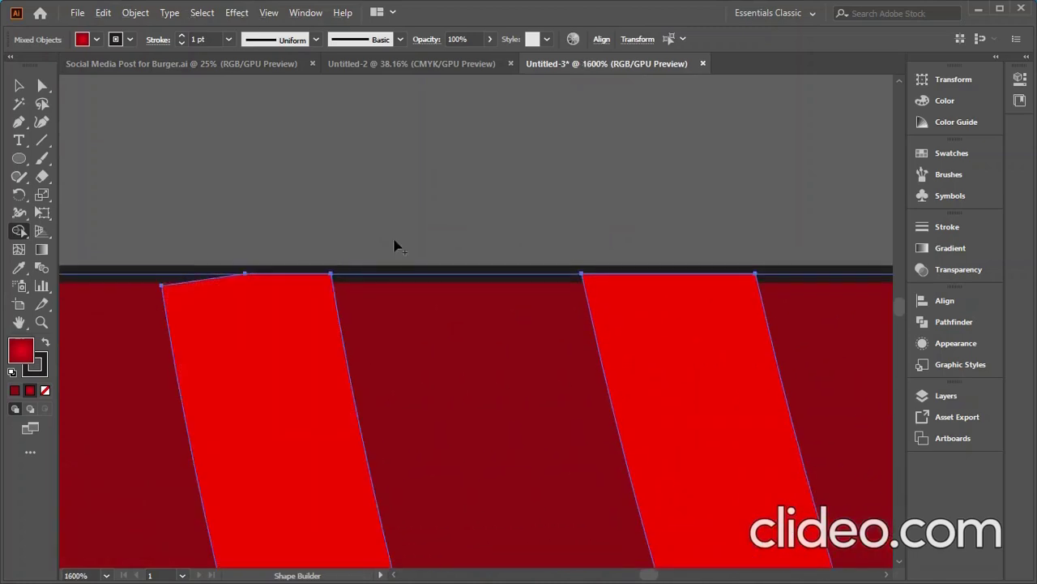
Step: Nudge stray curve anchors so the cut ends sit flush with the artboard's top and right edges
key("a")
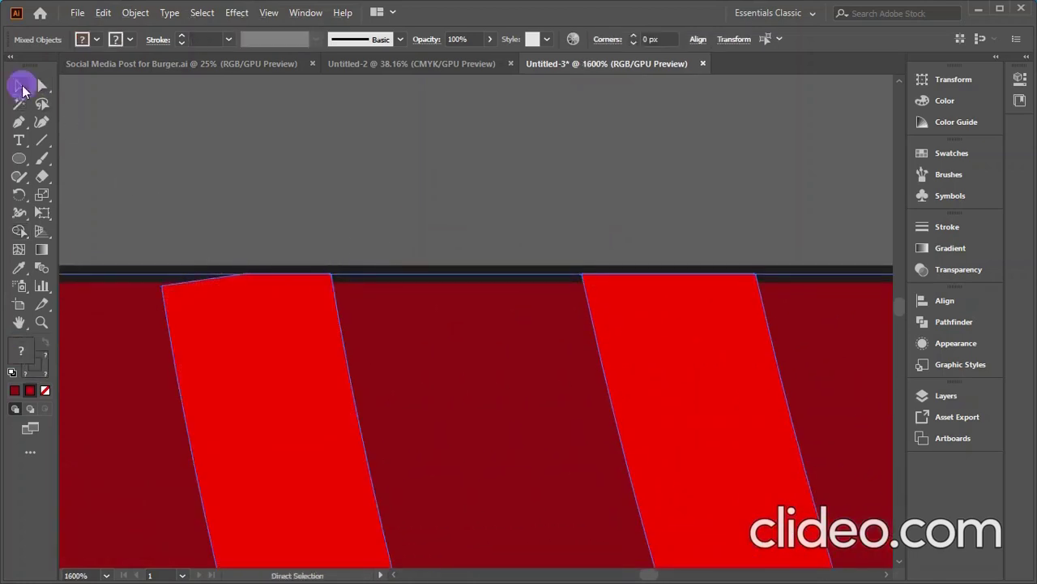
left_click(213, 250)
left_click(162, 274)
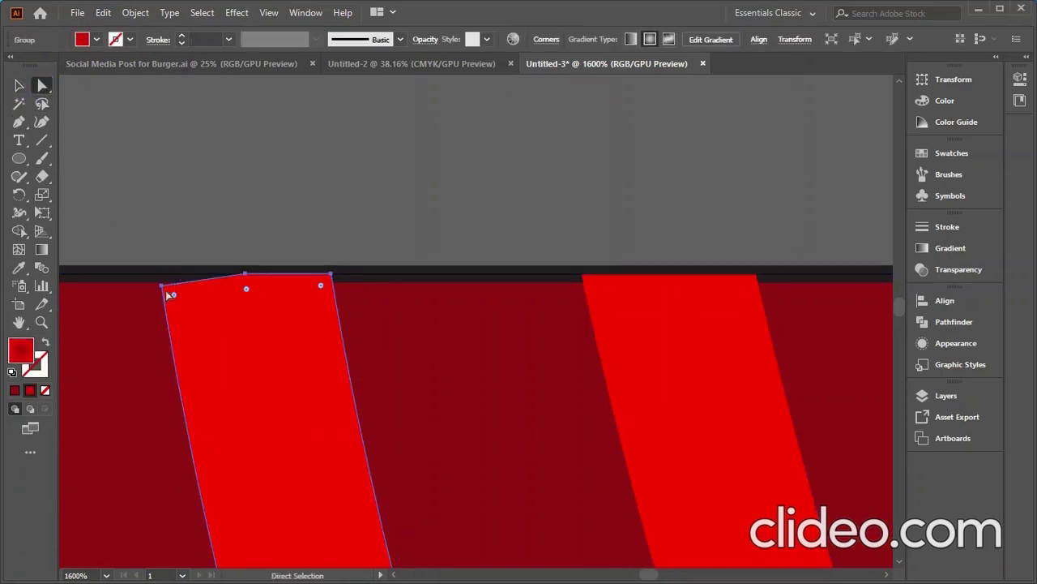
left_click_drag(162, 286, 162, 275)
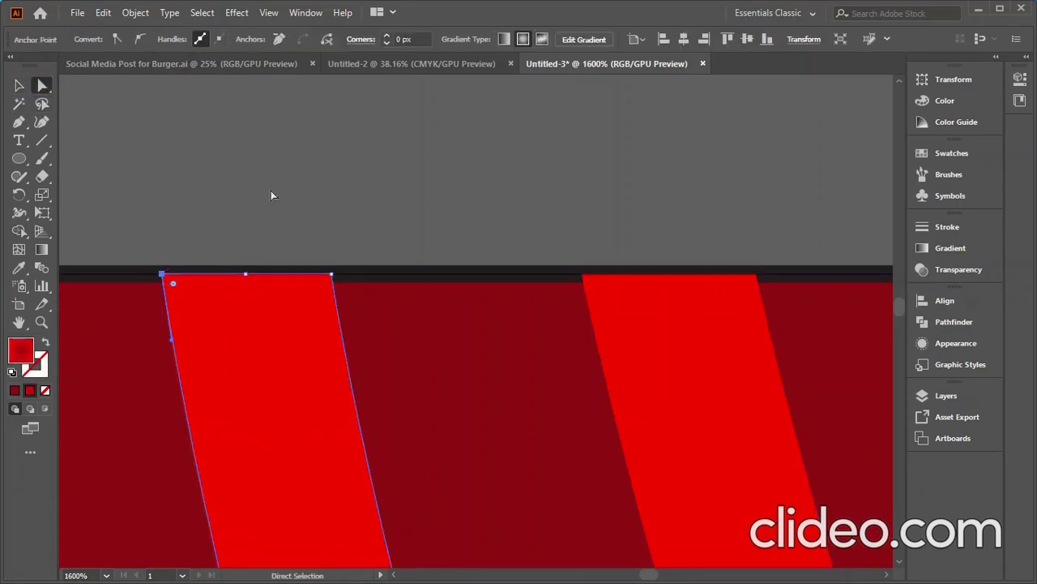
left_click(272, 188)
scroll(272, 188, "down", 2)
scroll(432, 398, "down", 8)
scroll(348, 293, "up", 5)
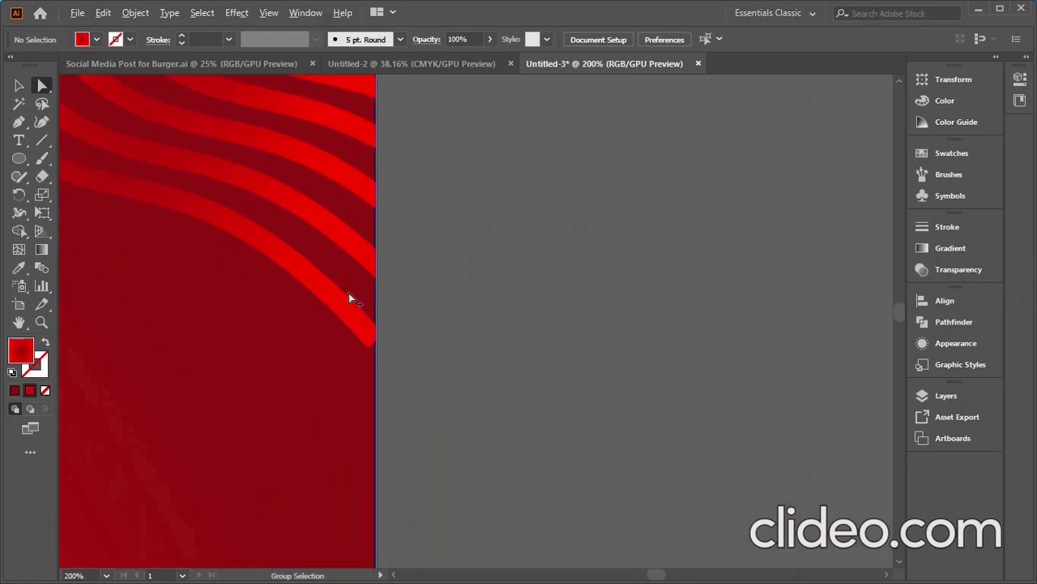
left_click(369, 347)
left_click_drag(368, 349, 375, 362)
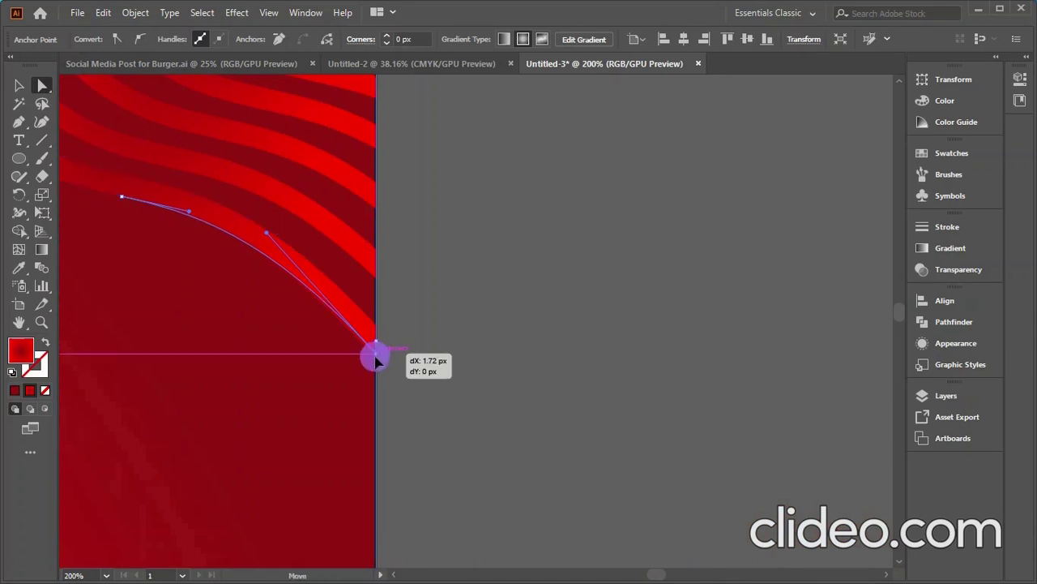
left_click(460, 342)
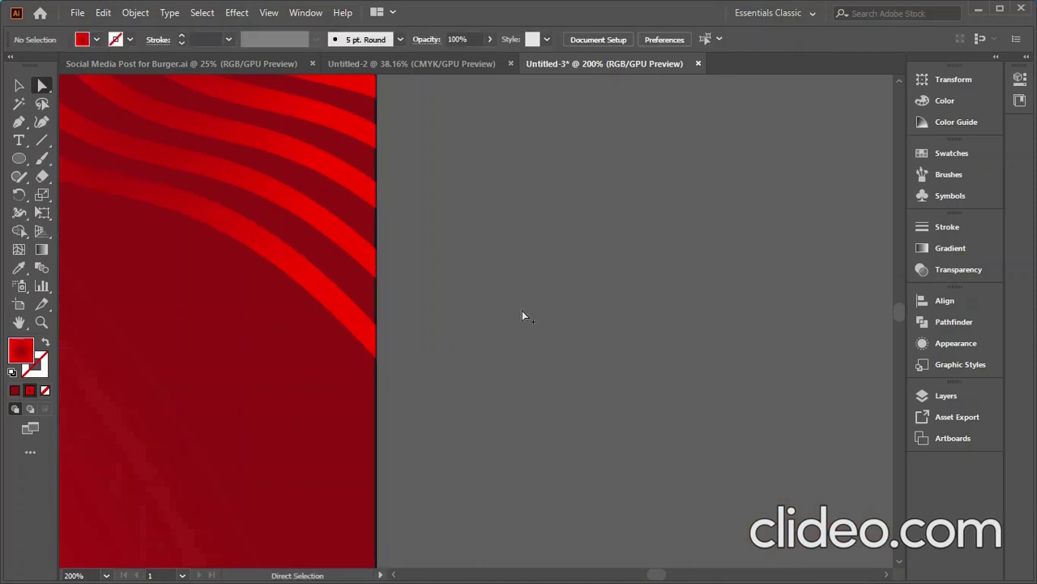
Step: Scroll around the poster and select the small icon at the artboard's bottom left
scroll(574, 281, "up", 3)
scroll(574, 281, "down", 6)
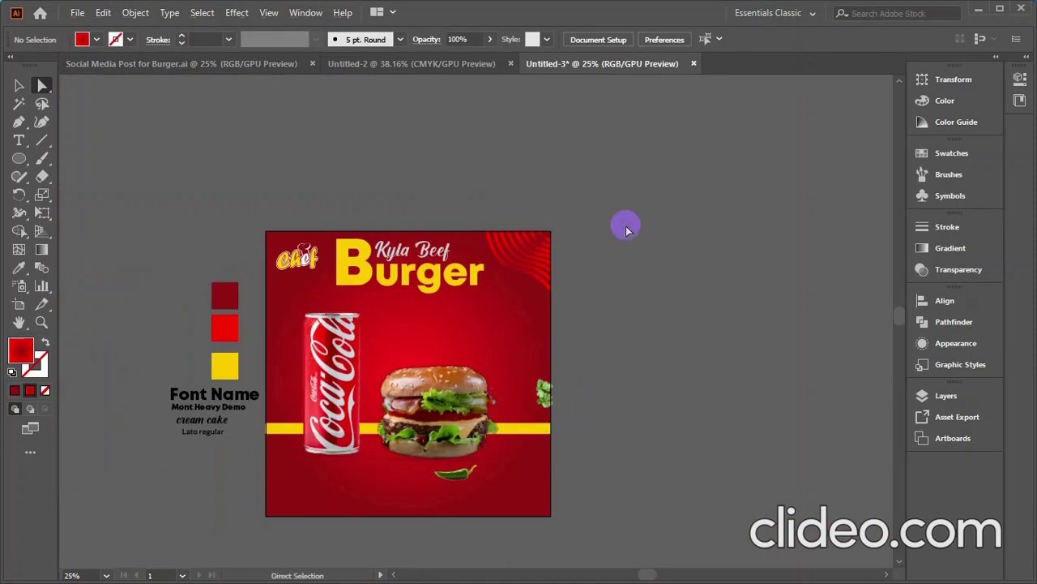
scroll(609, 174, "down", 1)
scroll(352, 396, "up", 1)
scroll(352, 396, "down", 1)
scroll(344, 389, "up", 1)
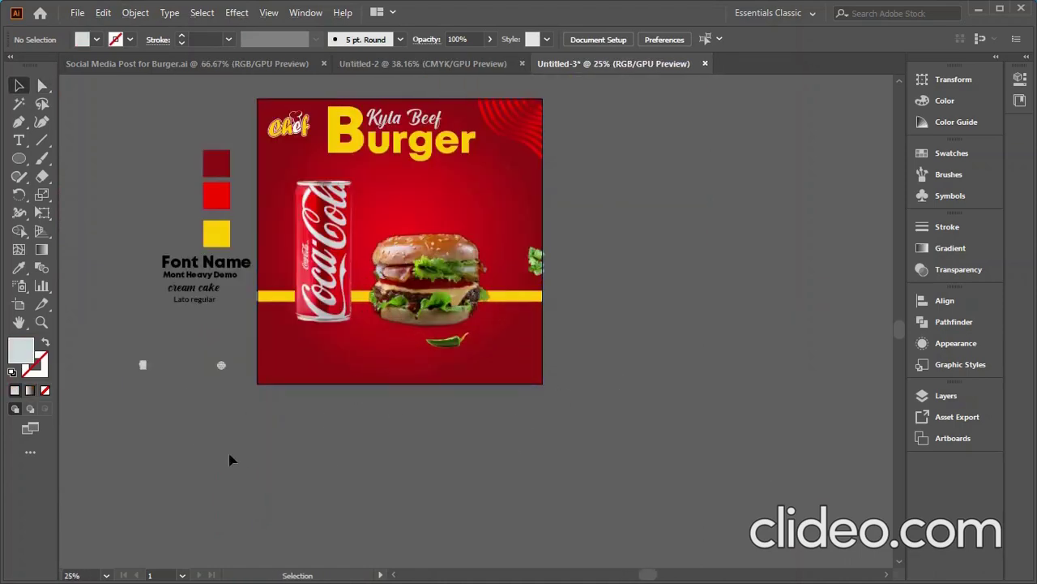
scroll(315, 373, "up", 3)
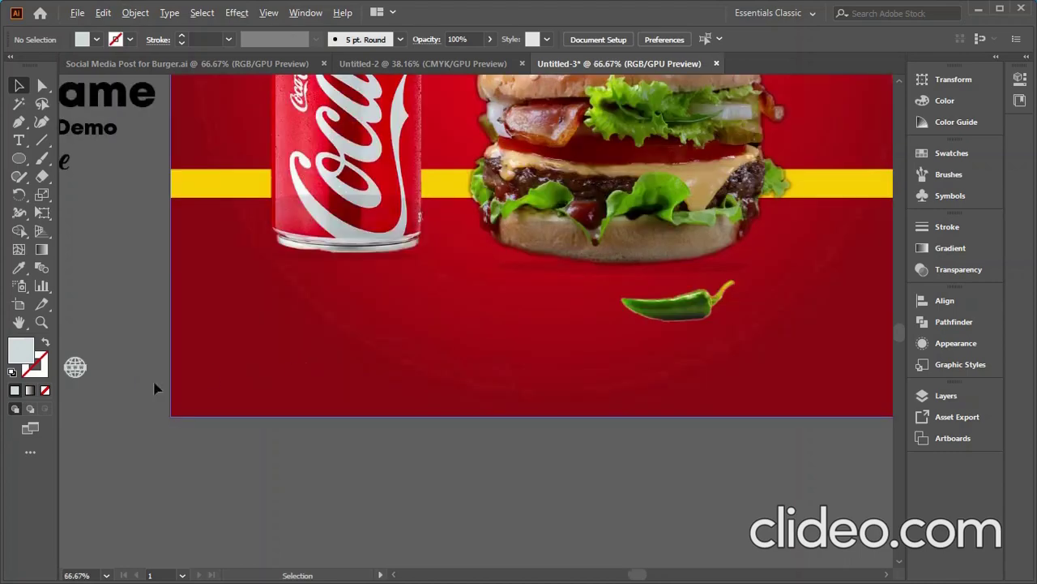
scroll(157, 389, "down", 2)
scroll(157, 385, "down", 1)
left_click(216, 376)
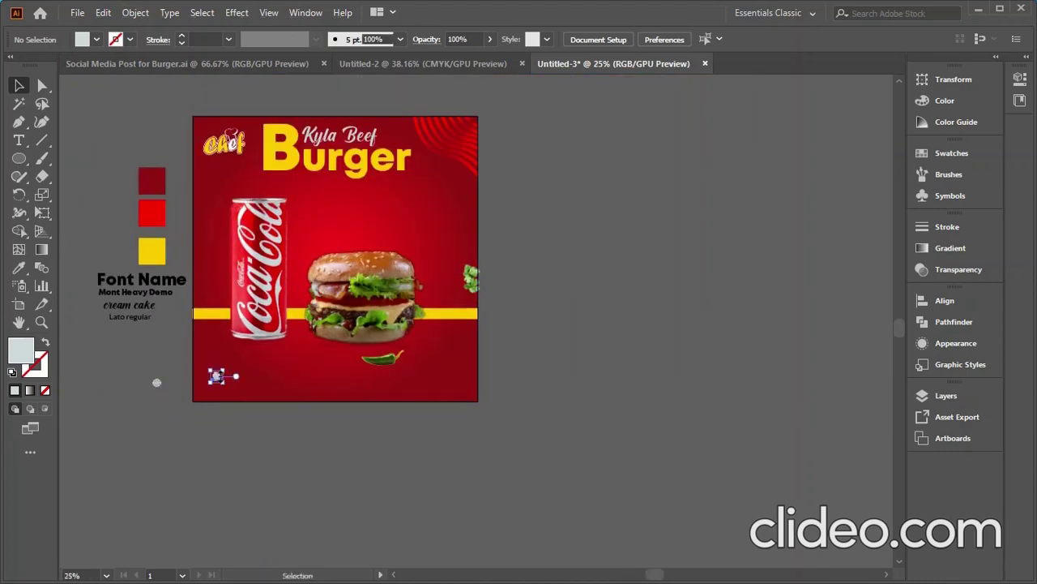
Step: Add a text line below the burger containing the contact phone number, replacing the placeholder
scroll(156, 381, "up", 3)
scroll(156, 381, "down", 2)
key("t")
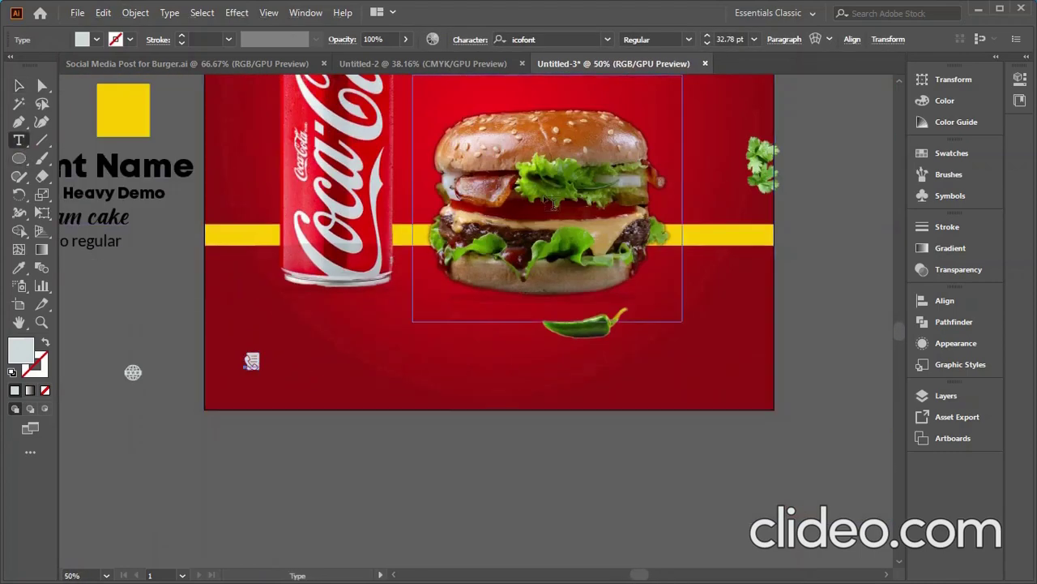
left_click(277, 364)
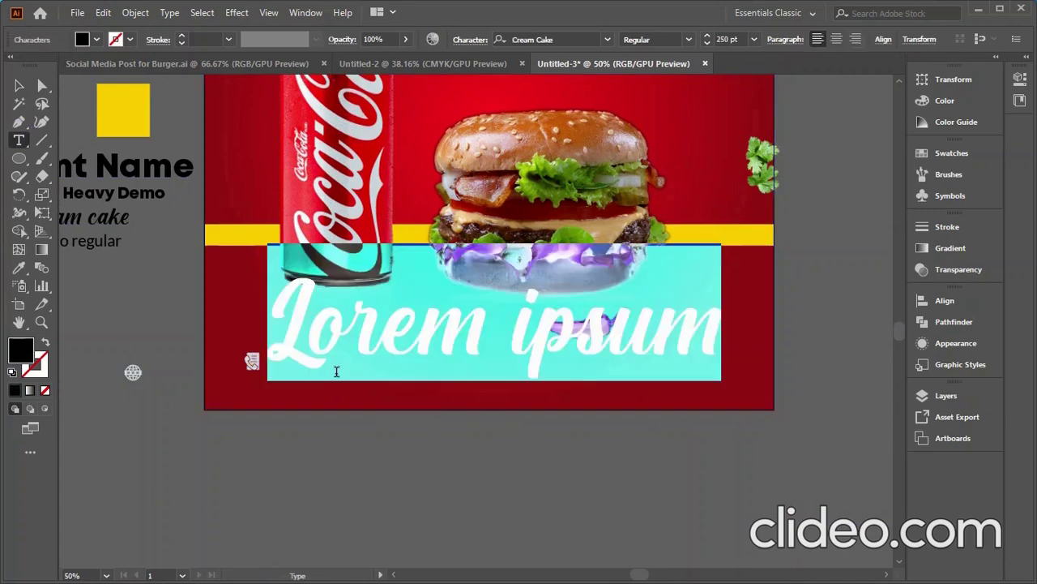
key("BackSpace")
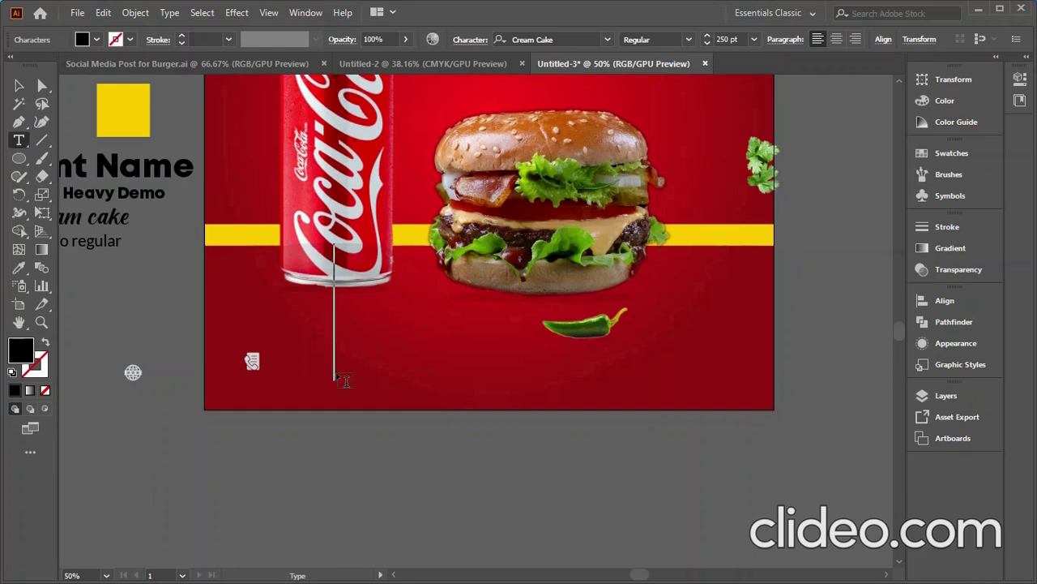
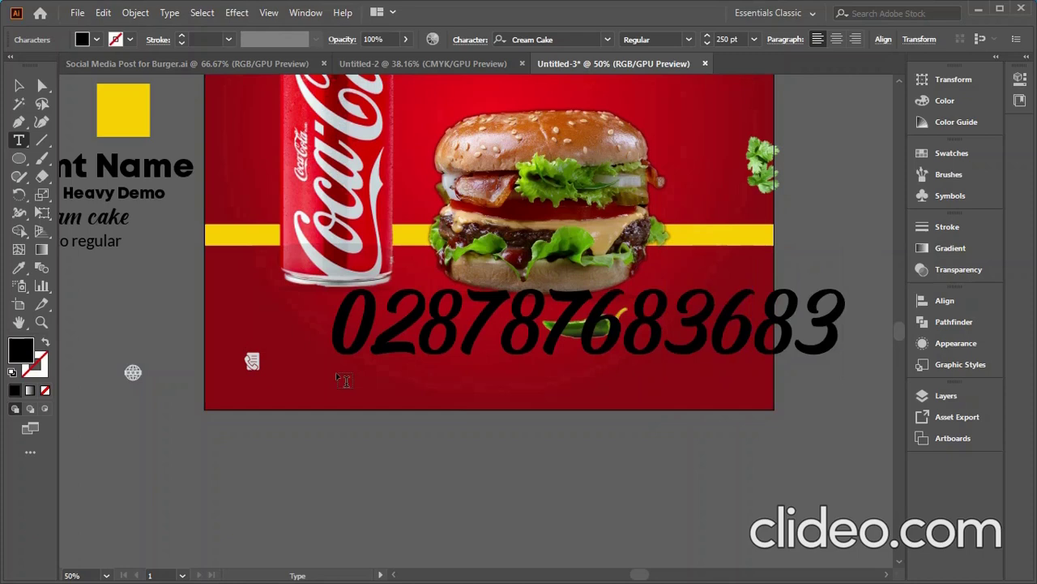
left_click(19, 86)
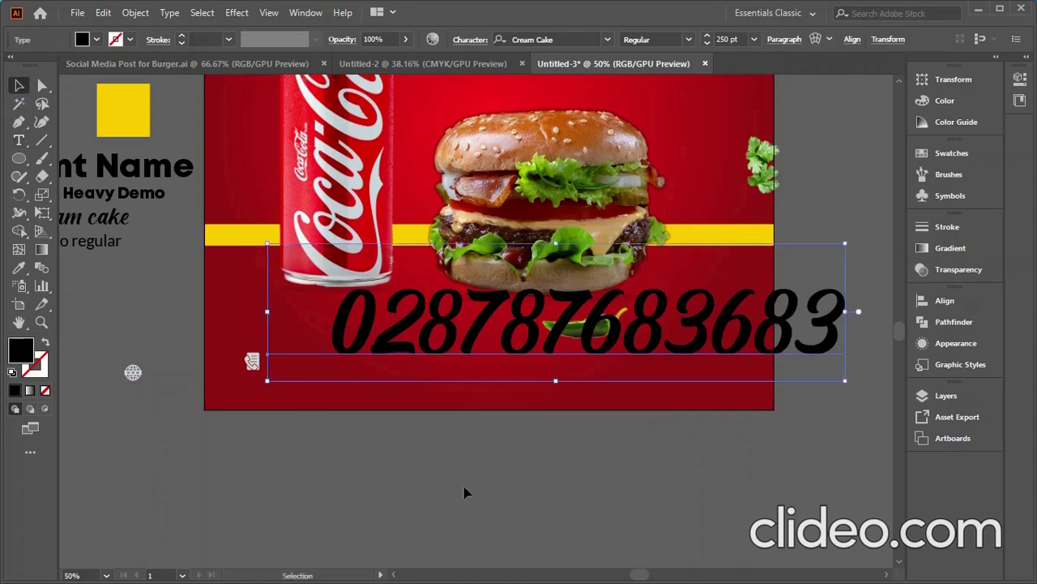
Step: Shrink the phone number text to a small size and move it beside the phone icon
left_click_drag(477, 318, 418, 354)
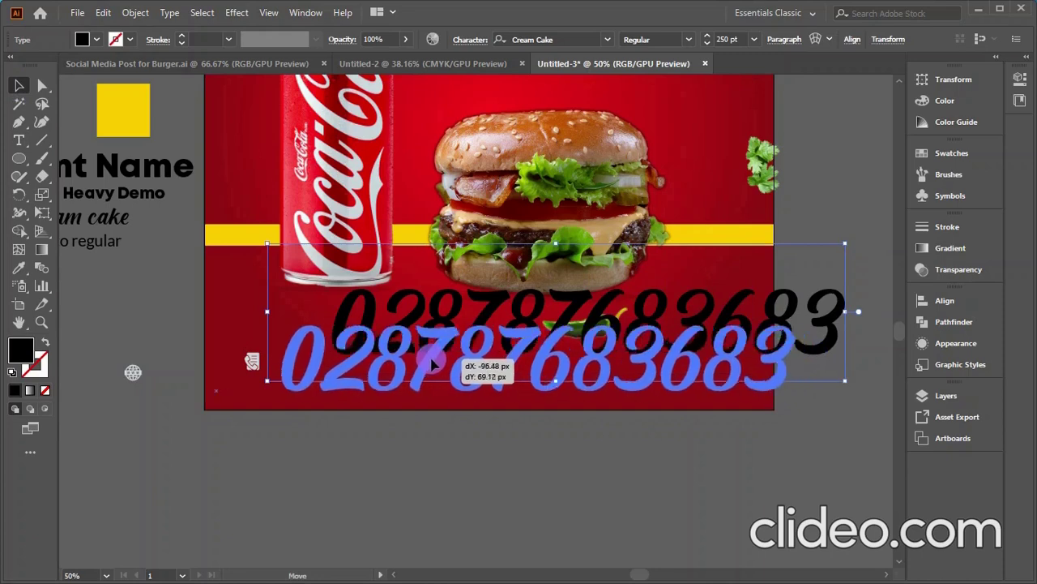
double_click(339, 369)
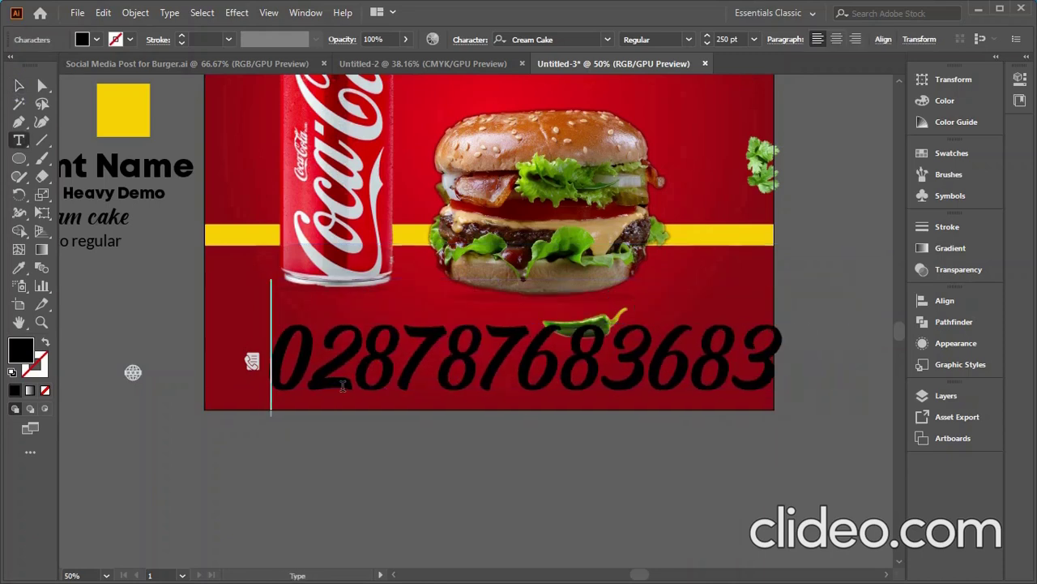
key("Escape")
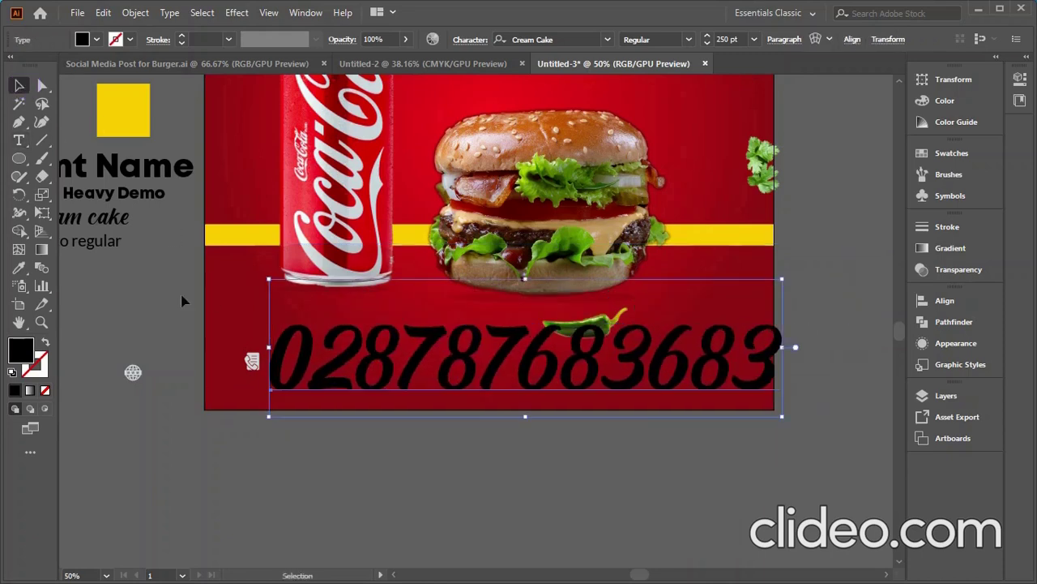
left_click(389, 496)
left_click(435, 363)
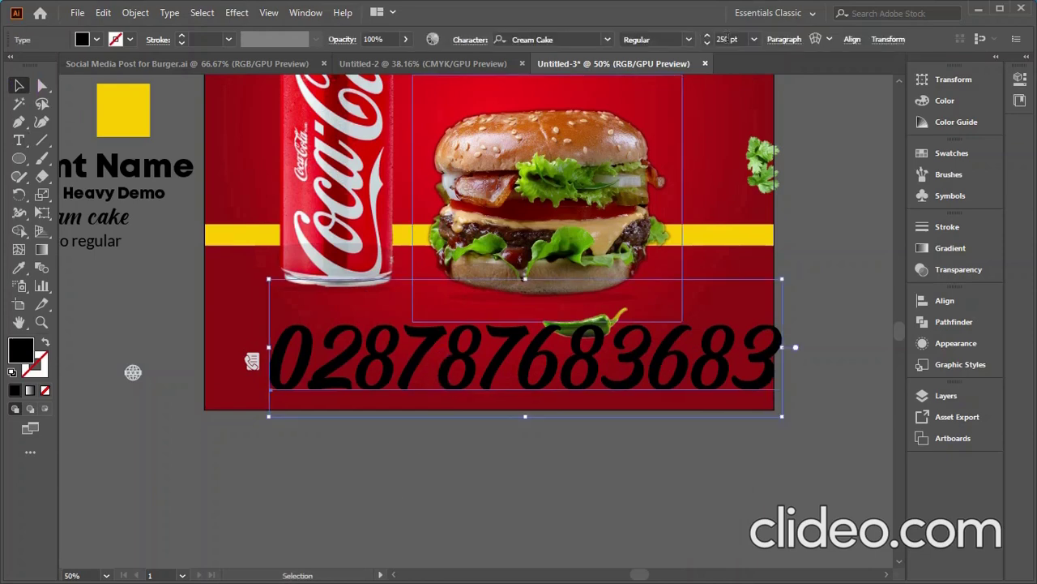
left_click(730, 39)
scroll(730, 39, "down", 4)
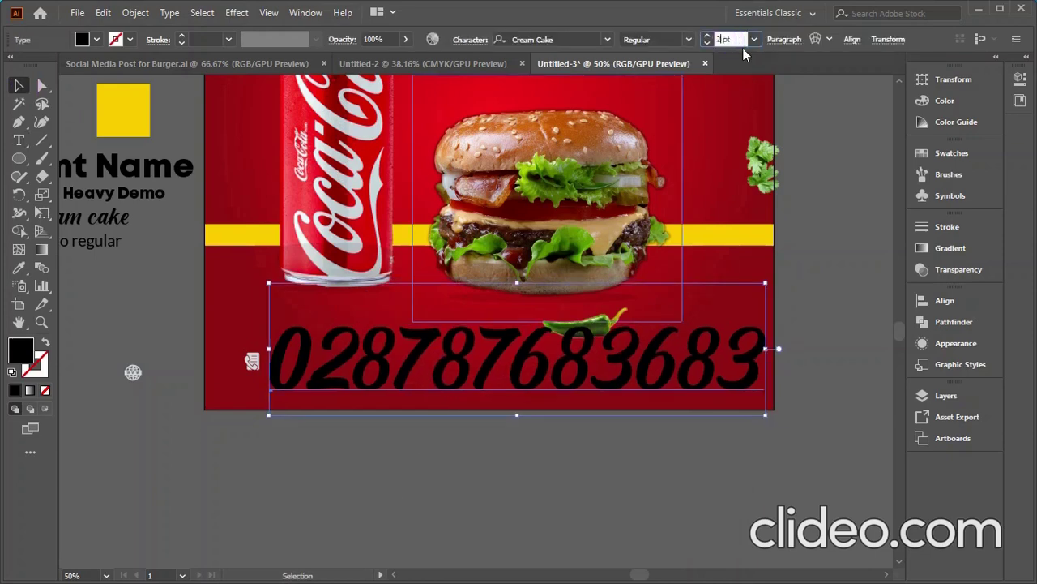
left_click(602, 470)
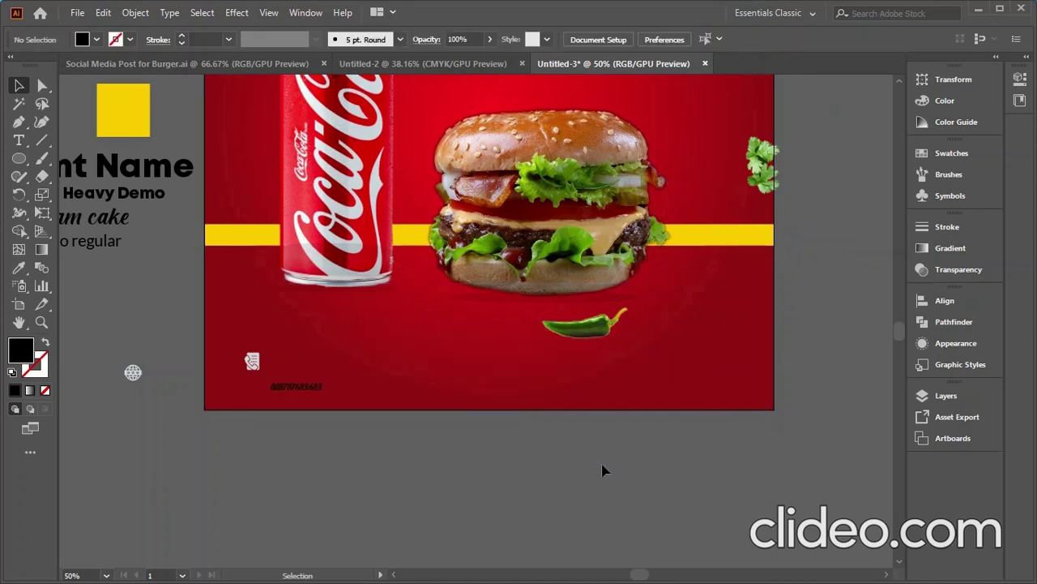
left_click_drag(298, 387, 294, 359)
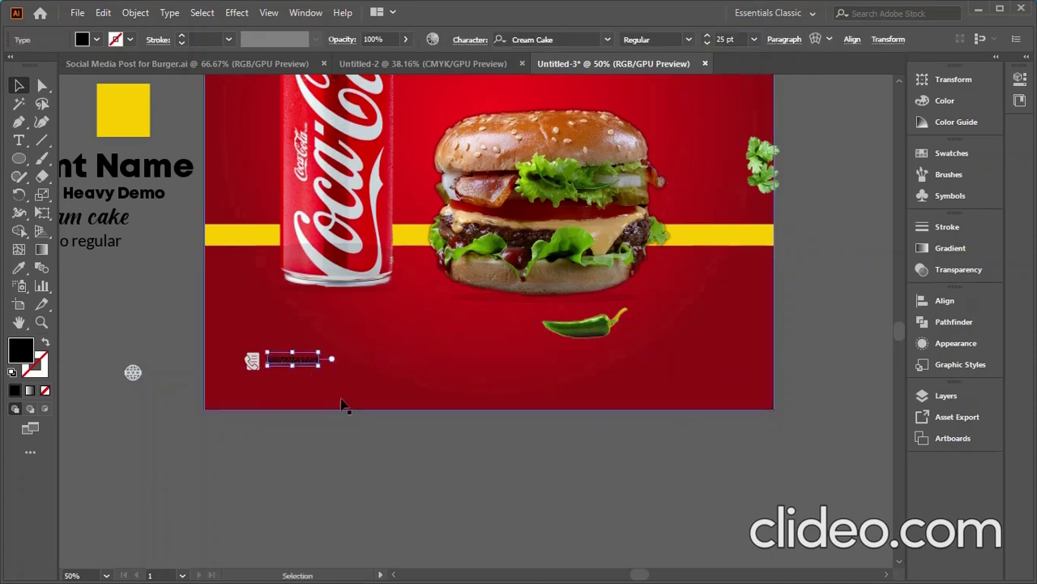
Step: Change the phone number's font to Lato and line it up with its icon
left_click(559, 39)
type("la")
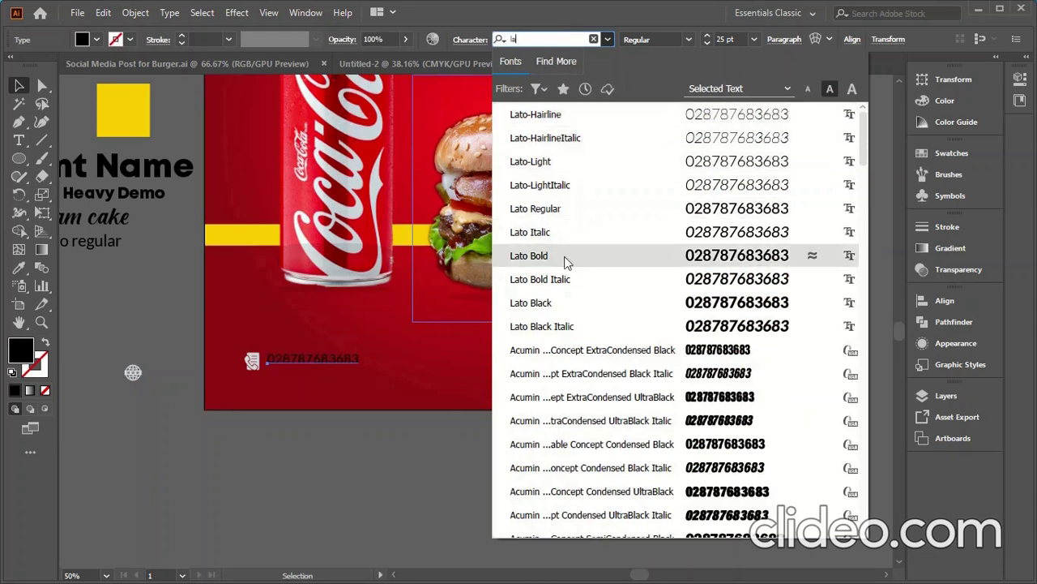
left_click(539, 255)
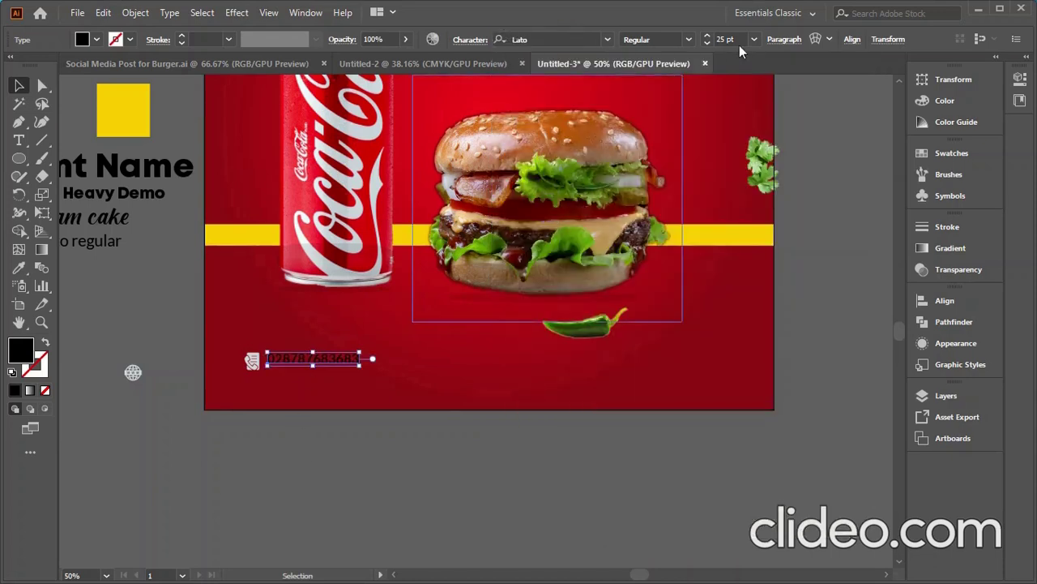
scroll(730, 39, "up", 5)
scroll(730, 39, "up", 9)
scroll(730, 39, "up", 2)
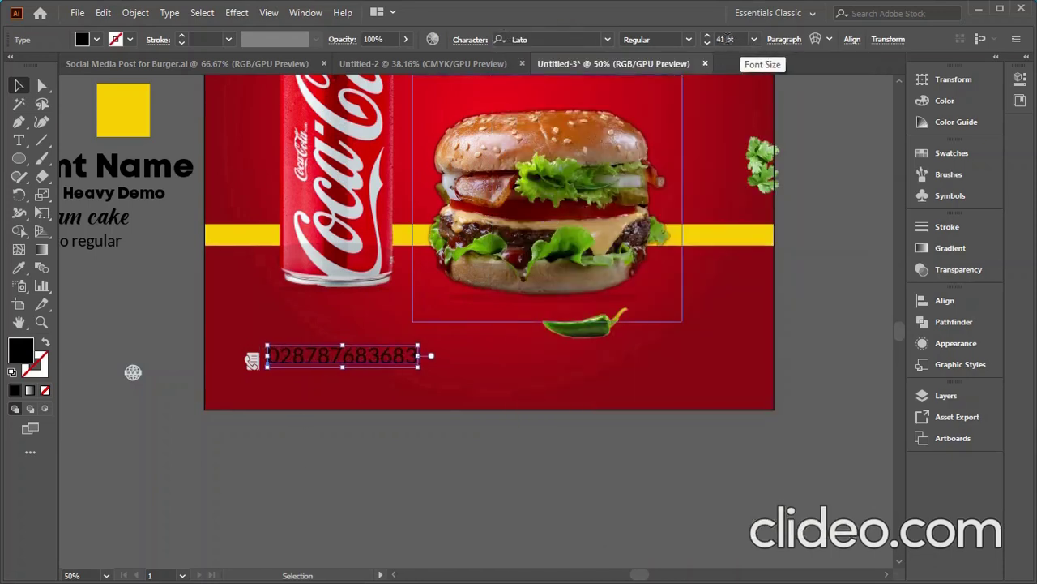
scroll(733, 39, "down", 2)
scroll(733, 39, "down", 2)
scroll(733, 39, "down", 2)
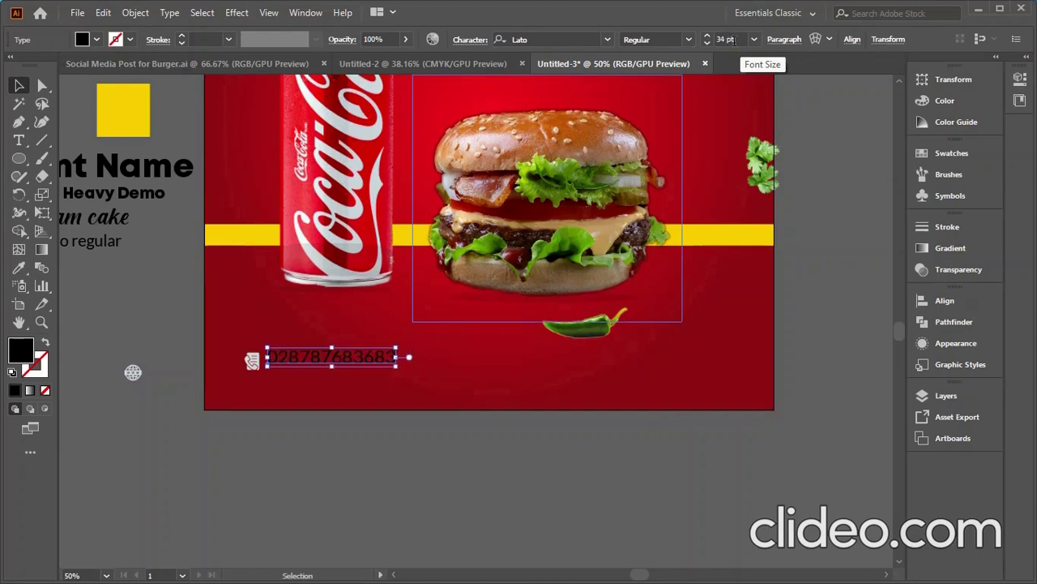
left_click(332, 438)
left_click_drag(308, 357, 304, 364)
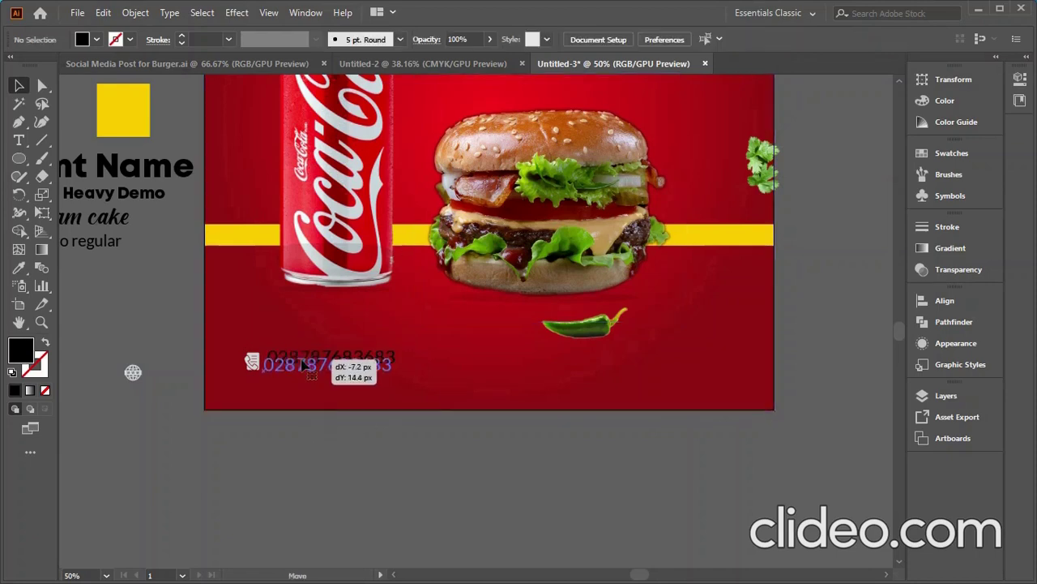
left_click_drag(141, 371, 480, 370)
left_click_drag(427, 364, 427, 364)
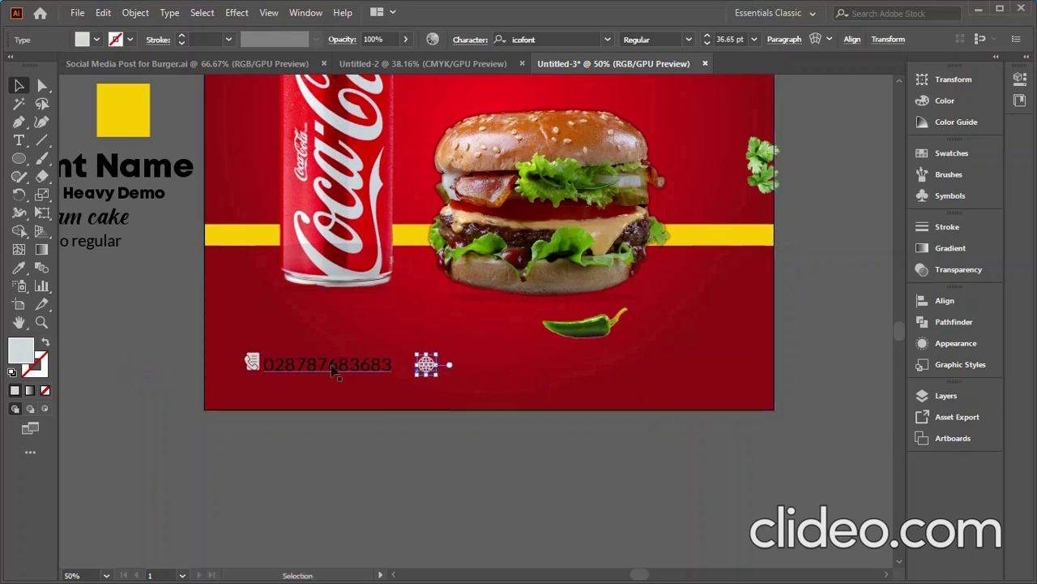
left_click_drag(332, 366, 526, 365)
double_click(521, 364)
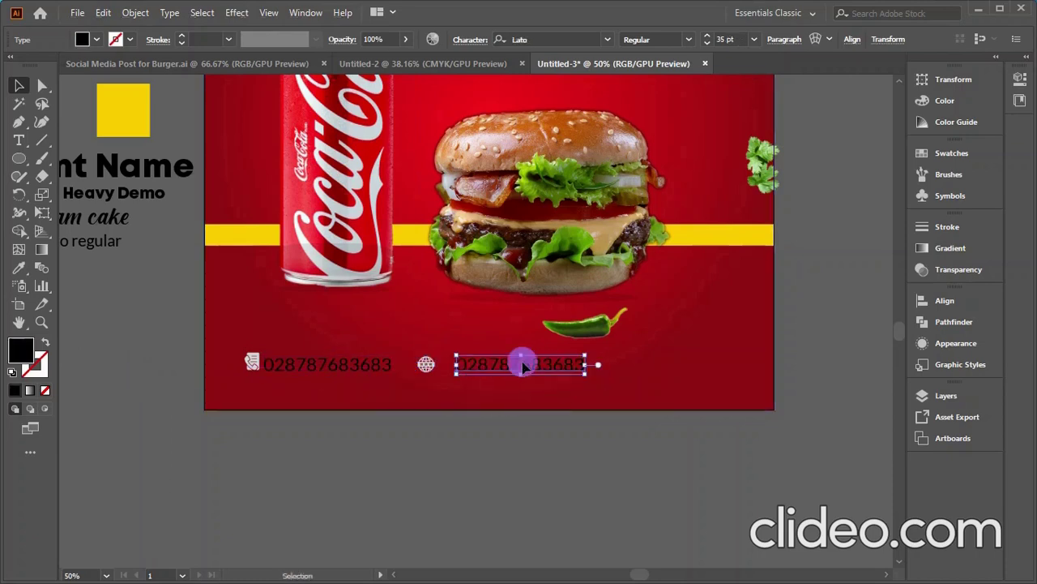
left_click(579, 364)
type("www.website.com")
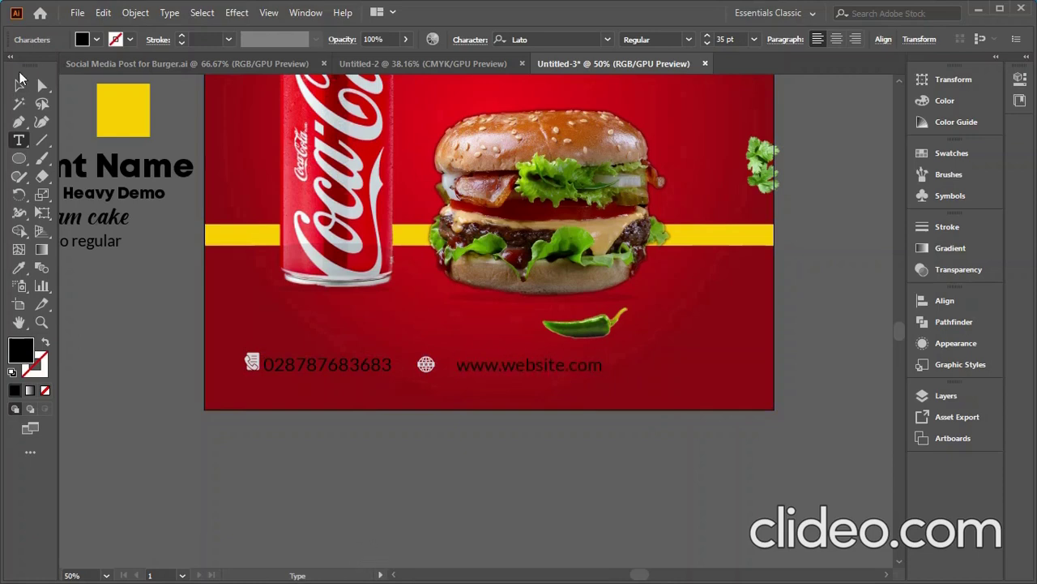
left_click(19, 76)
Step: Try sampling the light Coca-Cola lettering colour onto the phone number and website text
left_click(308, 366)
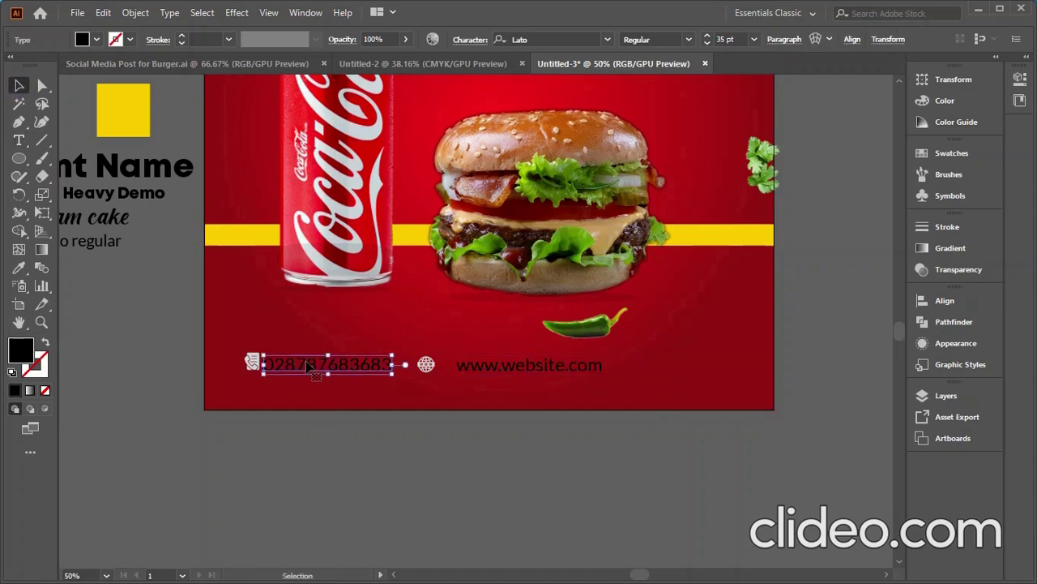
left_click(19, 268)
left_click(322, 254)
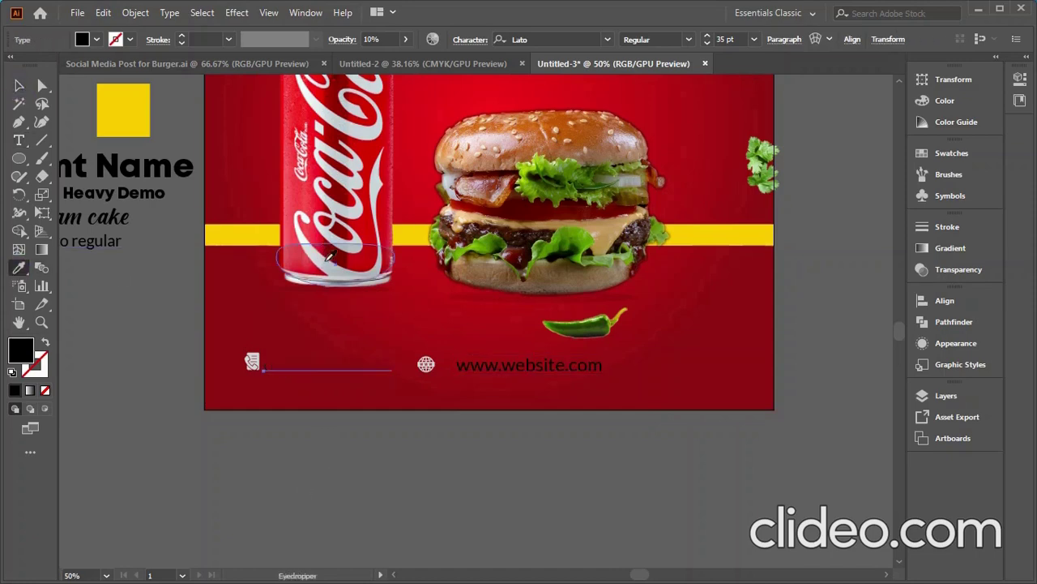
left_click(320, 217)
left_click(19, 85)
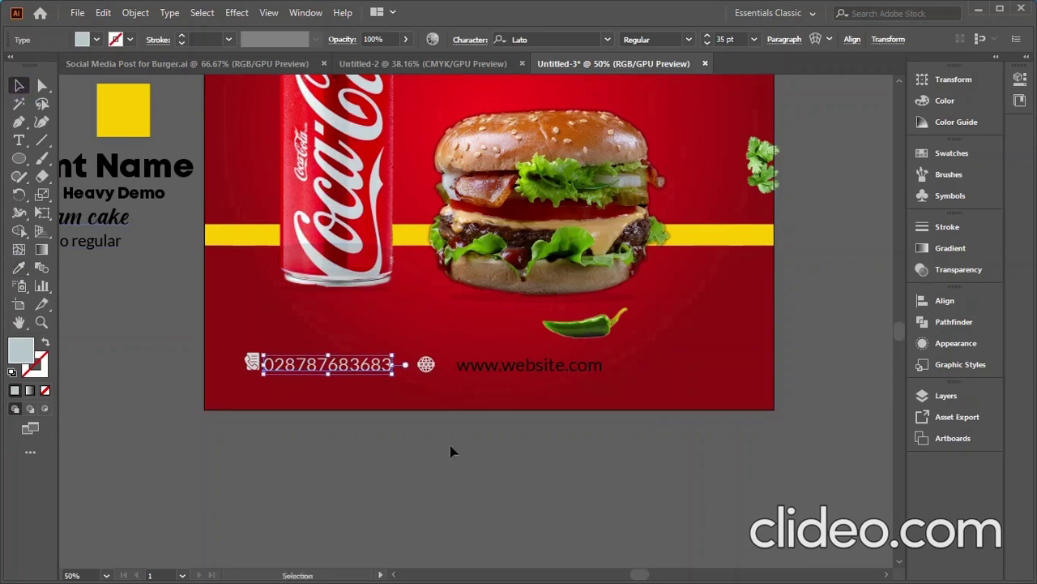
left_click(521, 371)
left_click(19, 268)
left_click(364, 131)
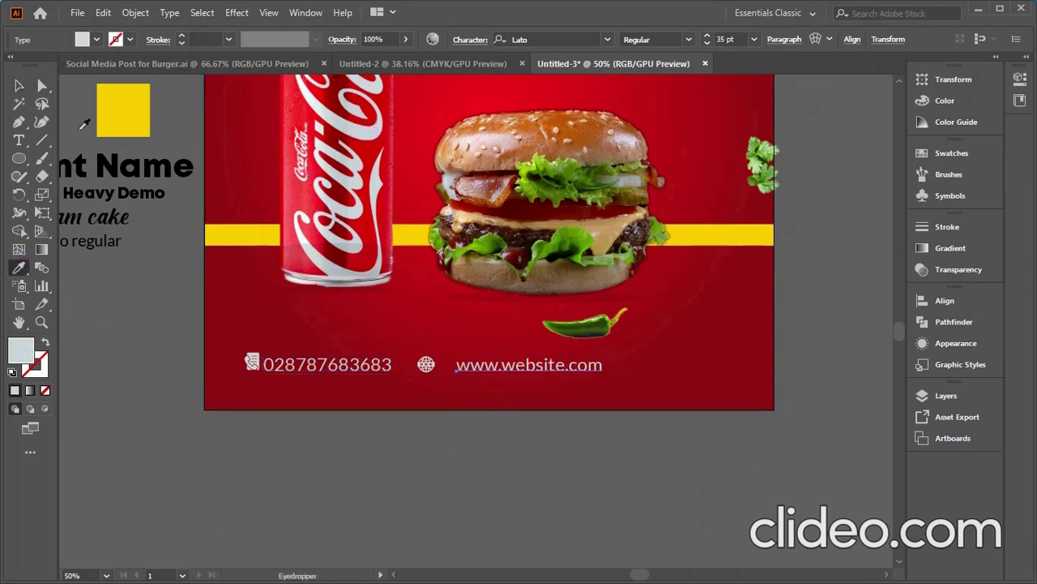
left_click(19, 85)
Step: Set the phone number's fill to near-white in the Color Picker
left_click(300, 458)
left_click(323, 366)
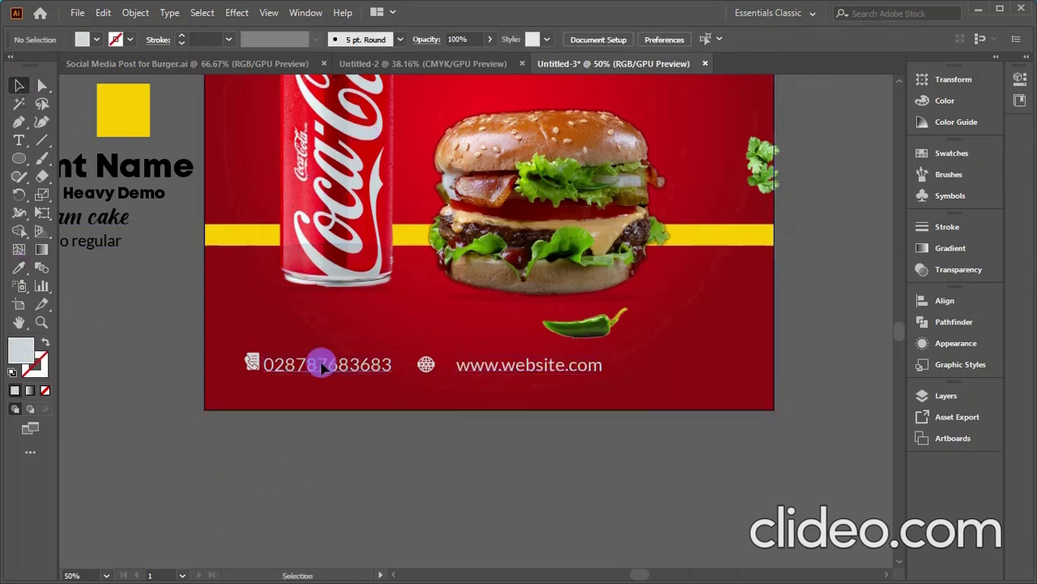
double_click(21, 350)
left_click(611, 204)
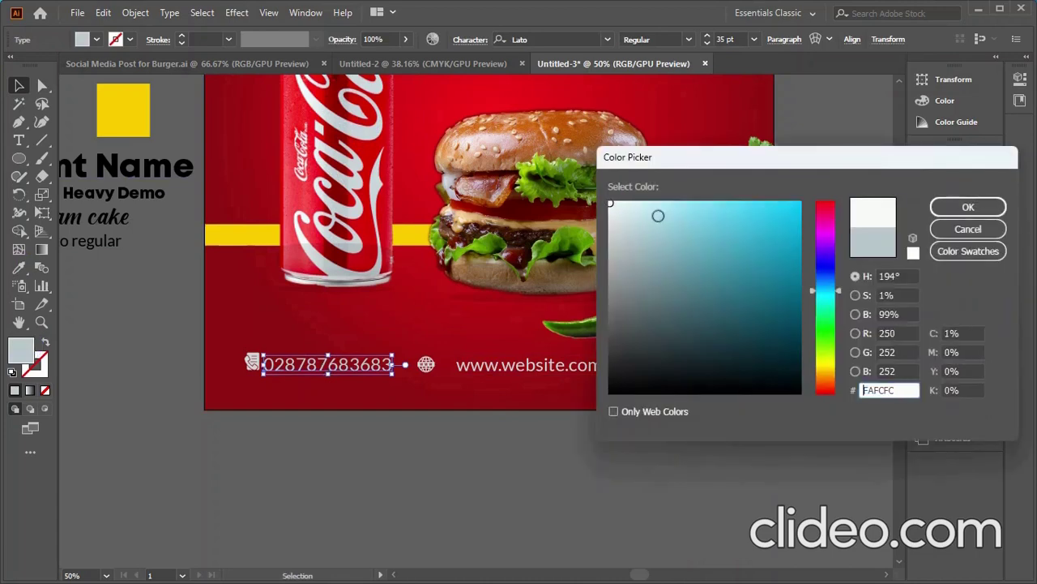
left_click(968, 208)
left_click(494, 415)
left_click(519, 365)
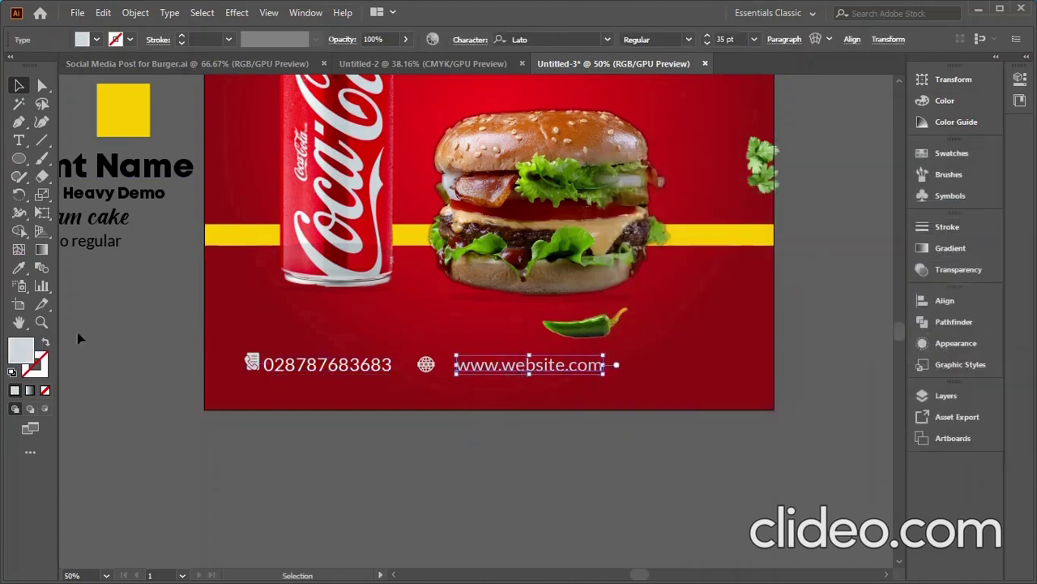
double_click(16, 358)
left_click(611, 203)
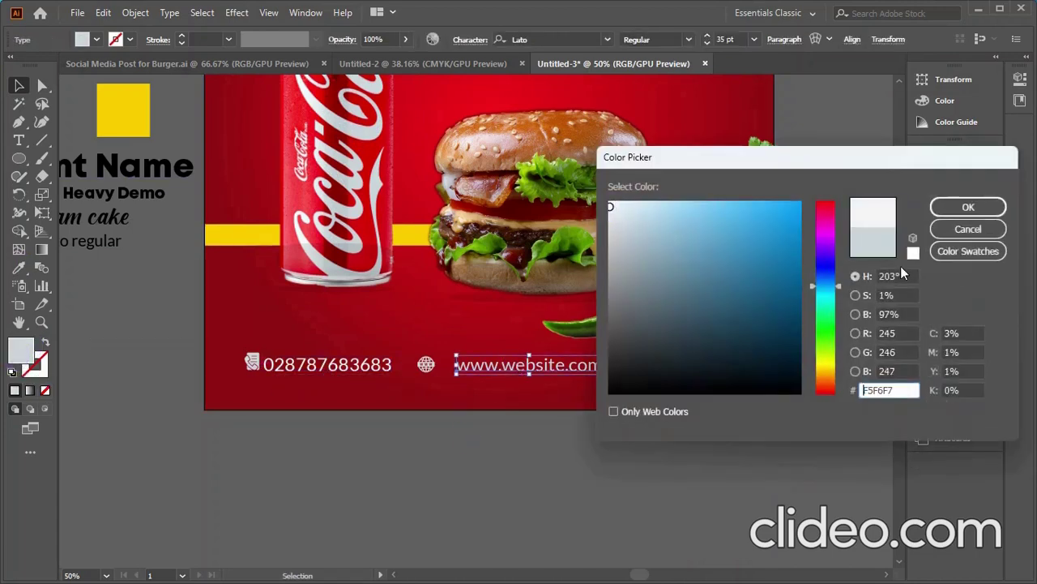
left_click(968, 207)
left_click(430, 471)
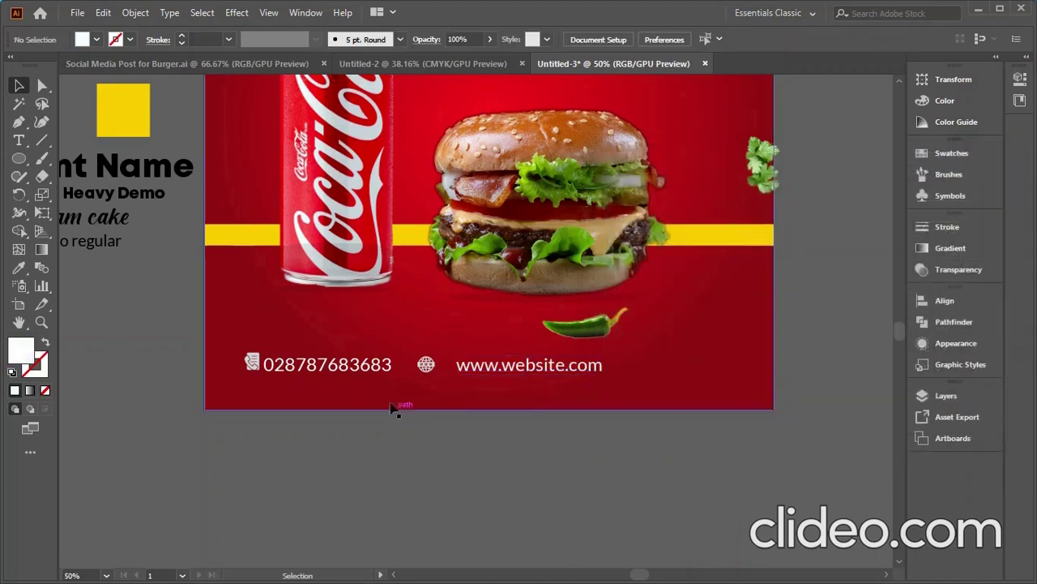
scroll(389, 401, "up", 2)
Step: Select the phone icon with its number and try an alignment option
scroll(397, 413, "down", 3)
scroll(401, 437, "down", 1)
scroll(334, 386, "up", 1)
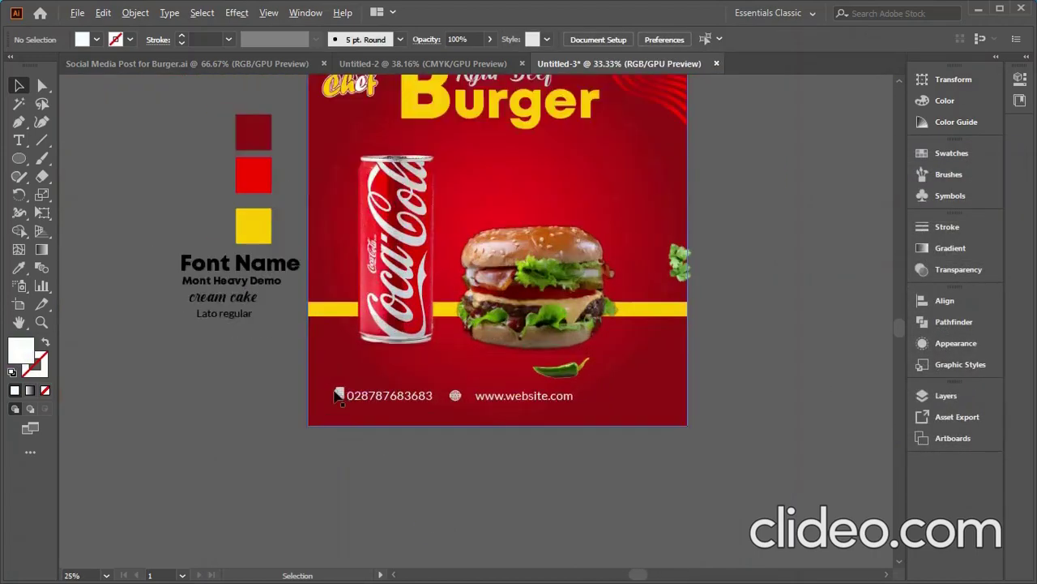
scroll(338, 397, "up", 1)
left_click(341, 396)
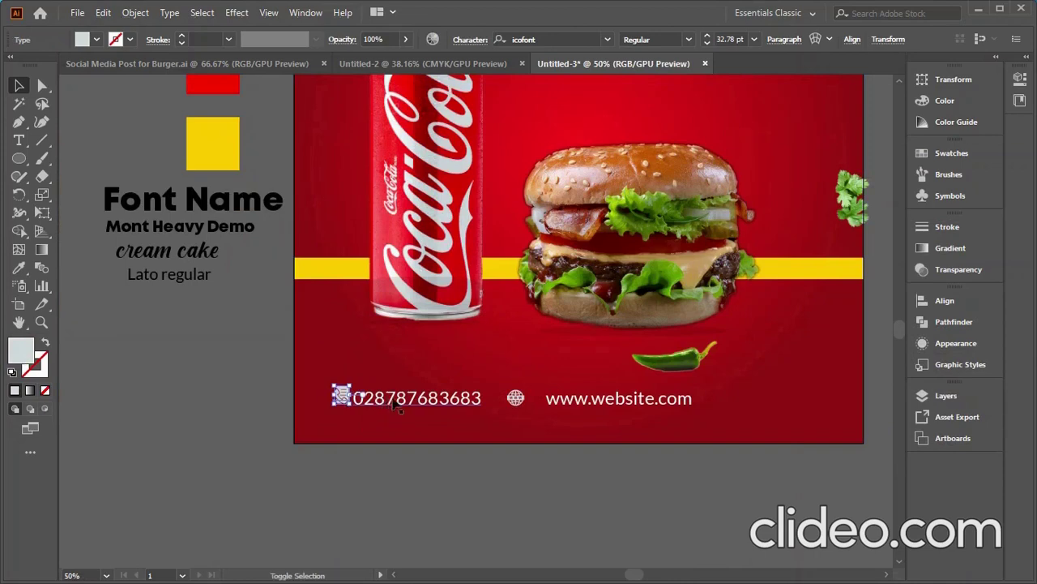
left_click(397, 408, "shift")
left_click(883, 40)
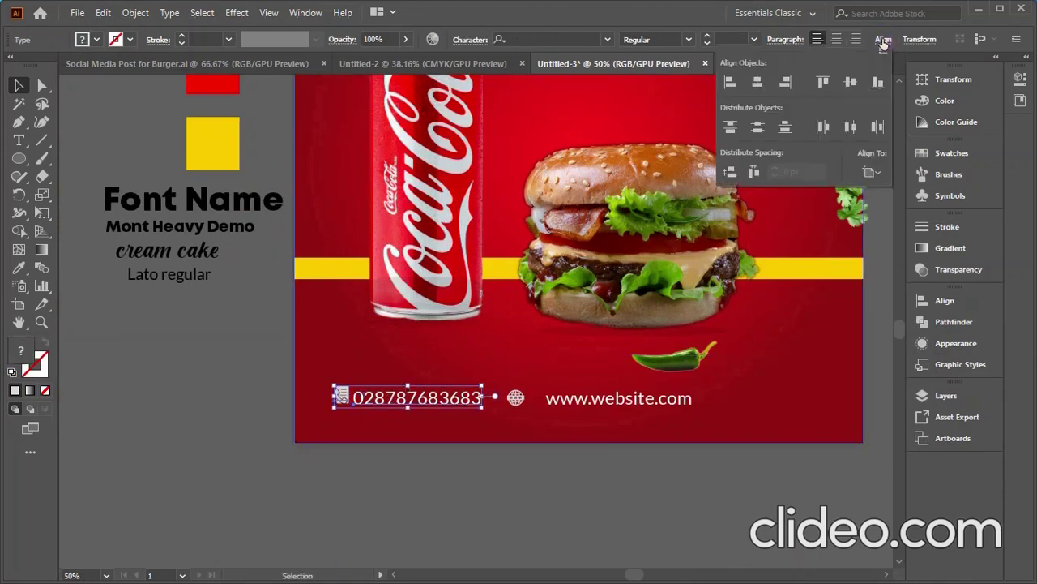
left_click(761, 83)
Step: Undo the wrong alignments and vertically center the phone icon and number, aligned to selection
key("ctrl+z")
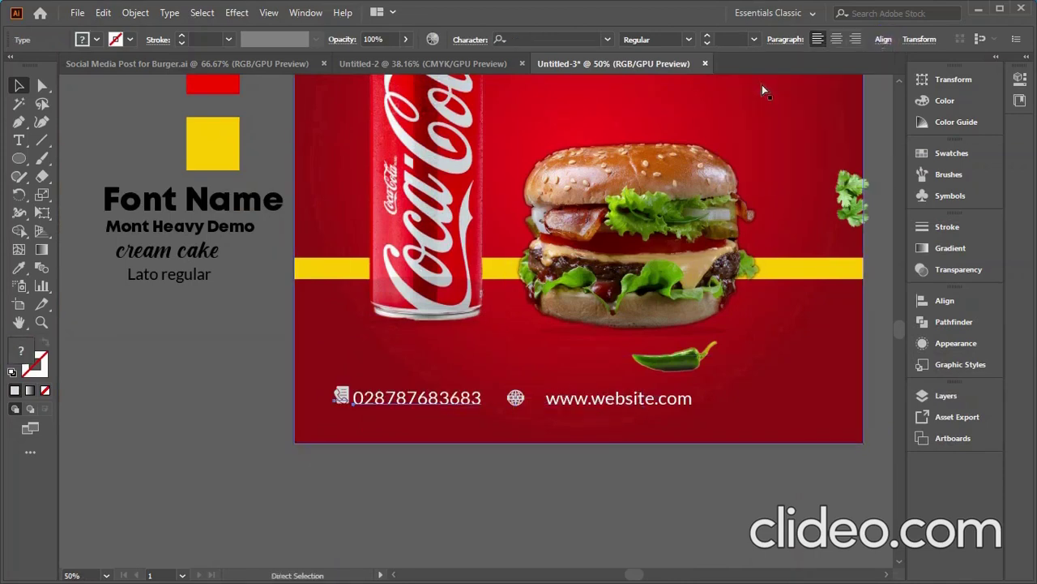
left_click(883, 40)
left_click(848, 84)
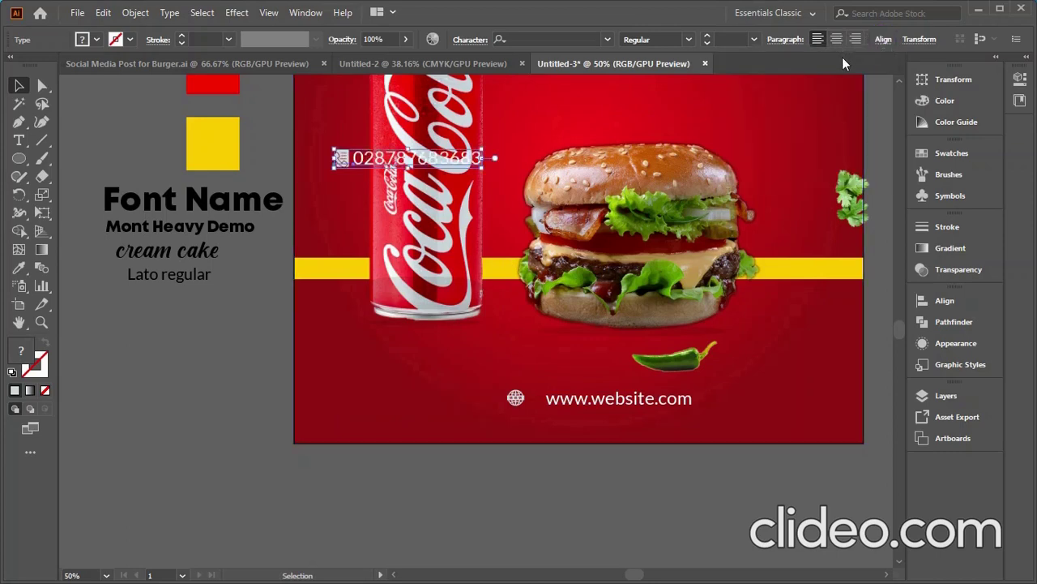
key("ctrl+z")
left_click(882, 41)
left_click(873, 172)
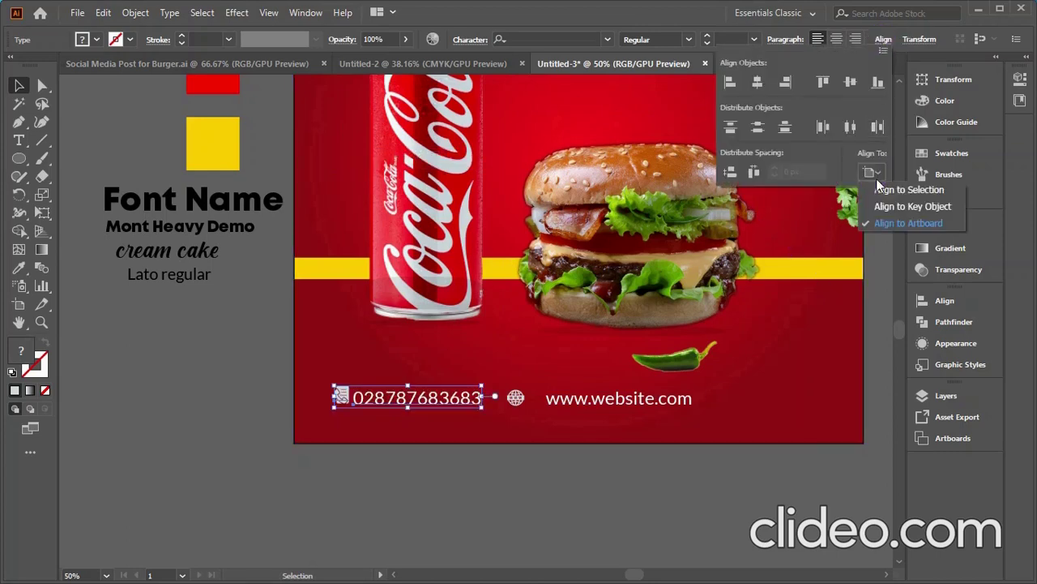
left_click(891, 189)
left_click(850, 84)
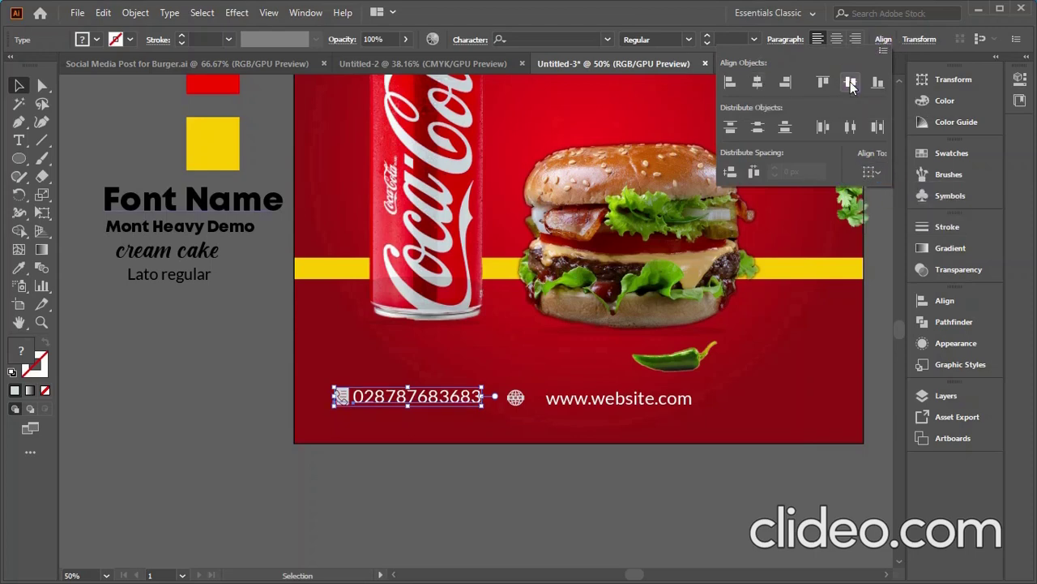
left_click(469, 499)
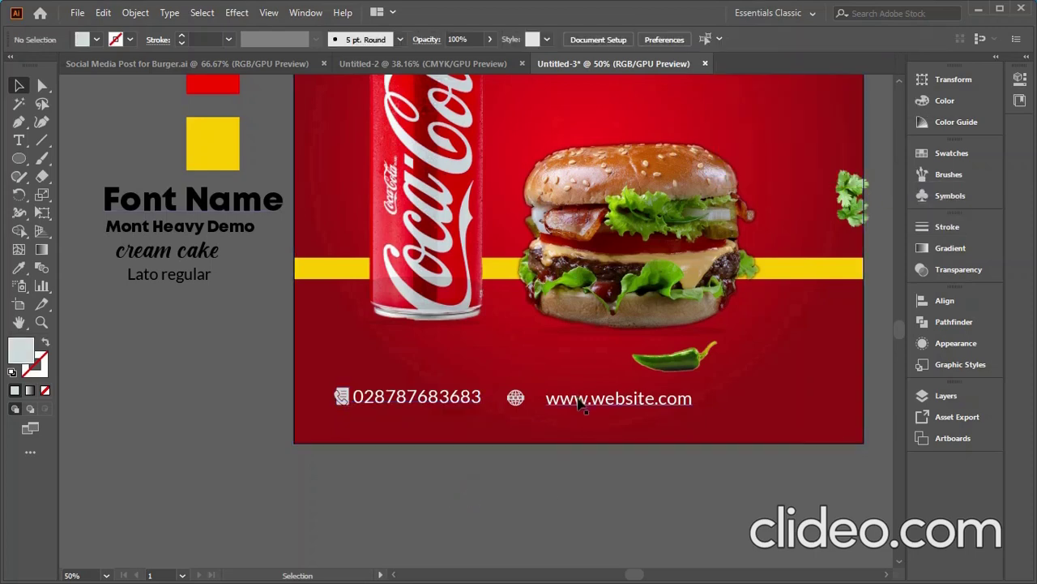
Step: Move the website text closer to the globe and vertically center the two
mouse_move(578, 399)
left_mouse_down()
mouse_move(544, 399)
mouse_move(549, 407)
left_mouse_up()
left_click(538, 403)
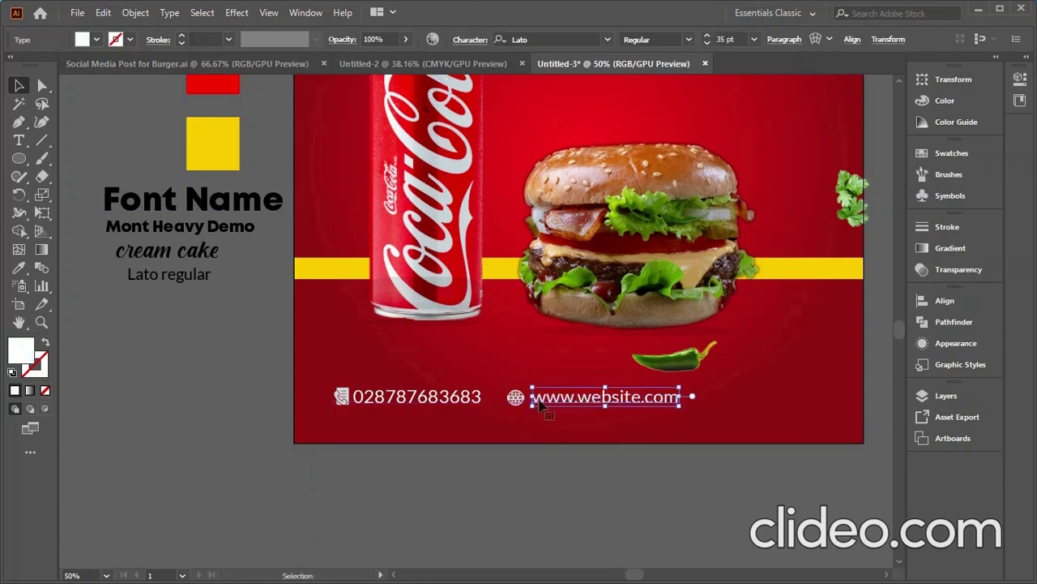
left_click_drag(539, 404, 540, 405)
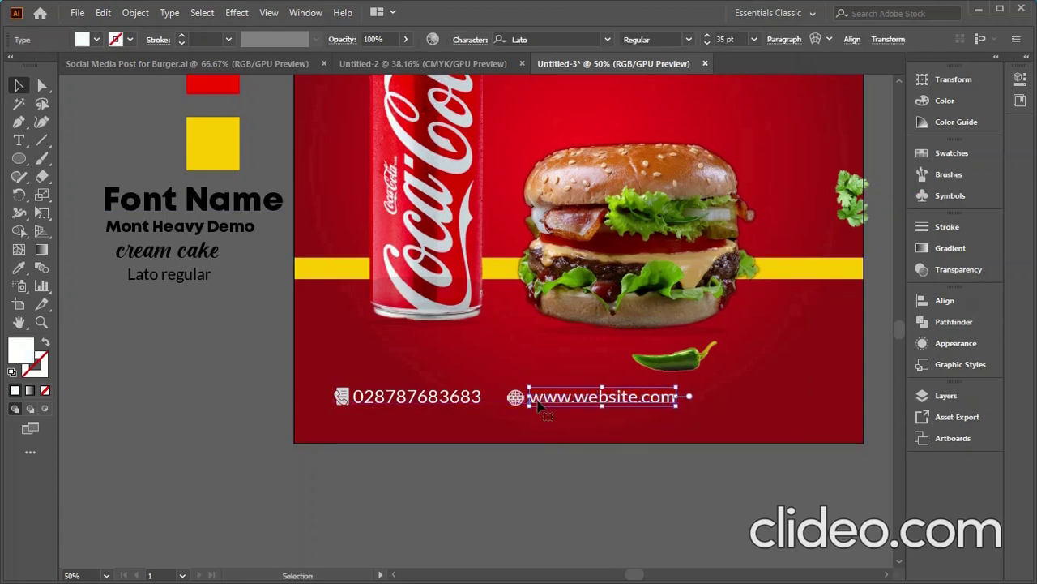
left_click(516, 401, "shift")
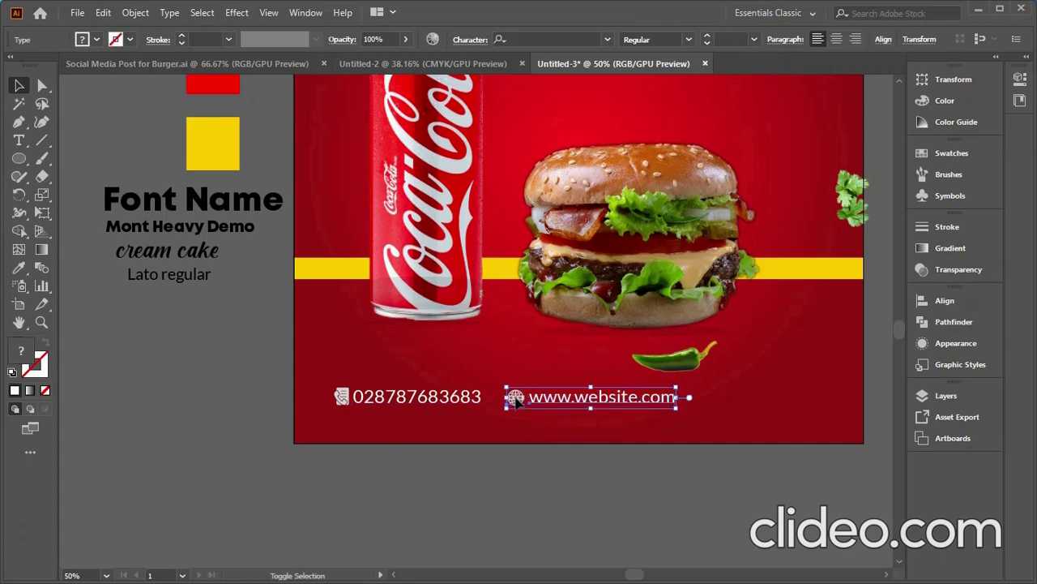
left_click(883, 40)
left_click(854, 85)
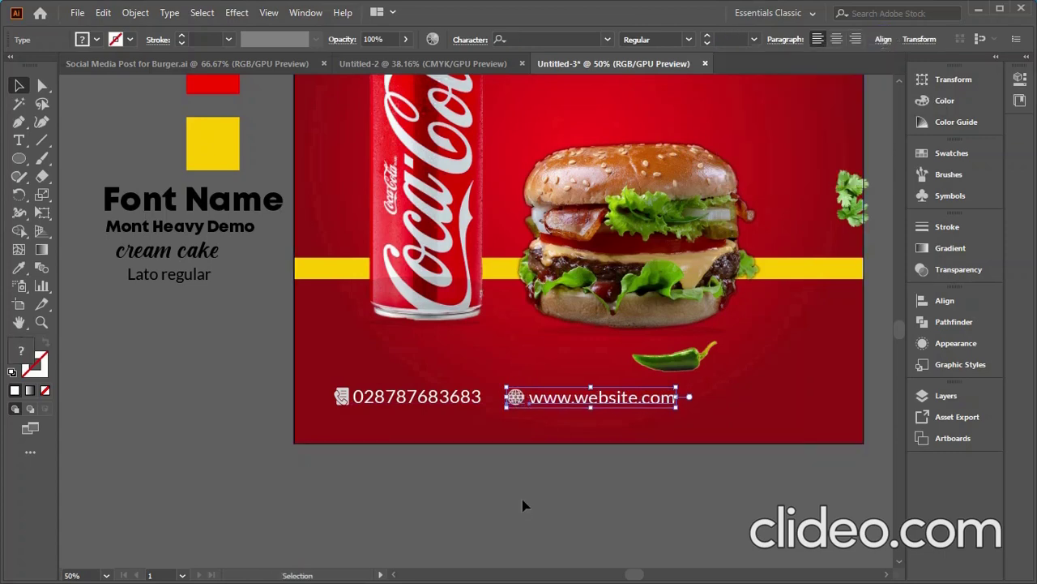
Step: Group the globe with the website text, and the phone icon with its number
right_click(548, 410)
mouse_move(594, 205)
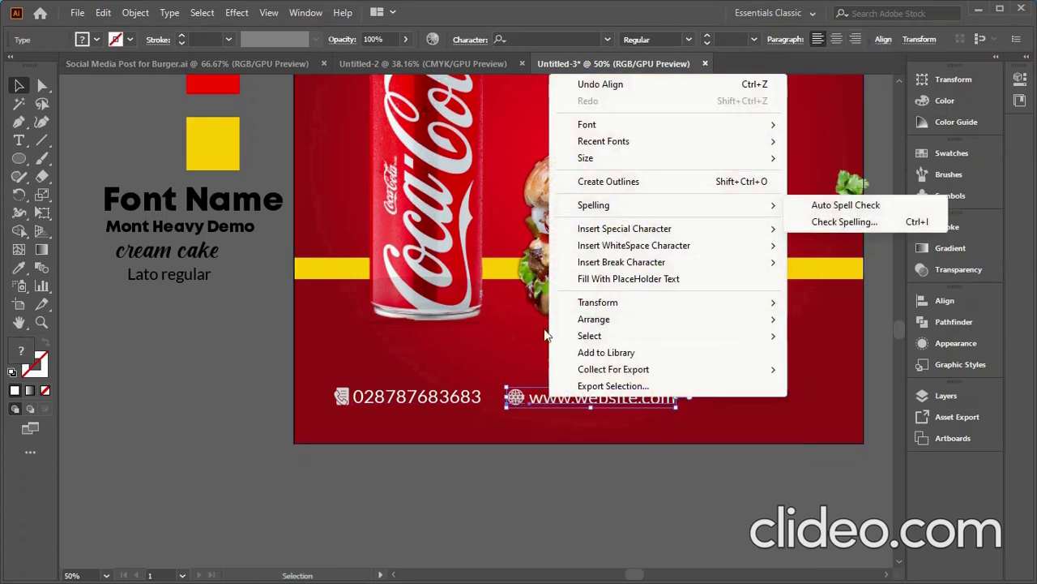
left_click(135, 12)
left_click(199, 81)
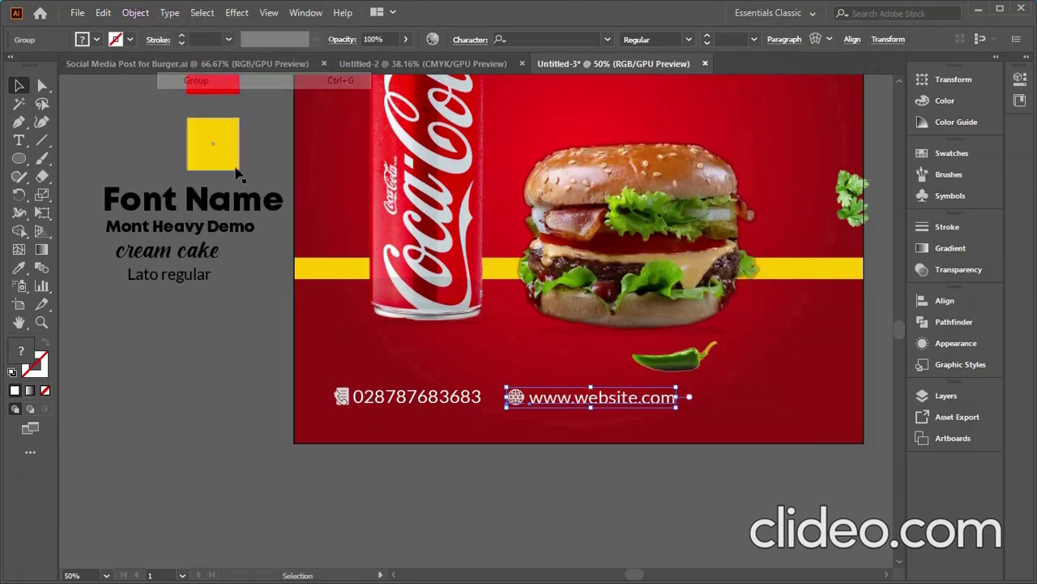
left_click(386, 401)
left_click(340, 397, "shift")
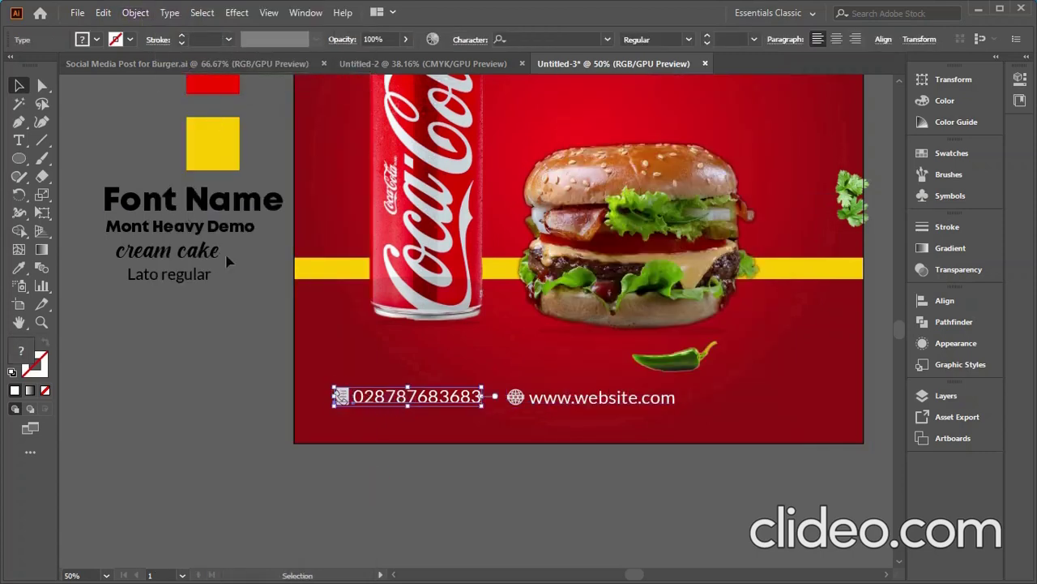
left_click(136, 12)
left_click(199, 81)
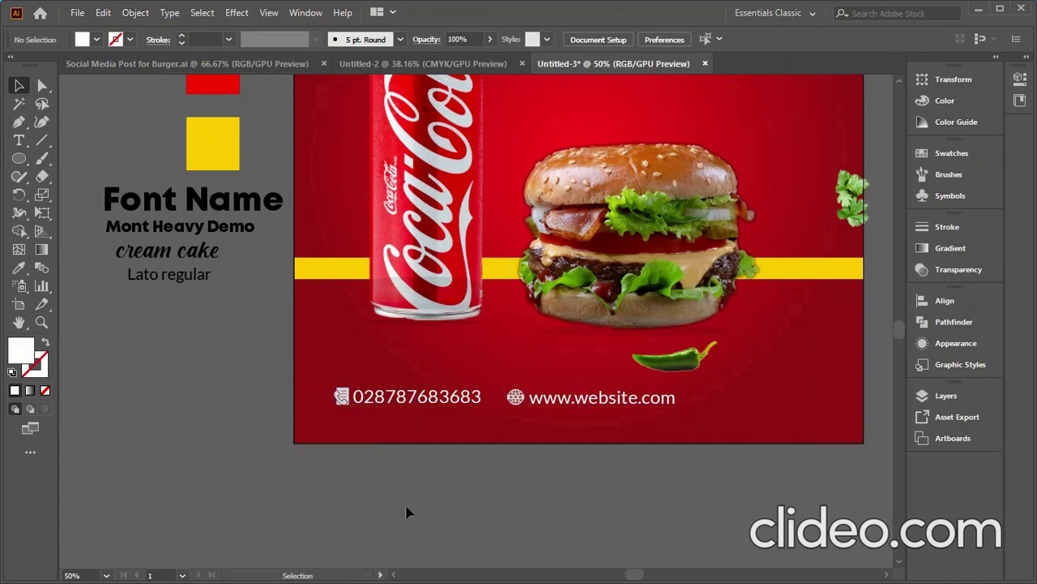
Step: Left-align the Coca-Cola can with the Chef logo
scroll(408, 511, "up", 3)
scroll(386, 222, "up", 3)
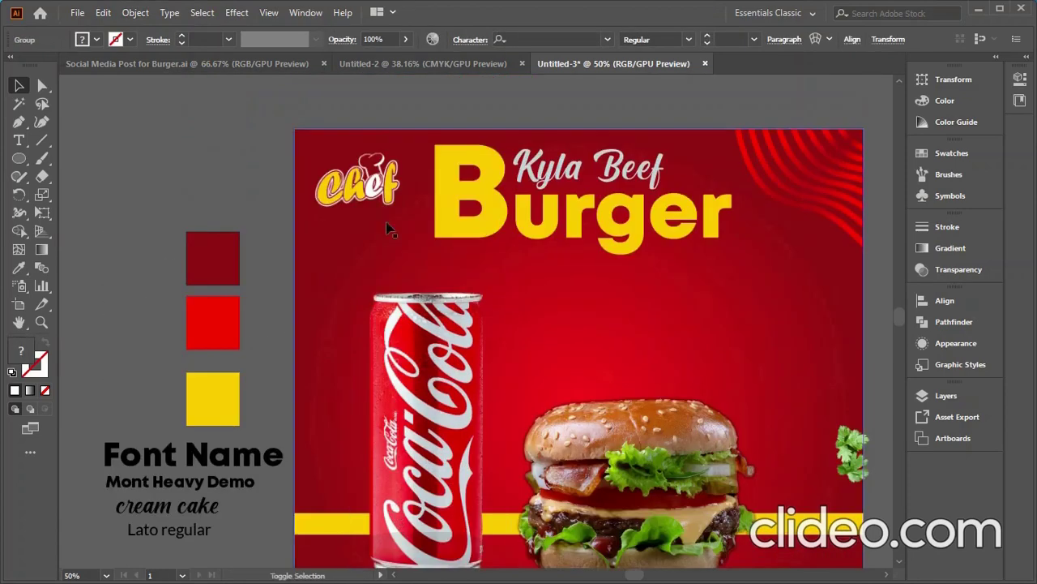
left_click(377, 195, "shift")
scroll(365, 268, "down", 3)
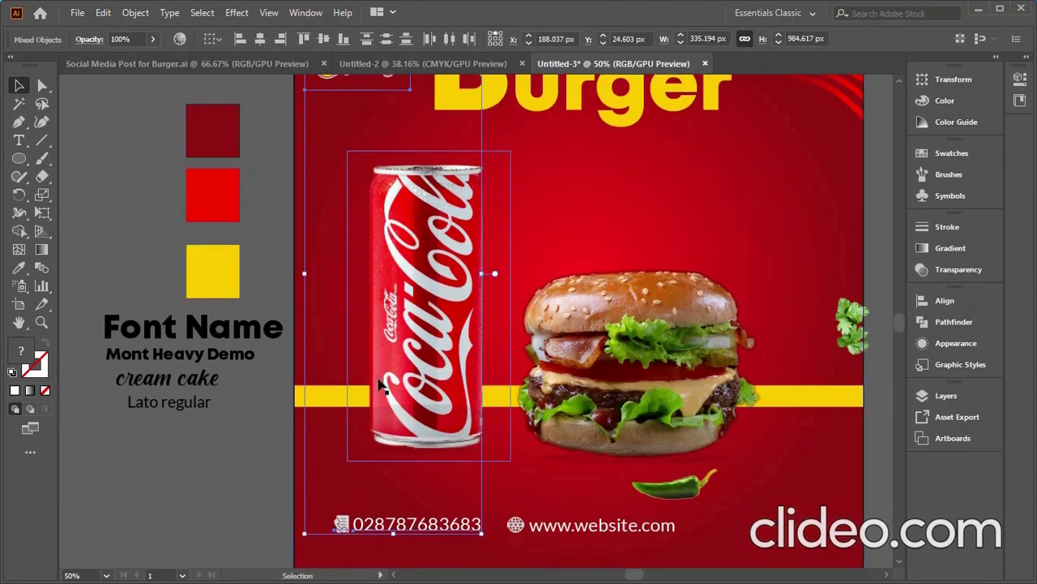
scroll(361, 414, "up", 2)
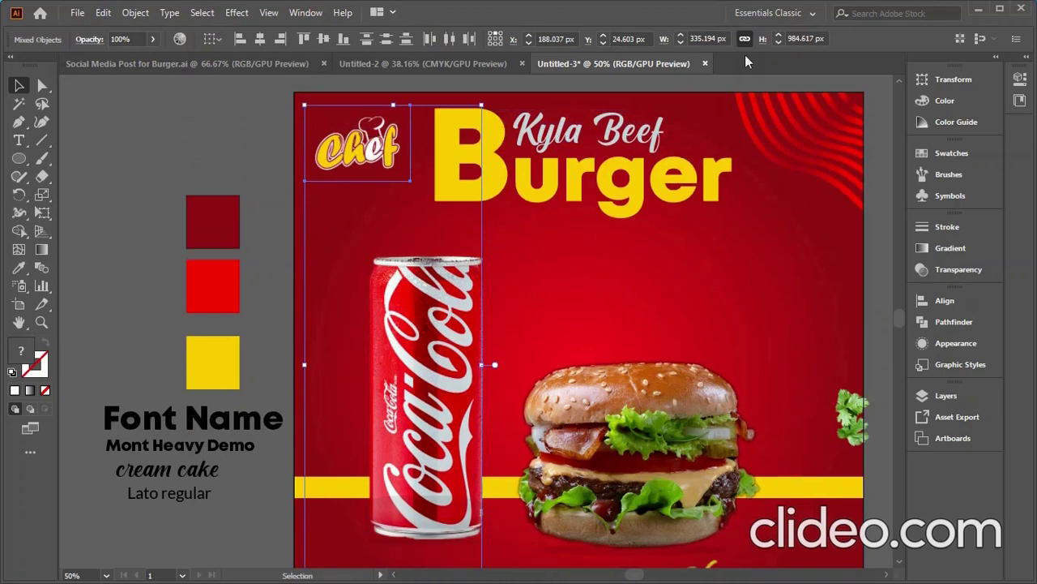
left_click(241, 40)
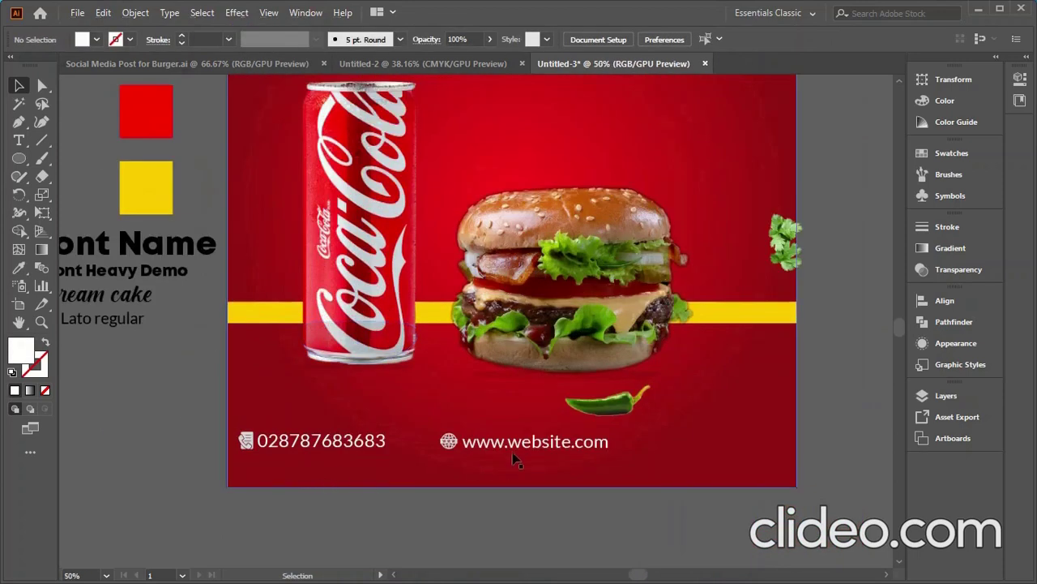
Step: Shift the website group about 45 px left and vertically align it with the phone group
left_click_drag(511, 446, 477, 448)
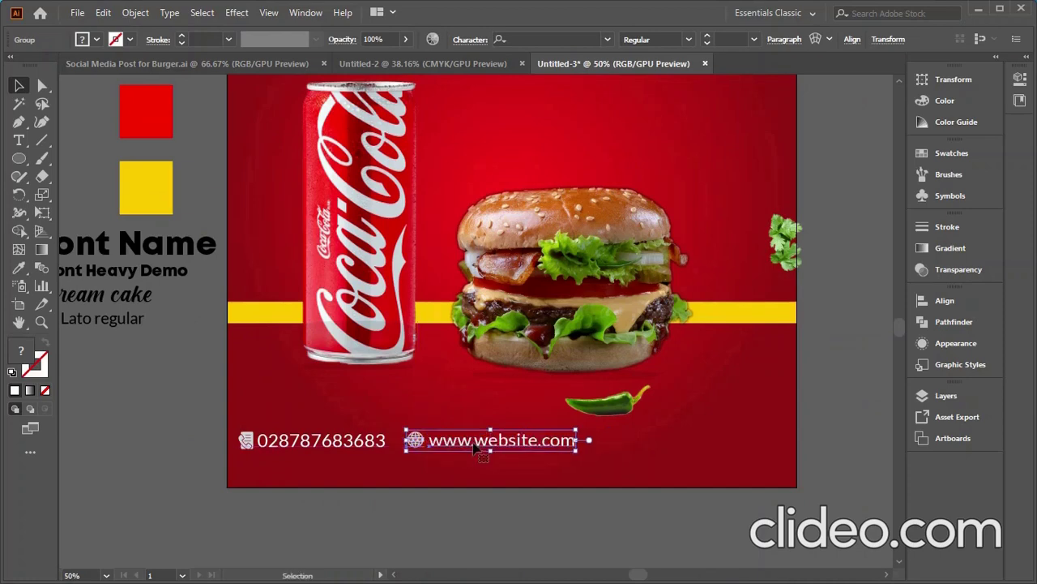
left_click(317, 440)
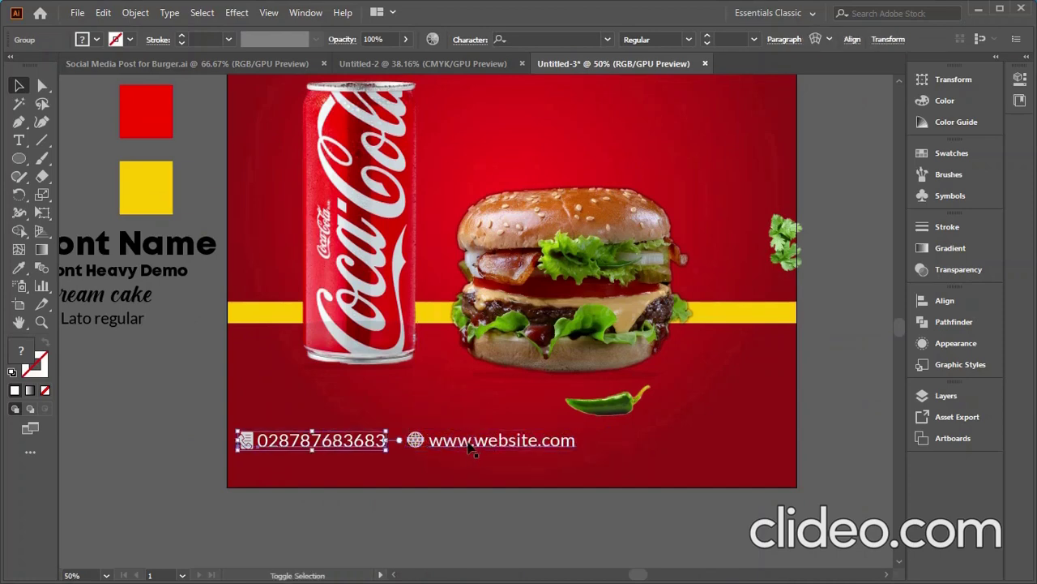
left_click(366, 452)
key("ctrl+z")
key("ctrl+z")
left_click(366, 453, "shift")
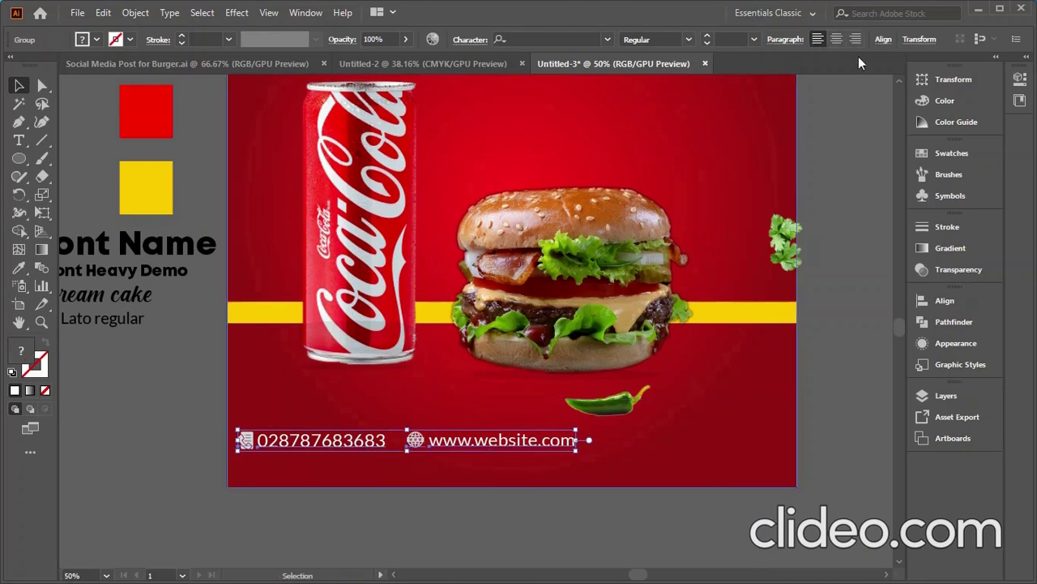
left_click(884, 39)
left_click(850, 82)
left_click(482, 517)
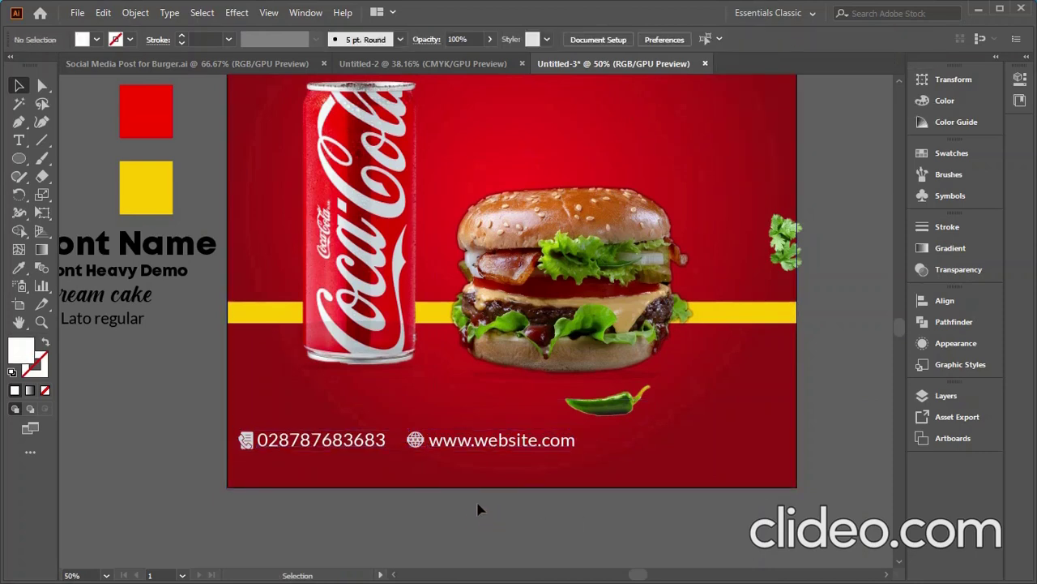
scroll(486, 503, "down", 2)
scroll(625, 433, "up", 1)
scroll(502, 486, "down", 1)
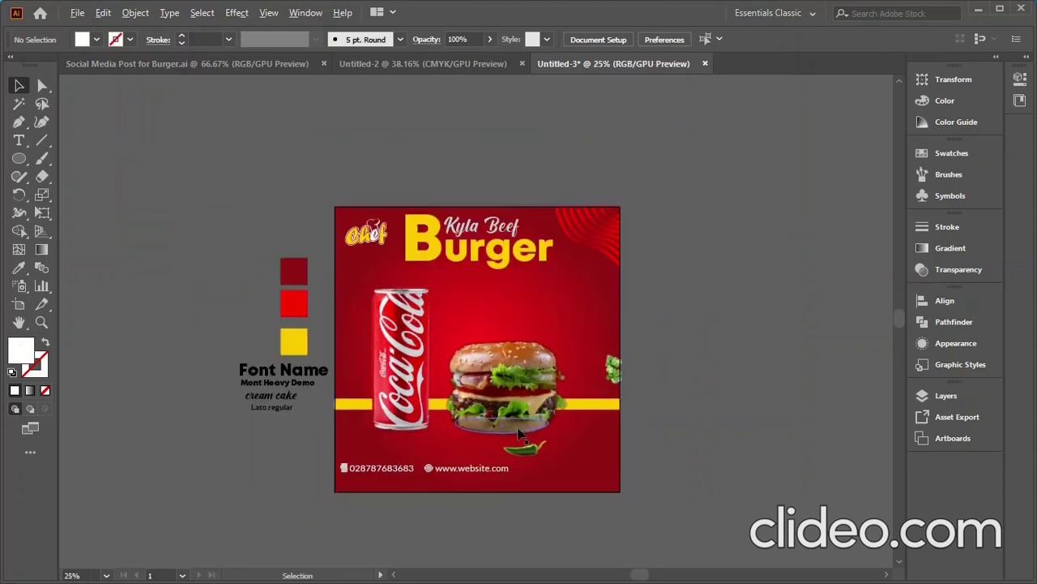
left_click(506, 253)
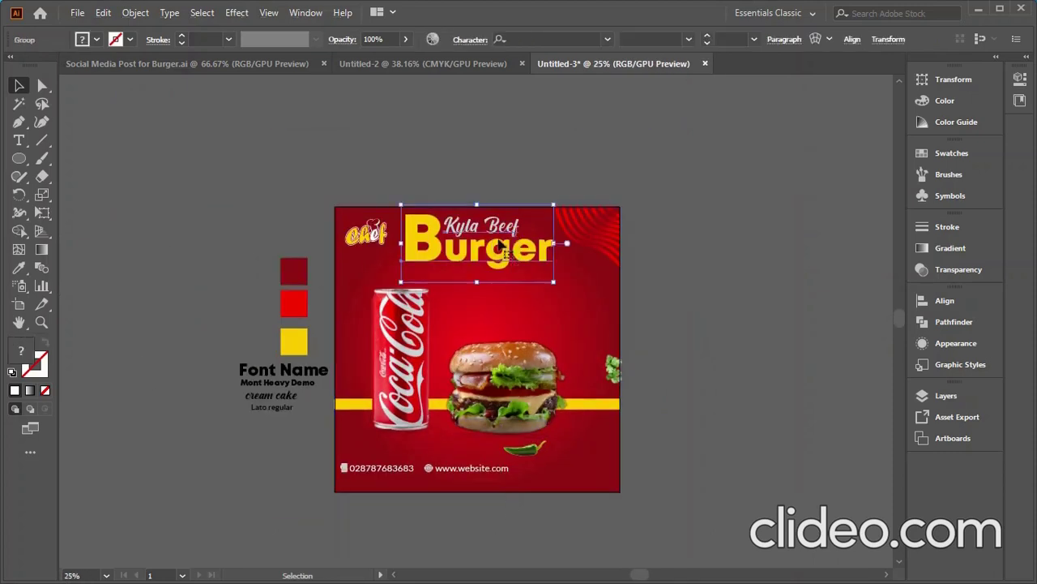
left_click(770, 235)
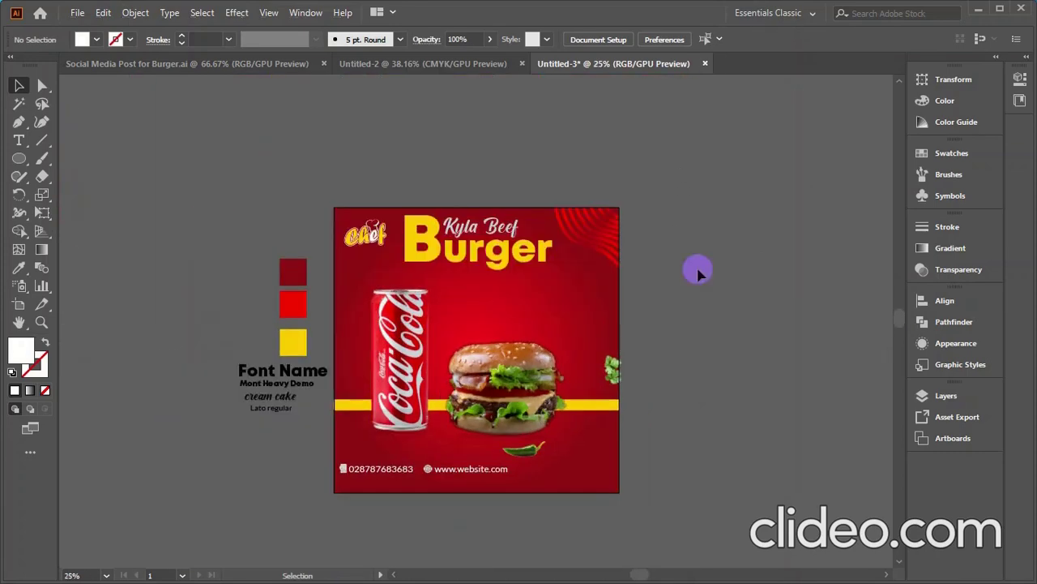
key("ctrl+a")
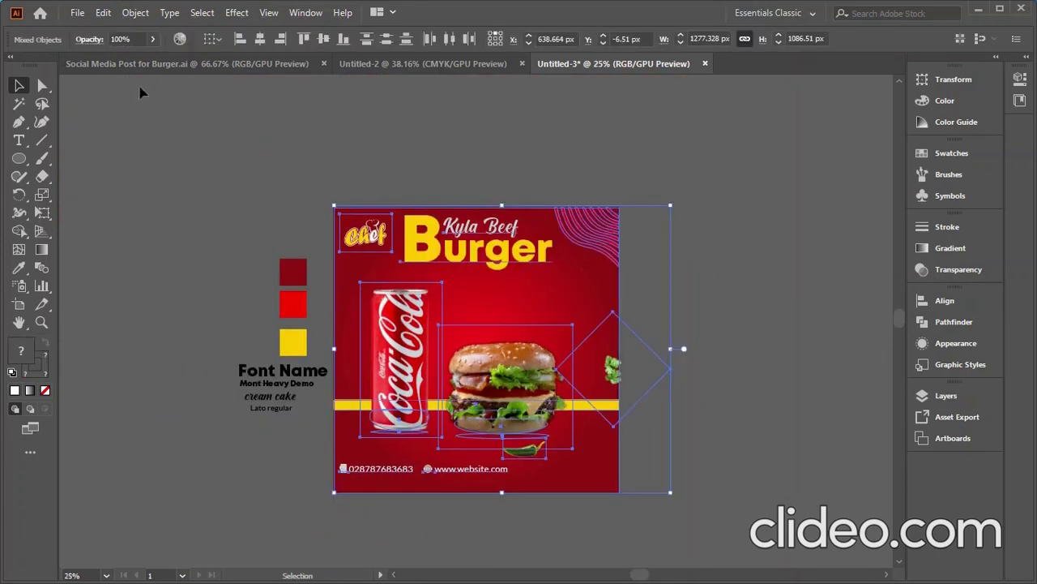
left_click(135, 12)
left_click(734, 318)
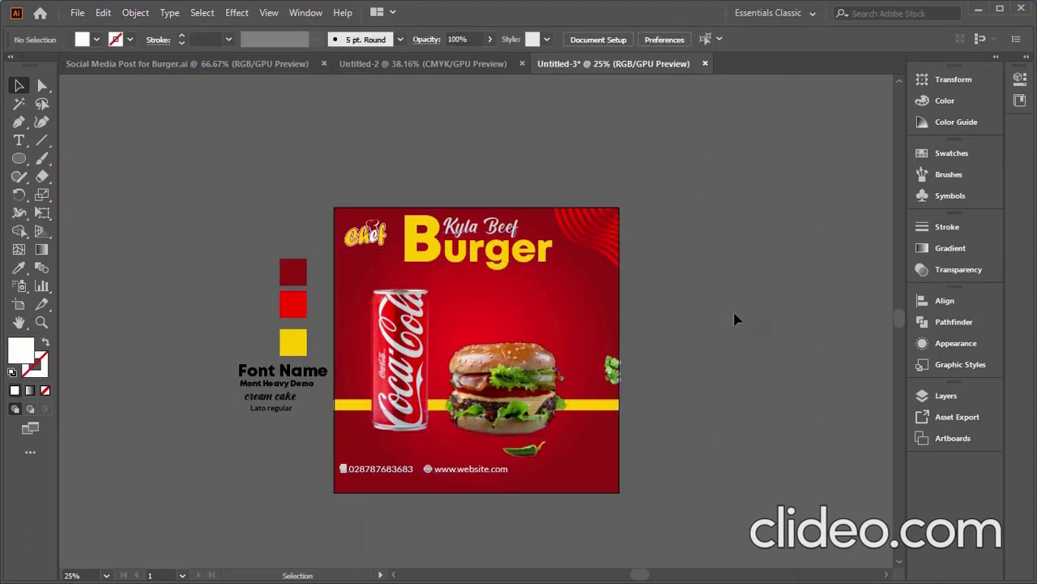